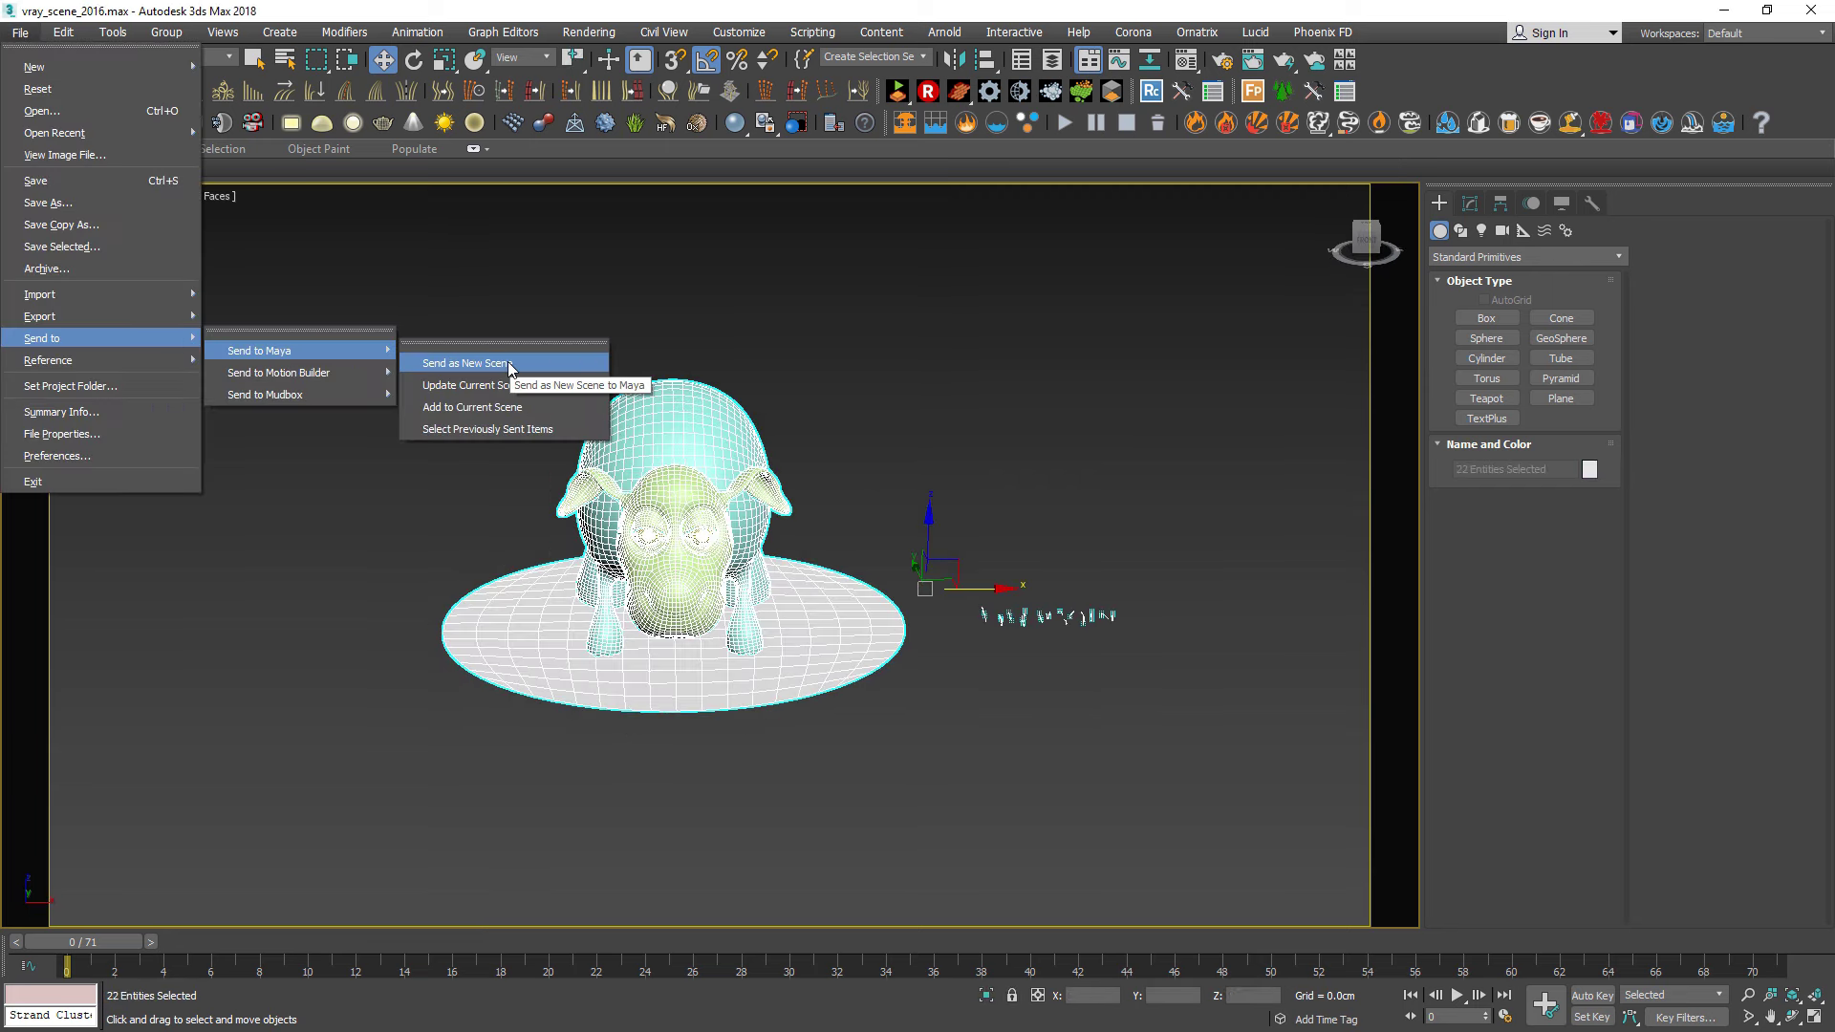
Send the 3ds Max sheep scene, with its ground and grass, to Maya as a new scene
{"action": "left_click", "coordinate": [509, 365]}
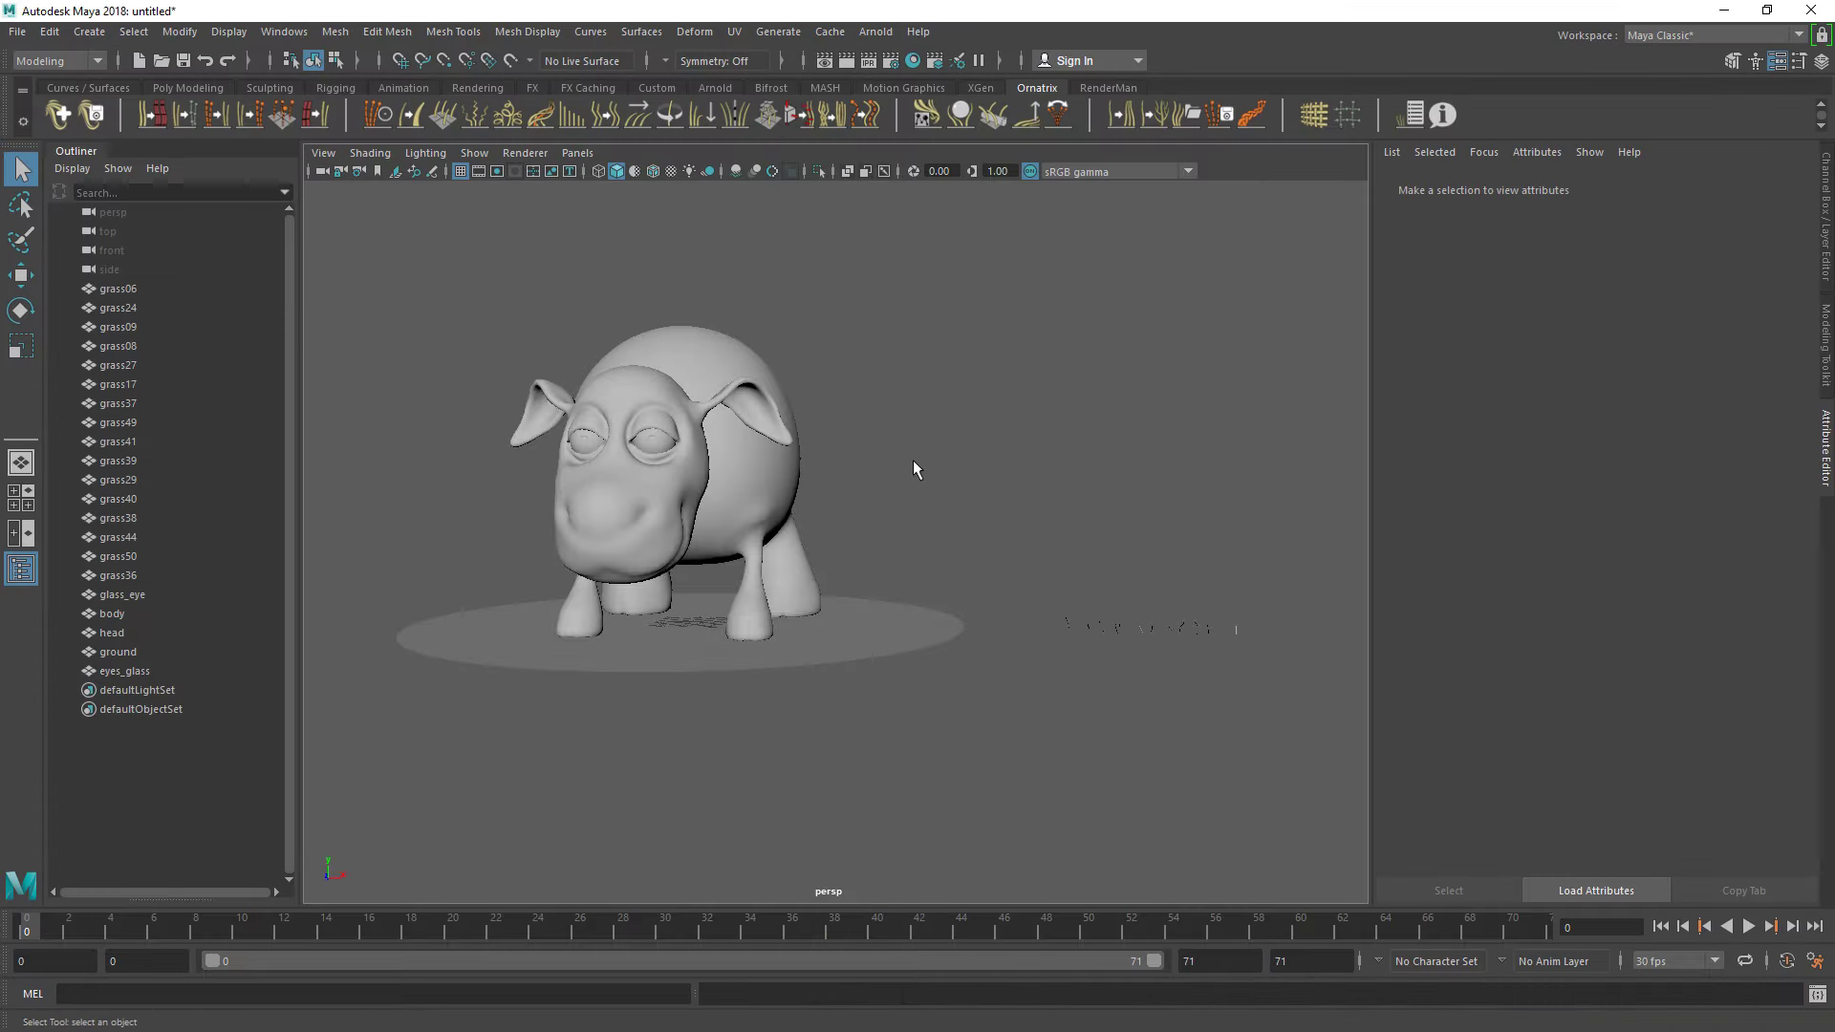
Group all the grass objects with Ctrl+G and rename the new group
{"action": "left_click", "coordinate": [117, 288]}
{"action": "left_click", "coordinate": [117, 574], "text": "shift"}
{"action": "key", "text": "ctrl+g"}
{"action": "double_click", "coordinate": [119, 384]}
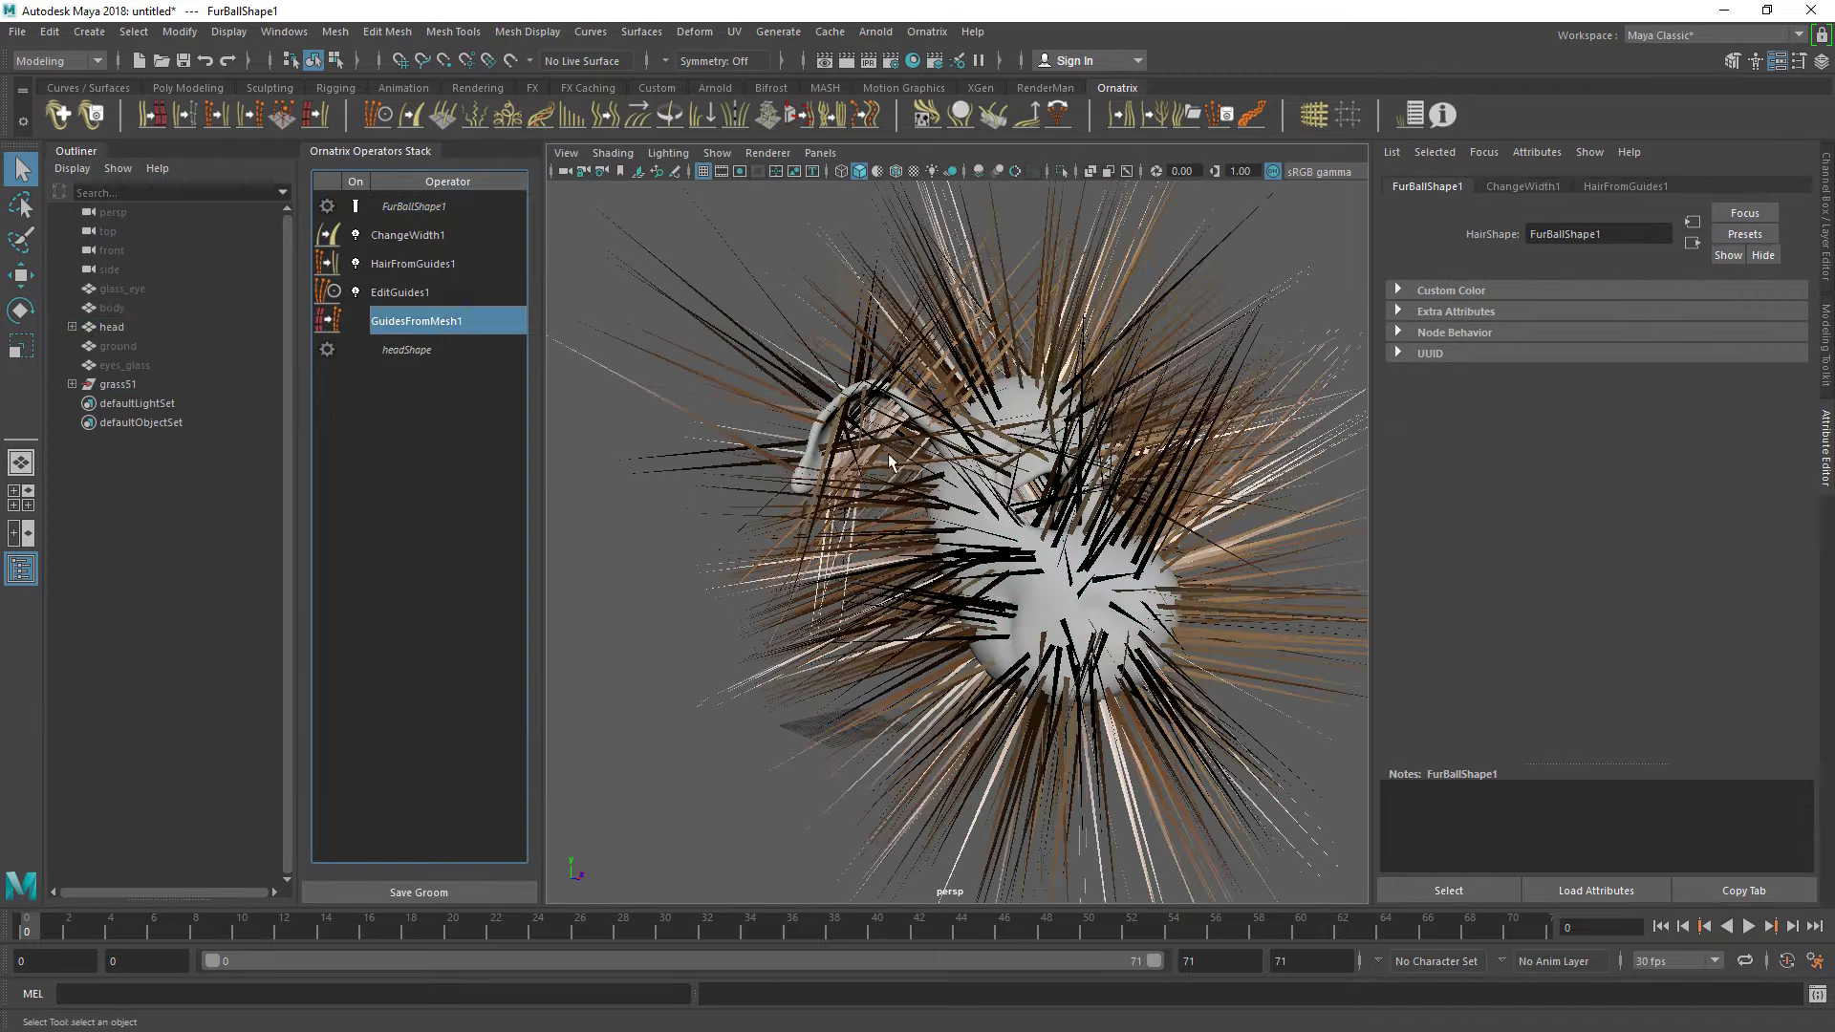
Shorten the head guides, show guides only, and set the guide count to 4000
{"action": "left_click_drag", "start_coordinate": [1781, 660], "coordinate": [1605, 661]}
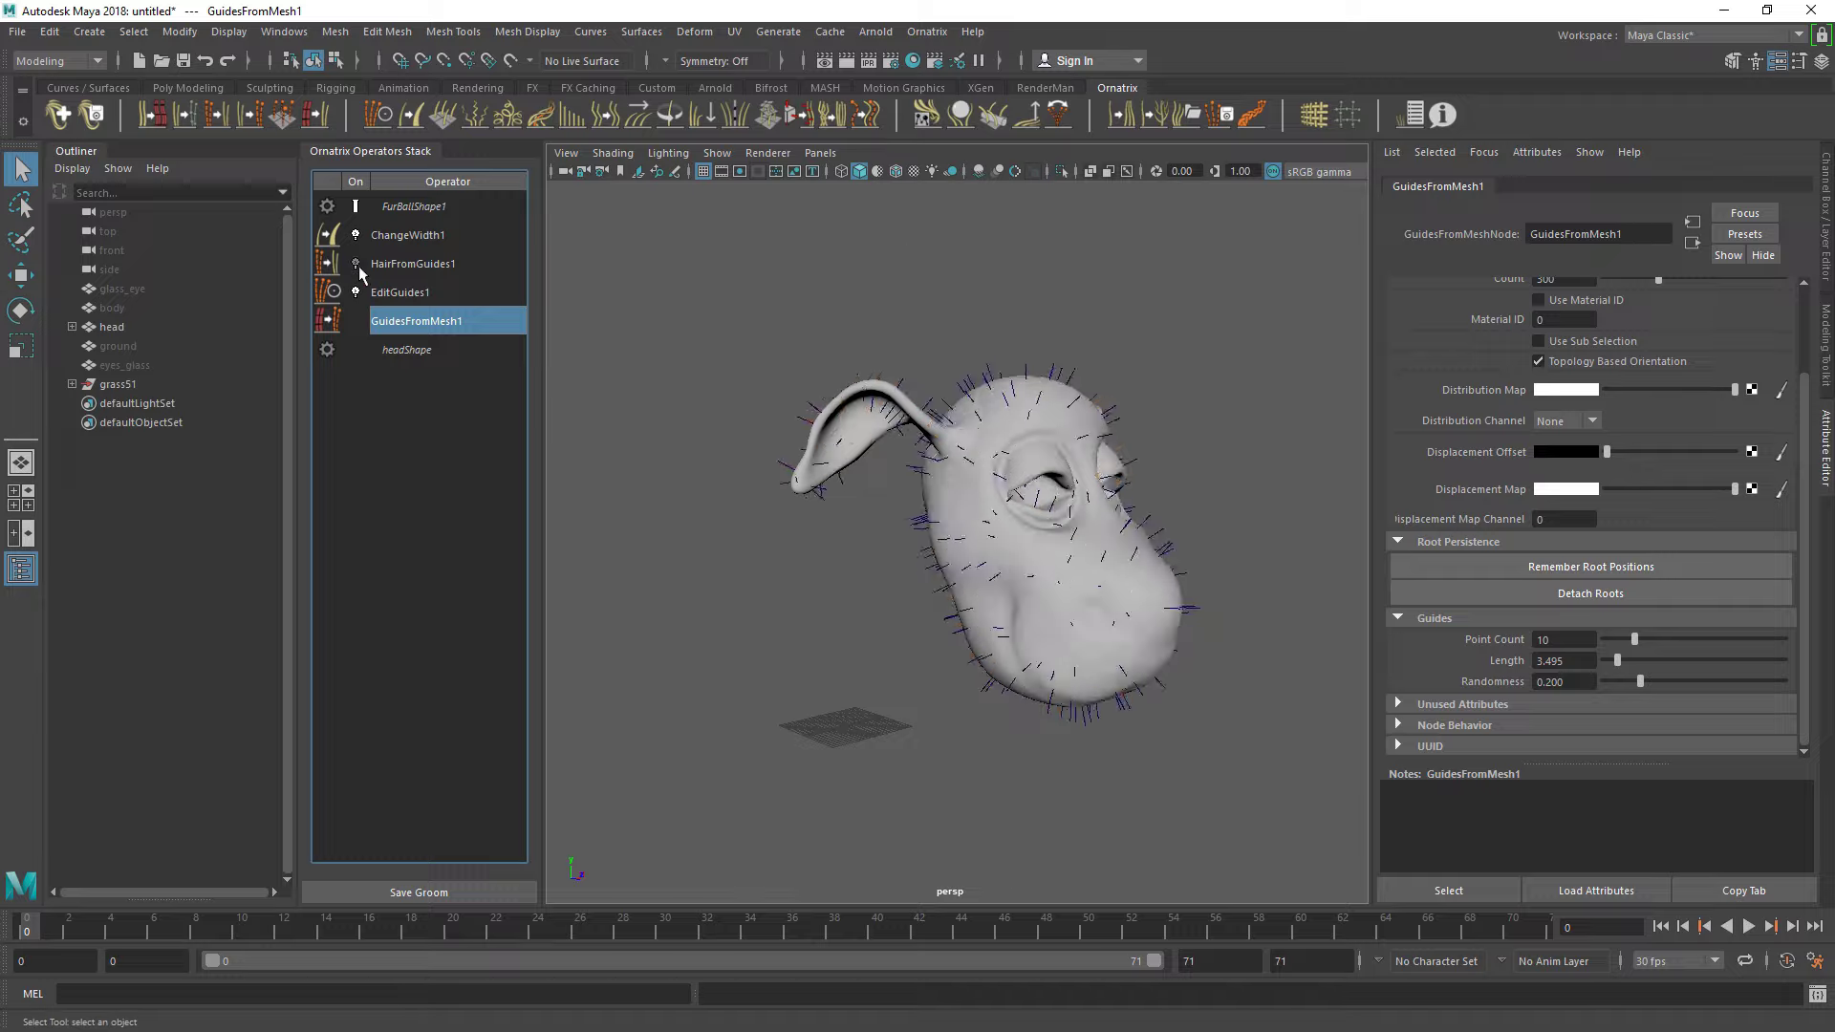
{"action": "left_click", "coordinate": [355, 263]}
{"action": "scroll", "coordinate": [1569, 384], "scroll_direction": "up", "scroll_amount": 2}
{"action": "type", "text": "0"}
{"action": "key", "text": "Return"}
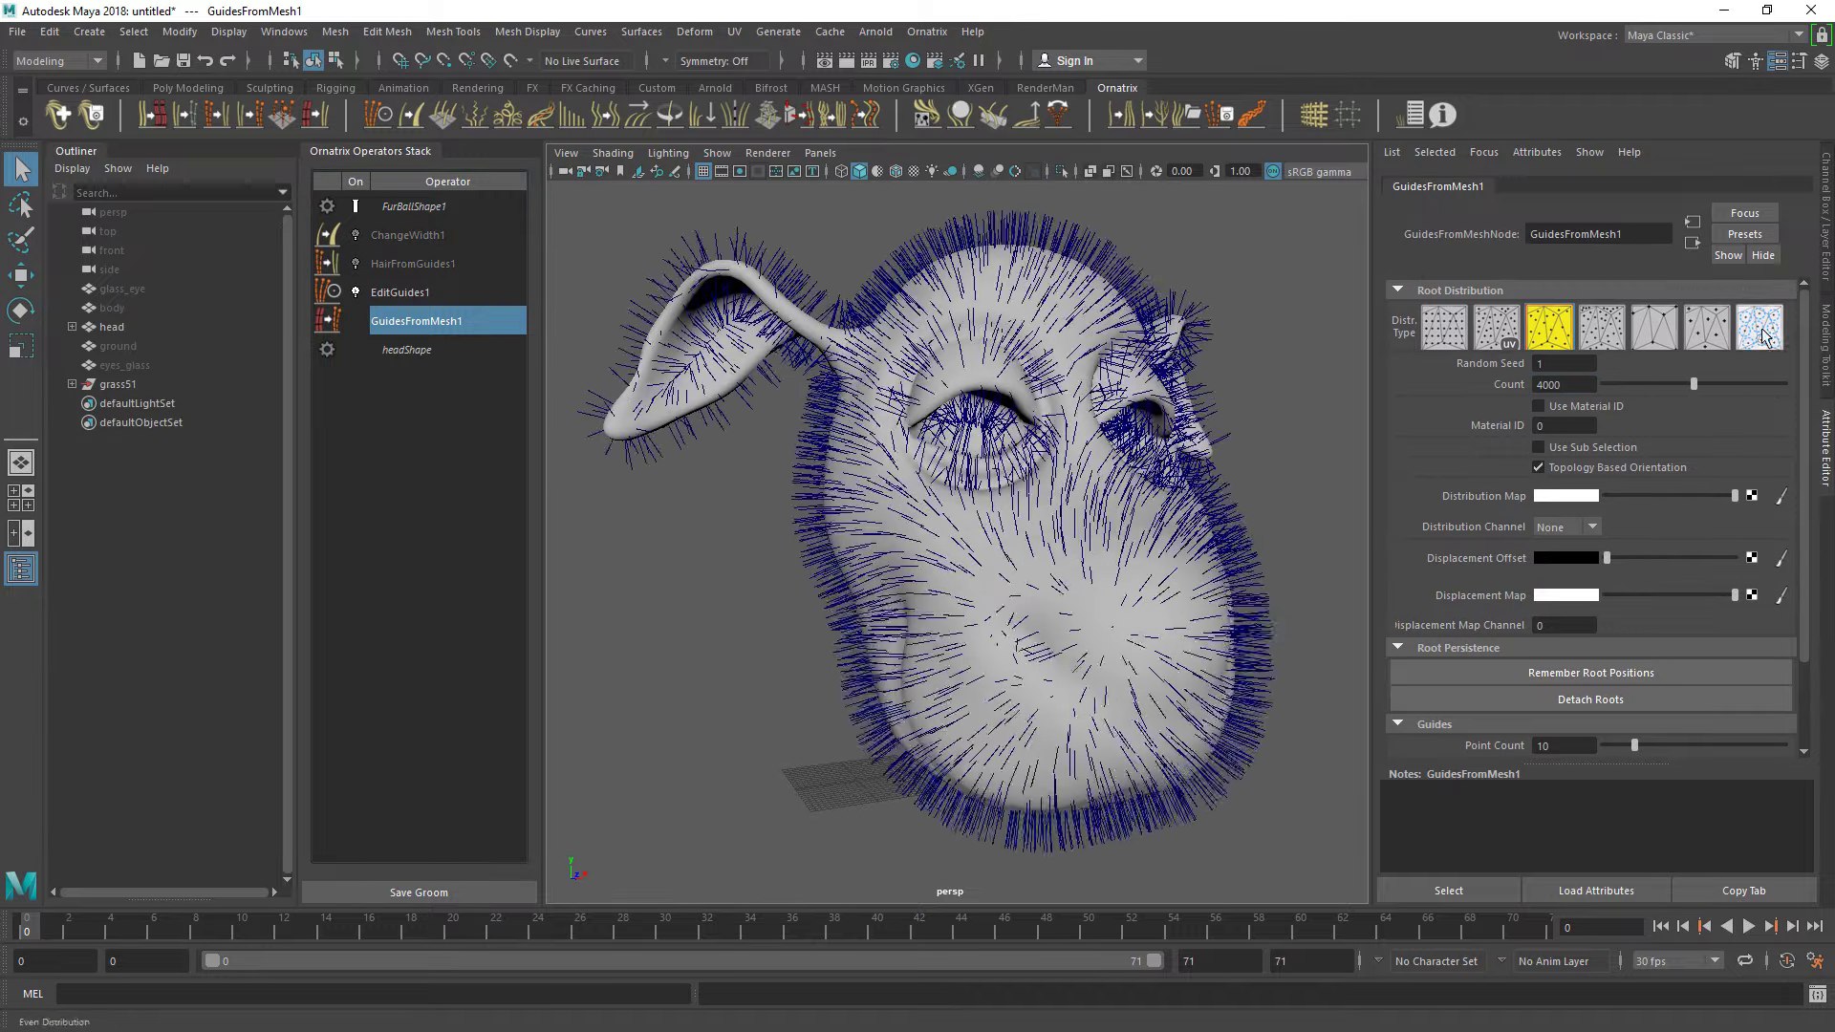
{"action": "left_click_drag", "start_coordinate": [1051, 525], "coordinate": [872, 586], "text": "alt"}
Spread guides evenly and use mask_head_fur.jpg as a File texture distribution map
{"action": "left_click", "coordinate": [1758, 327]}
{"action": "left_click", "coordinate": [1752, 495]}
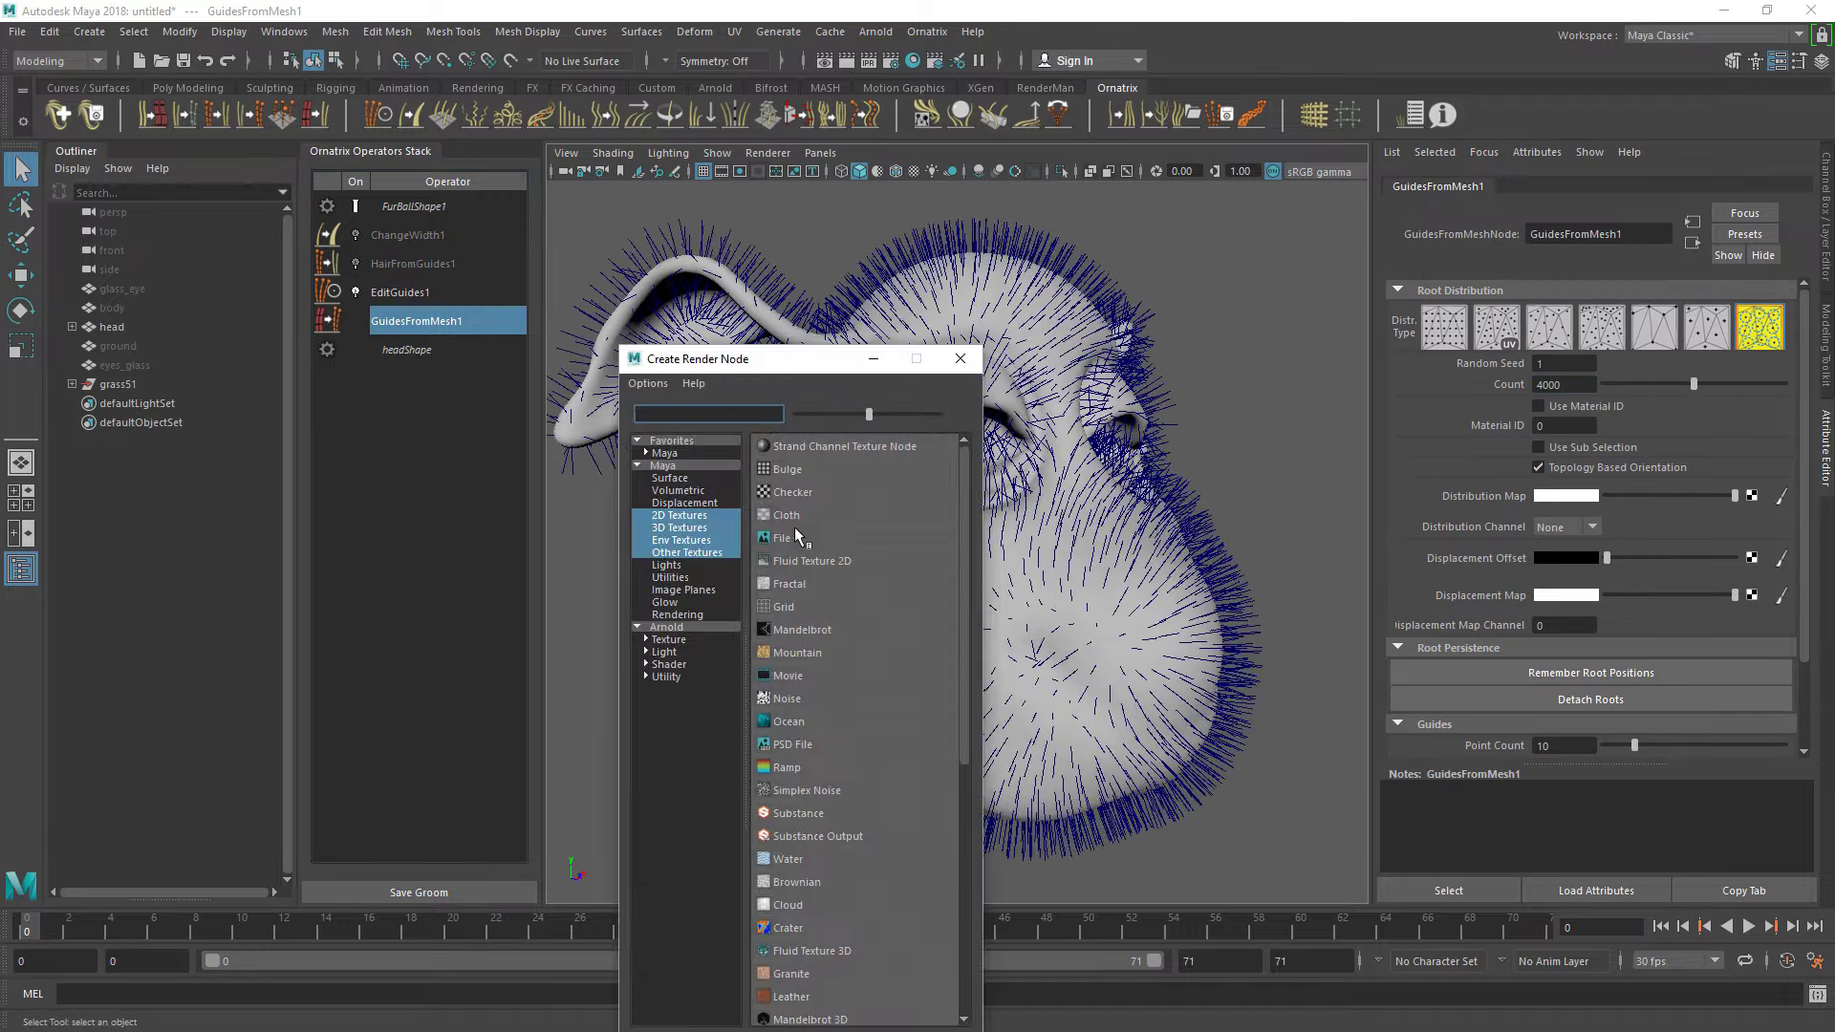
{"action": "left_click", "coordinate": [822, 473]}
{"action": "double_click", "coordinate": [545, 686]}
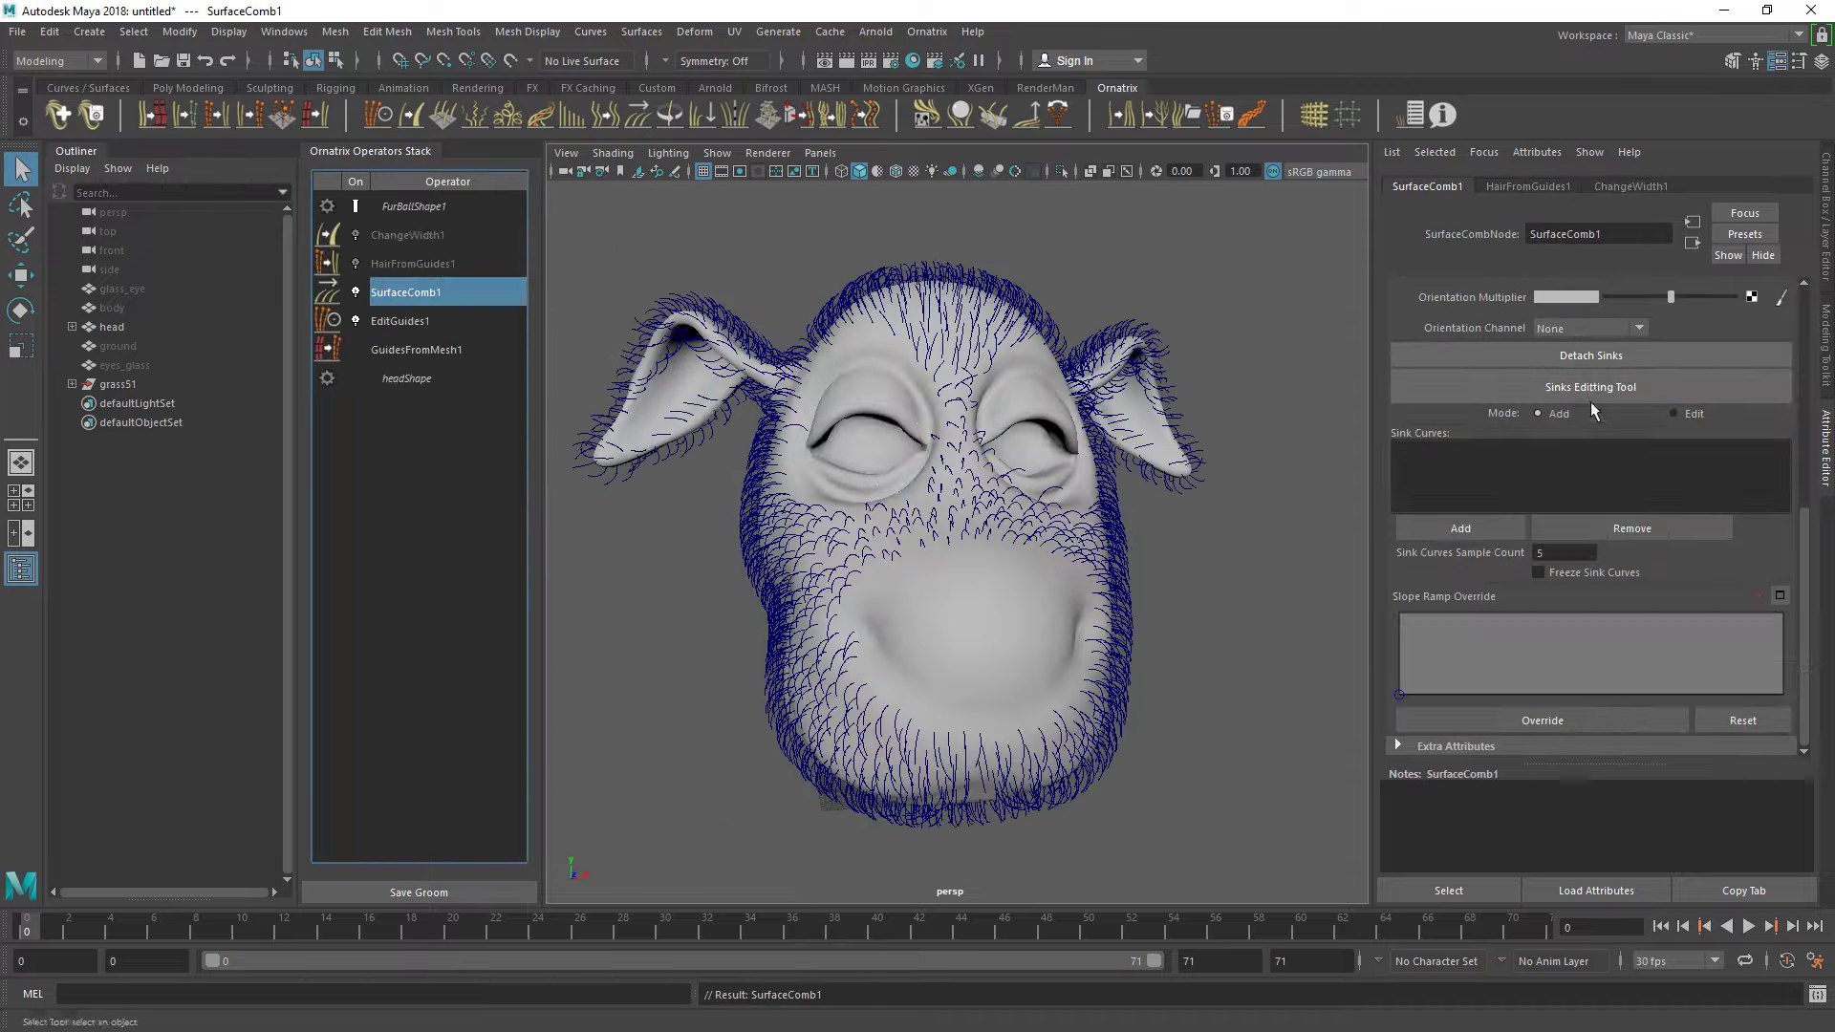
Draw comb direction strokes on the cheek and check them from front views
{"action": "left_click_drag", "start_coordinate": [956, 526], "coordinate": [877, 573], "text": "alt"}
{"action": "left_click_drag", "start_coordinate": [824, 462], "coordinate": [850, 506]}
{"action": "mouse_move", "coordinate": [876, 573]}
{"action": "left_mouse_down", "text": "alt"}
{"action": "mouse_move", "coordinate": [948, 567]}
{"action": "mouse_move", "coordinate": [1004, 655]}
{"action": "mouse_move", "coordinate": [822, 669]}
{"action": "left_mouse_up", "text": "alt"}
{"action": "mouse_move", "coordinate": [726, 616]}
{"action": "left_mouse_down"}
{"action": "mouse_move", "coordinate": [745, 659]}
{"action": "mouse_move", "coordinate": [860, 666]}
{"action": "mouse_move", "coordinate": [931, 586]}
{"action": "left_mouse_up"}
{"action": "mouse_move", "coordinate": [939, 509]}
{"action": "left_mouse_down", "text": "alt"}
{"action": "mouse_move", "coordinate": [898, 559]}
{"action": "mouse_move", "coordinate": [979, 573]}
{"action": "mouse_move", "coordinate": [907, 564]}
{"action": "left_mouse_up", "text": "alt"}
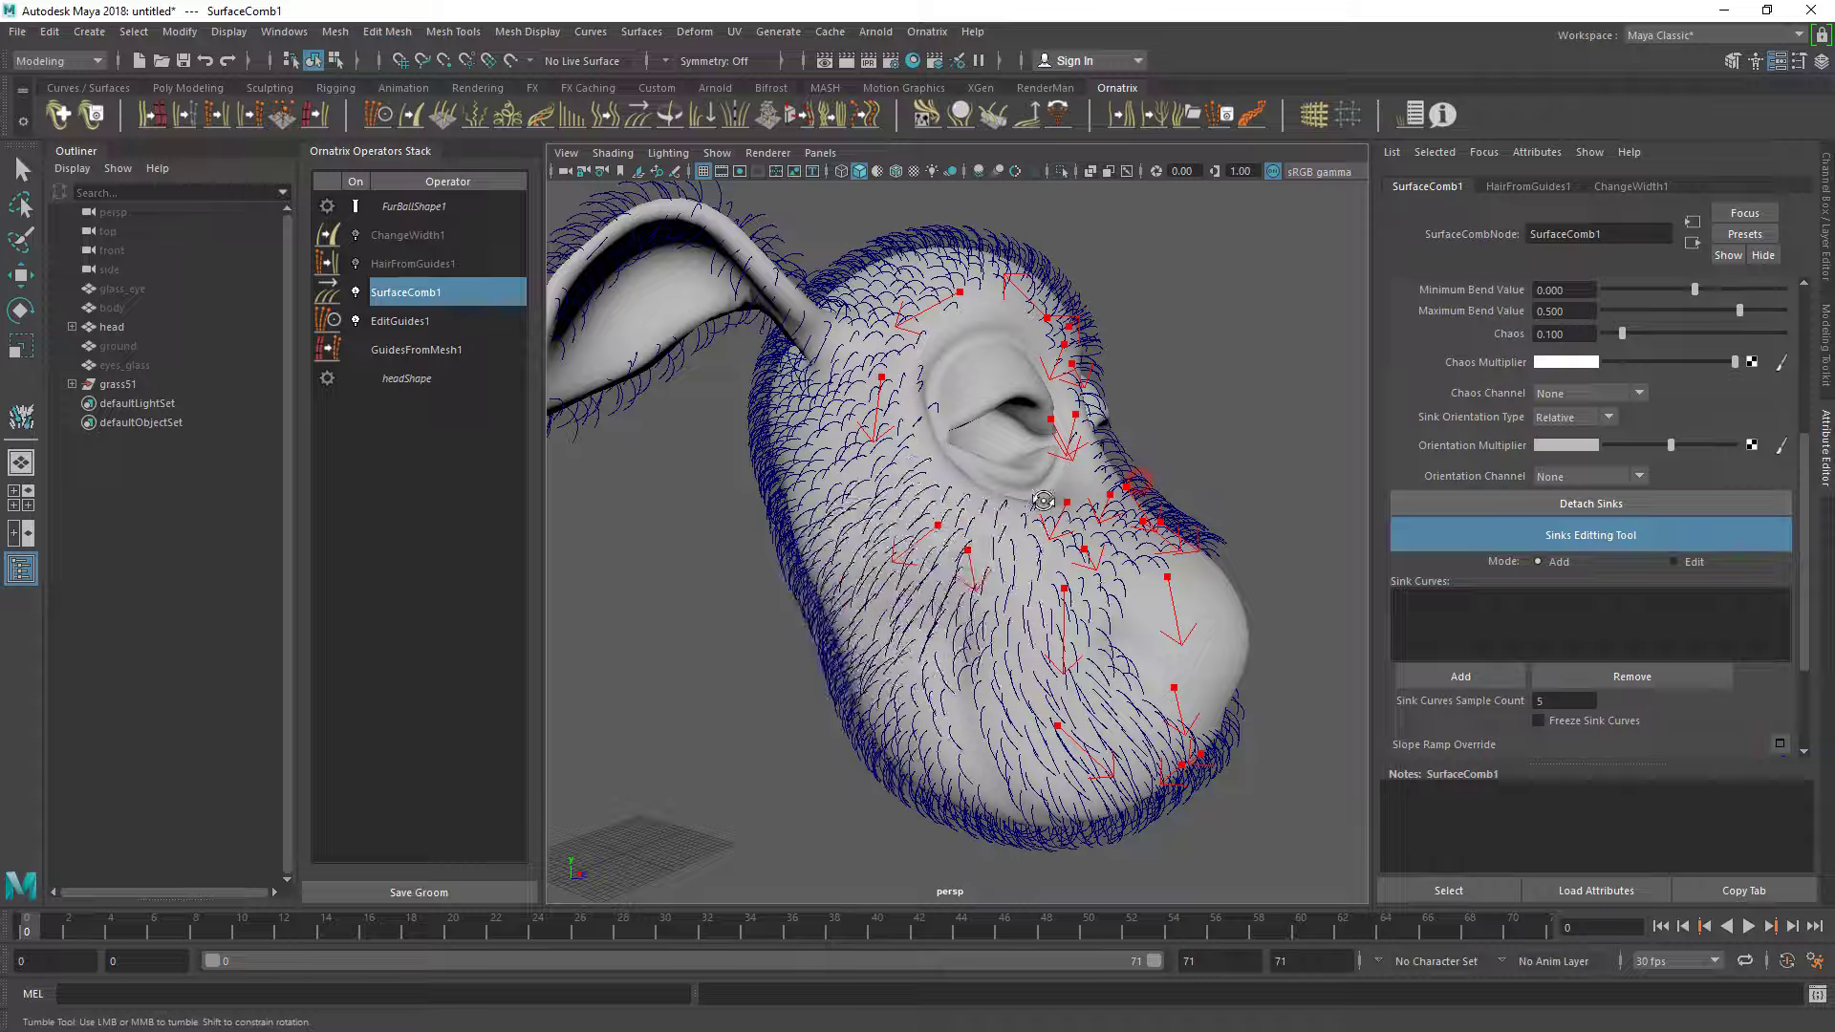
Orbit around the head to inspect the combed fur at both ears
{"action": "mouse_move", "coordinate": [1042, 498]}
{"action": "left_mouse_down", "text": "alt"}
{"action": "mouse_move", "coordinate": [808, 416]}
{"action": "mouse_move", "coordinate": [941, 619]}
{"action": "left_mouse_up", "text": "alt"}
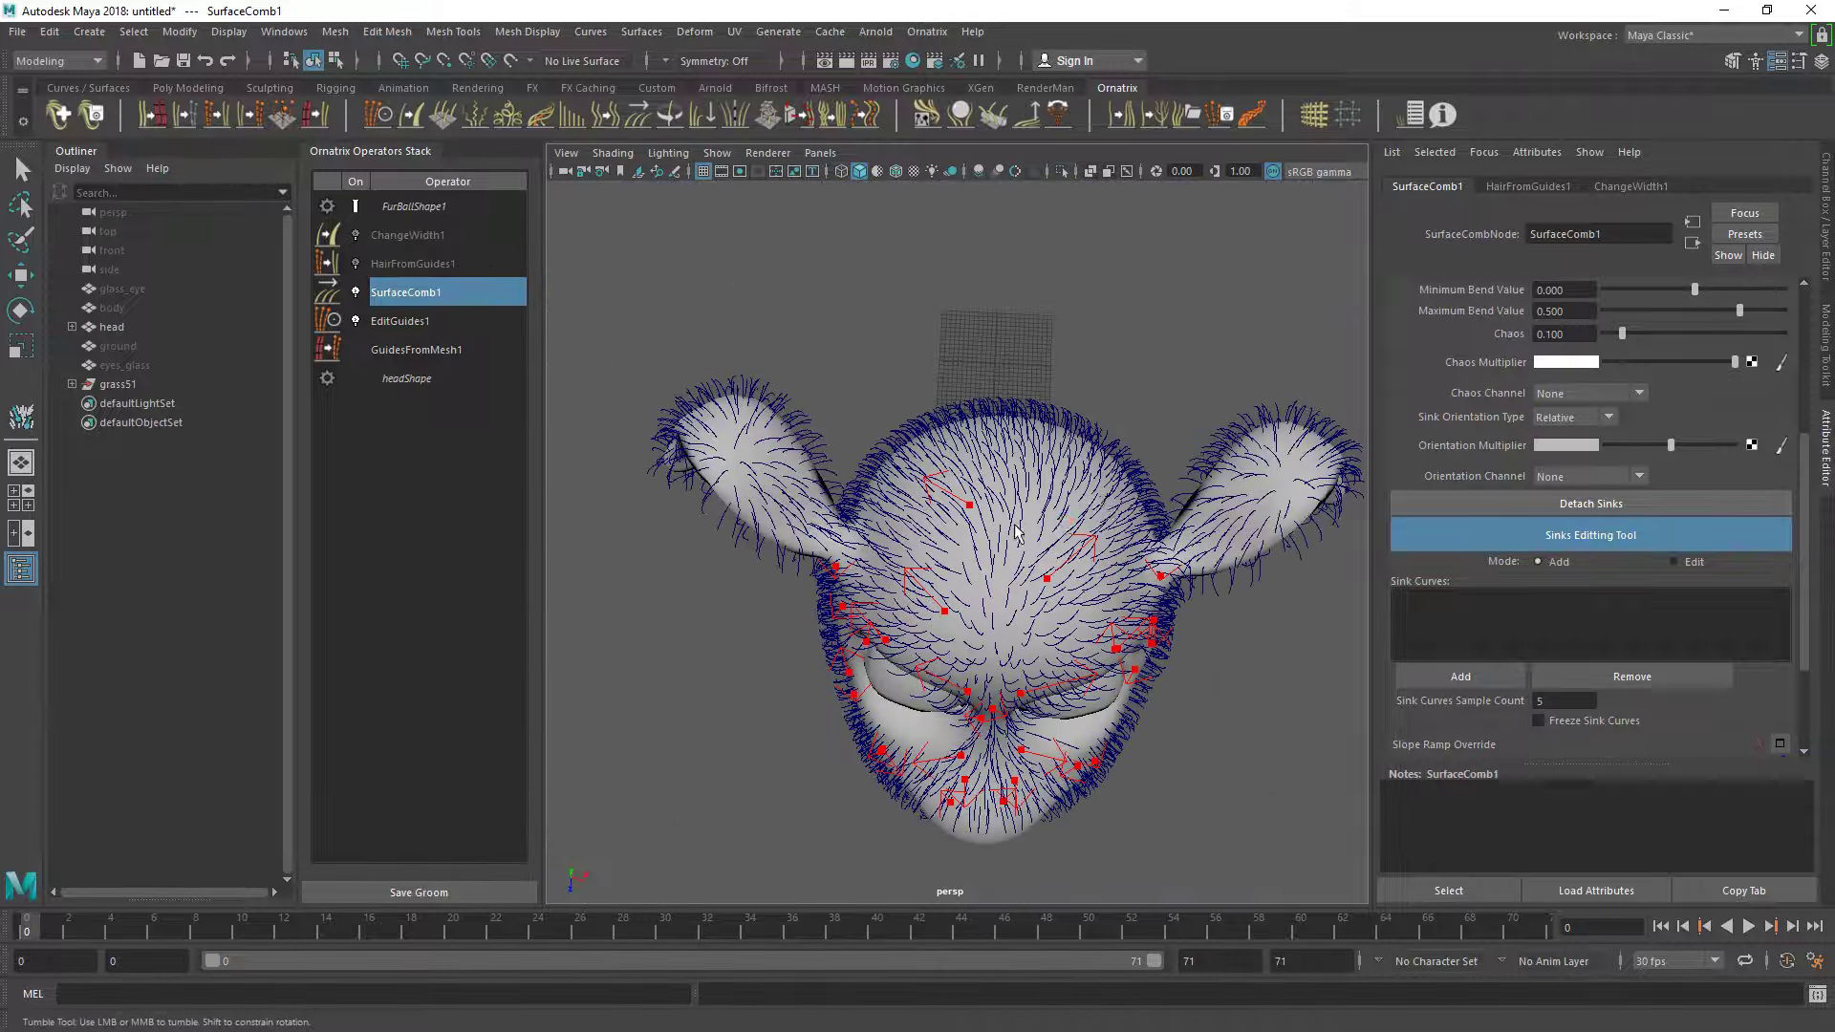
{"action": "left_click_drag", "start_coordinate": [1016, 533], "coordinate": [822, 543], "text": "alt"}
{"action": "left_click_drag", "start_coordinate": [1022, 598], "coordinate": [790, 458], "text": "alt"}
{"action": "scroll", "coordinate": [790, 459], "scroll_direction": "up", "scroll_amount": 5}
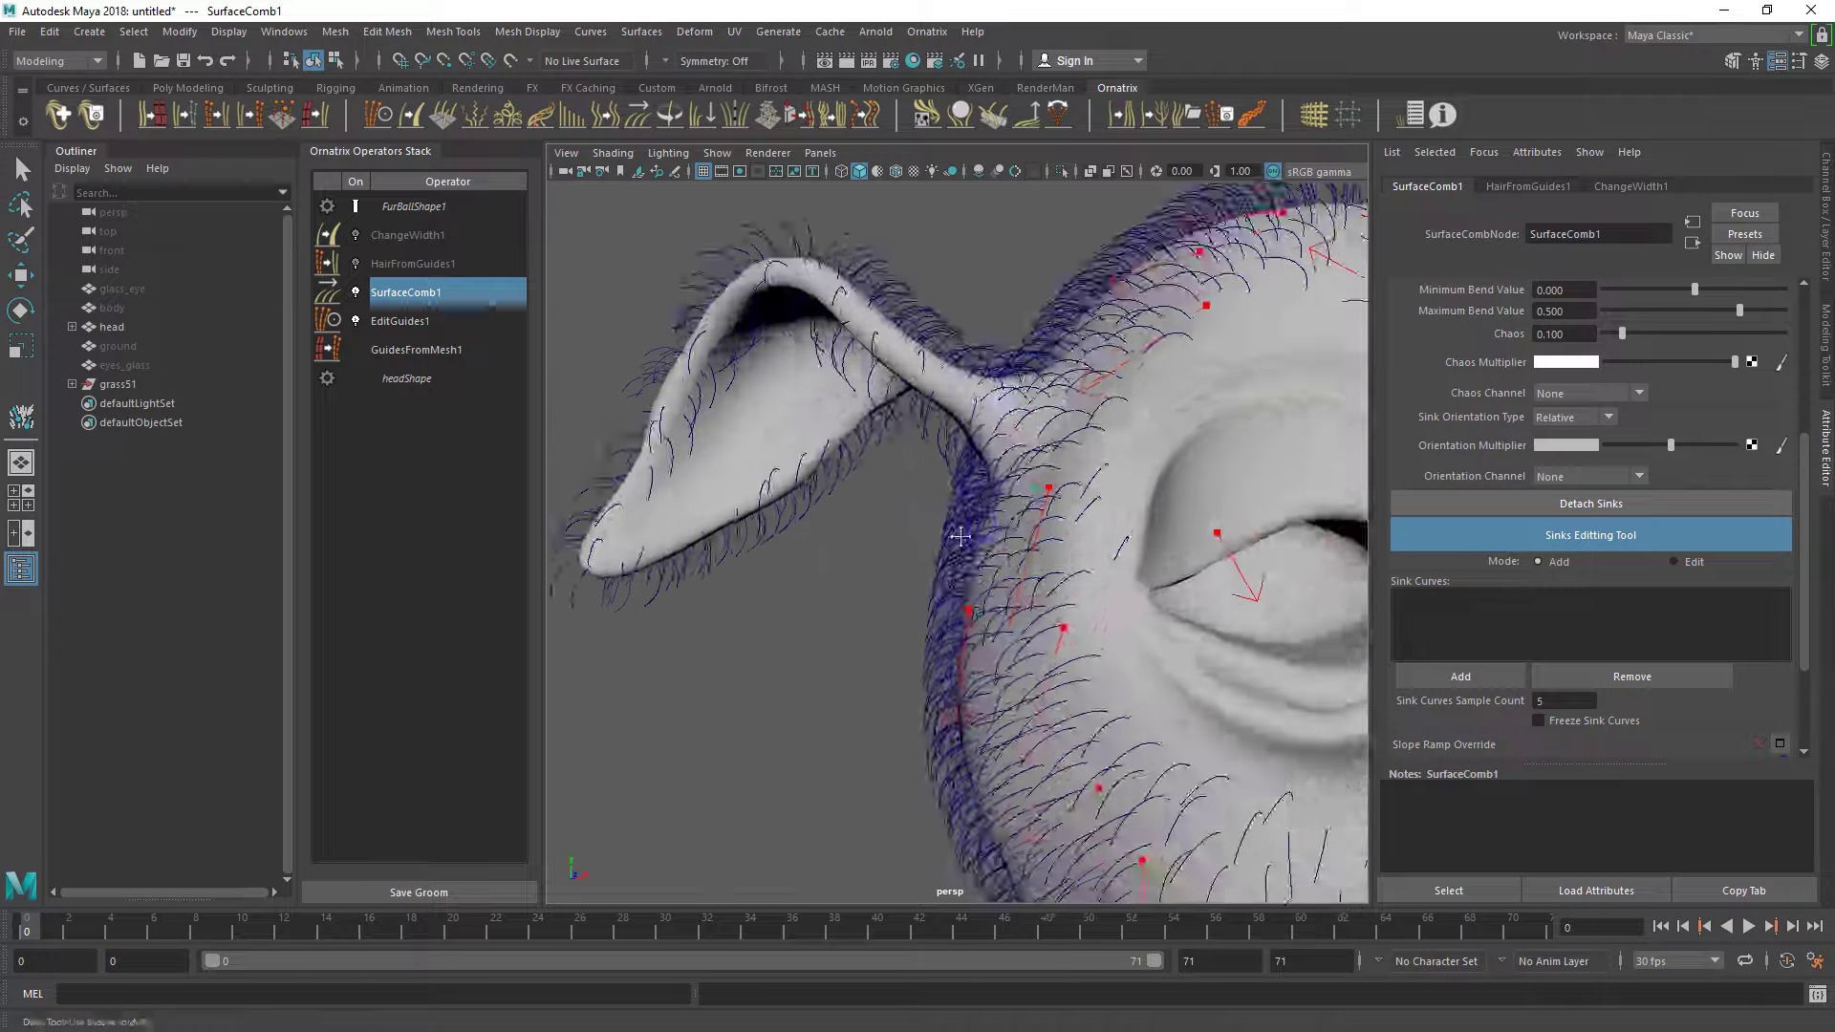
{"action": "middle_click_drag", "start_coordinate": [790, 459], "coordinate": [896, 555], "text": "alt"}
{"action": "mouse_move", "coordinate": [1166, 496]}
{"action": "left_mouse_down", "text": "alt"}
{"action": "mouse_move", "coordinate": [790, 519]}
{"action": "mouse_move", "coordinate": [831, 512]}
{"action": "left_mouse_up", "text": "alt"}
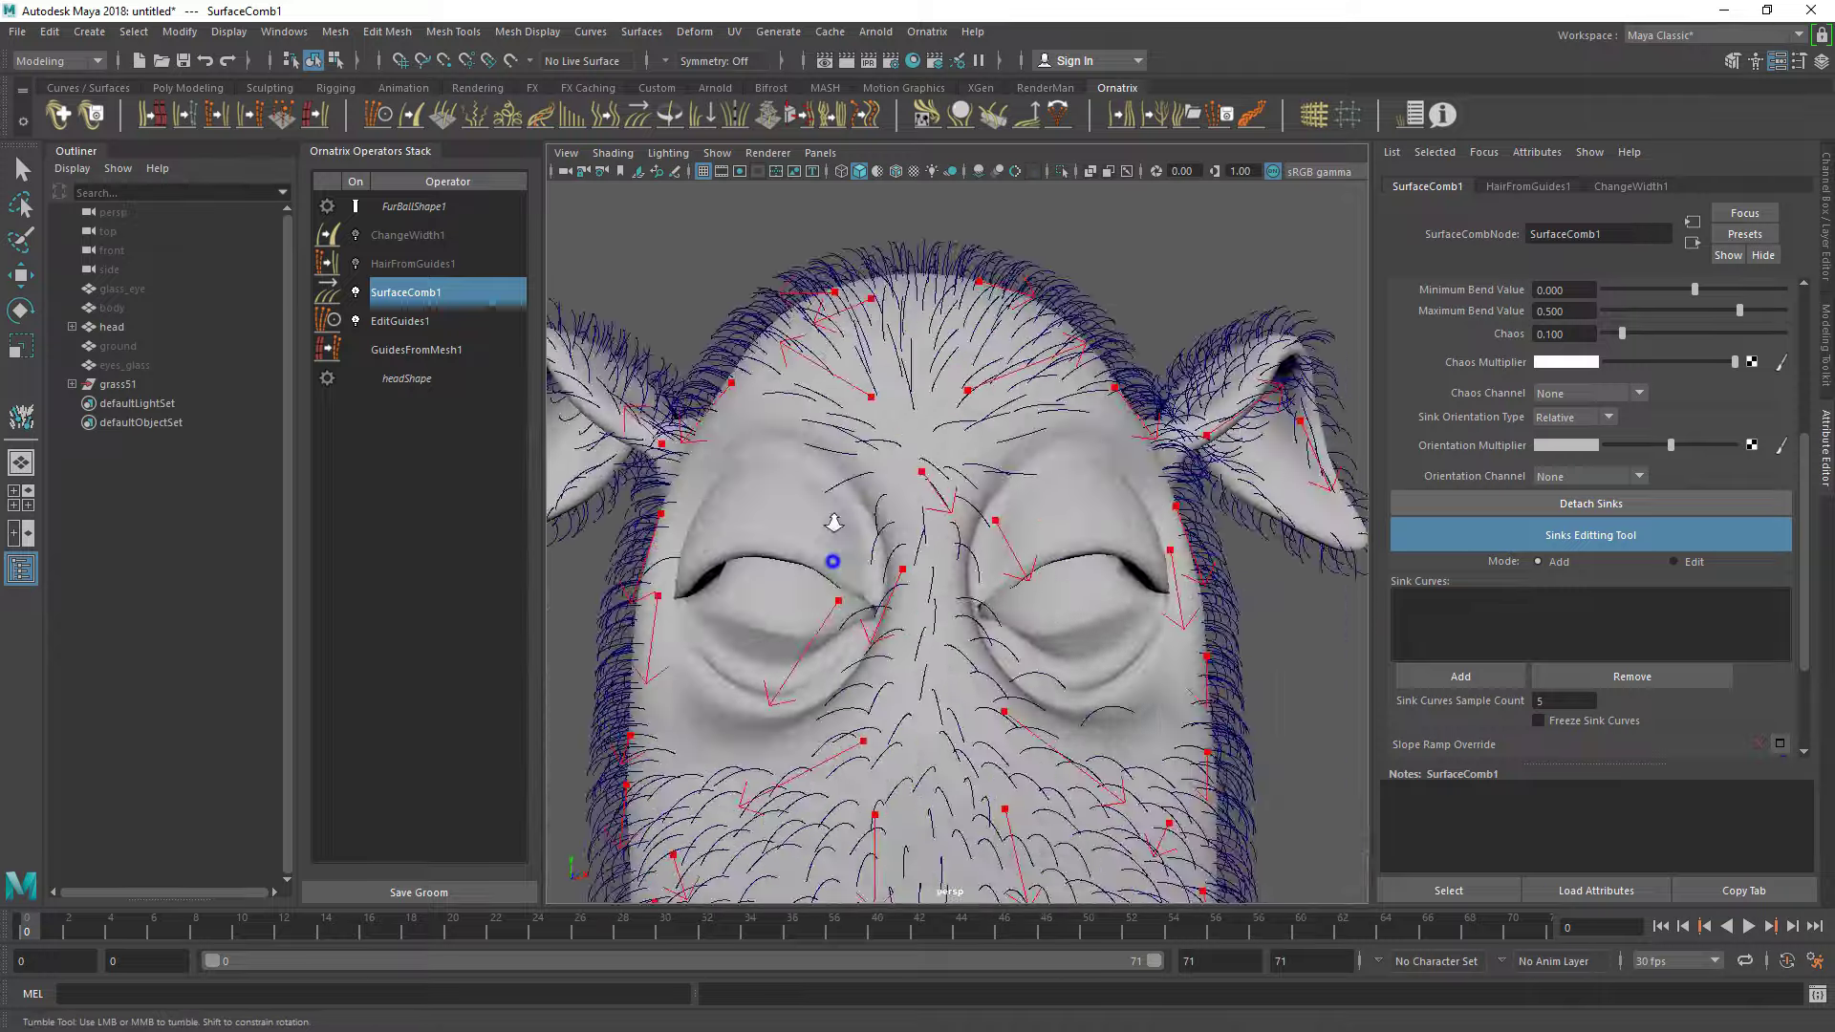
{"action": "scroll", "coordinate": [831, 512], "scroll_direction": "down", "scroll_amount": 4}
{"action": "scroll", "coordinate": [1816, 519], "scroll_direction": "up", "scroll_amount": 5}
Reshape the Slope Ramp into a dip with a raised right end
{"action": "left_click_drag", "start_coordinate": [1783, 508], "coordinate": [1783, 449]}
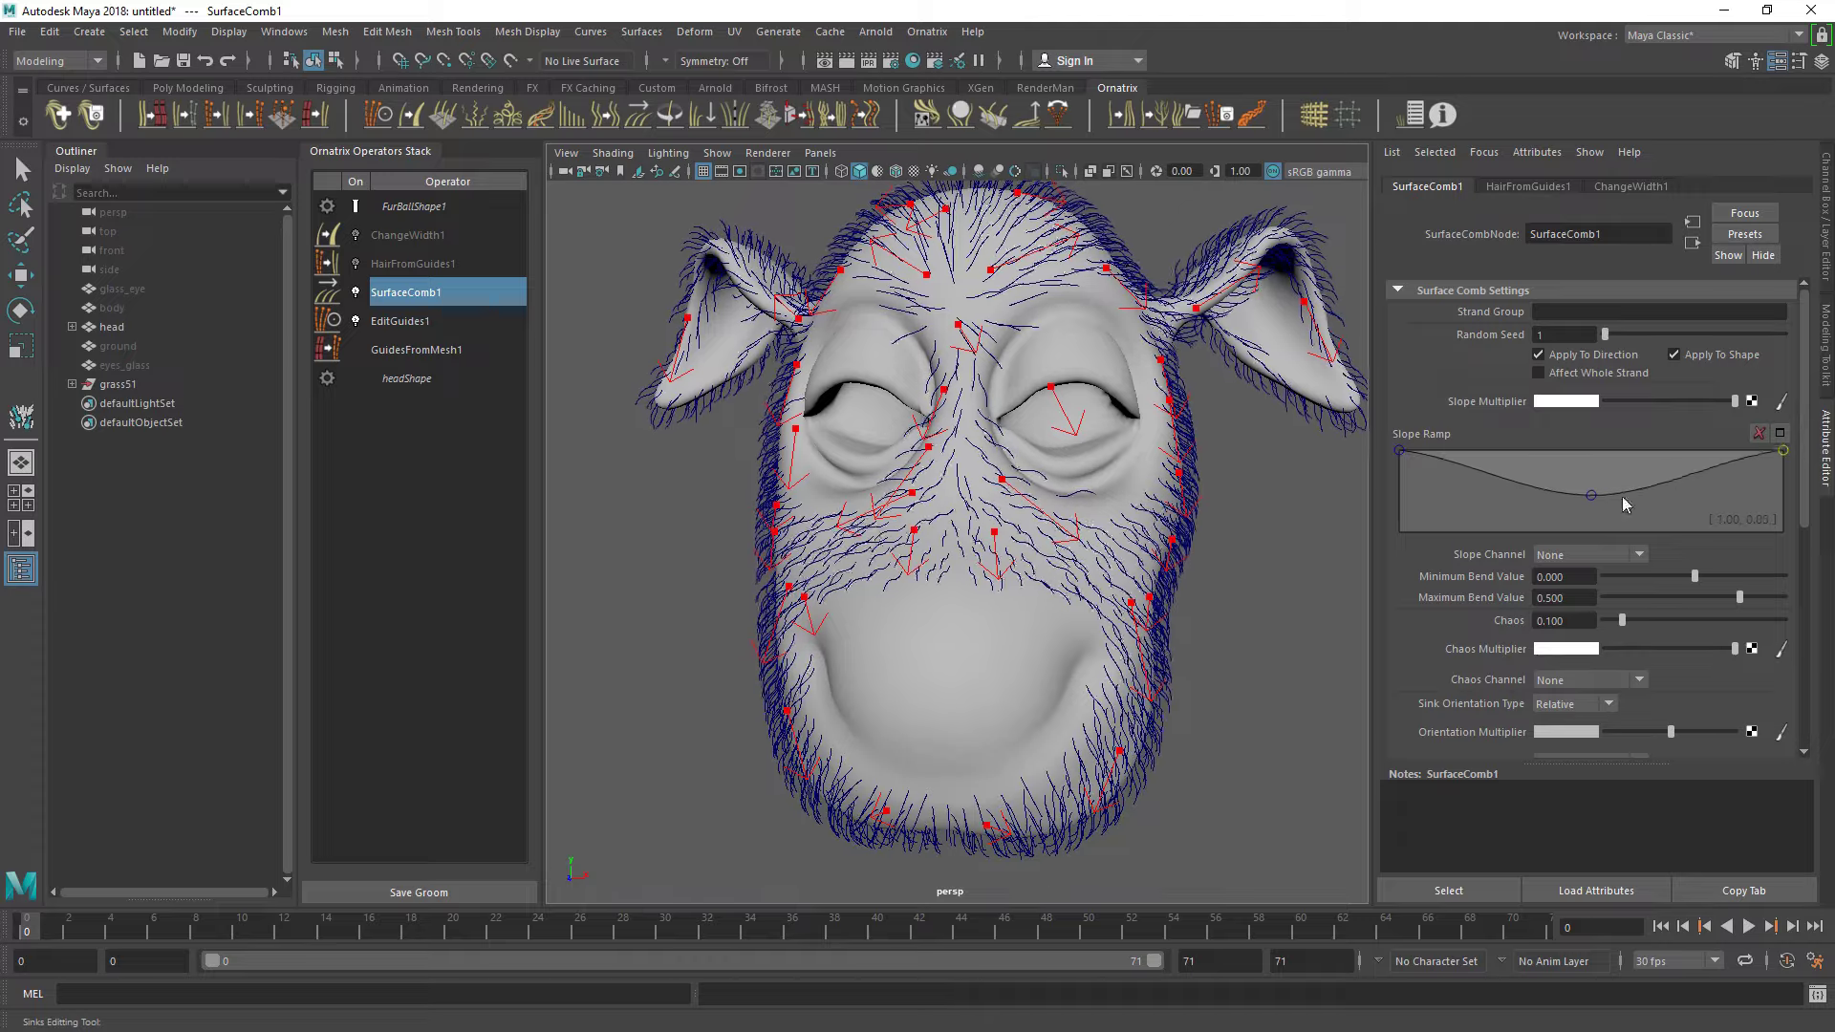
{"action": "left_click_drag", "start_coordinate": [1590, 495], "coordinate": [1592, 481]}
{"action": "mouse_move", "coordinate": [955, 526]}
{"action": "left_mouse_down", "text": "alt"}
{"action": "mouse_move", "coordinate": [1015, 622]}
{"action": "mouse_move", "coordinate": [973, 545]}
{"action": "mouse_move", "coordinate": [1138, 561]}
{"action": "left_mouse_up", "text": "alt"}
Set ChangeWidth1 width to 0.253 and adjust its width ramp
{"action": "scroll", "coordinate": [1040, 532], "scroll_direction": "down", "scroll_amount": 4}
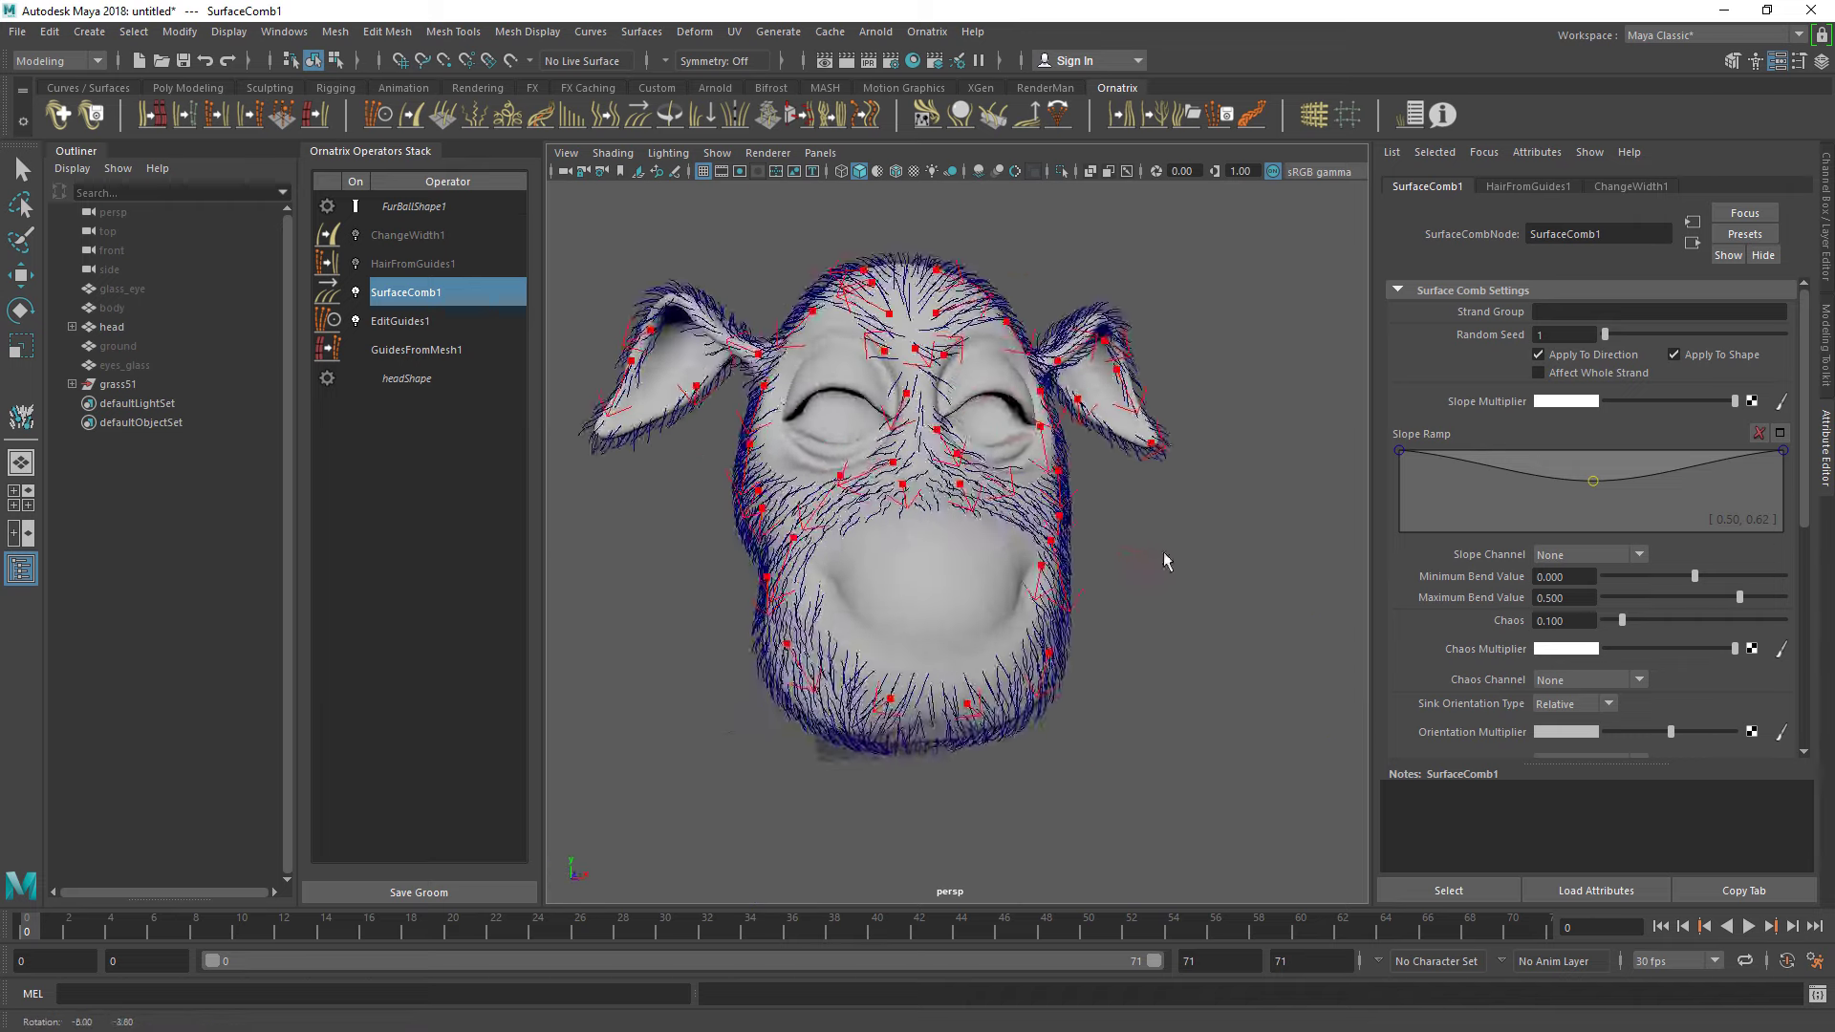
{"action": "left_click", "coordinate": [408, 234]}
{"action": "left_click_drag", "start_coordinate": [1595, 475], "coordinate": [1625, 449]}
{"action": "left_click", "coordinate": [1396, 432]}
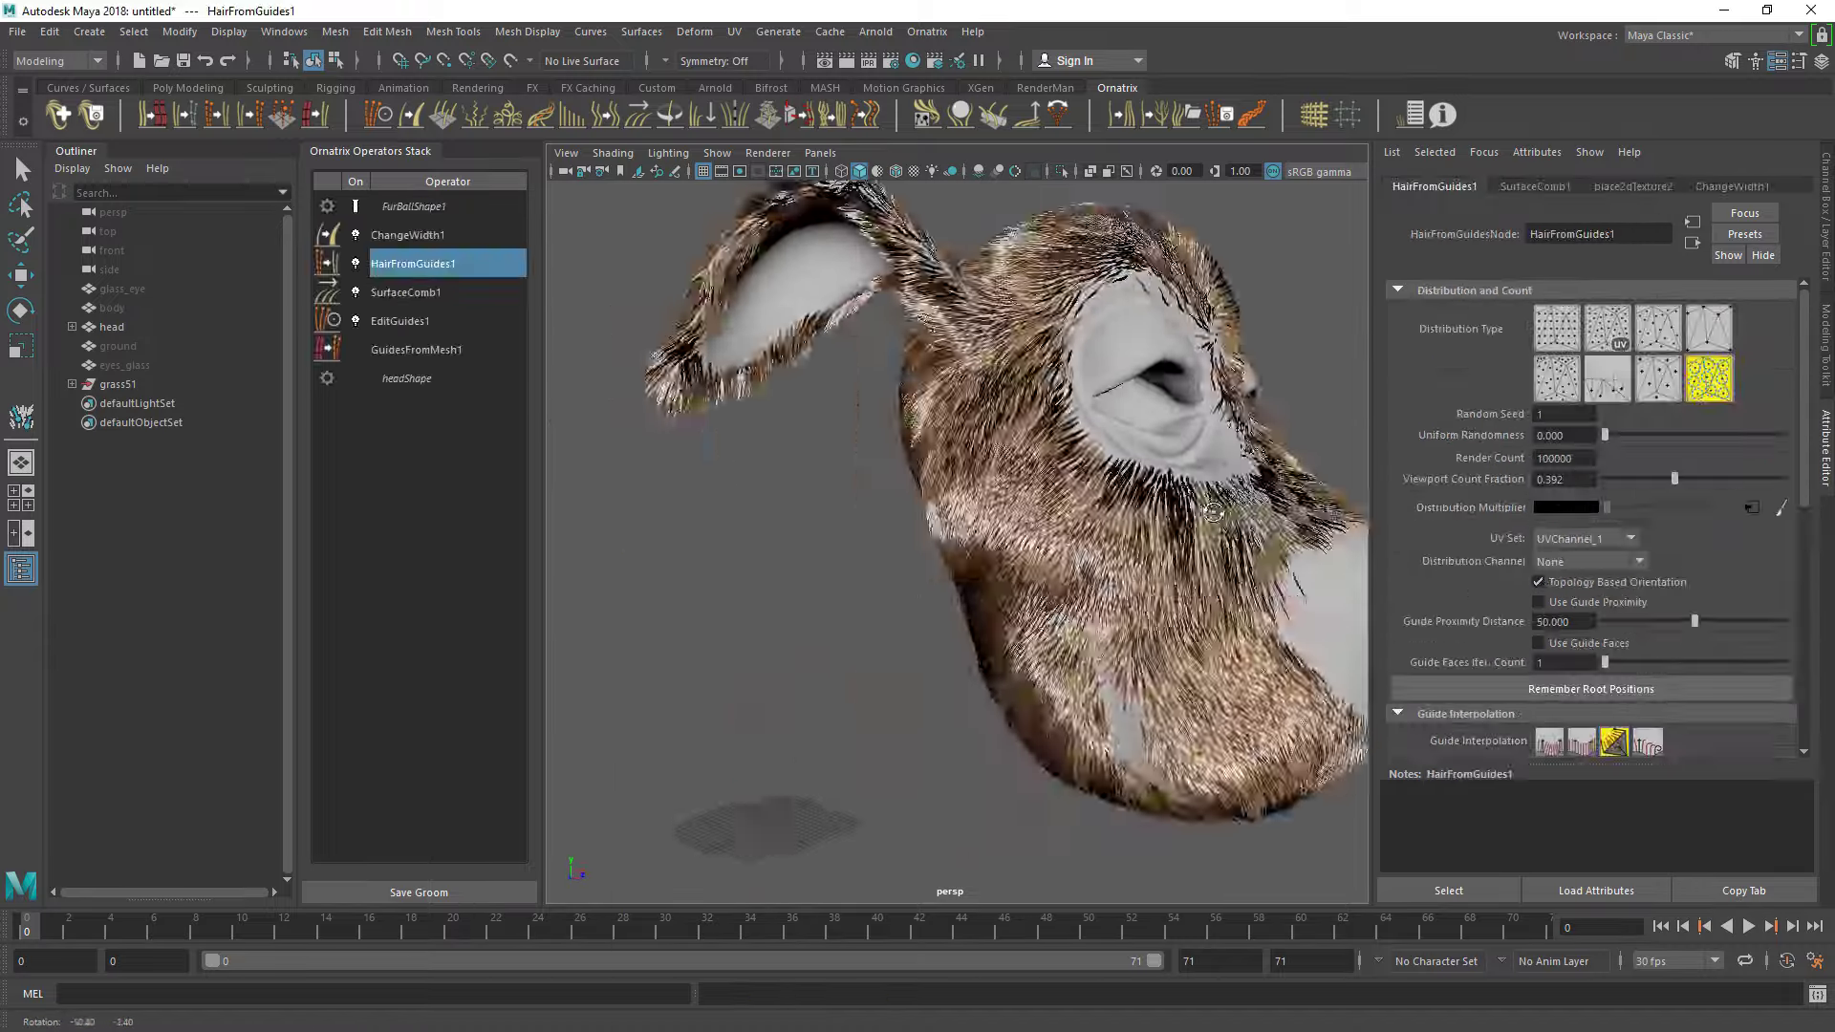
Set the Length operator's value to 1.3 on the textured head groom
{"action": "left_click_drag", "start_coordinate": [841, 611], "coordinate": [884, 646], "text": "alt"}
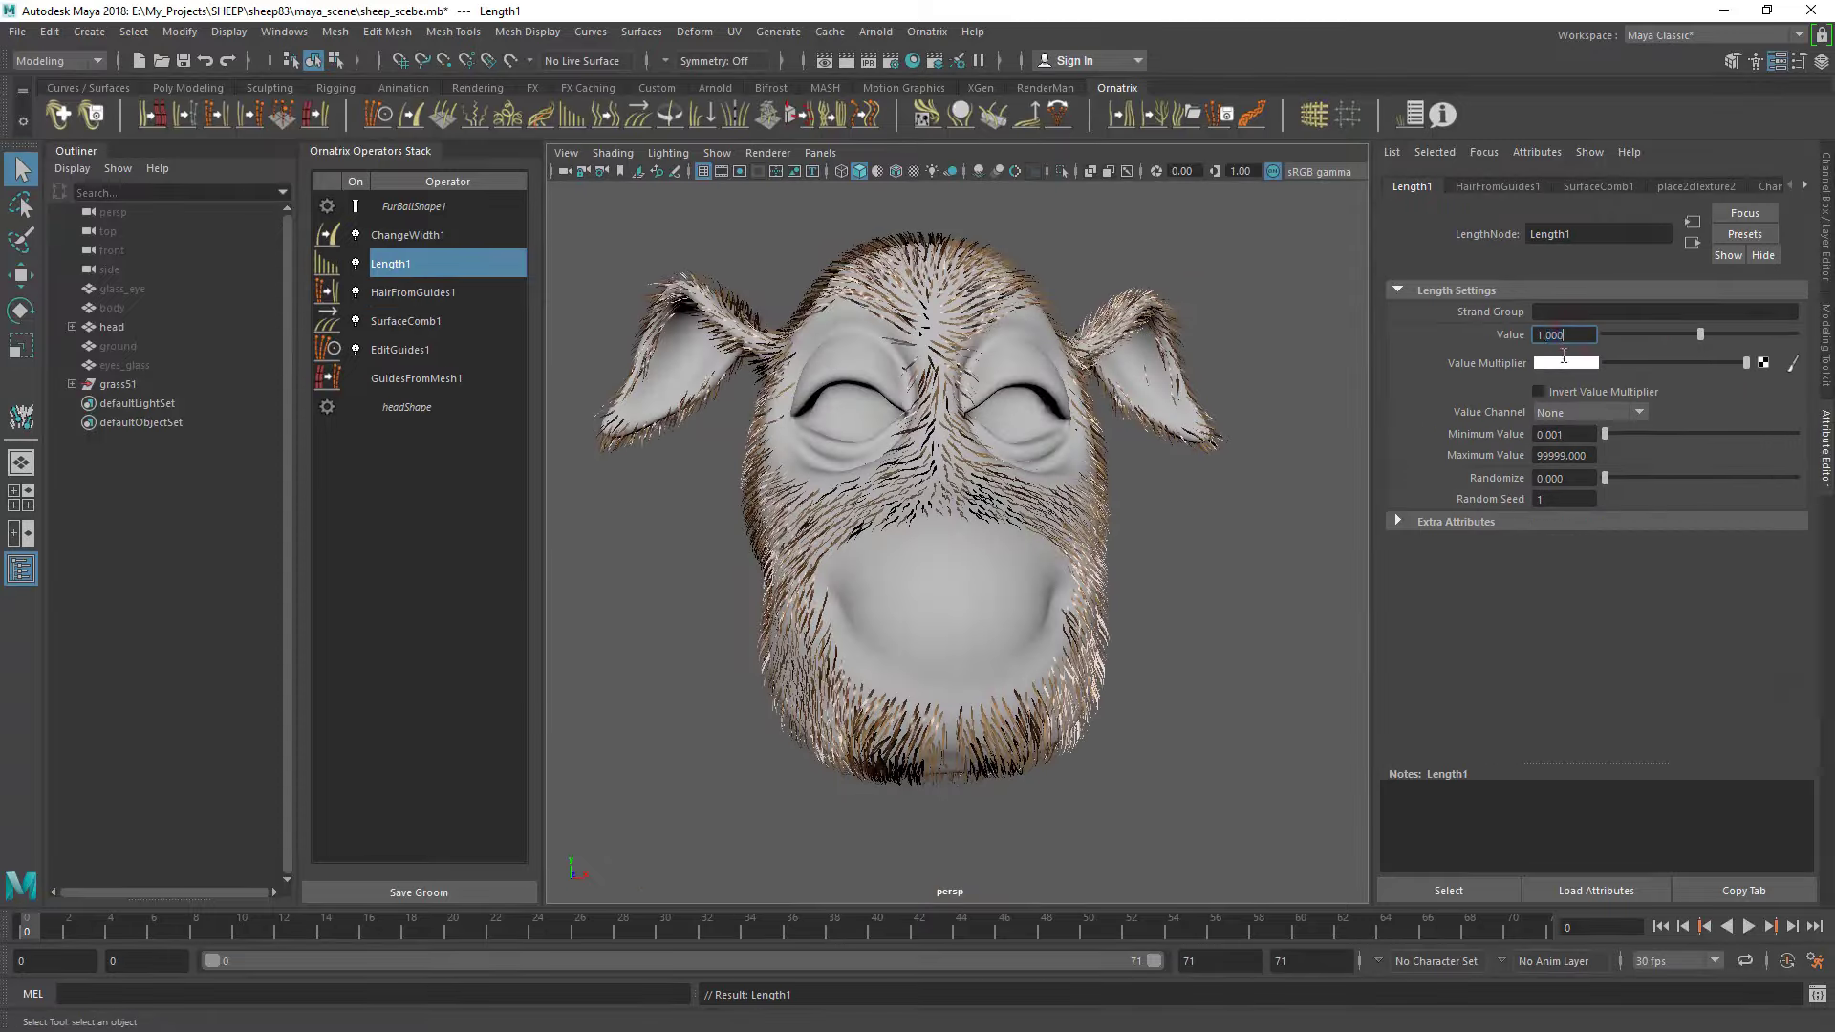
{"action": "key", "text": "Return"}
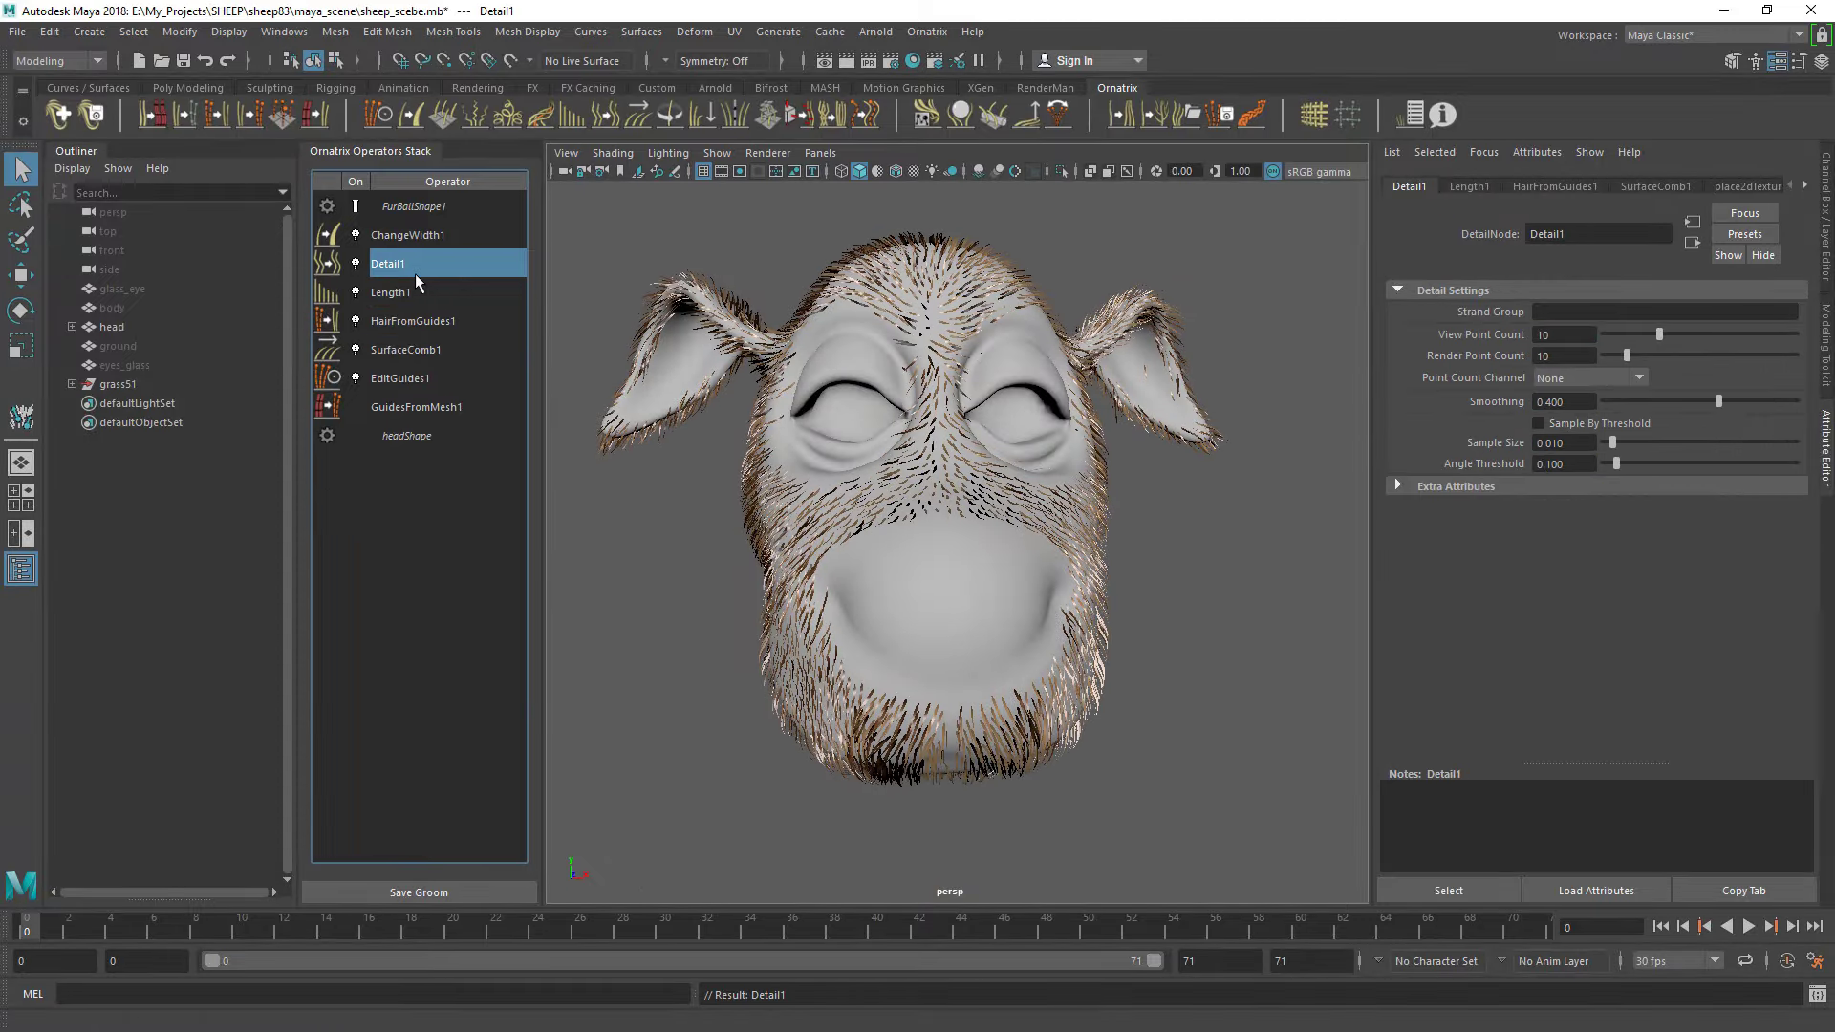
Add a Clump operator with a clump count of 10000
{"action": "left_click", "coordinate": [441, 122]}
{"action": "scroll", "coordinate": [1562, 462], "scroll_direction": "down", "scroll_amount": 5}
{"action": "type", "text": "10000"}
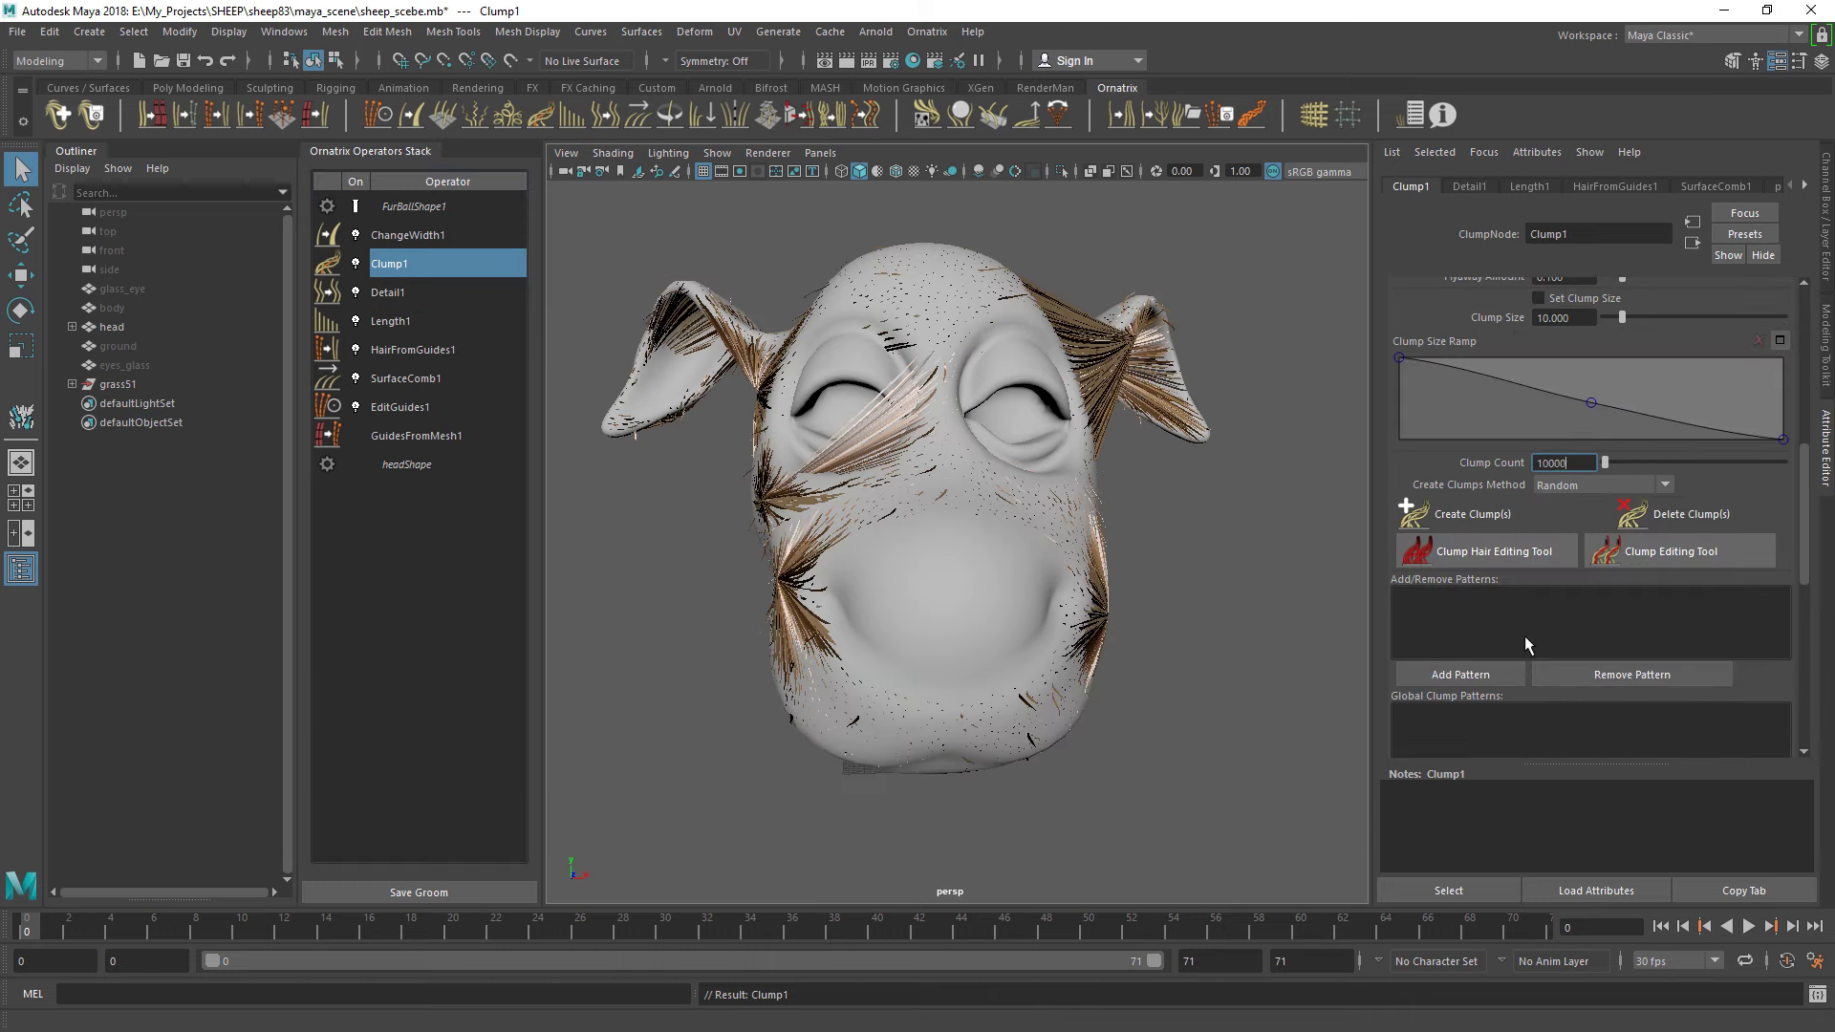
{"action": "key", "text": "Return"}
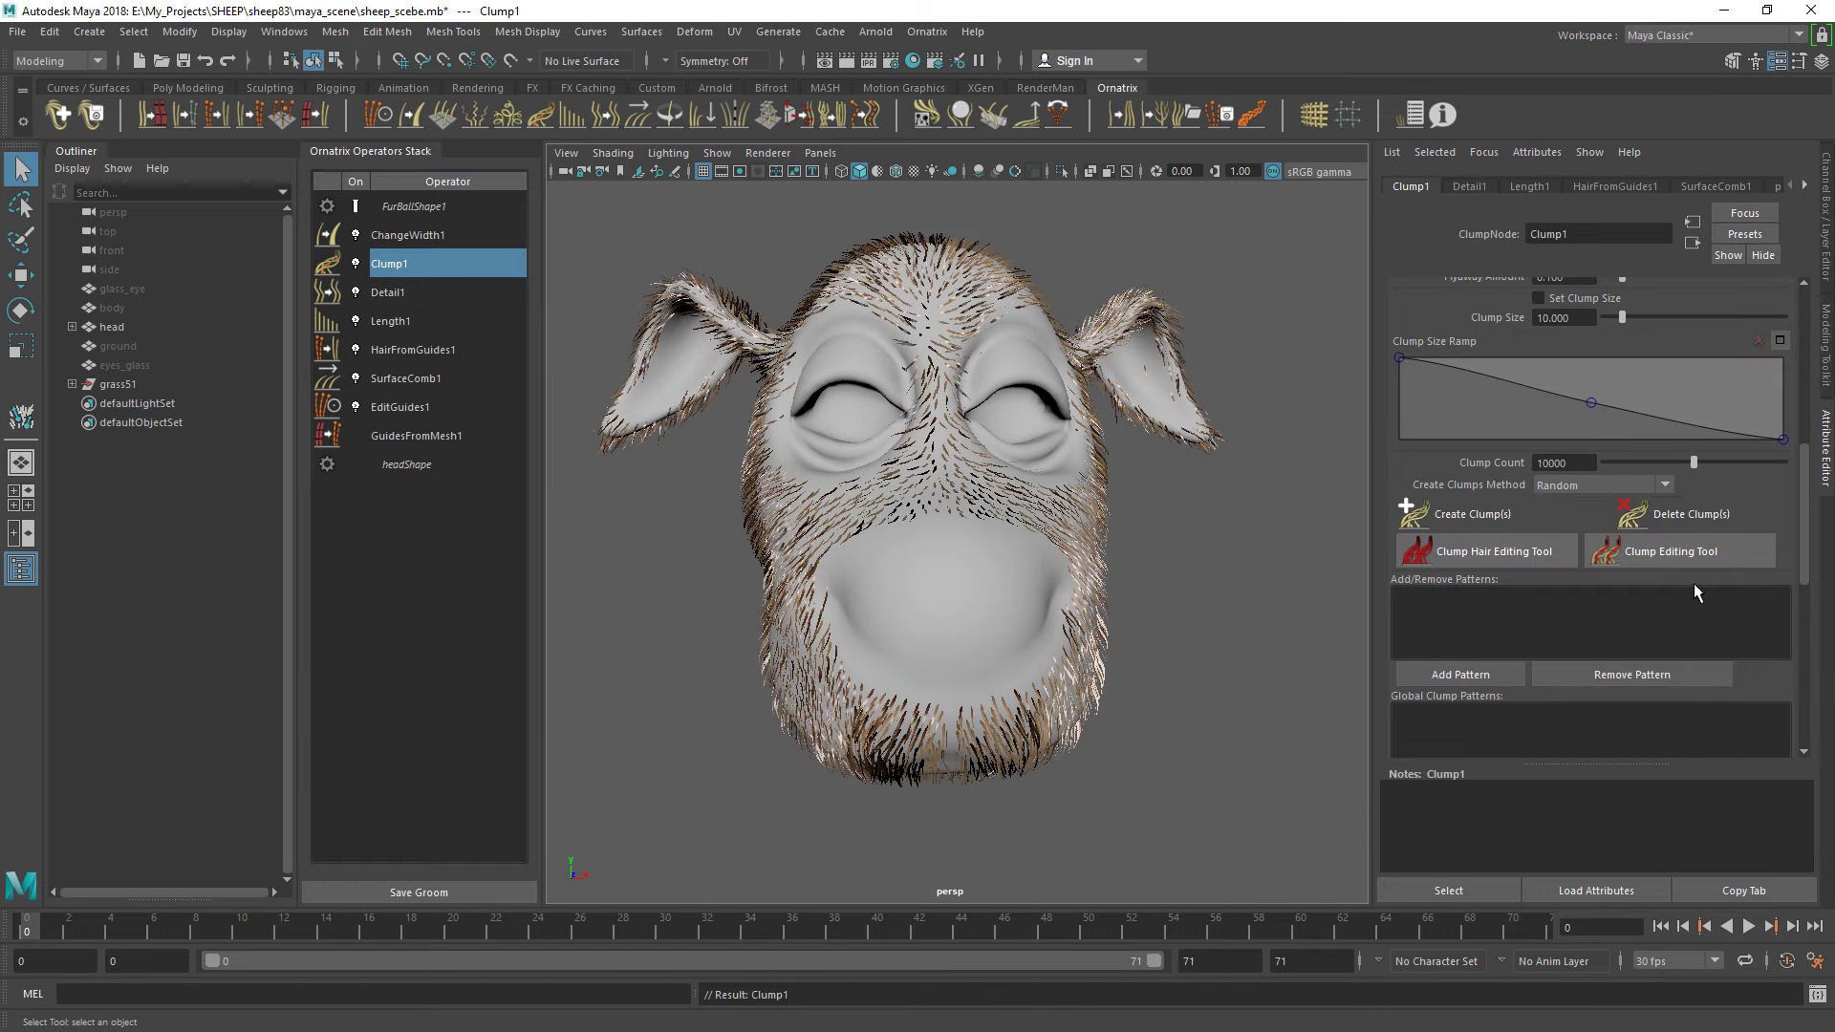
{"action": "type", "text": "5000"}
Raise the hair-from-guides viewport hair count and inspect the denser fur
{"action": "left_click", "coordinate": [1471, 513]}
{"action": "left_click", "coordinate": [412, 349]}
{"action": "left_click_drag", "start_coordinate": [1588, 479], "coordinate": [1552, 502]}
{"action": "left_click", "coordinate": [675, 564]}
{"action": "mouse_move", "coordinate": [675, 565]}
{"action": "left_mouse_down", "text": "alt"}
{"action": "mouse_move", "coordinate": [729, 571]}
{"action": "mouse_move", "coordinate": [729, 622]}
{"action": "left_mouse_up", "text": "alt"}
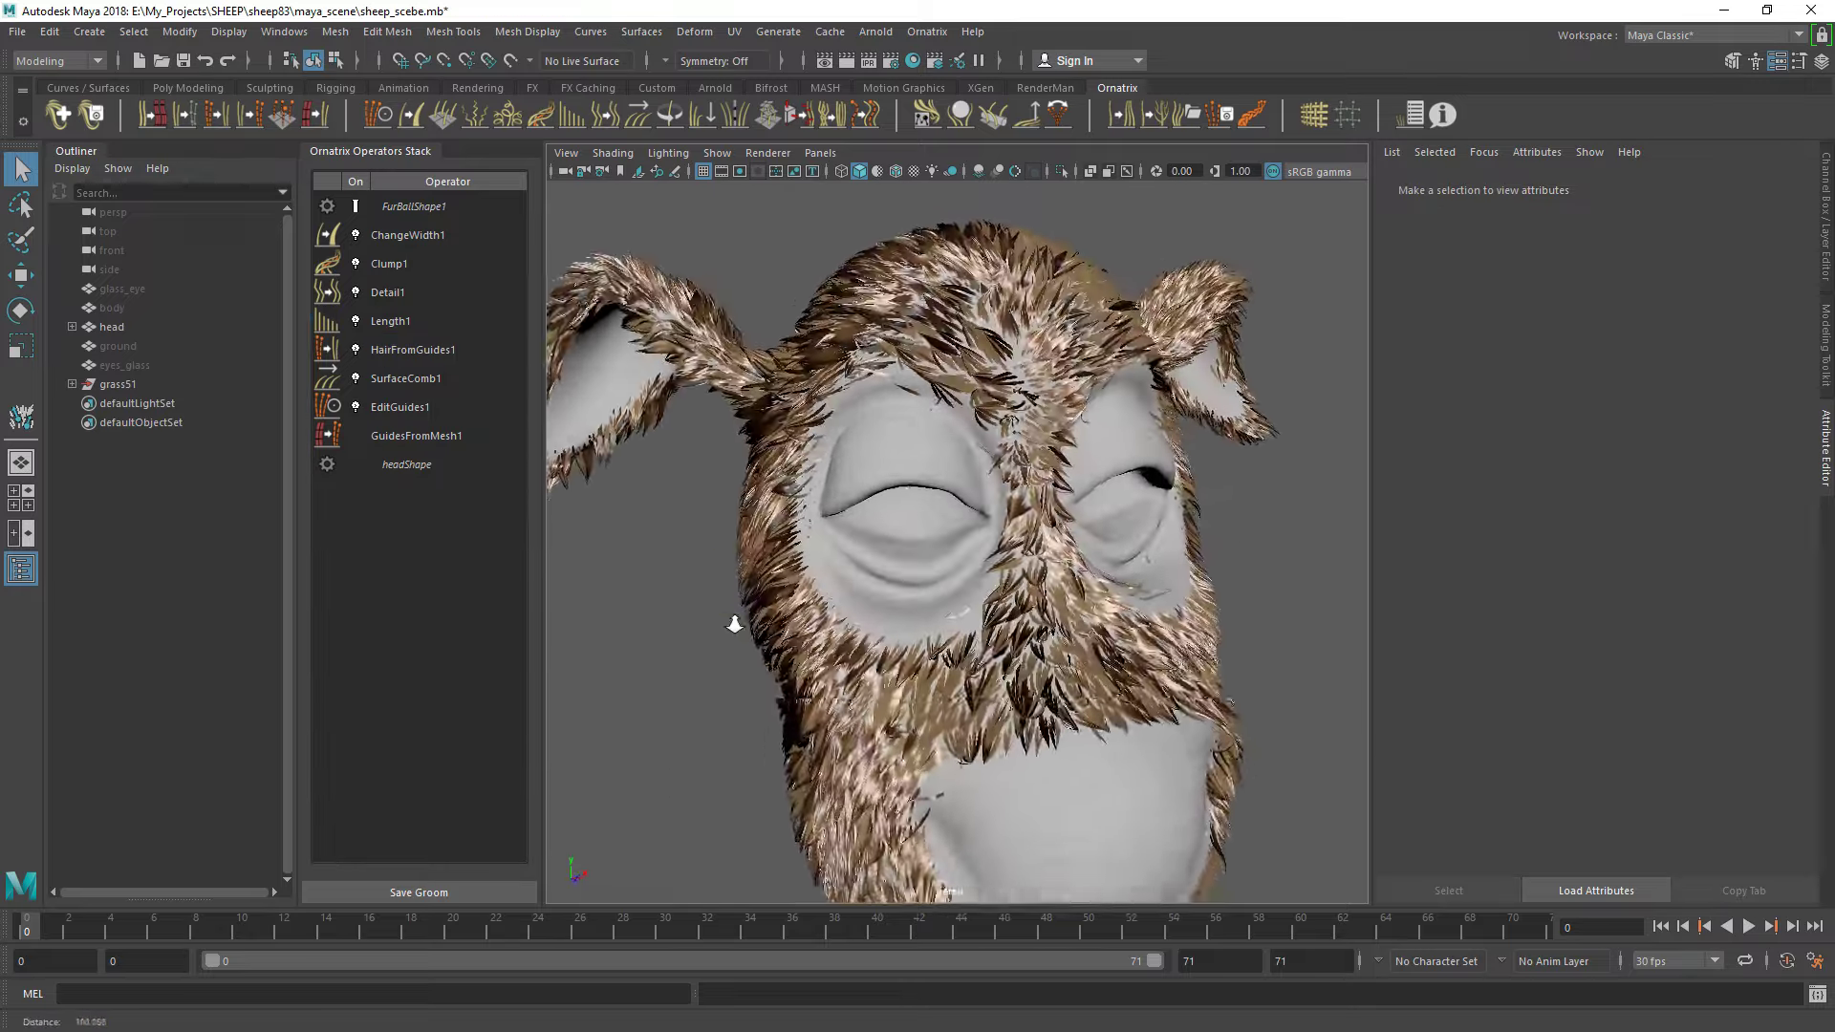
Re-enter the Clump1 count as 10000 and apply it
{"action": "left_click", "coordinate": [389, 262]}
{"action": "key", "text": "BackSpace"}
{"action": "key", "text": "BackSpace"}
{"action": "key", "text": "BackSpace"}
{"action": "type", "text": "000"}
{"action": "left_click", "coordinate": [1472, 513]}
{"action": "mouse_move", "coordinate": [1278, 532]}
{"action": "left_mouse_down", "text": "alt"}
{"action": "mouse_move", "coordinate": [1105, 524]}
{"action": "mouse_move", "coordinate": [932, 633]}
{"action": "mouse_move", "coordinate": [911, 413]}
{"action": "left_mouse_up", "text": "alt"}
Set Detail1 view point count to 50 and inspect the fur below the eye
{"action": "key", "text": "Down"}
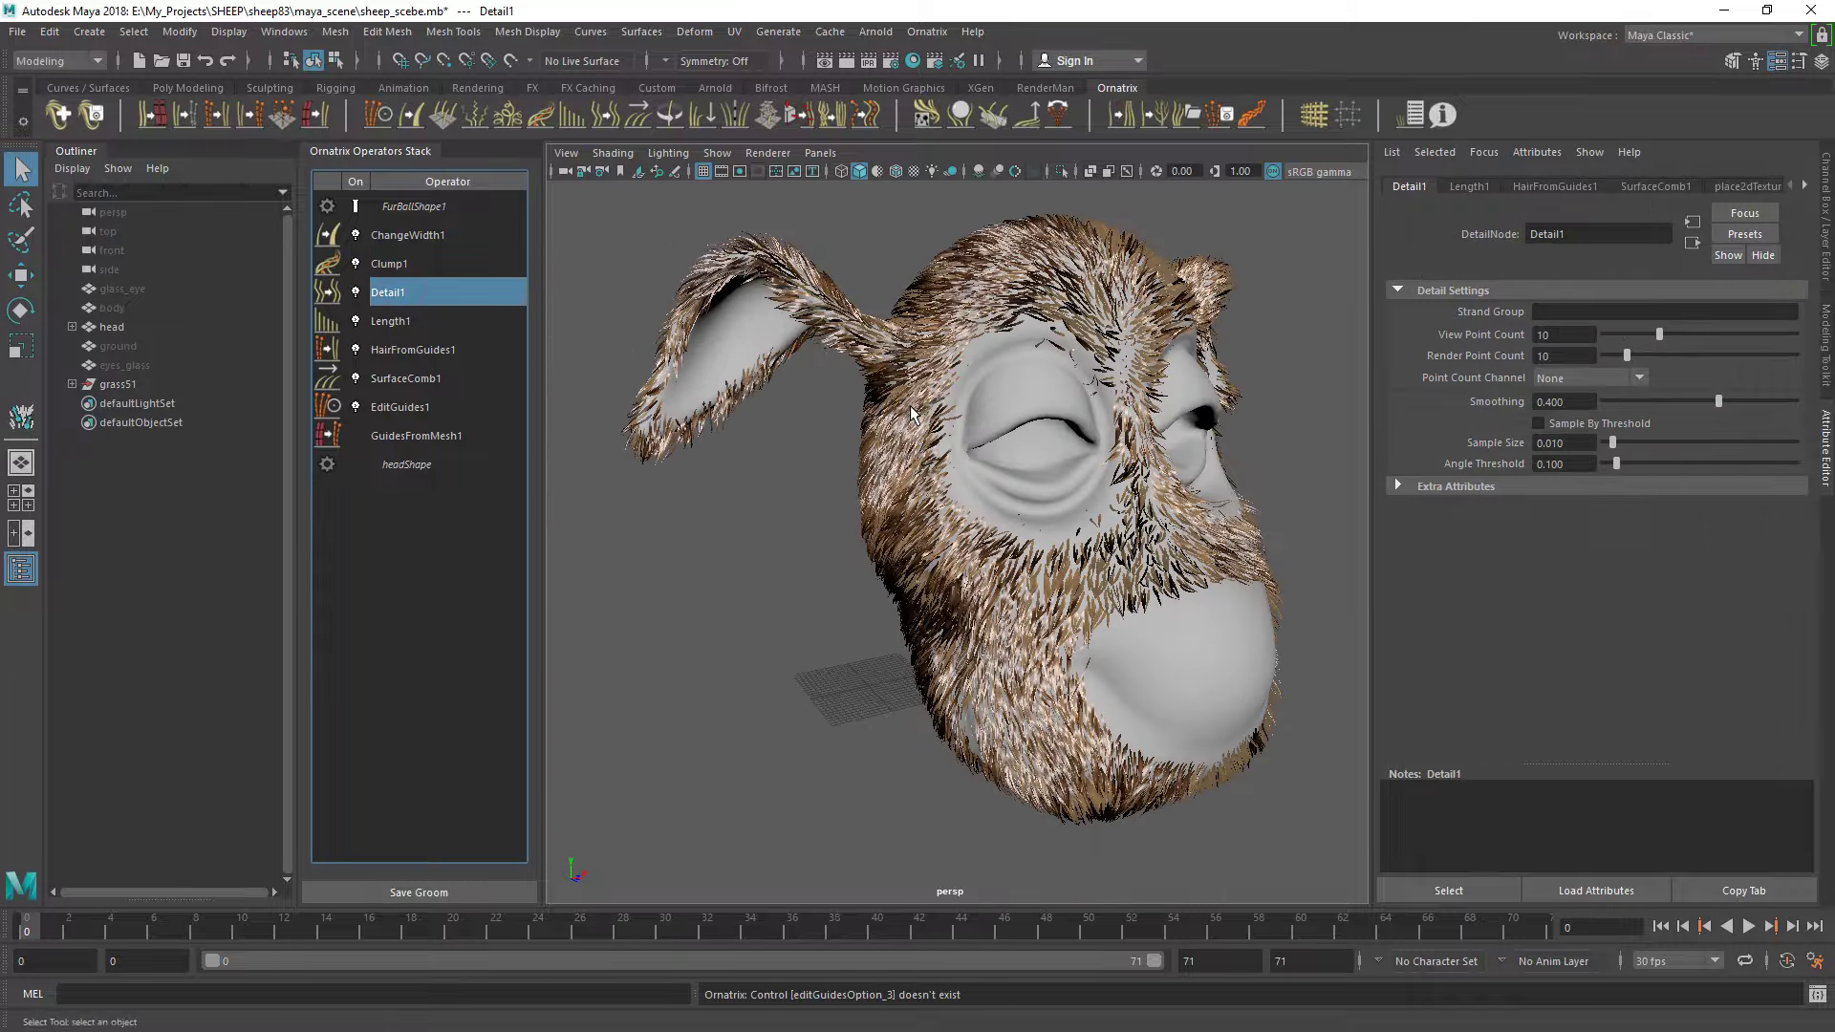
{"action": "left_click_drag", "start_coordinate": [822, 455], "coordinate": [703, 401], "text": "alt"}
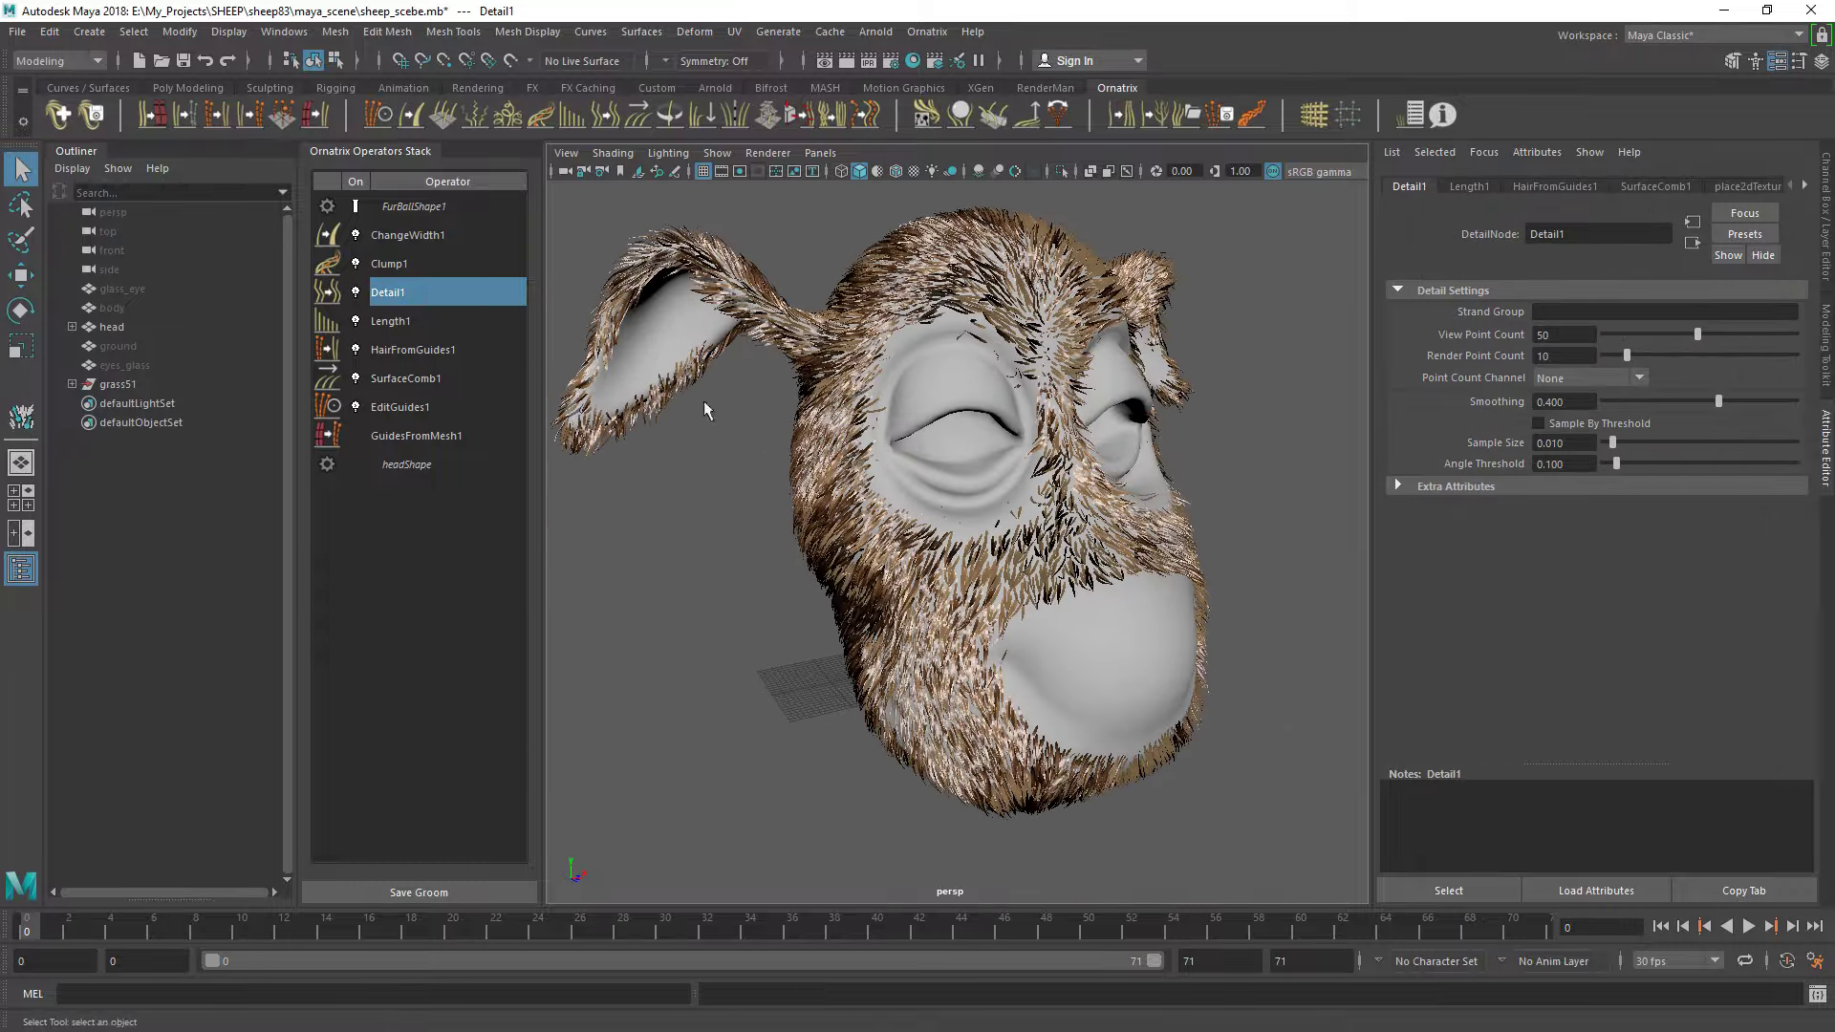
{"action": "key", "text": "Up"}
{"action": "mouse_move", "coordinate": [671, 506]}
{"action": "right_mouse_down", "text": "alt"}
{"action": "mouse_move", "coordinate": [1385, 411]}
{"action": "mouse_move", "coordinate": [1295, 461]}
{"action": "right_mouse_up", "text": "alt"}
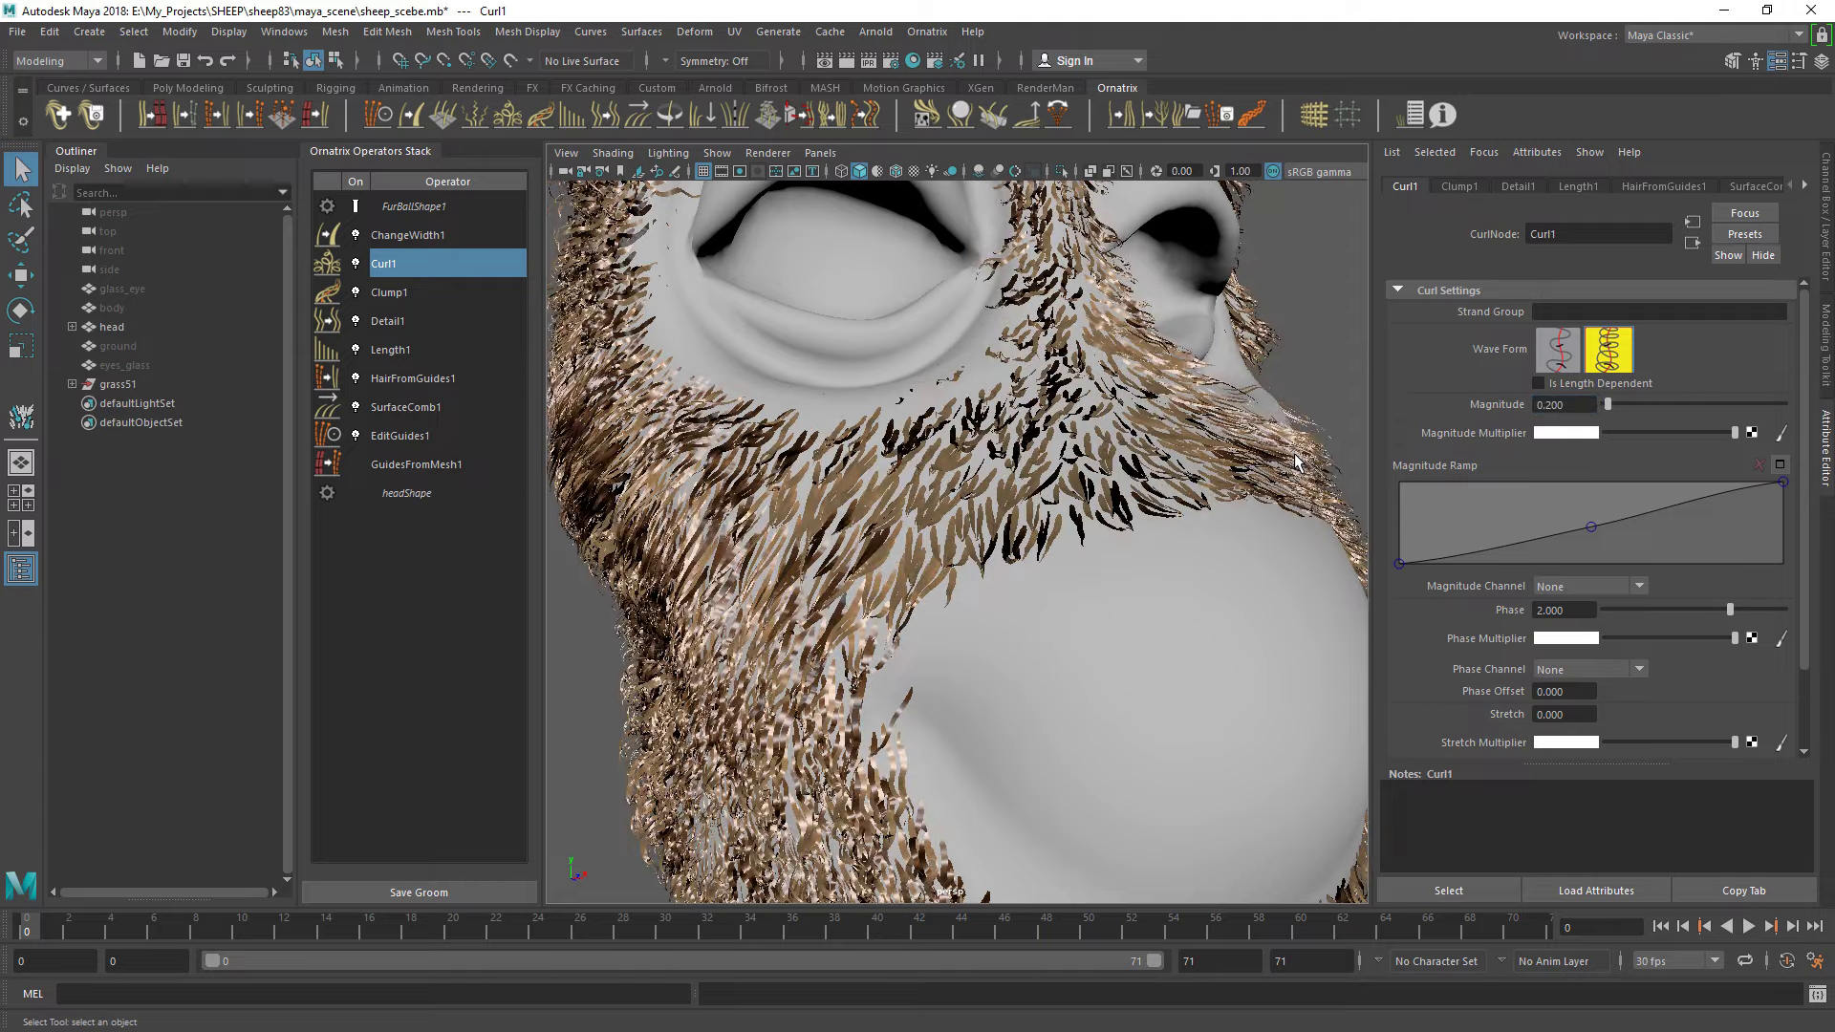
Map a File texture to Curl1's magnitude multiplier and lower the Magnitude Ramp end
{"action": "left_click", "coordinate": [1751, 637]}
{"action": "left_click", "coordinate": [762, 479]}
{"action": "left_click", "coordinate": [1251, 442]}
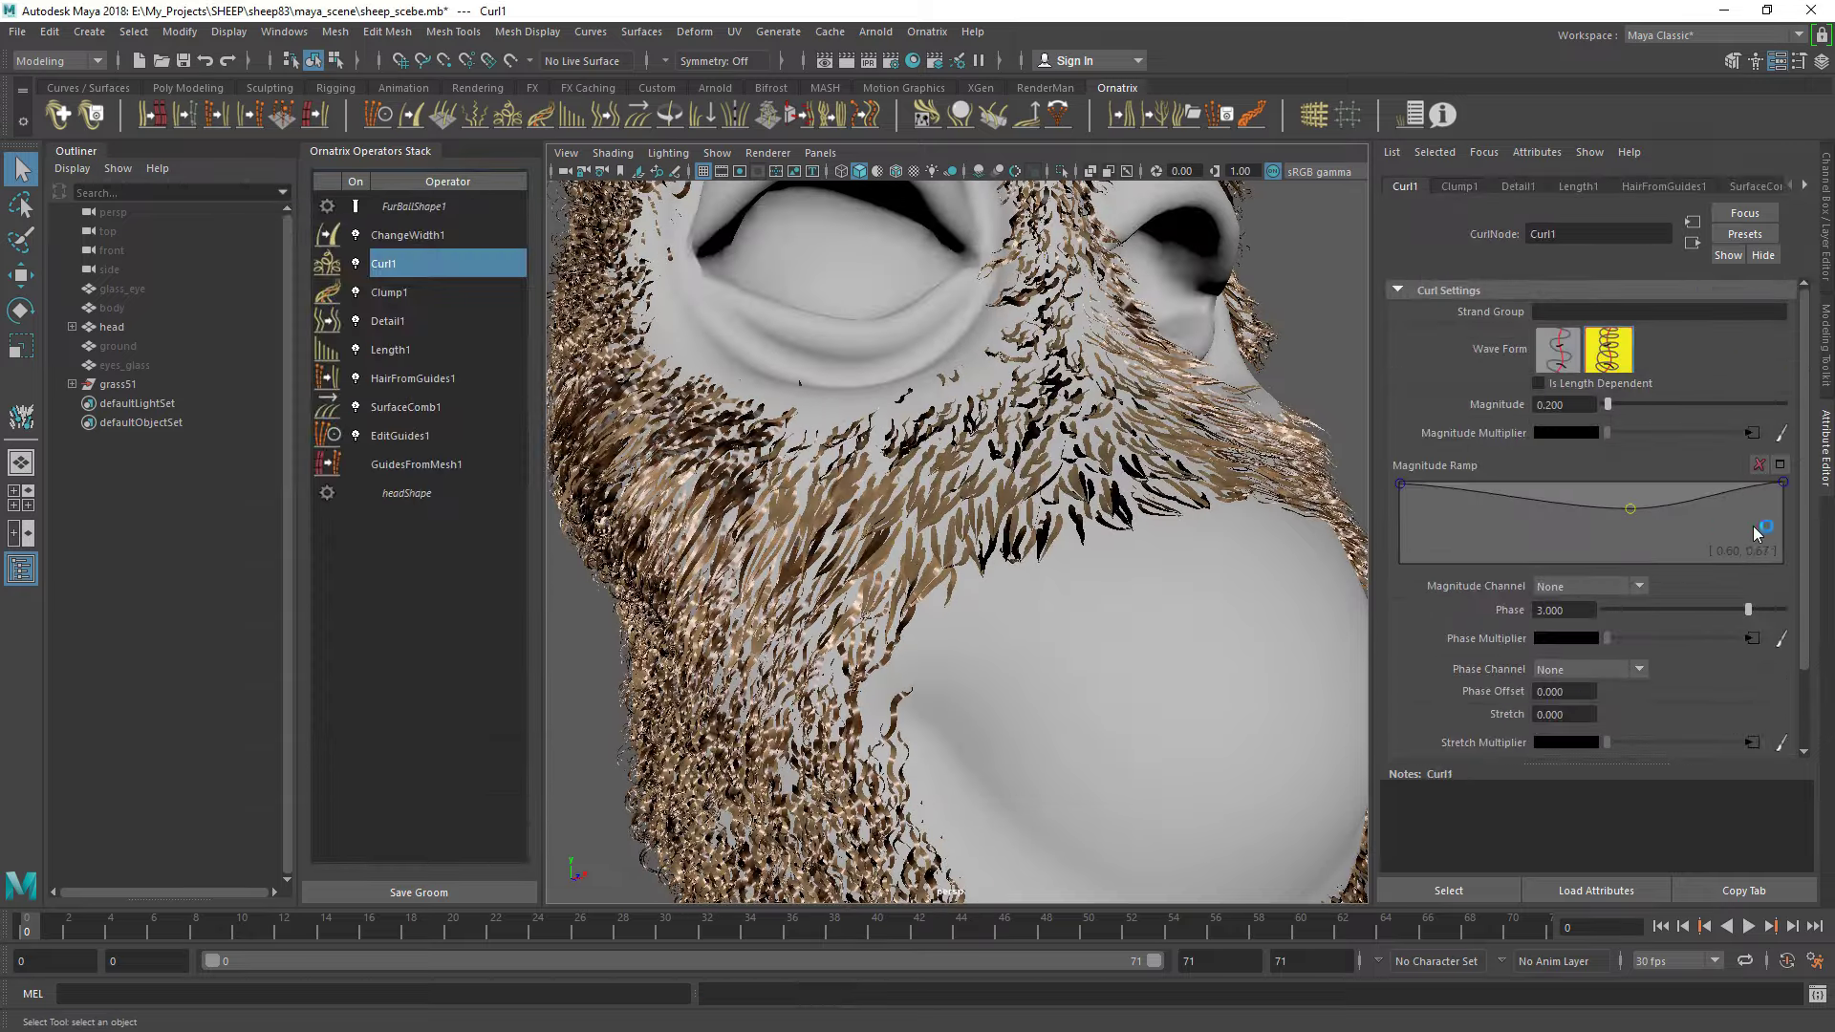
{"action": "left_click_drag", "start_coordinate": [1792, 522], "coordinate": [1787, 527]}
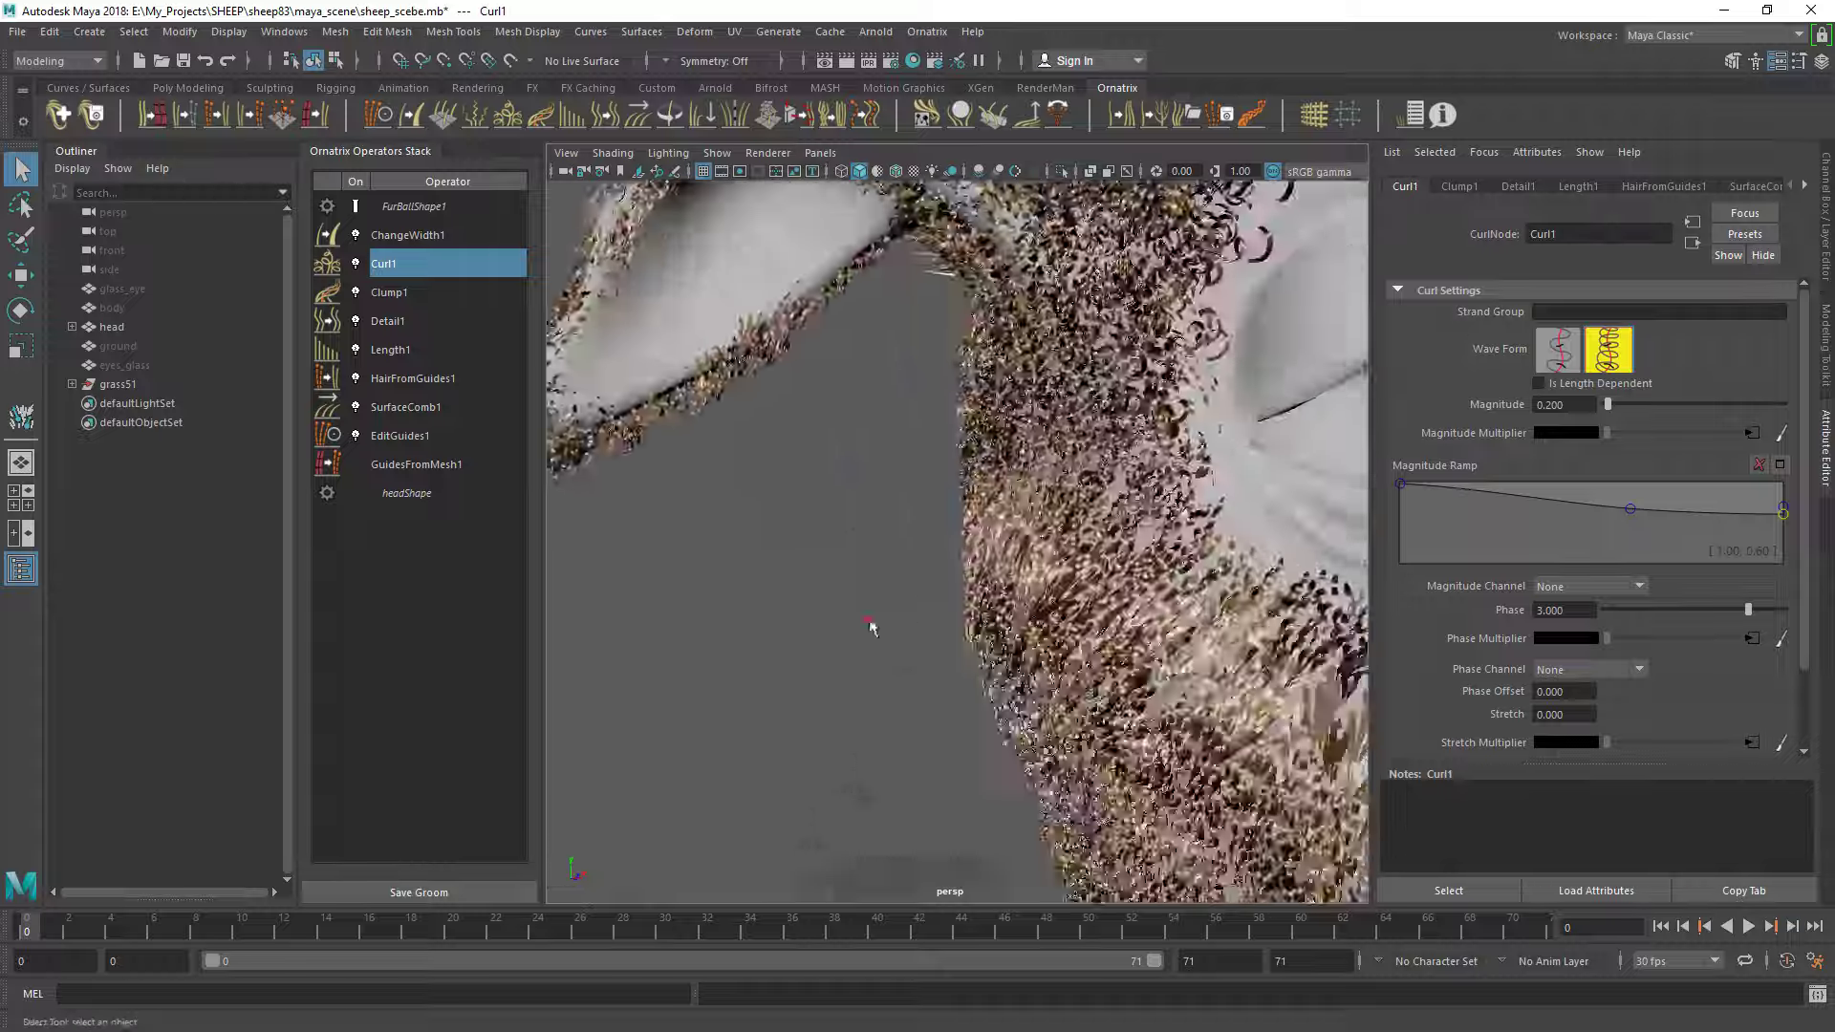
{"action": "mouse_move", "coordinate": [924, 524]}
{"action": "right_mouse_down", "text": "alt"}
{"action": "mouse_move", "coordinate": [920, 577]}
{"action": "mouse_move", "coordinate": [956, 622]}
{"action": "right_mouse_up", "text": "alt"}
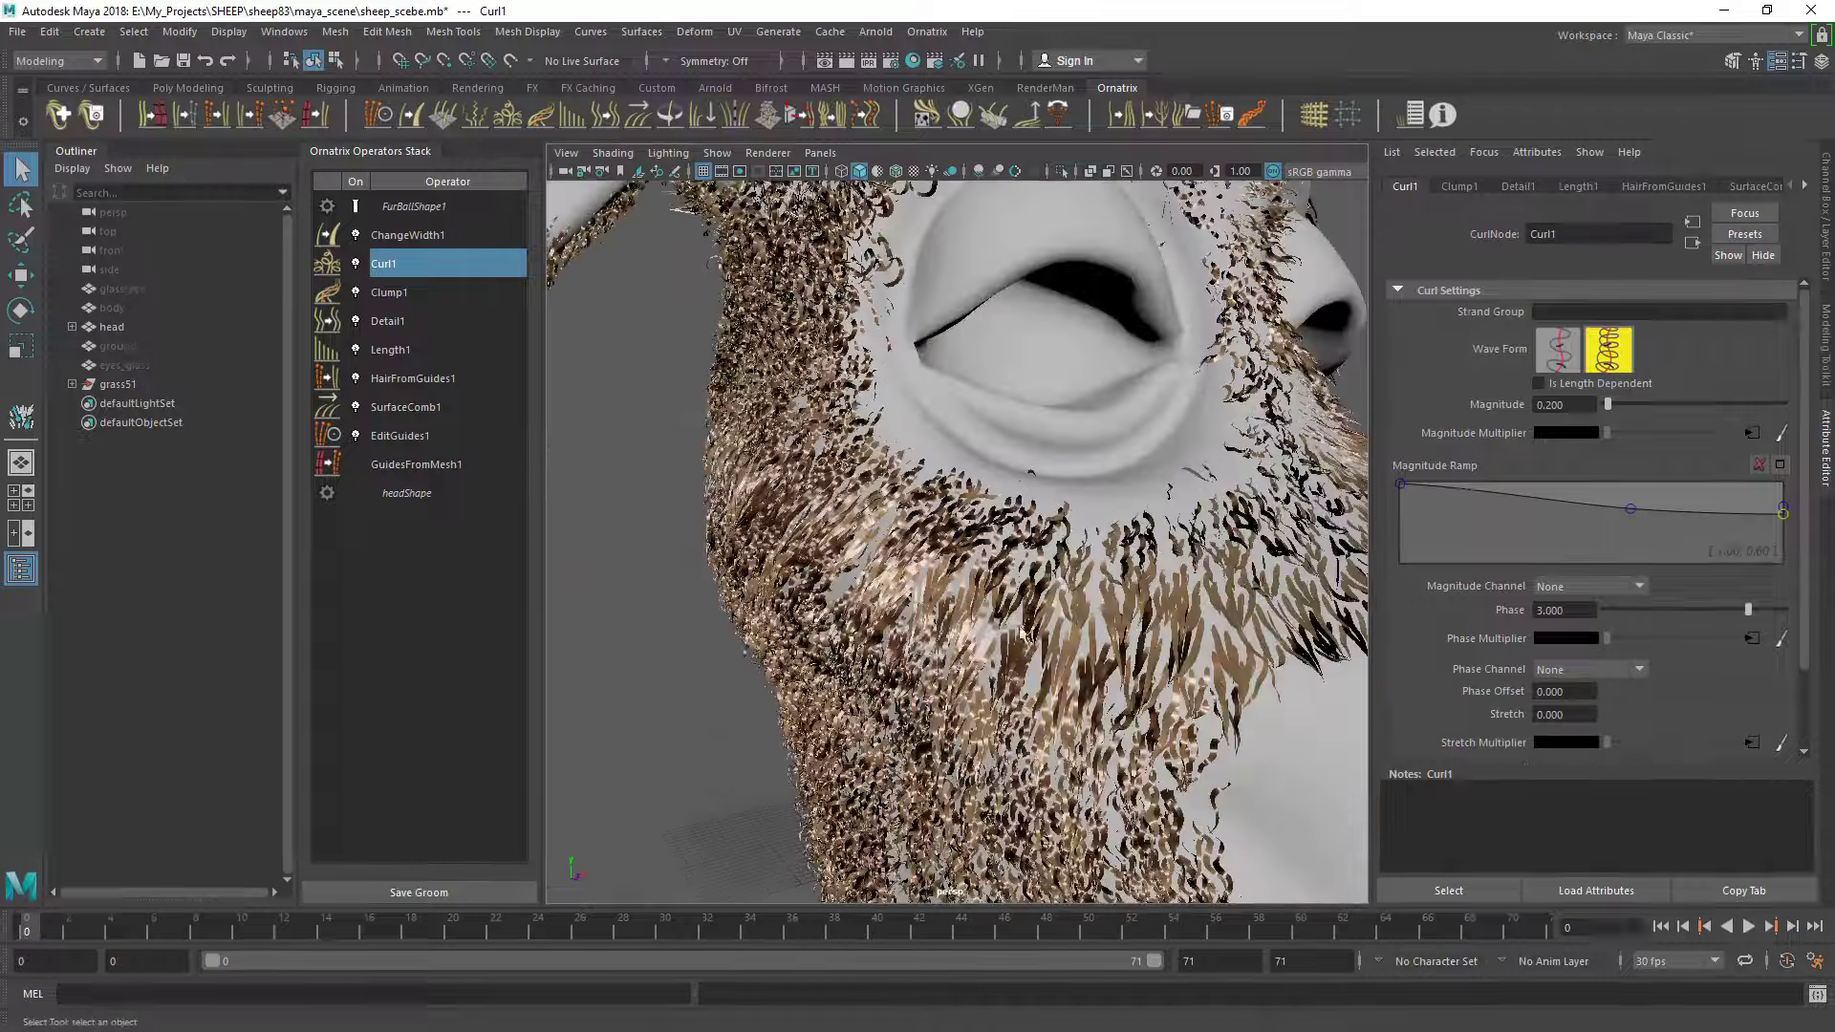
{"action": "left_click_drag", "start_coordinate": [955, 573], "coordinate": [704, 565], "text": "alt"}
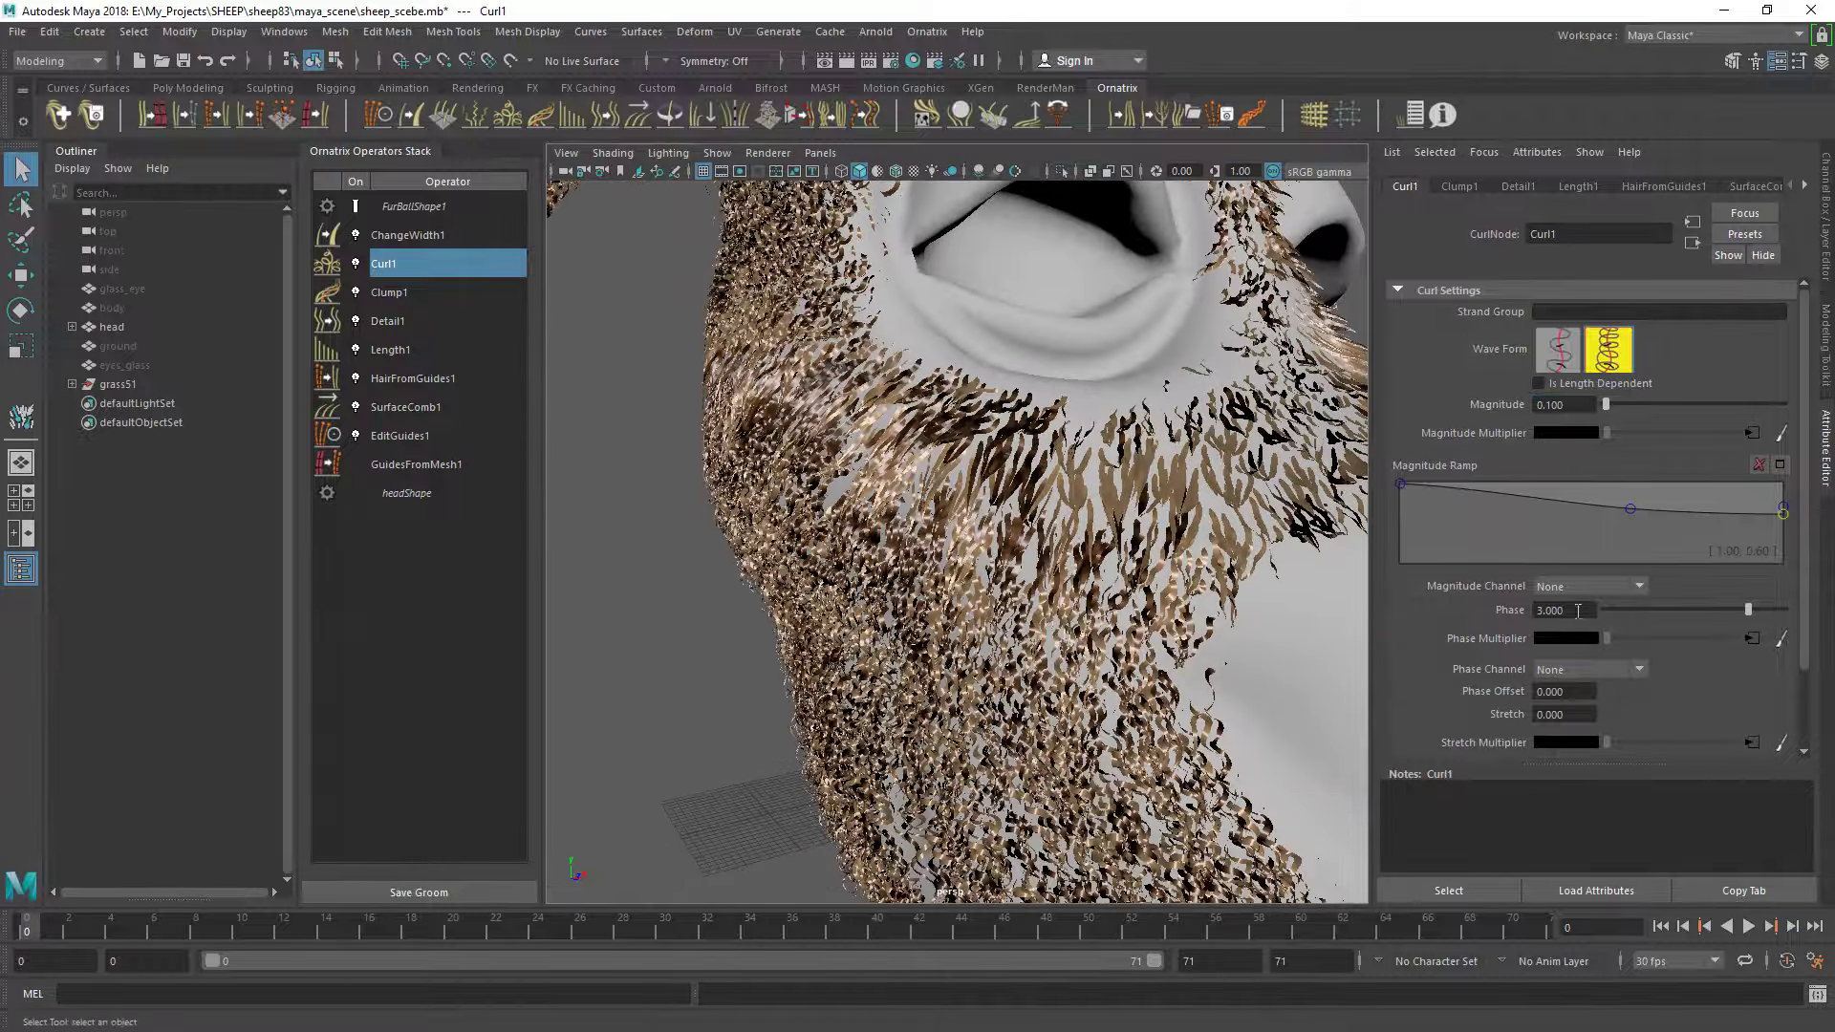
Set ChangeWidth1 width to 0.05, reshape its ramp, and reselect head_main_hair
{"action": "left_click", "coordinate": [408, 234]}
{"action": "key", "text": "Return"}
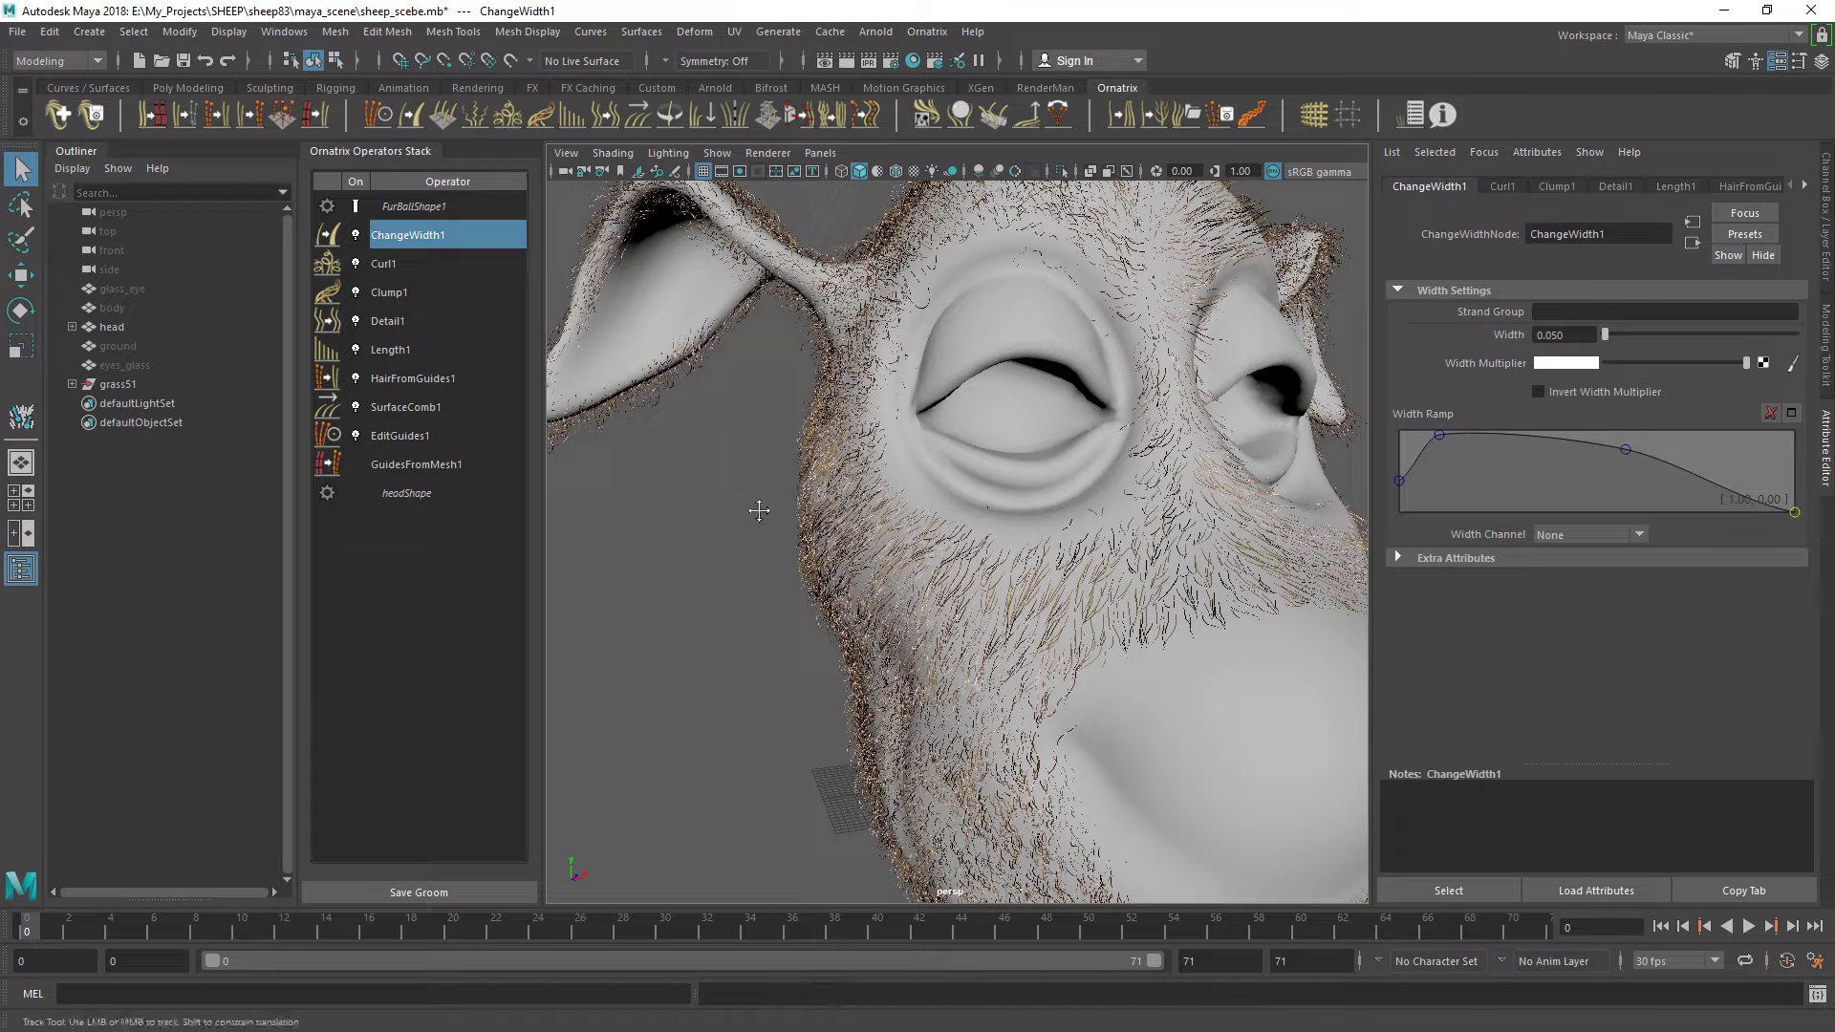
{"action": "left_click_drag", "start_coordinate": [745, 503], "coordinate": [726, 516], "text": "alt"}
{"action": "right_click_drag", "start_coordinate": [726, 516], "coordinate": [709, 532], "text": "alt"}
{"action": "left_click", "coordinate": [651, 400]}
{"action": "left_click", "coordinate": [149, 345]}
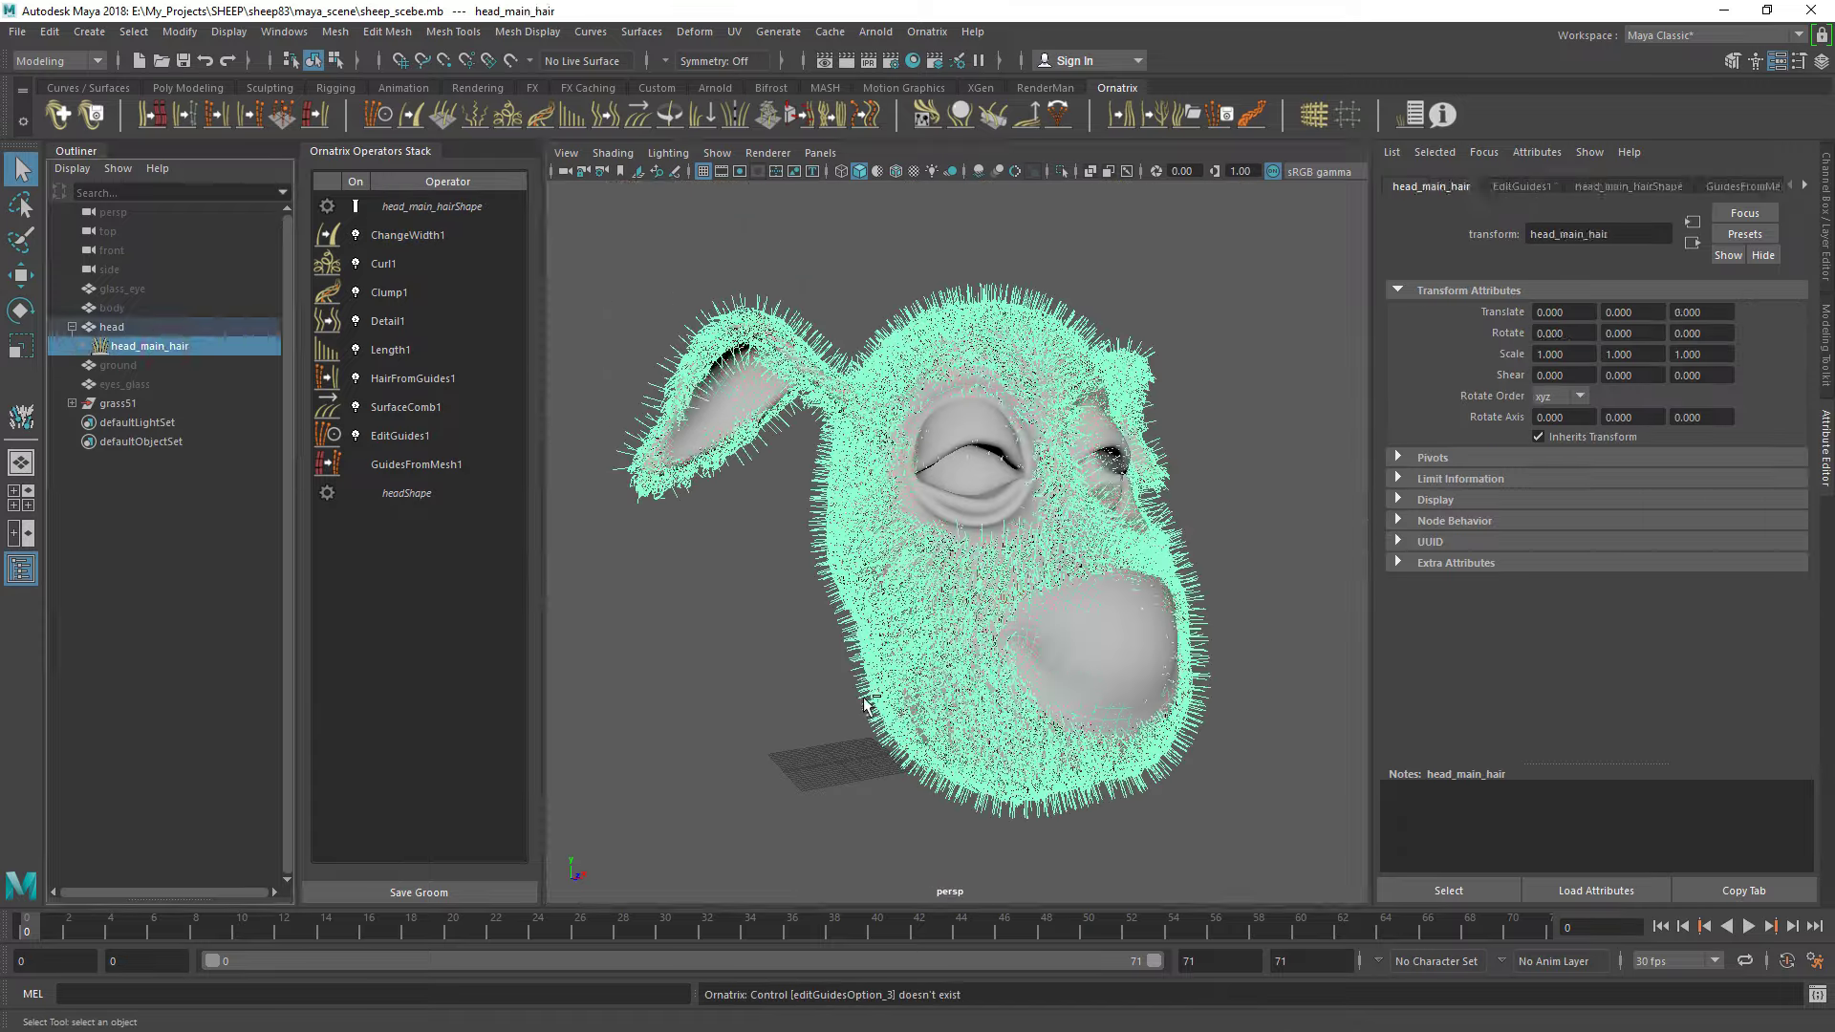
Hide head_main_hair and create a new Ornatrix Fur Ball groom on the head mesh
{"action": "key", "text": "ctrl+h"}
{"action": "left_click", "coordinate": [112, 327]}
{"action": "left_click", "coordinate": [58, 115]}
{"action": "left_click", "coordinate": [801, 421]}
Load a mask image as a File texture for GuidesFromMesh2's distribution map
{"action": "left_click", "coordinate": [1066, 648]}
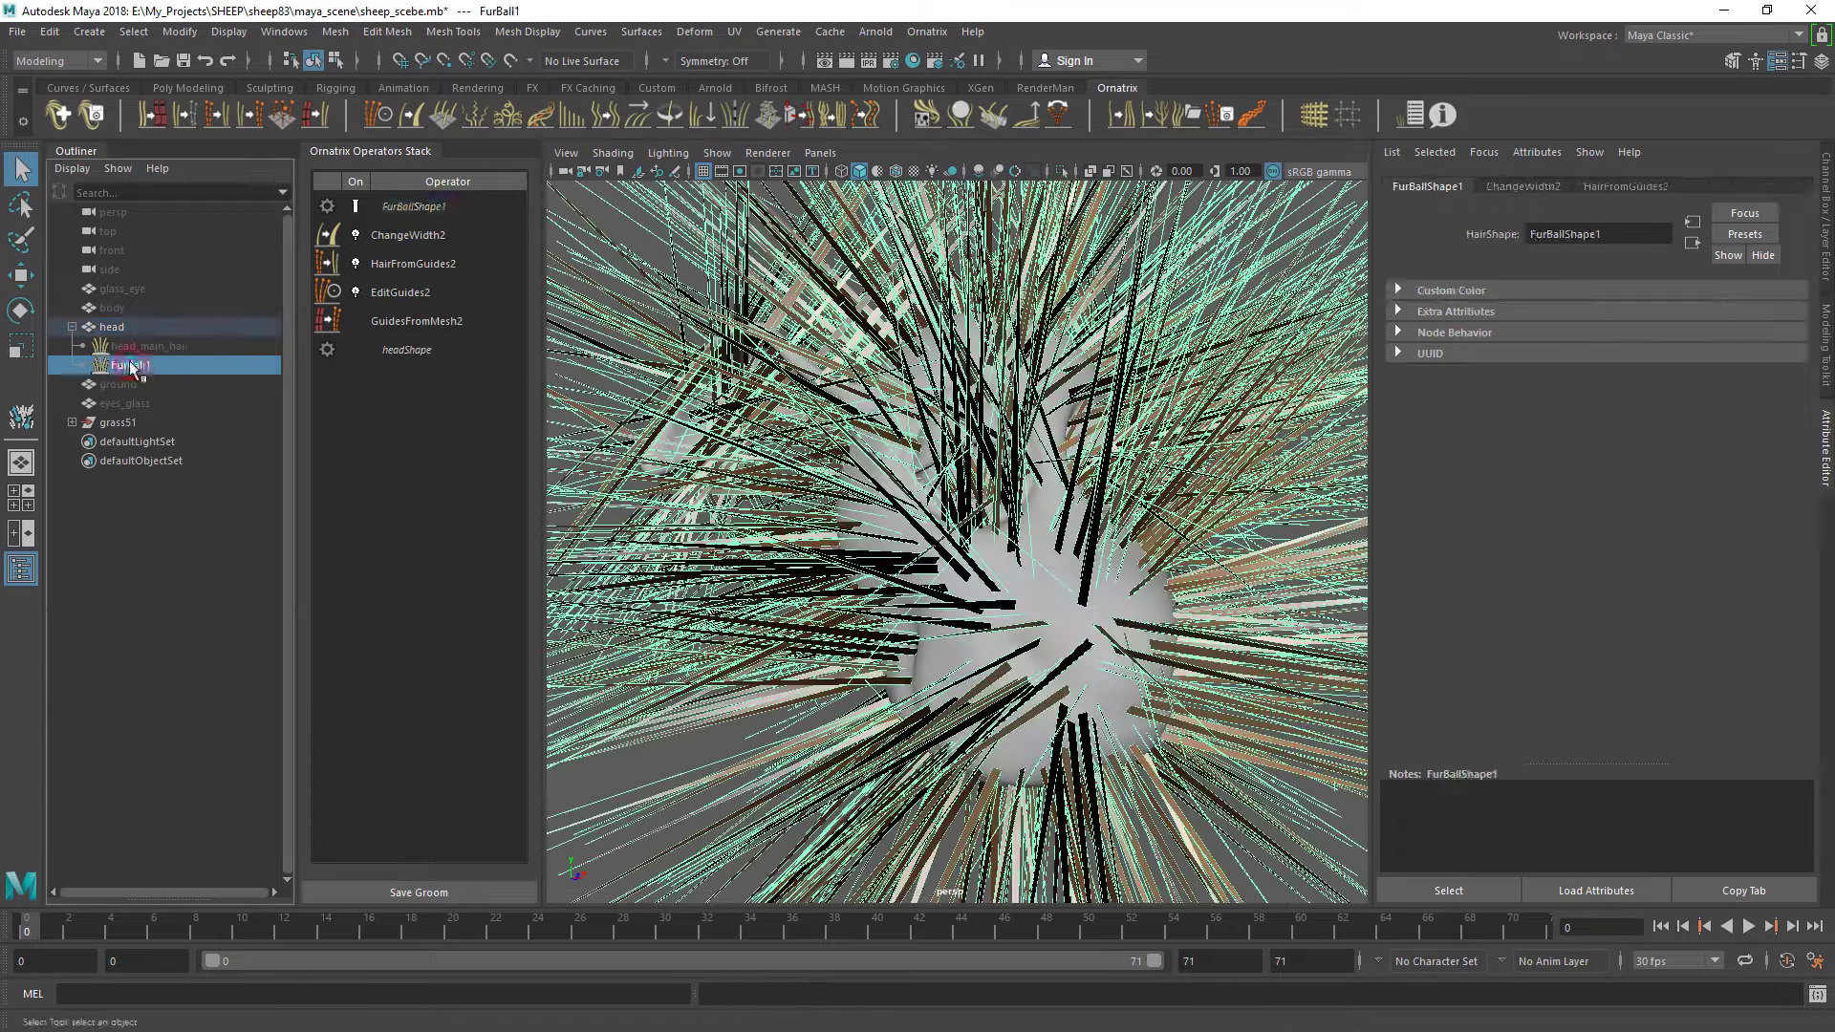
{"action": "left_click", "coordinate": [416, 320]}
{"action": "left_click", "coordinate": [1750, 495]}
{"action": "left_click", "coordinate": [783, 546]}
{"action": "left_click", "coordinate": [449, 701]}
{"action": "left_click", "coordinate": [1151, 734]}
{"action": "scroll", "coordinate": [1768, 667], "scroll_direction": "down", "scroll_amount": 2}
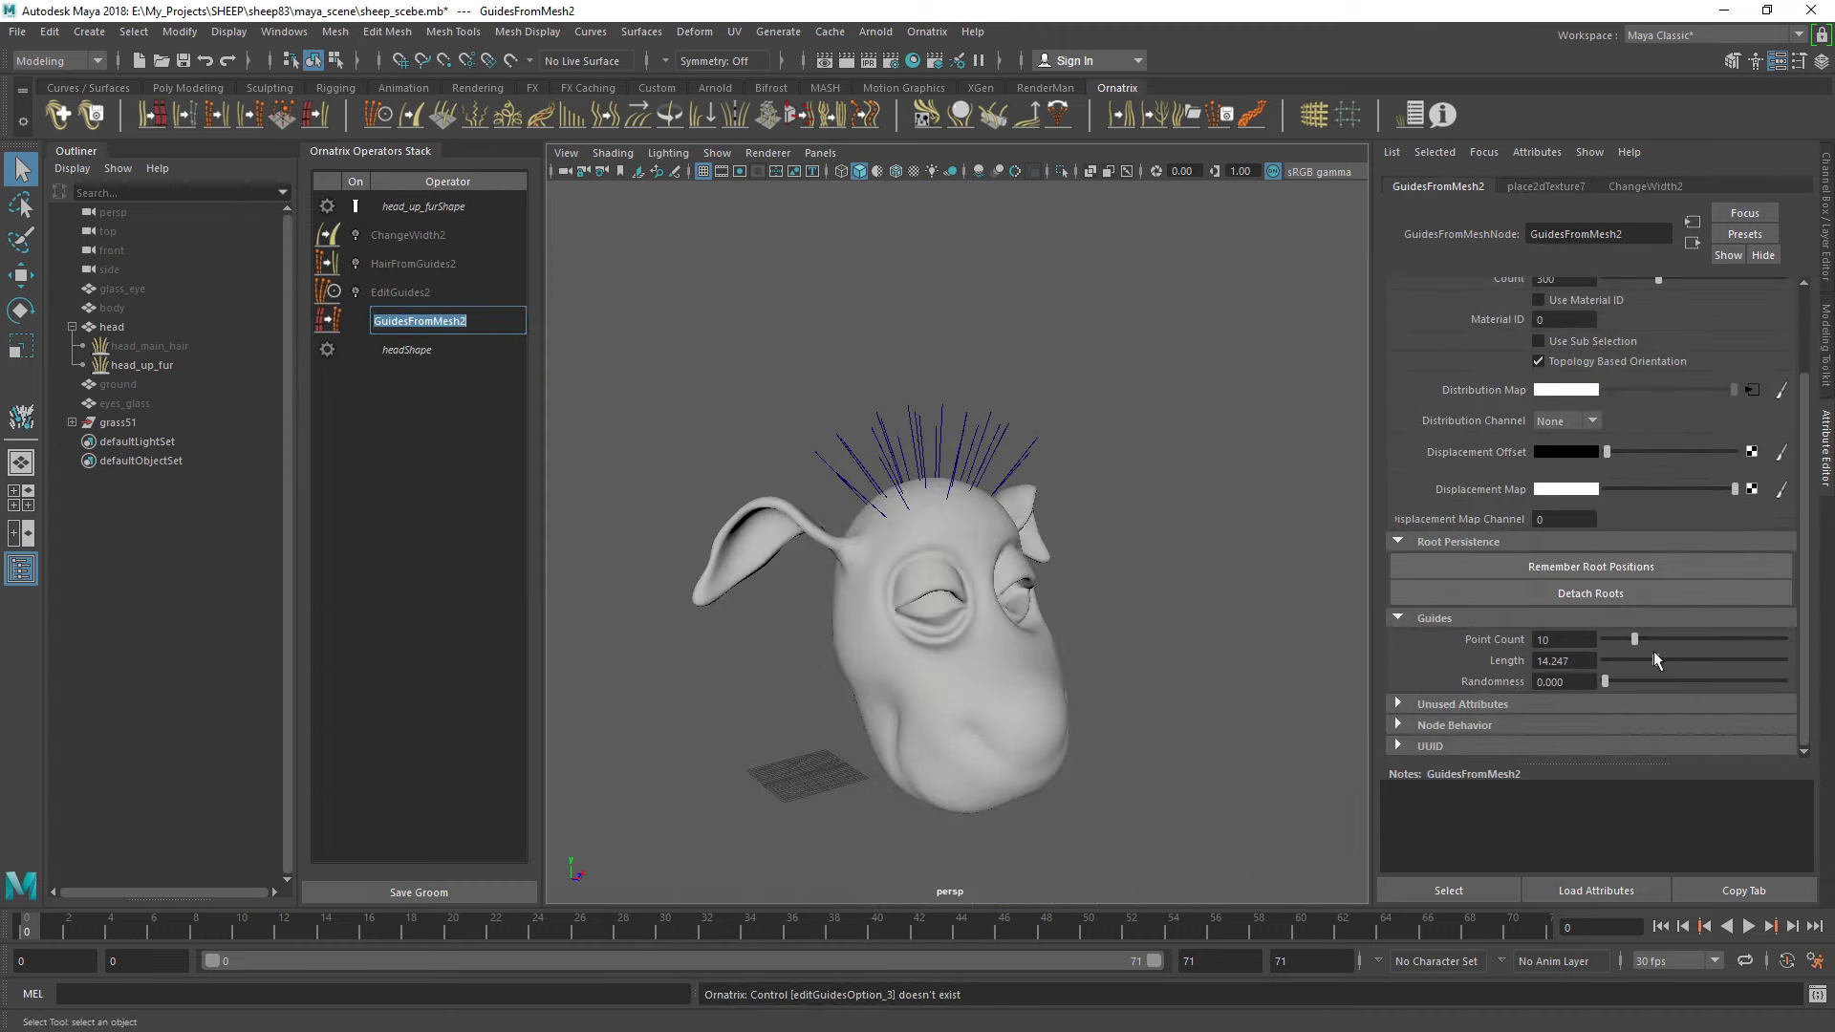
Change the render count in the new groom's hair-from-guides settings
{"action": "left_click", "coordinate": [1709, 378]}
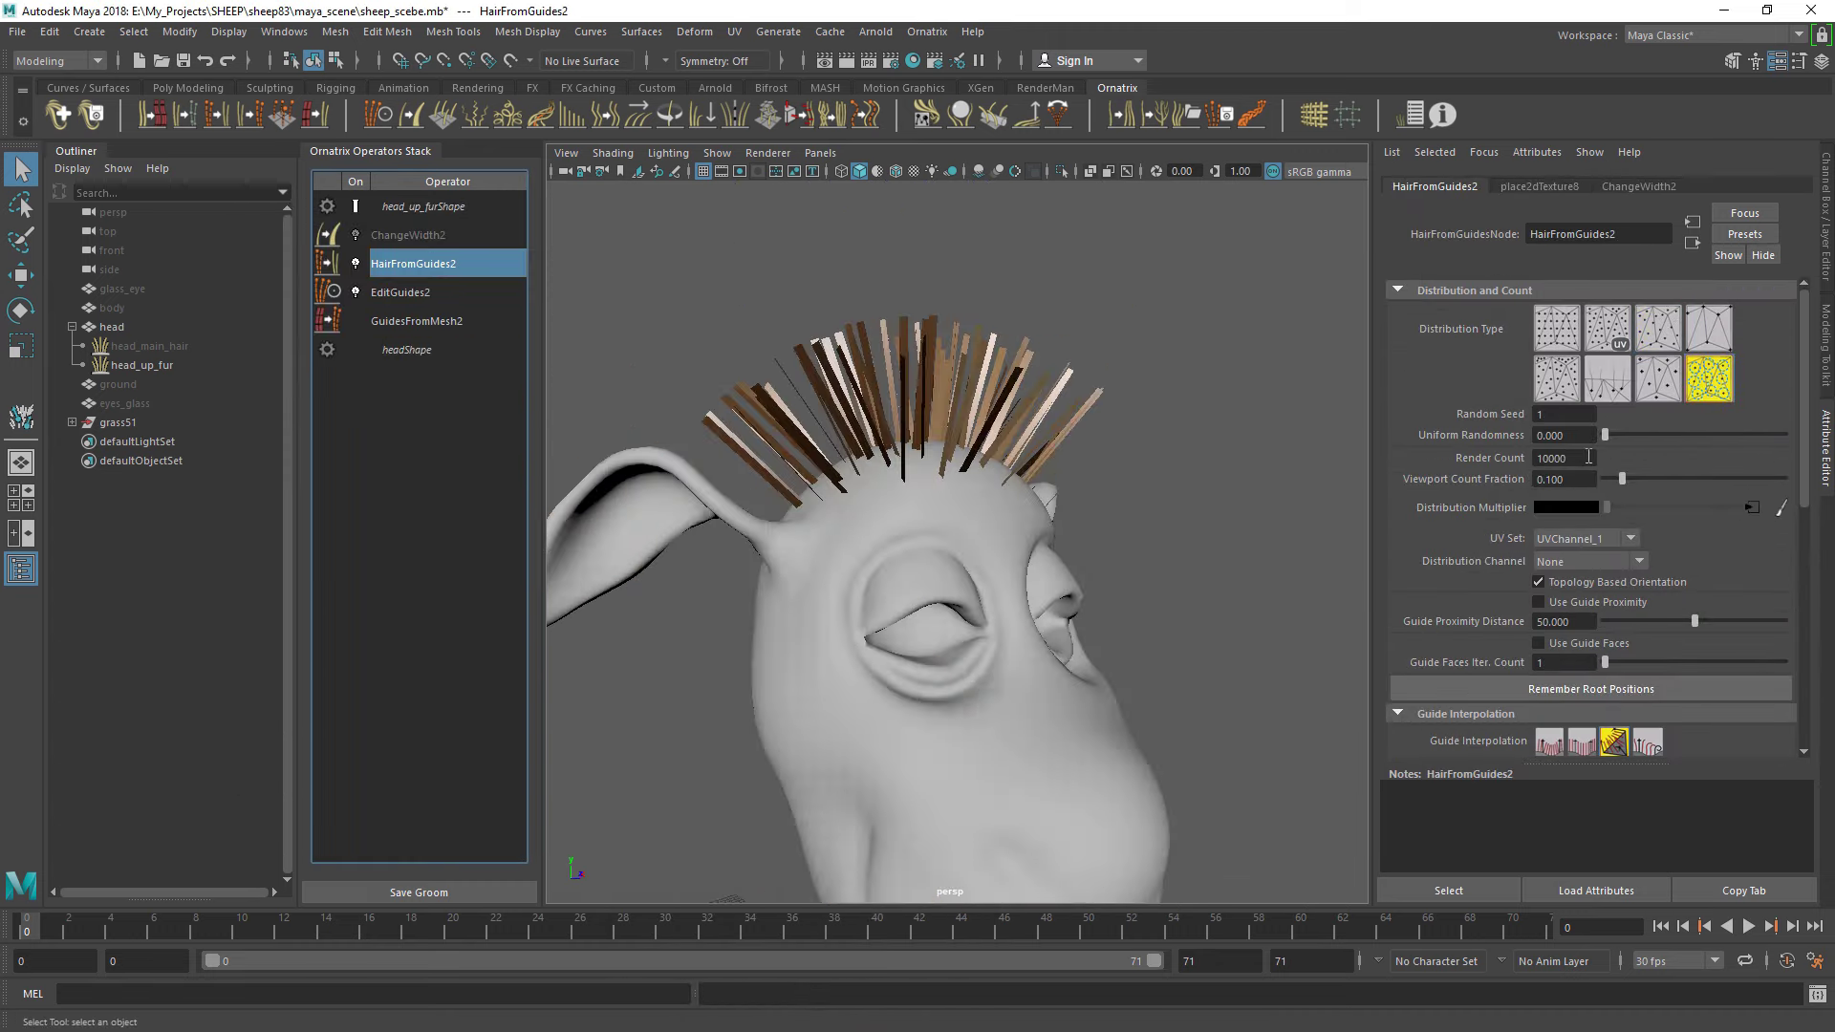
{"action": "double_click", "coordinate": [1563, 458]}
{"action": "type", "text": "2"}
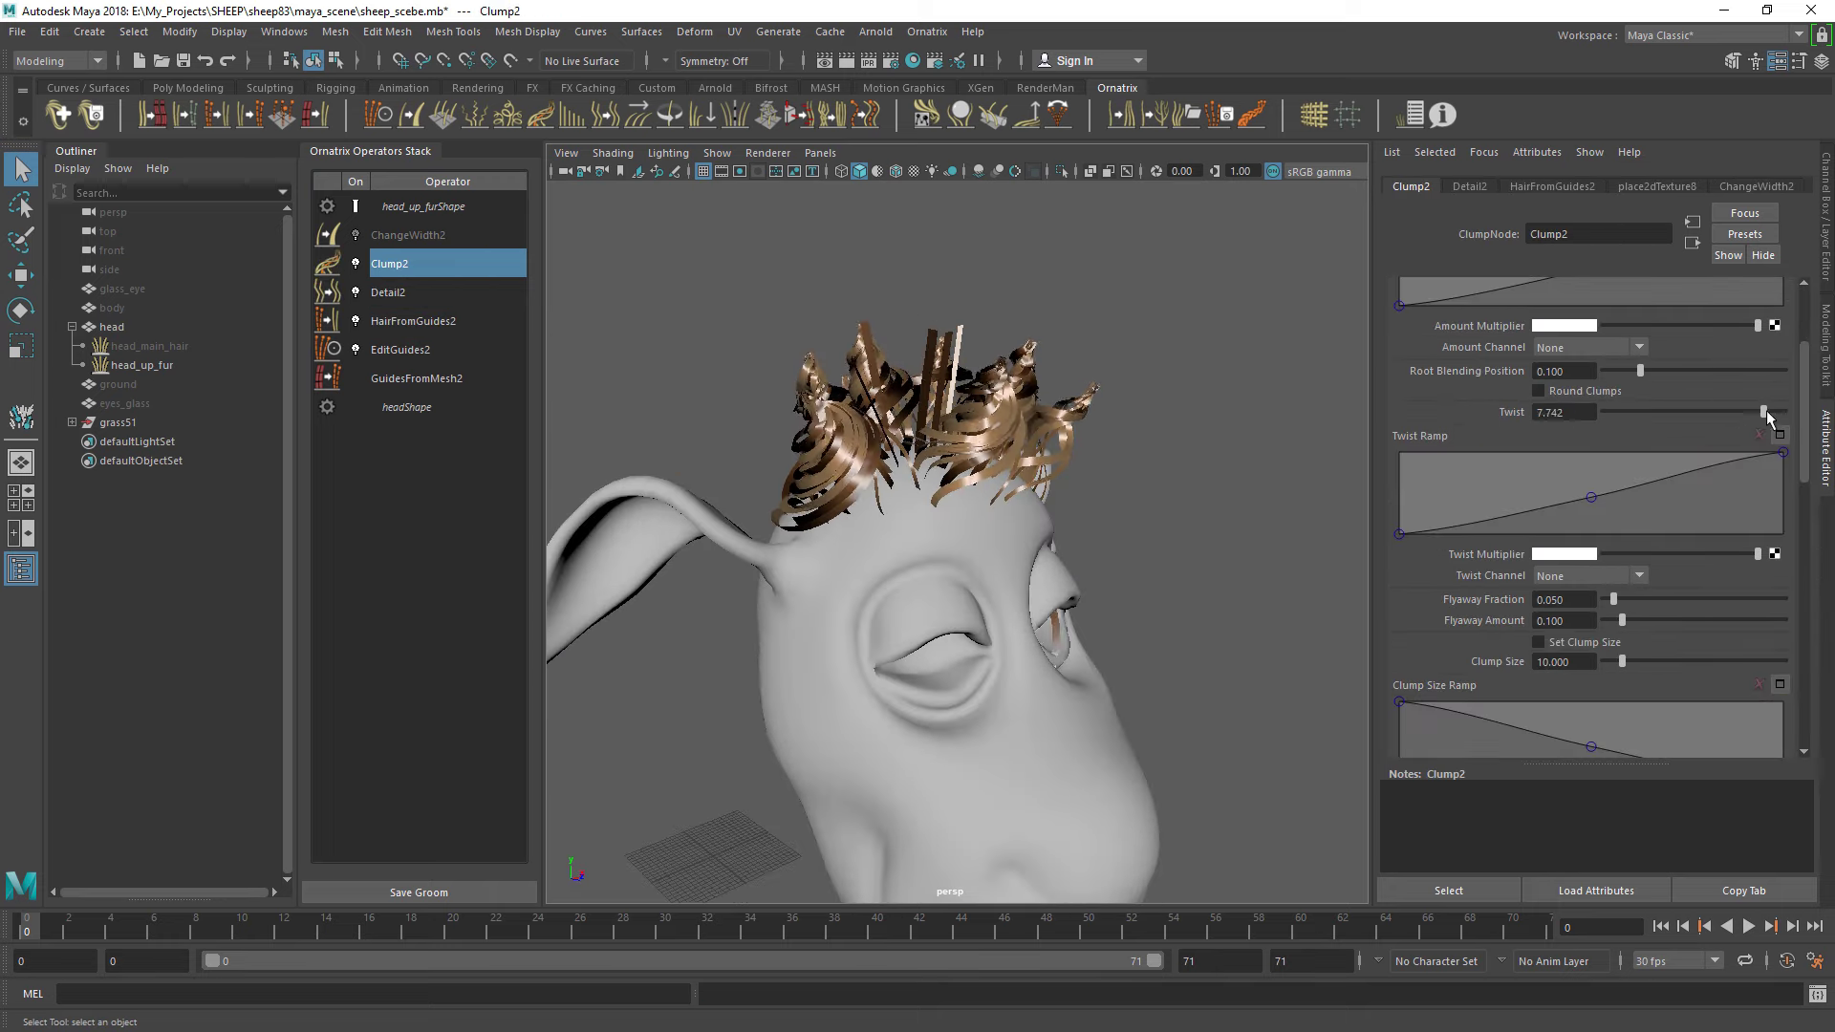
Set Clump2 to create clumps from guides and reshape its Clump Size and Twist ramps
{"action": "left_click", "coordinate": [1565, 486]}
{"action": "left_click", "coordinate": [1565, 543]}
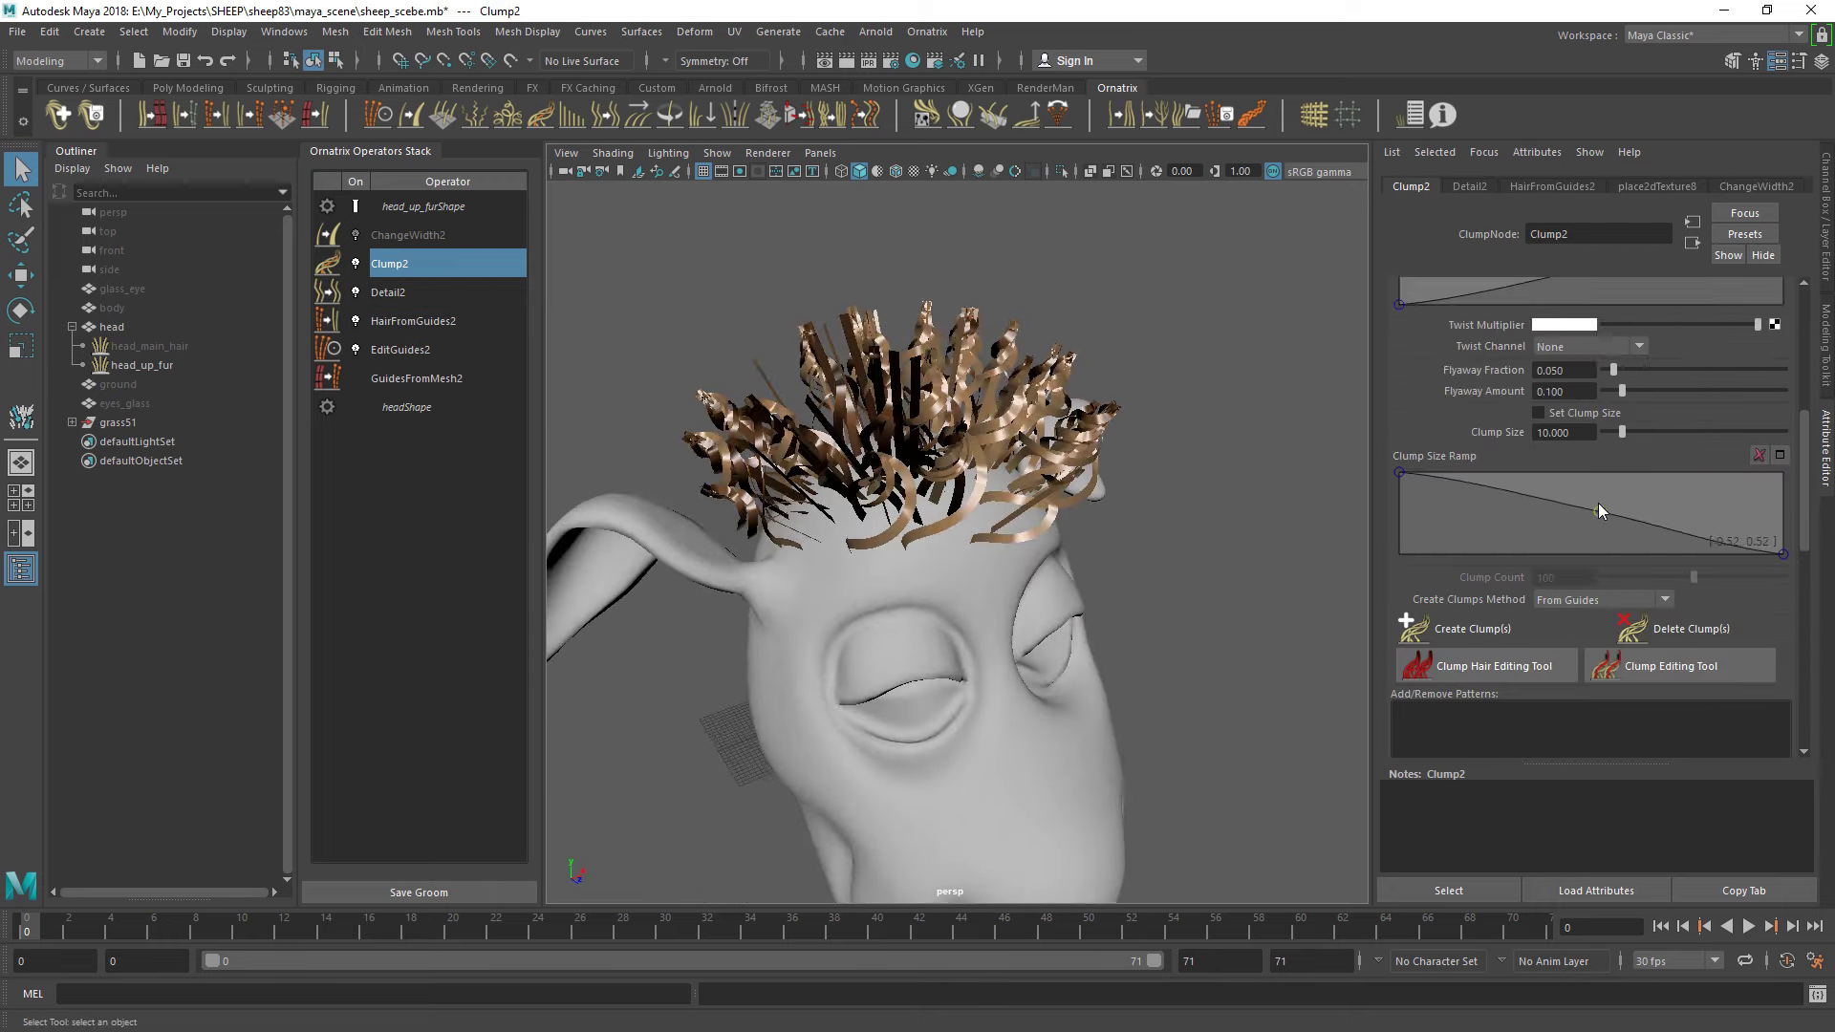
{"action": "left_click", "coordinate": [1598, 502]}
{"action": "scroll", "coordinate": [1401, 417], "scroll_direction": "up", "scroll_amount": 3}
{"action": "left_click_drag", "start_coordinate": [1591, 382], "coordinate": [1563, 358]}
{"action": "left_click", "coordinate": [1643, 350]}
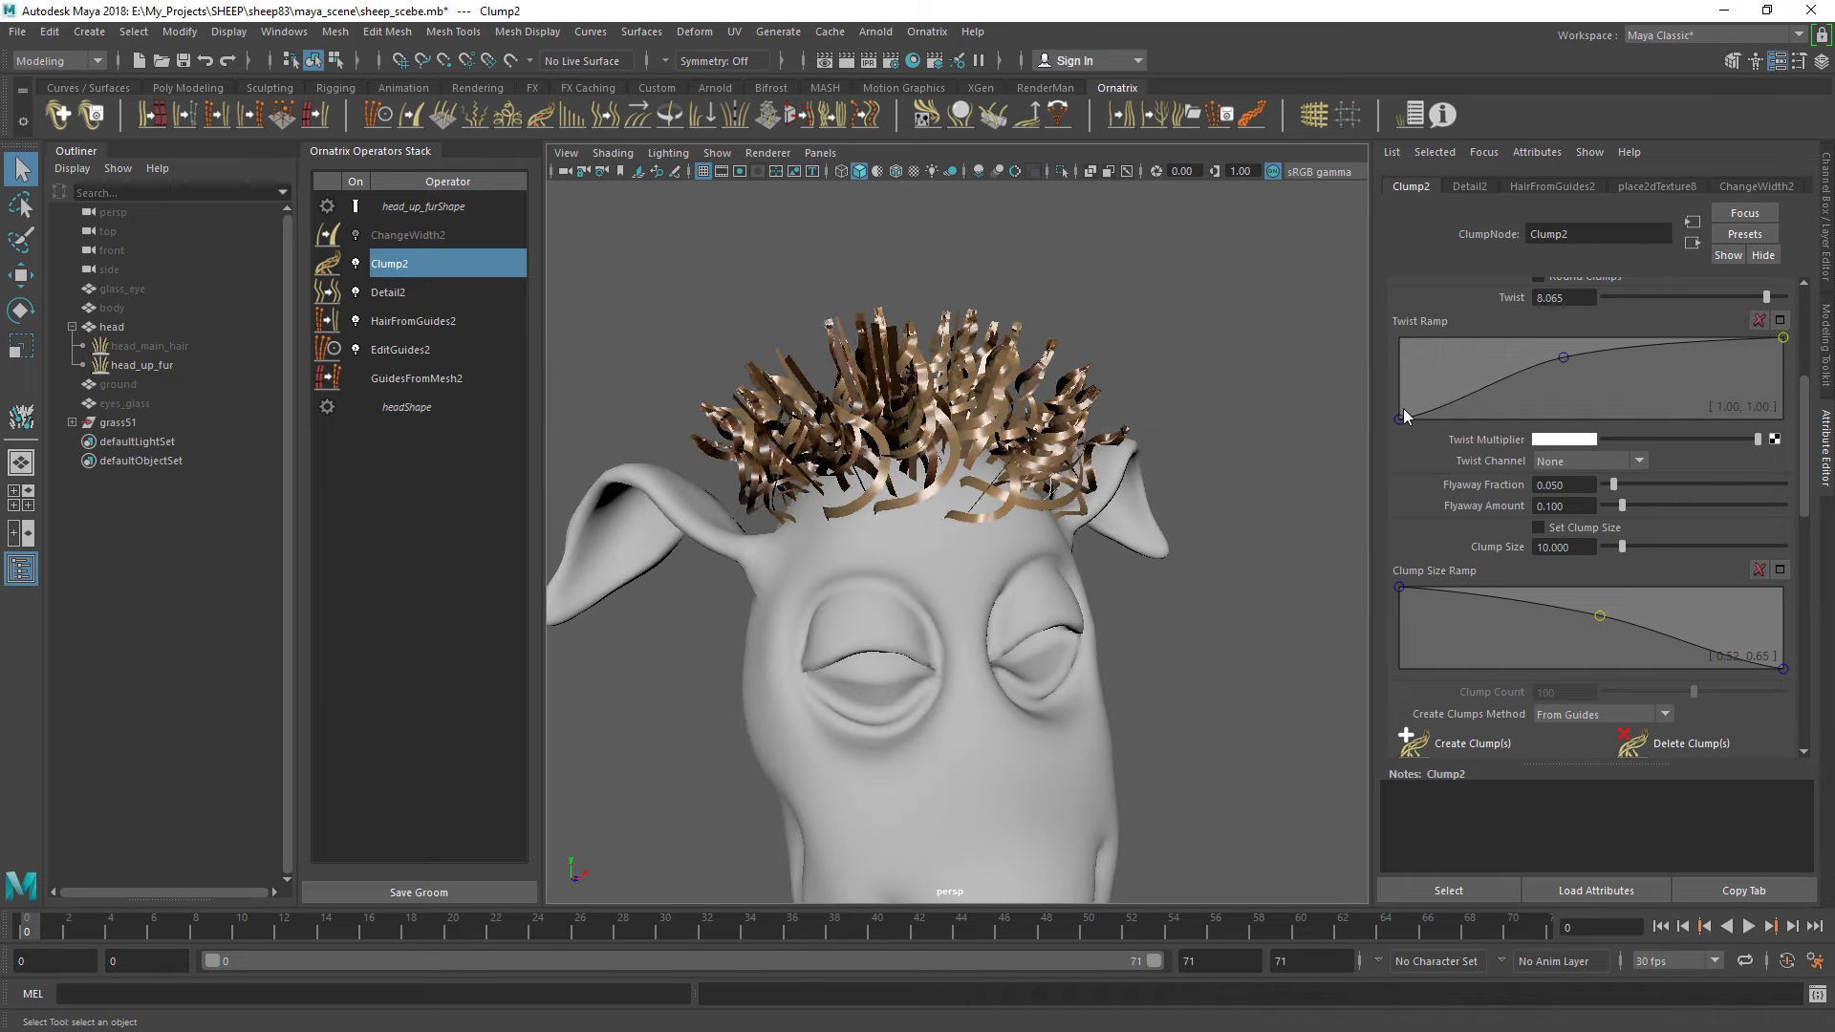
{"action": "scroll", "coordinate": [1559, 392], "scroll_direction": "up", "scroll_amount": 3}
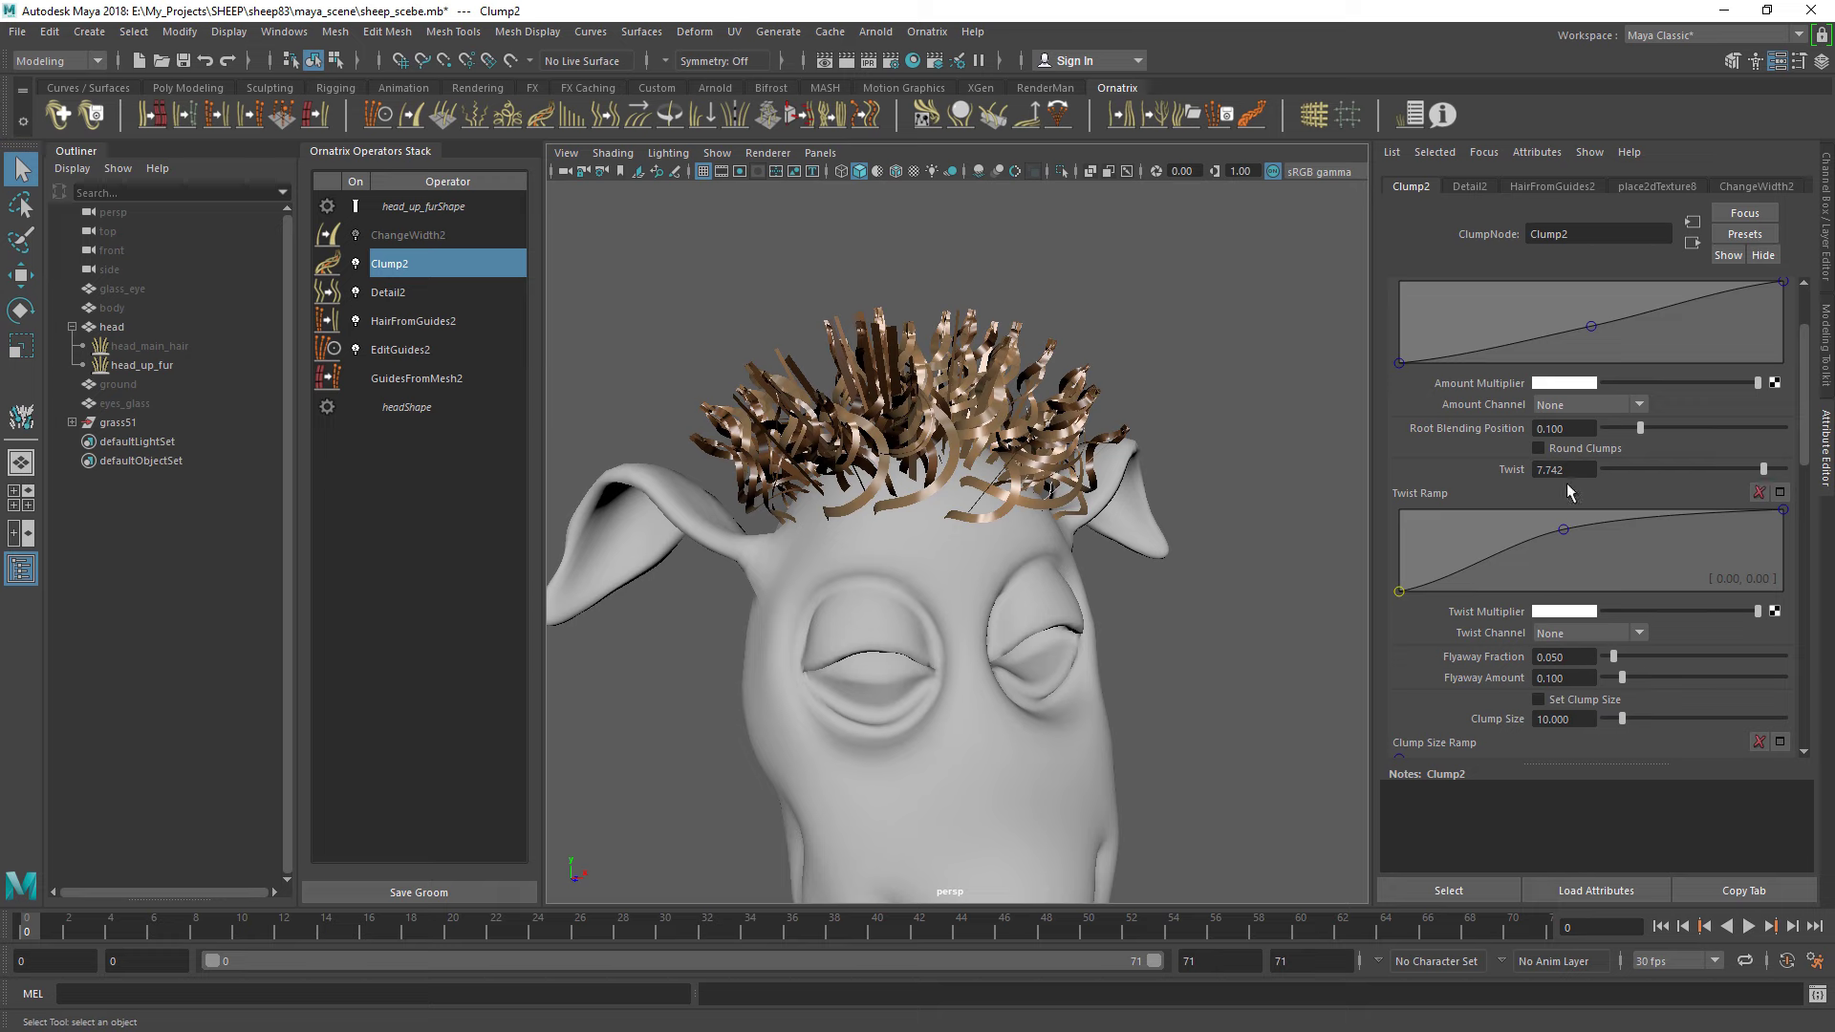
{"action": "scroll", "coordinate": [1567, 481], "scroll_direction": "up", "scroll_amount": 1}
{"action": "scroll", "coordinate": [1688, 489], "scroll_direction": "up", "scroll_amount": 1}
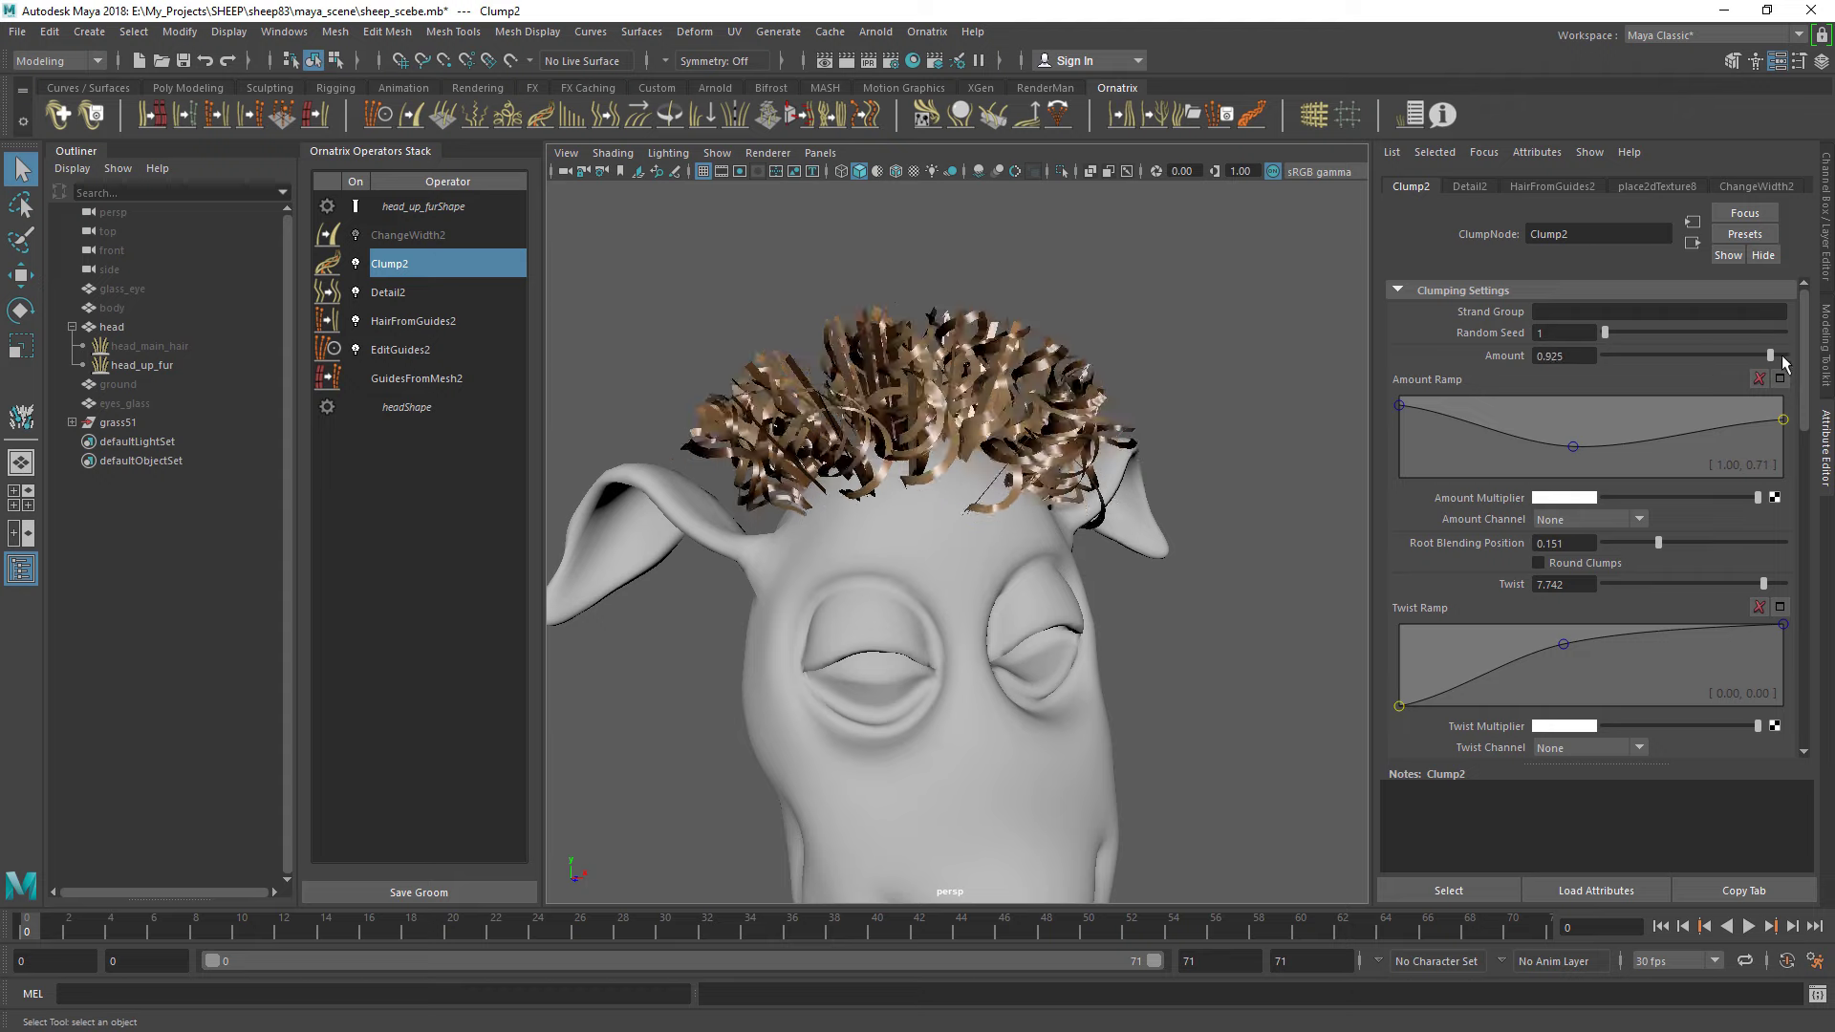
{"action": "left_click_drag", "start_coordinate": [955, 669], "coordinate": [841, 669], "text": "alt"}
Change HairFromGuides2's guide faces iteration count
{"action": "left_click", "coordinate": [413, 321]}
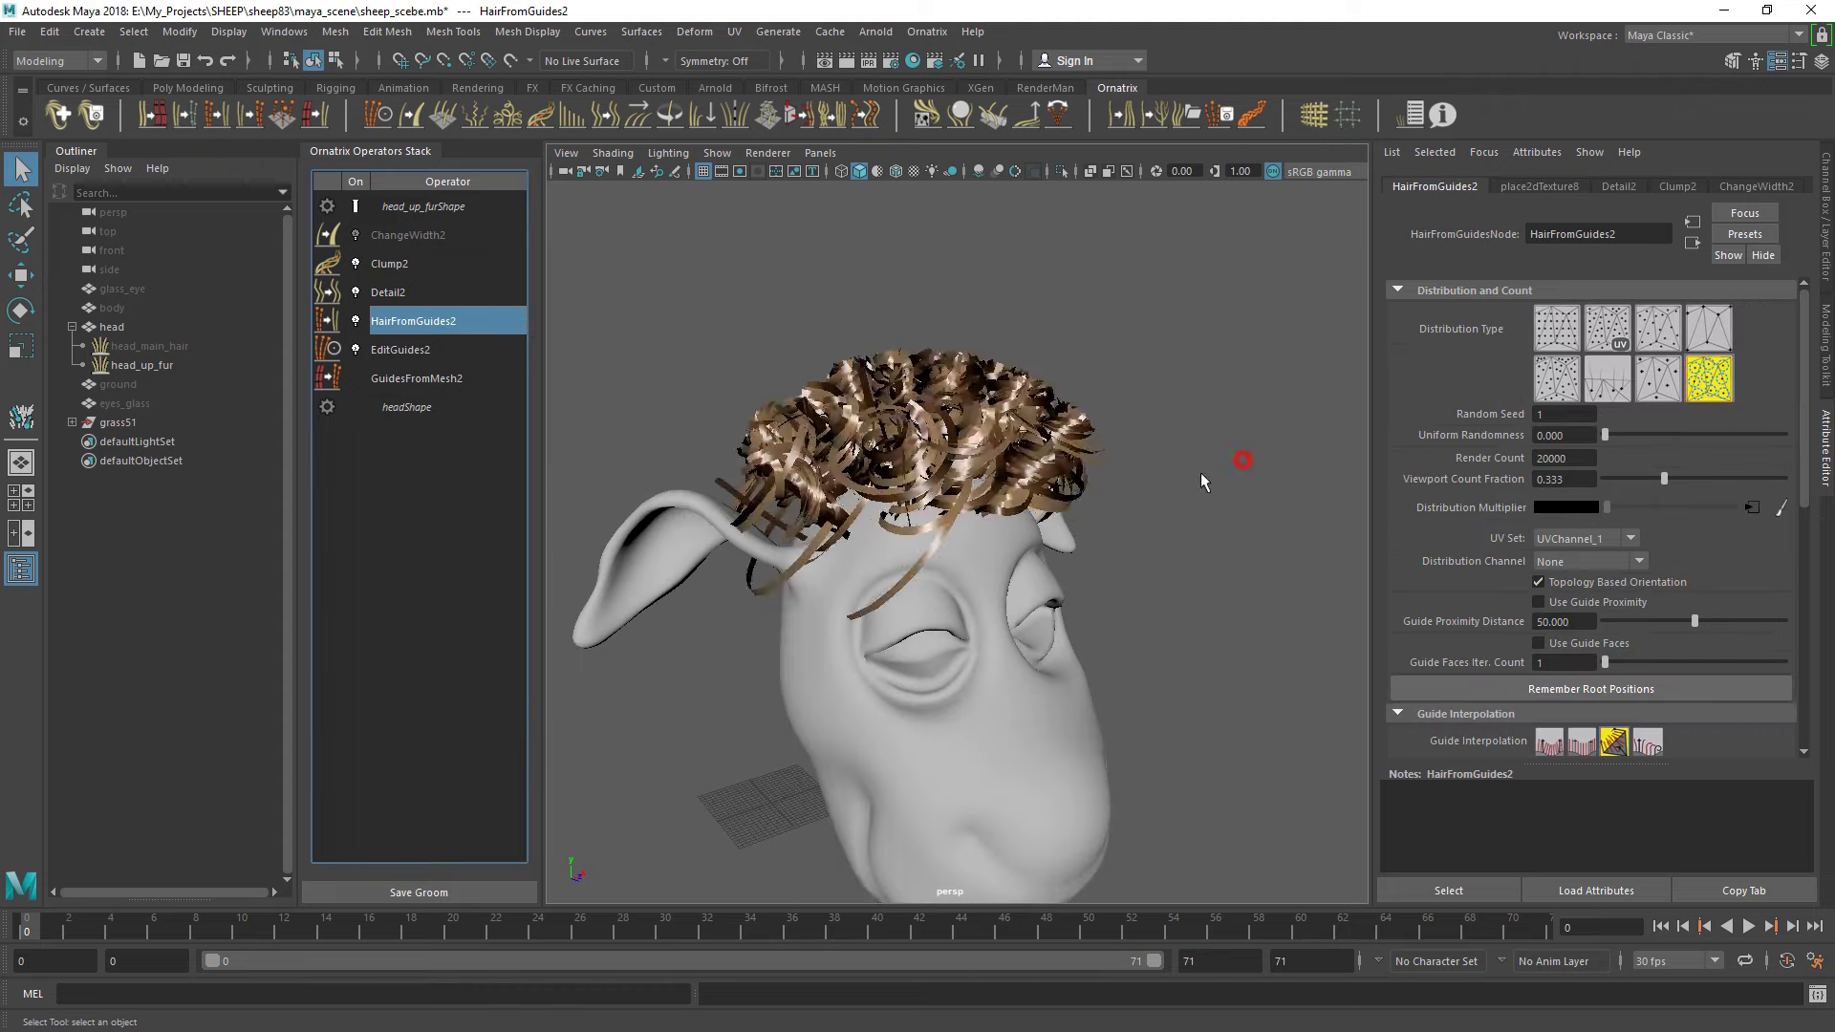
{"action": "scroll", "coordinate": [1537, 585], "scroll_direction": "up", "scroll_amount": 3}
{"action": "left_click_drag", "start_coordinate": [1288, 491], "coordinate": [1473, 557], "text": "alt"}
{"action": "type", "text": "2"}
{"action": "key", "text": "Return"}
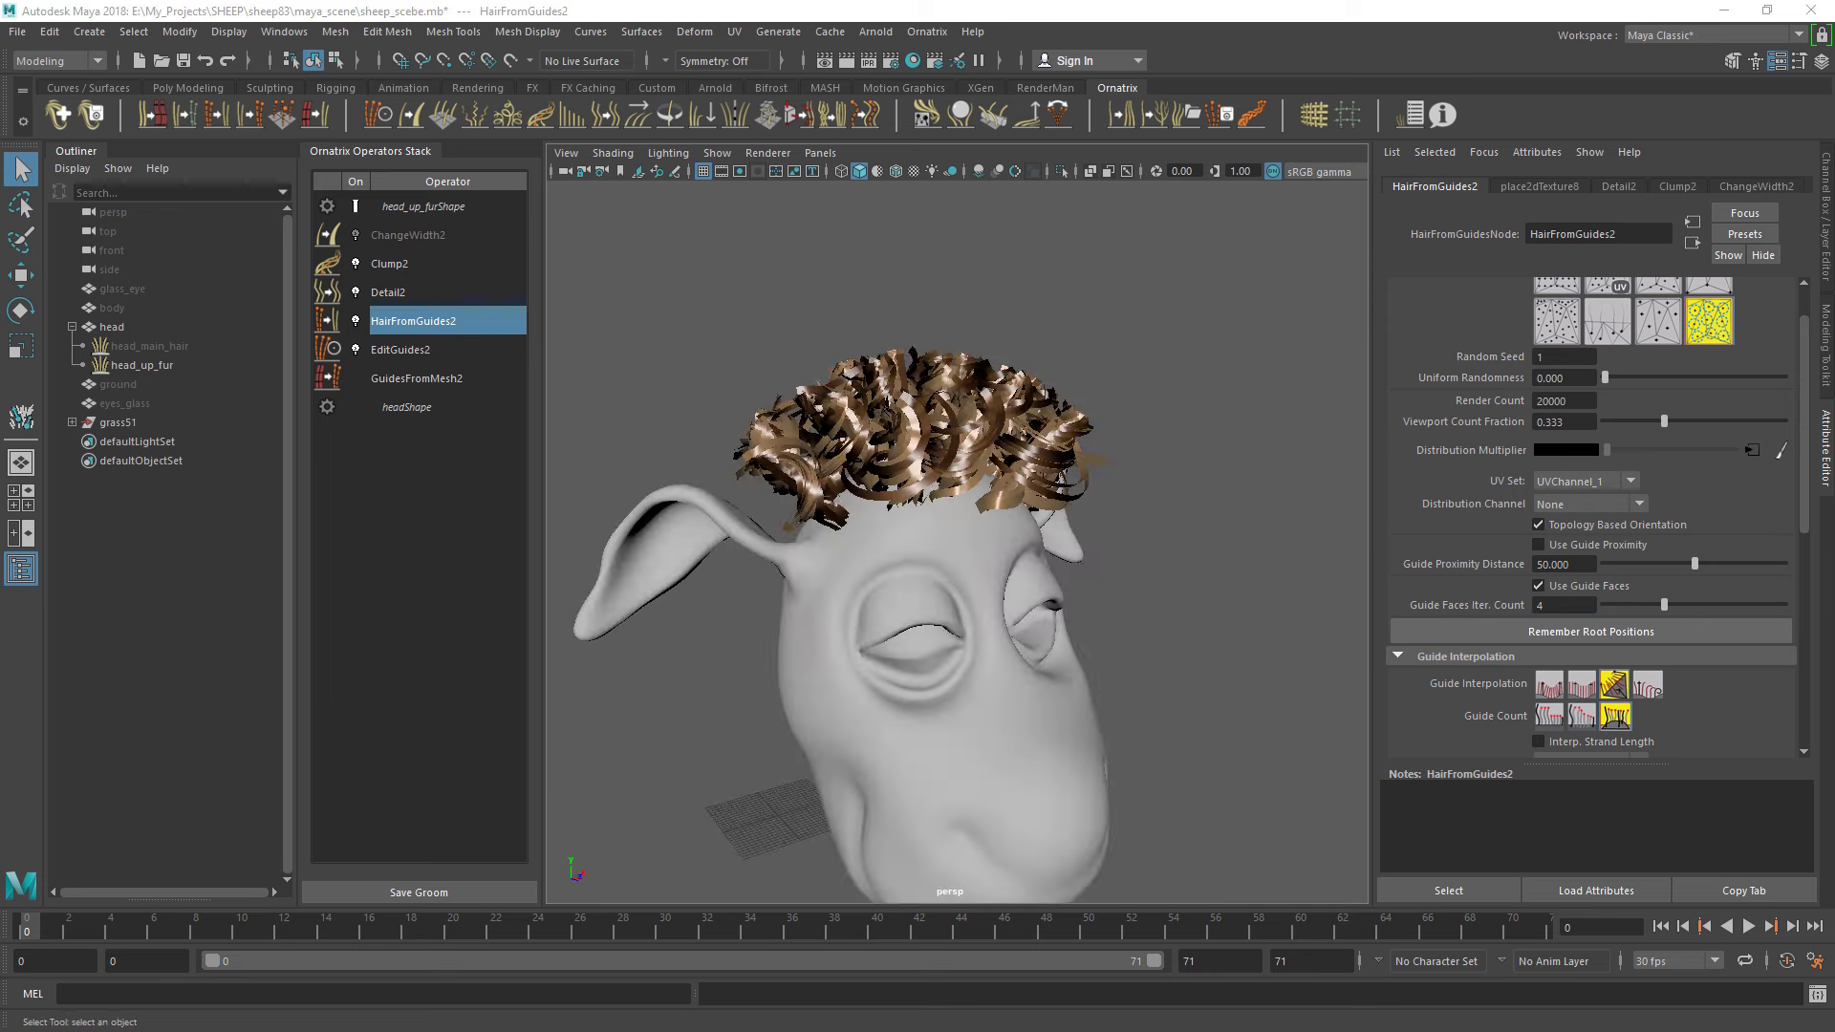
{"action": "left_click_drag", "start_coordinate": [1183, 430], "coordinate": [1051, 449], "text": "alt"}
Add a Frizz operator, remove its ramp's middle point, set scale 2 and raise amount to about 1.899
{"action": "left_click", "coordinate": [408, 234]}
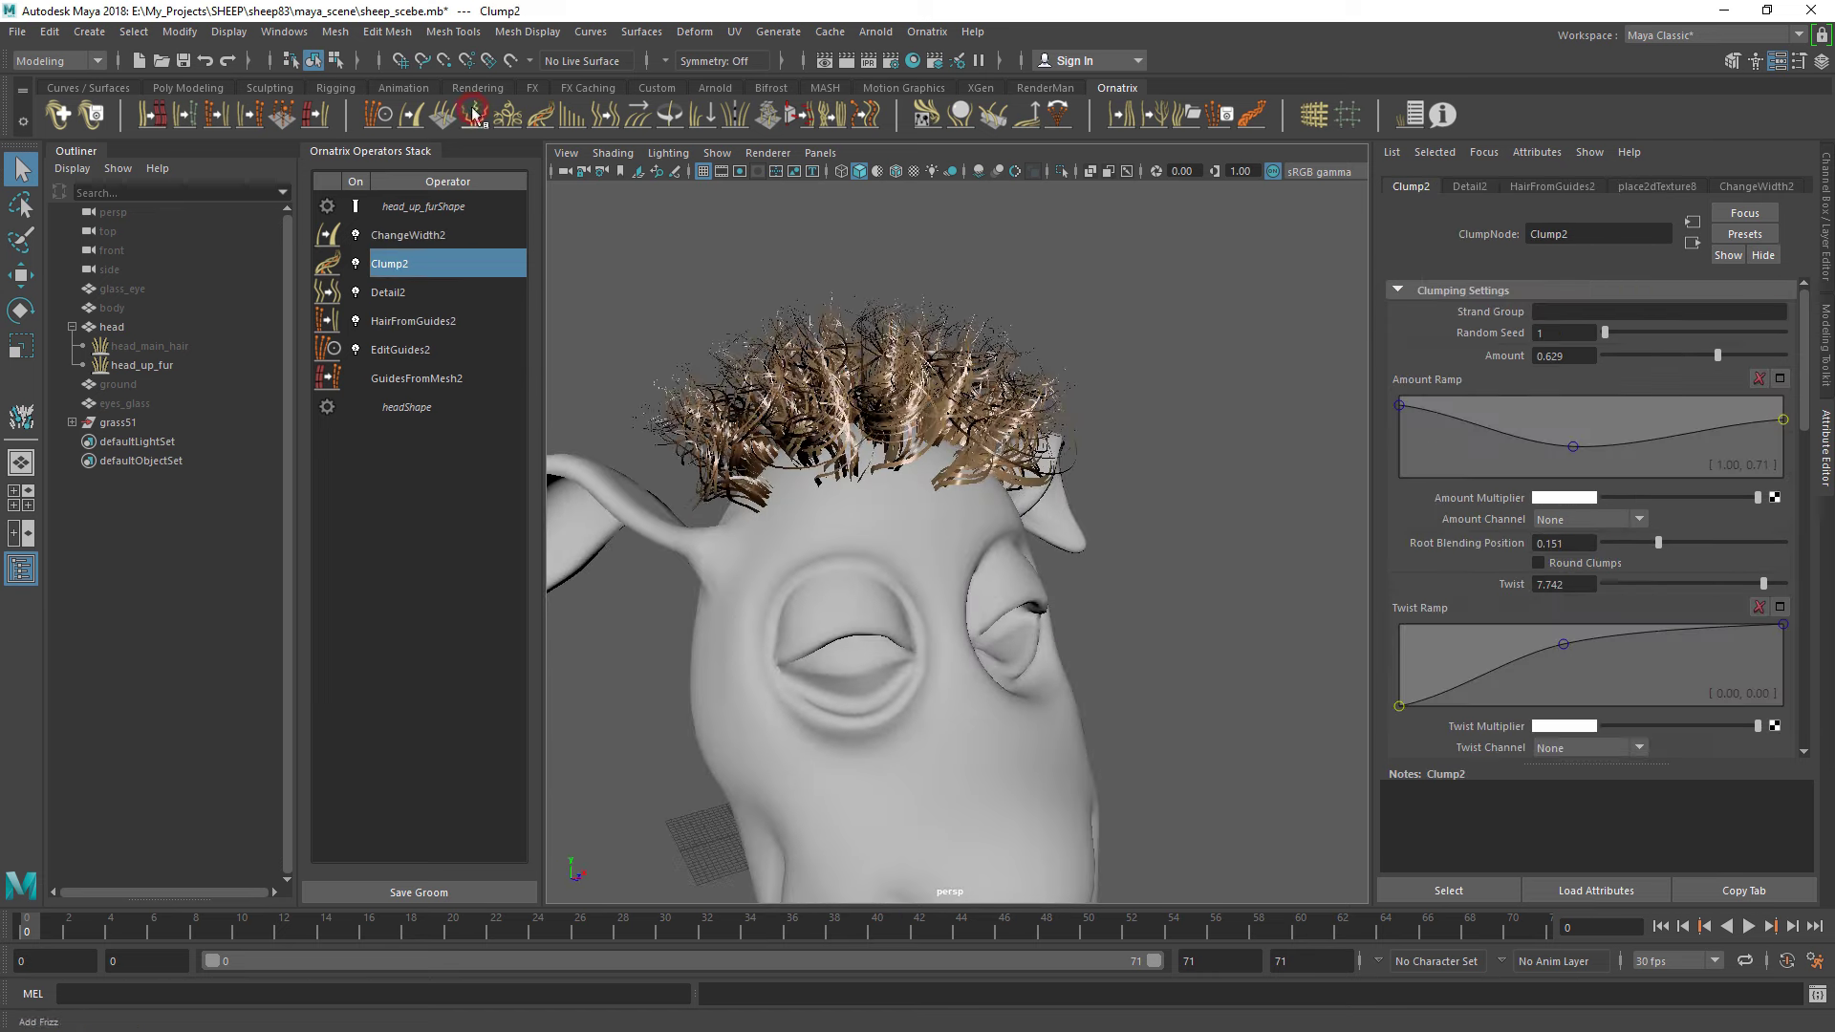
{"action": "left_click", "coordinate": [473, 113]}
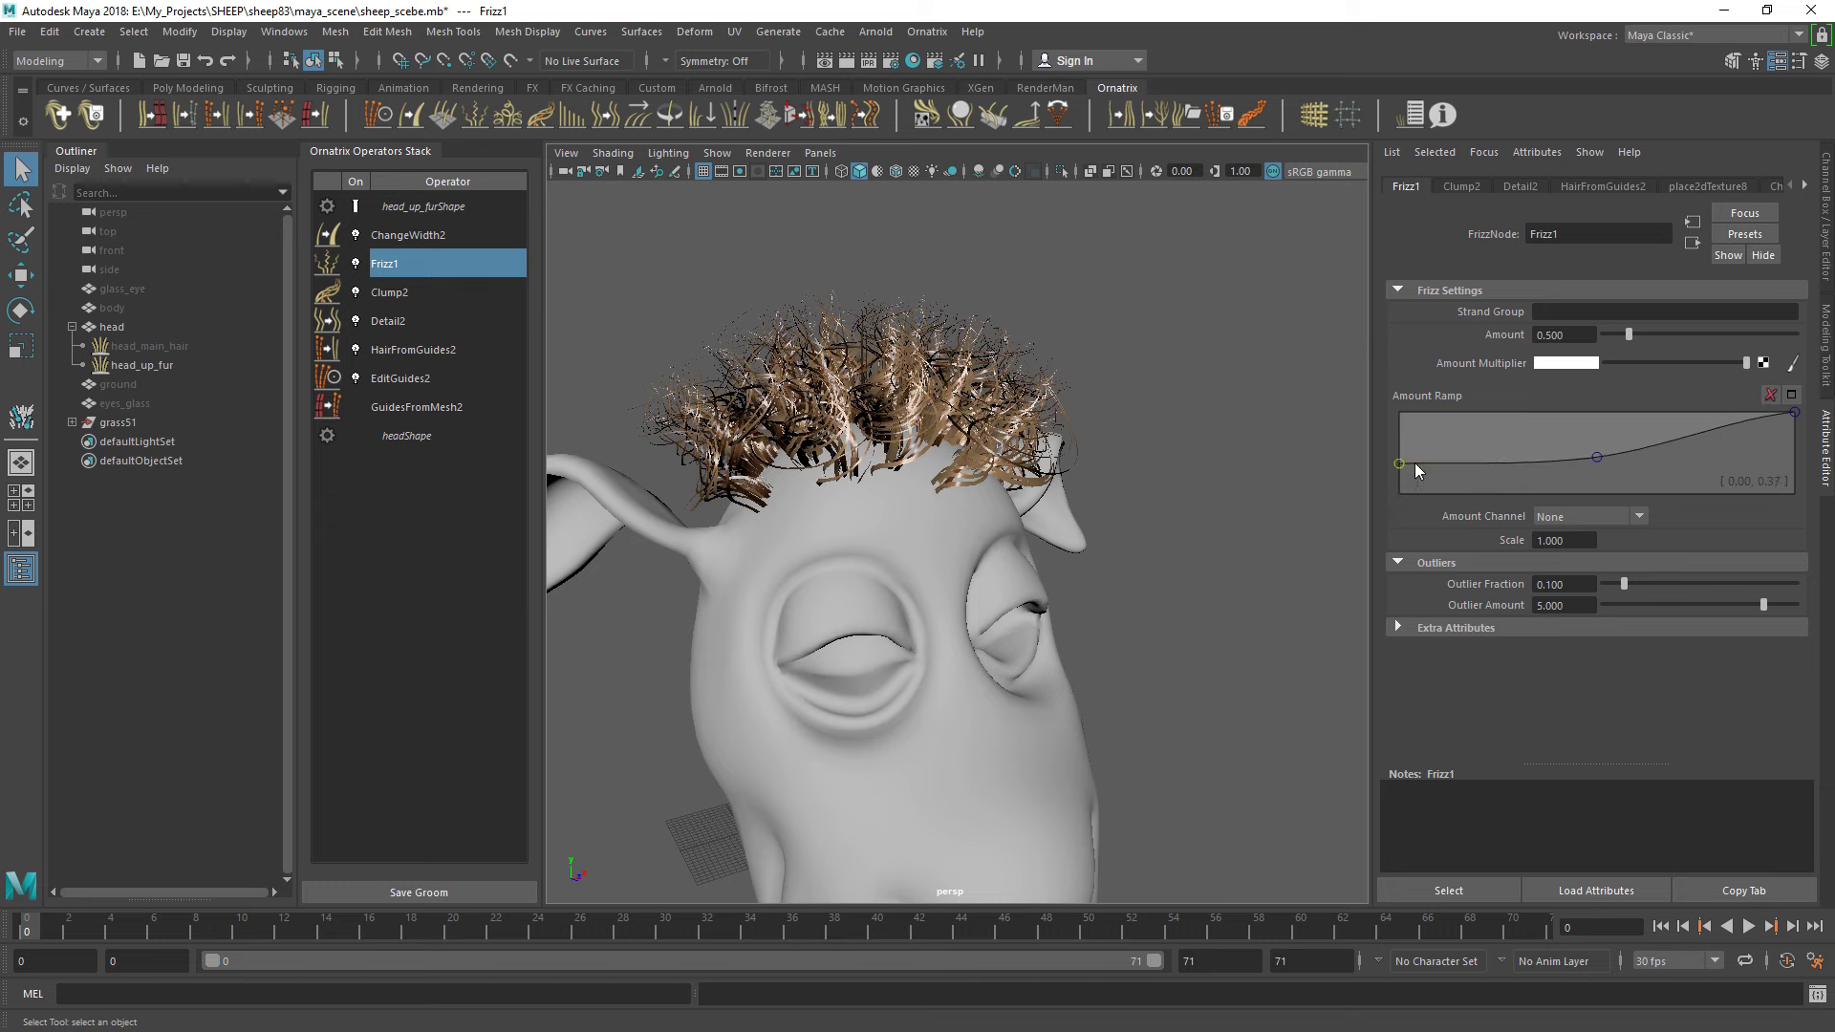
{"action": "right_click", "coordinate": [1586, 463]}
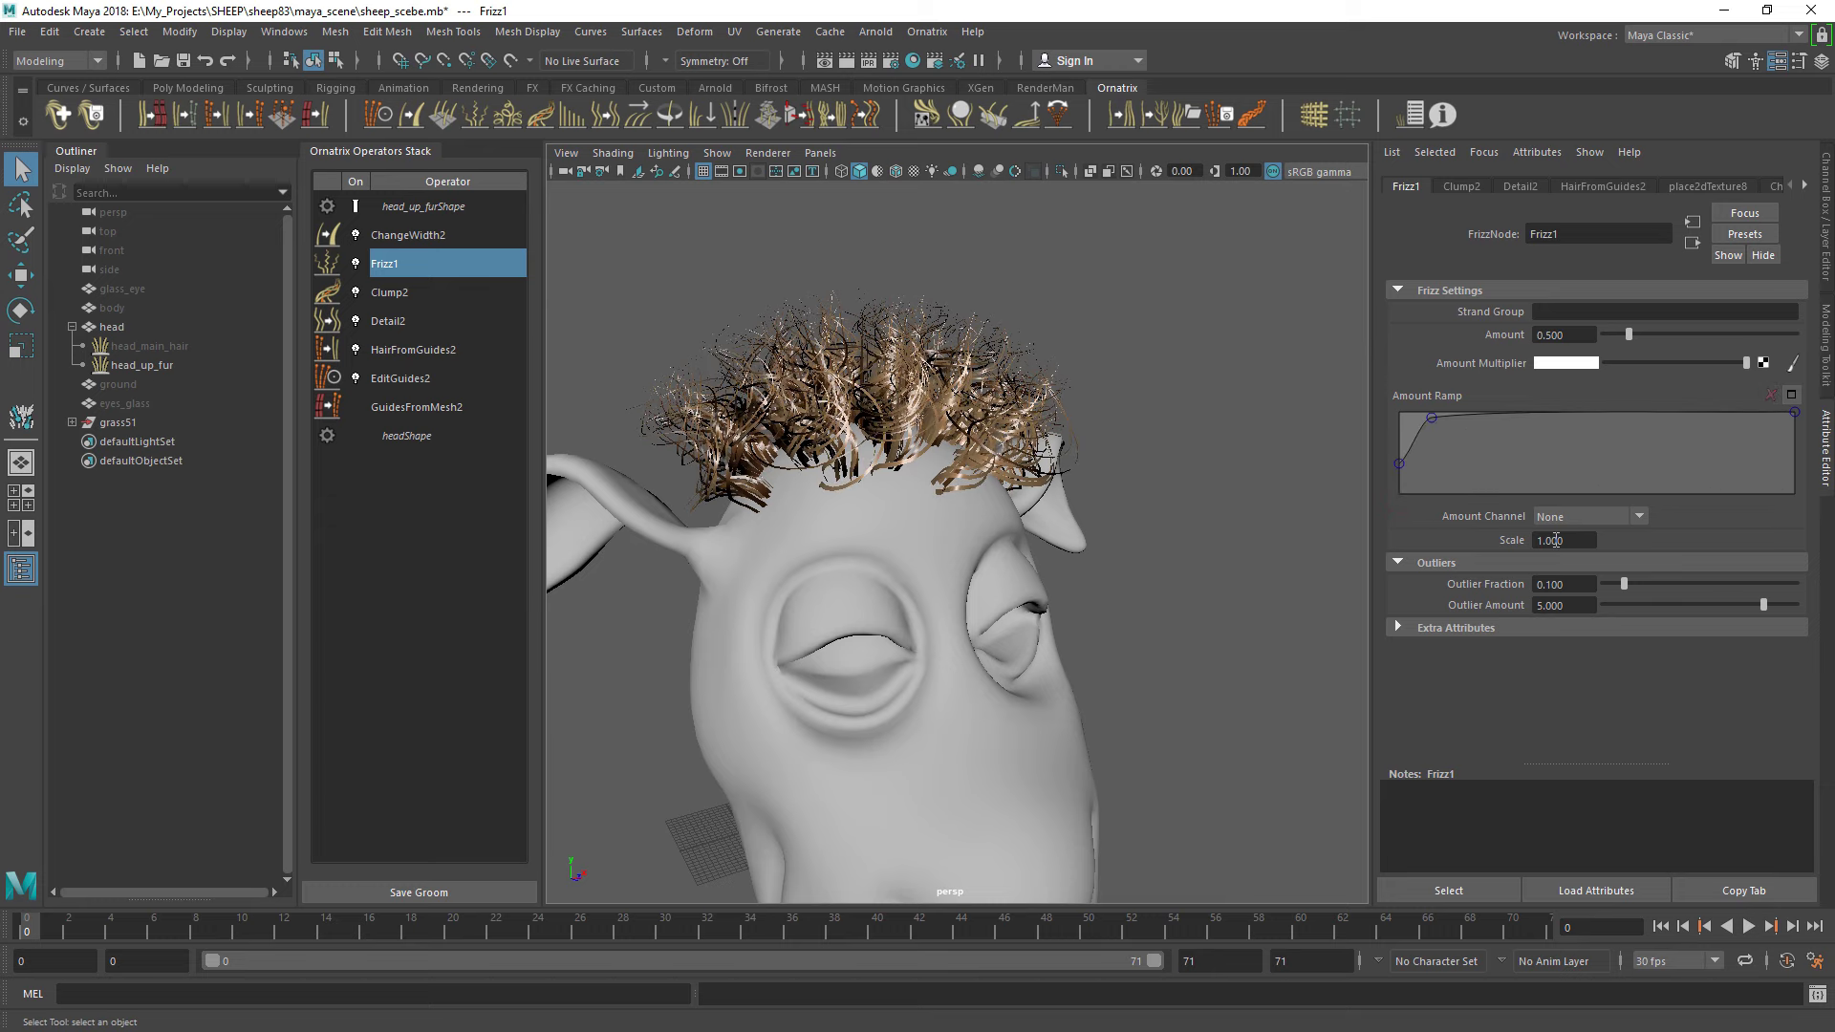
{"action": "type", "text": "2"}
{"action": "key", "text": "Return"}
{"action": "left_click_drag", "start_coordinate": [1628, 335], "coordinate": [1710, 344]}
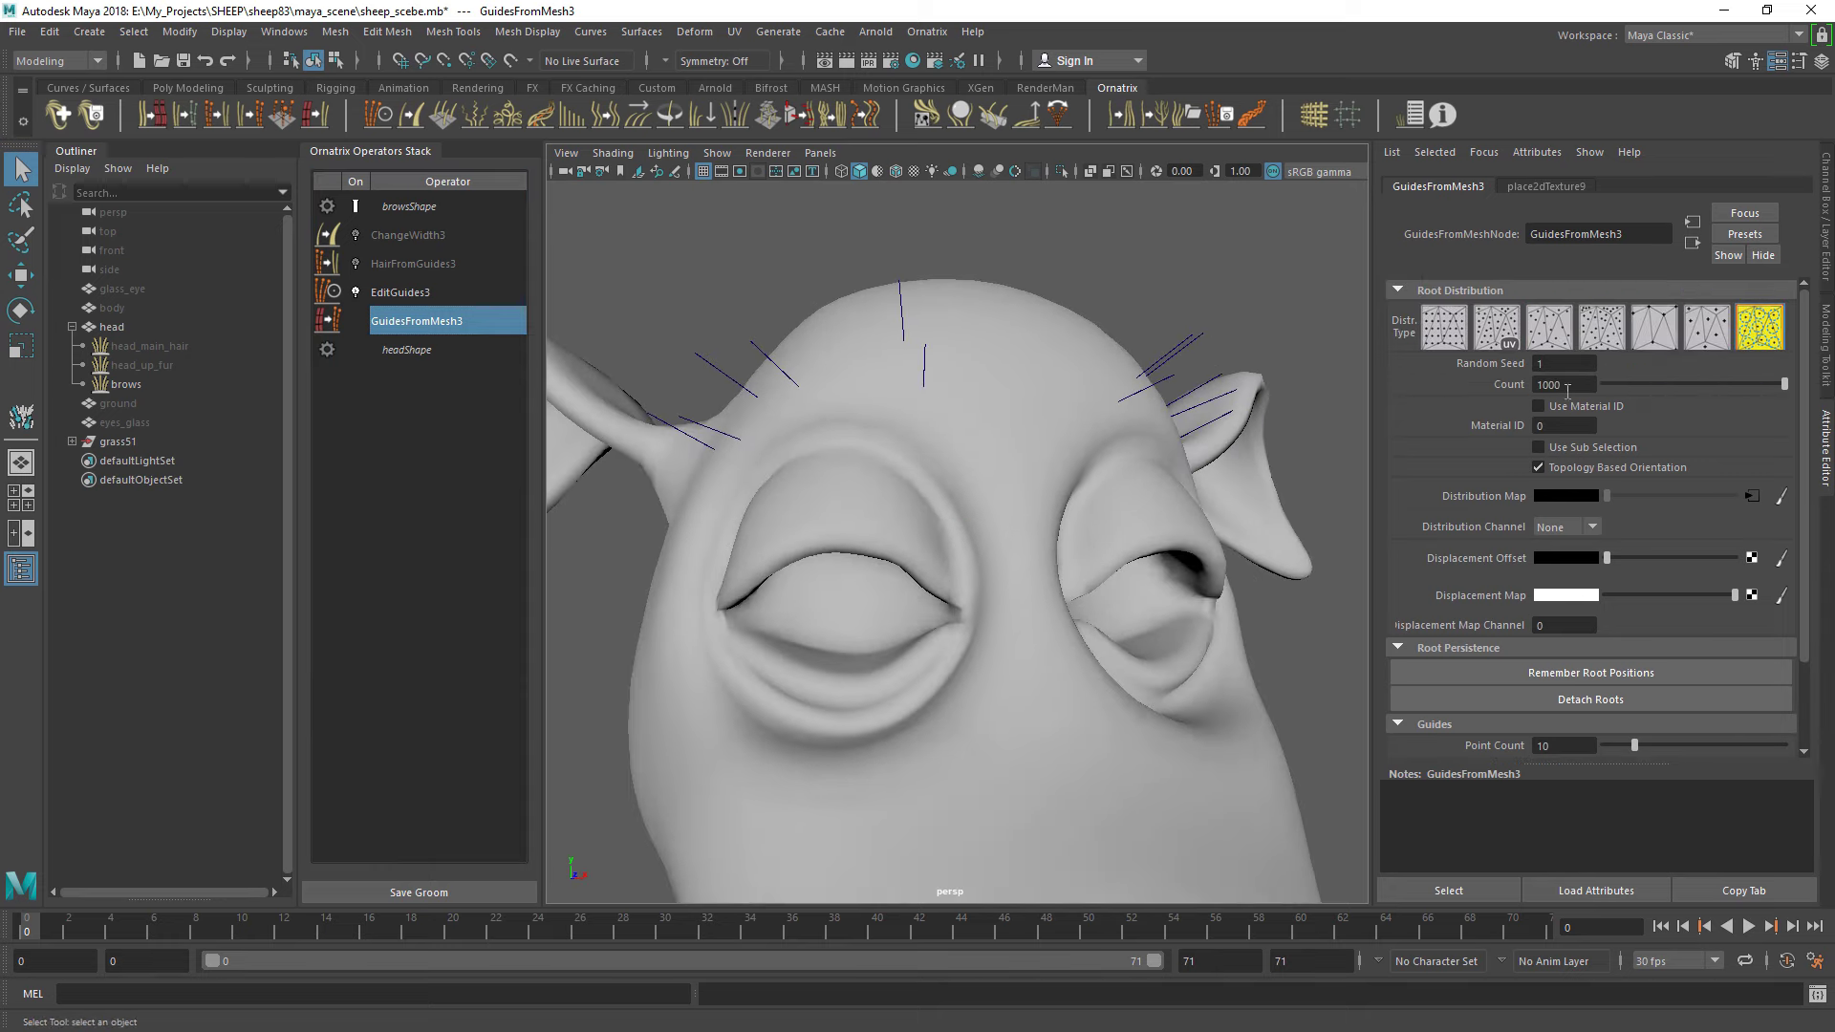
Add a Surface Comb operator to the brows guide groom
{"action": "left_click", "coordinate": [638, 115]}
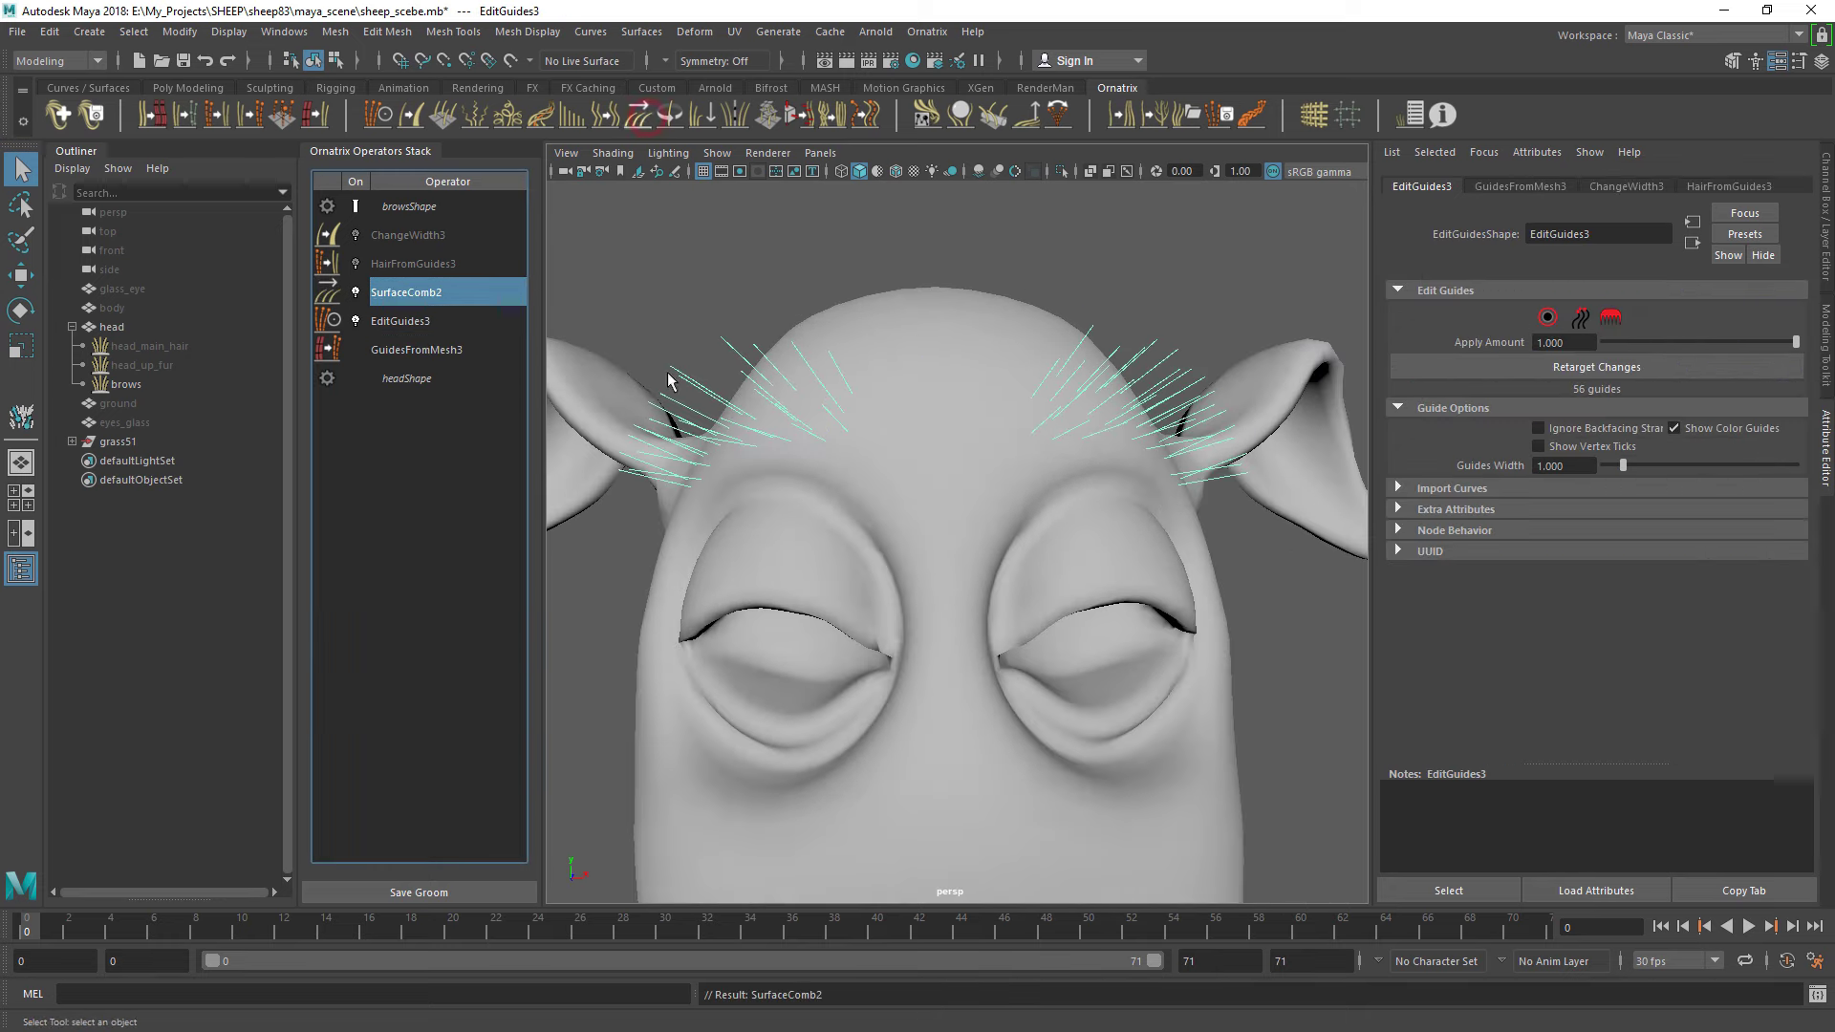
Dip SurfaceComb2's Slope Ramp and draw a sink curve over the first brow
{"action": "mouse_move", "coordinate": [1586, 475]}
{"action": "left_mouse_down"}
{"action": "mouse_move", "coordinate": [1584, 501]}
{"action": "mouse_move", "coordinate": [1590, 477]}
{"action": "left_mouse_up"}
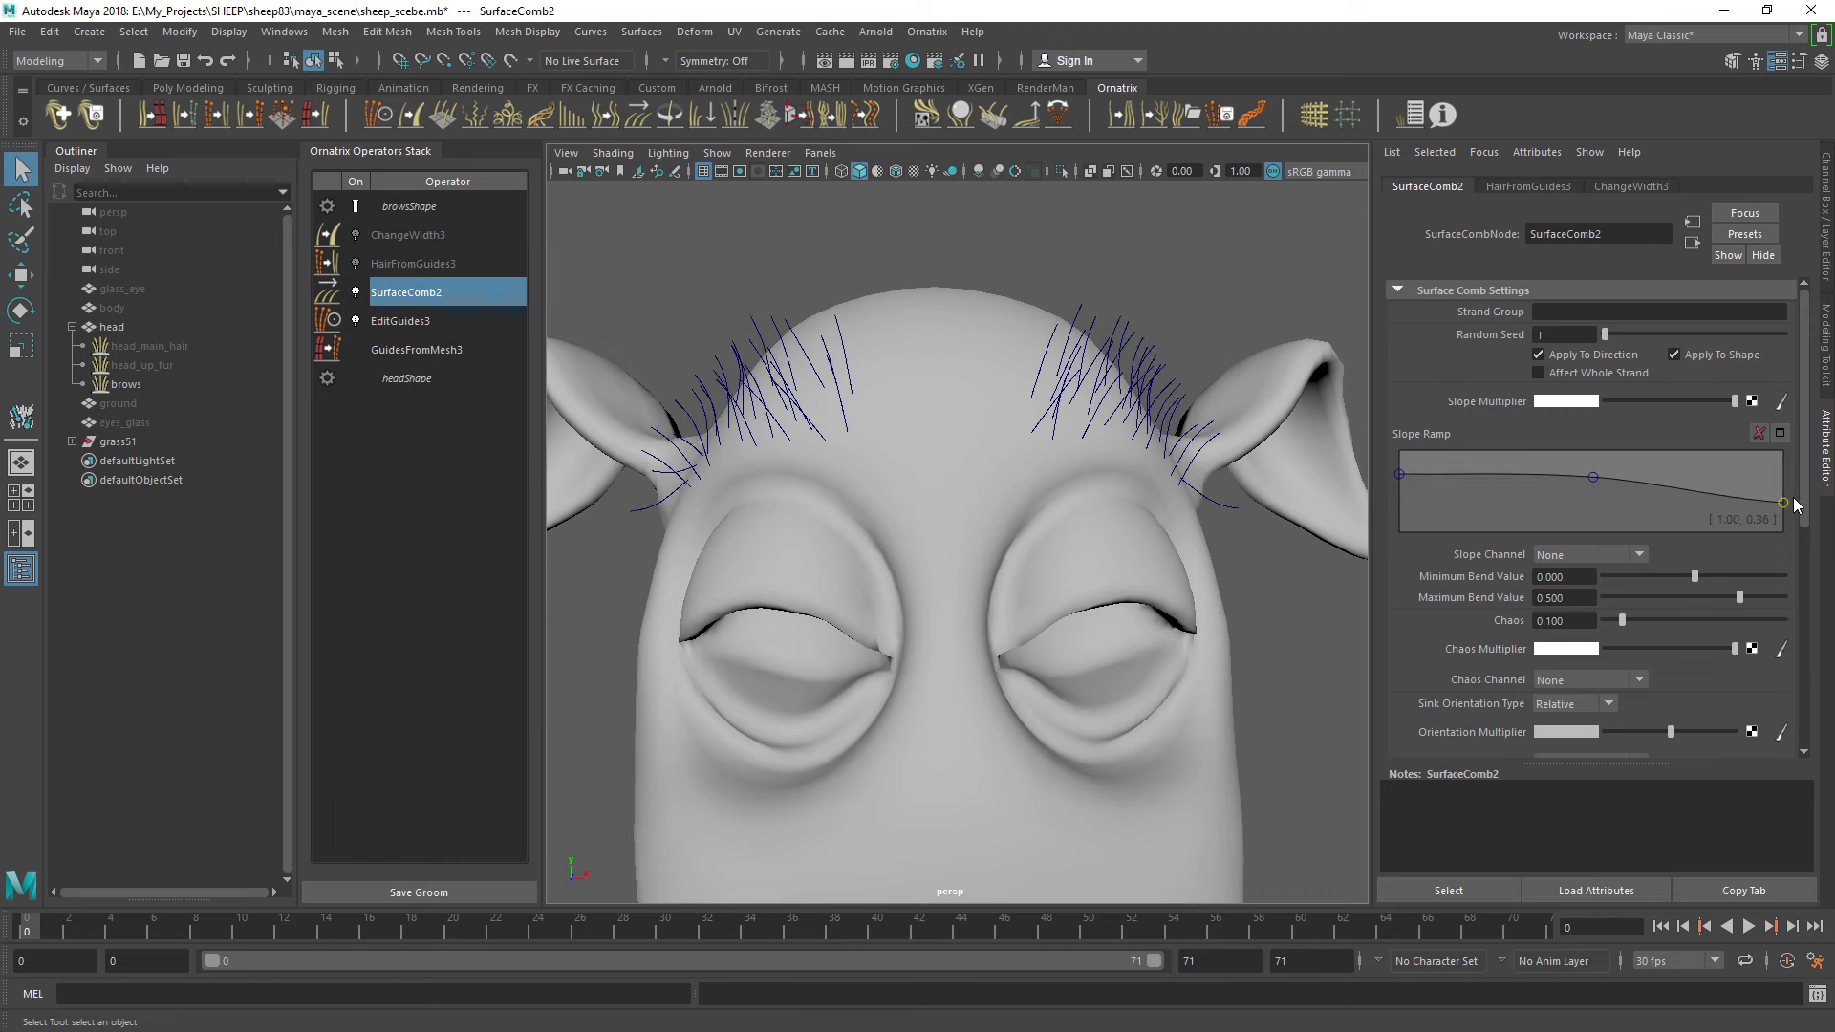
{"action": "scroll", "coordinate": [1457, 571], "scroll_direction": "down", "scroll_amount": 5}
{"action": "left_click", "coordinate": [1590, 535]}
{"action": "left_click_drag", "start_coordinate": [955, 574], "coordinate": [860, 535], "text": "alt"}
{"action": "right_click_drag", "start_coordinate": [860, 535], "coordinate": [861, 462], "text": "alt"}
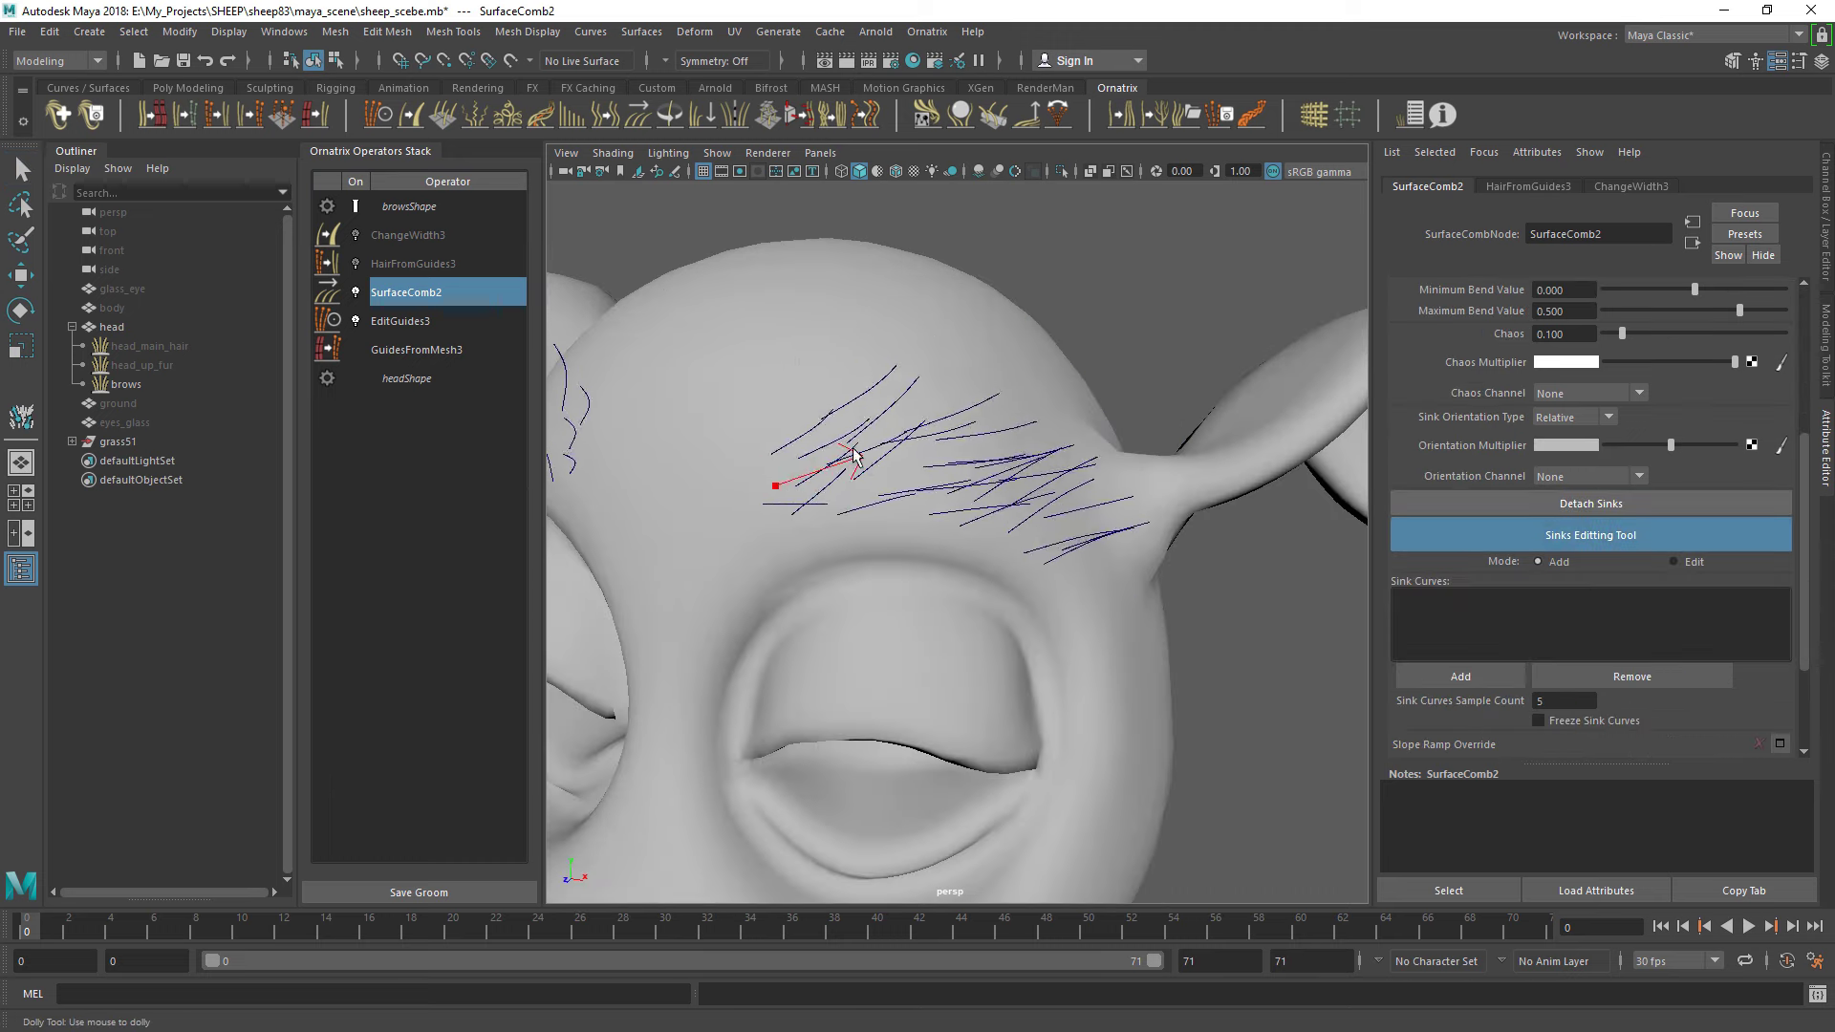
{"action": "left_click_drag", "start_coordinate": [895, 442], "coordinate": [943, 410], "text": "alt"}
Orbit and zoom around the head to bring the other brow into view
{"action": "left_click_drag", "start_coordinate": [860, 499], "coordinate": [1021, 461], "text": "alt"}
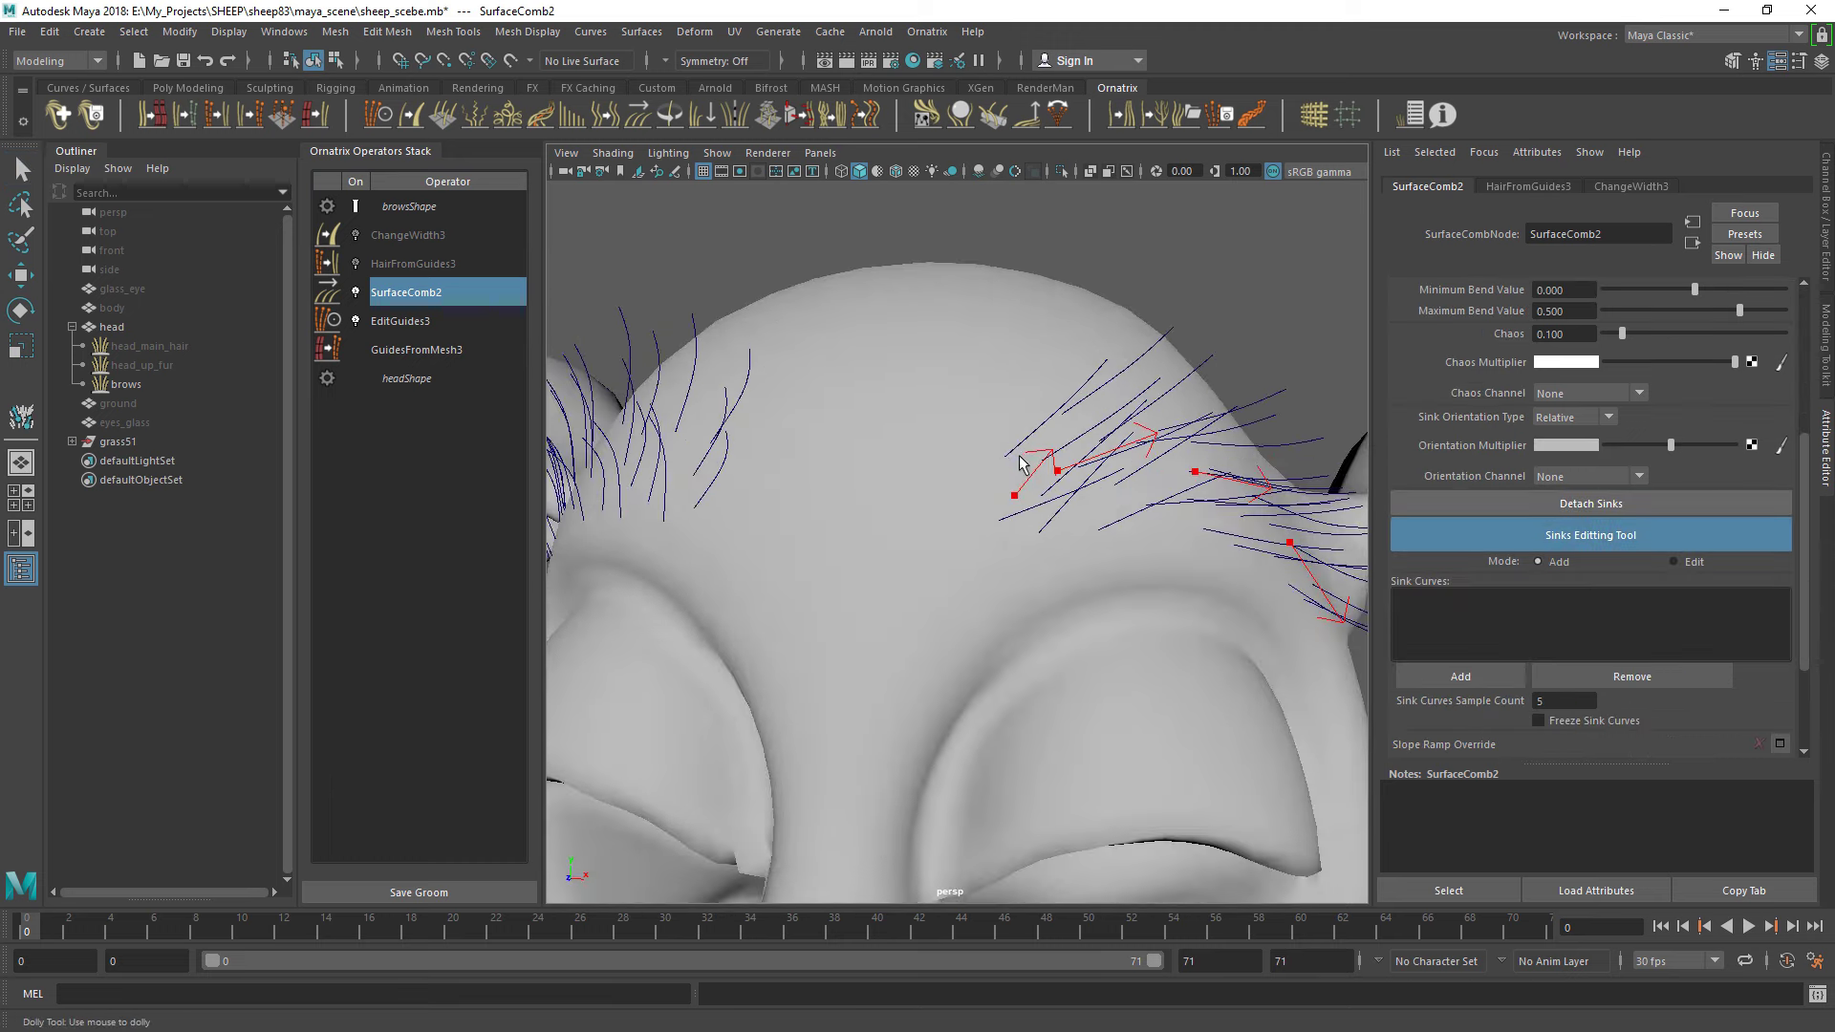
{"action": "right_click_drag", "start_coordinate": [1004, 421], "coordinate": [956, 496], "text": "alt"}
{"action": "mouse_move", "coordinate": [956, 497]}
{"action": "left_mouse_down", "text": "alt"}
{"action": "mouse_move", "coordinate": [1013, 516]}
{"action": "mouse_move", "coordinate": [1032, 554]}
{"action": "left_mouse_up", "text": "alt"}
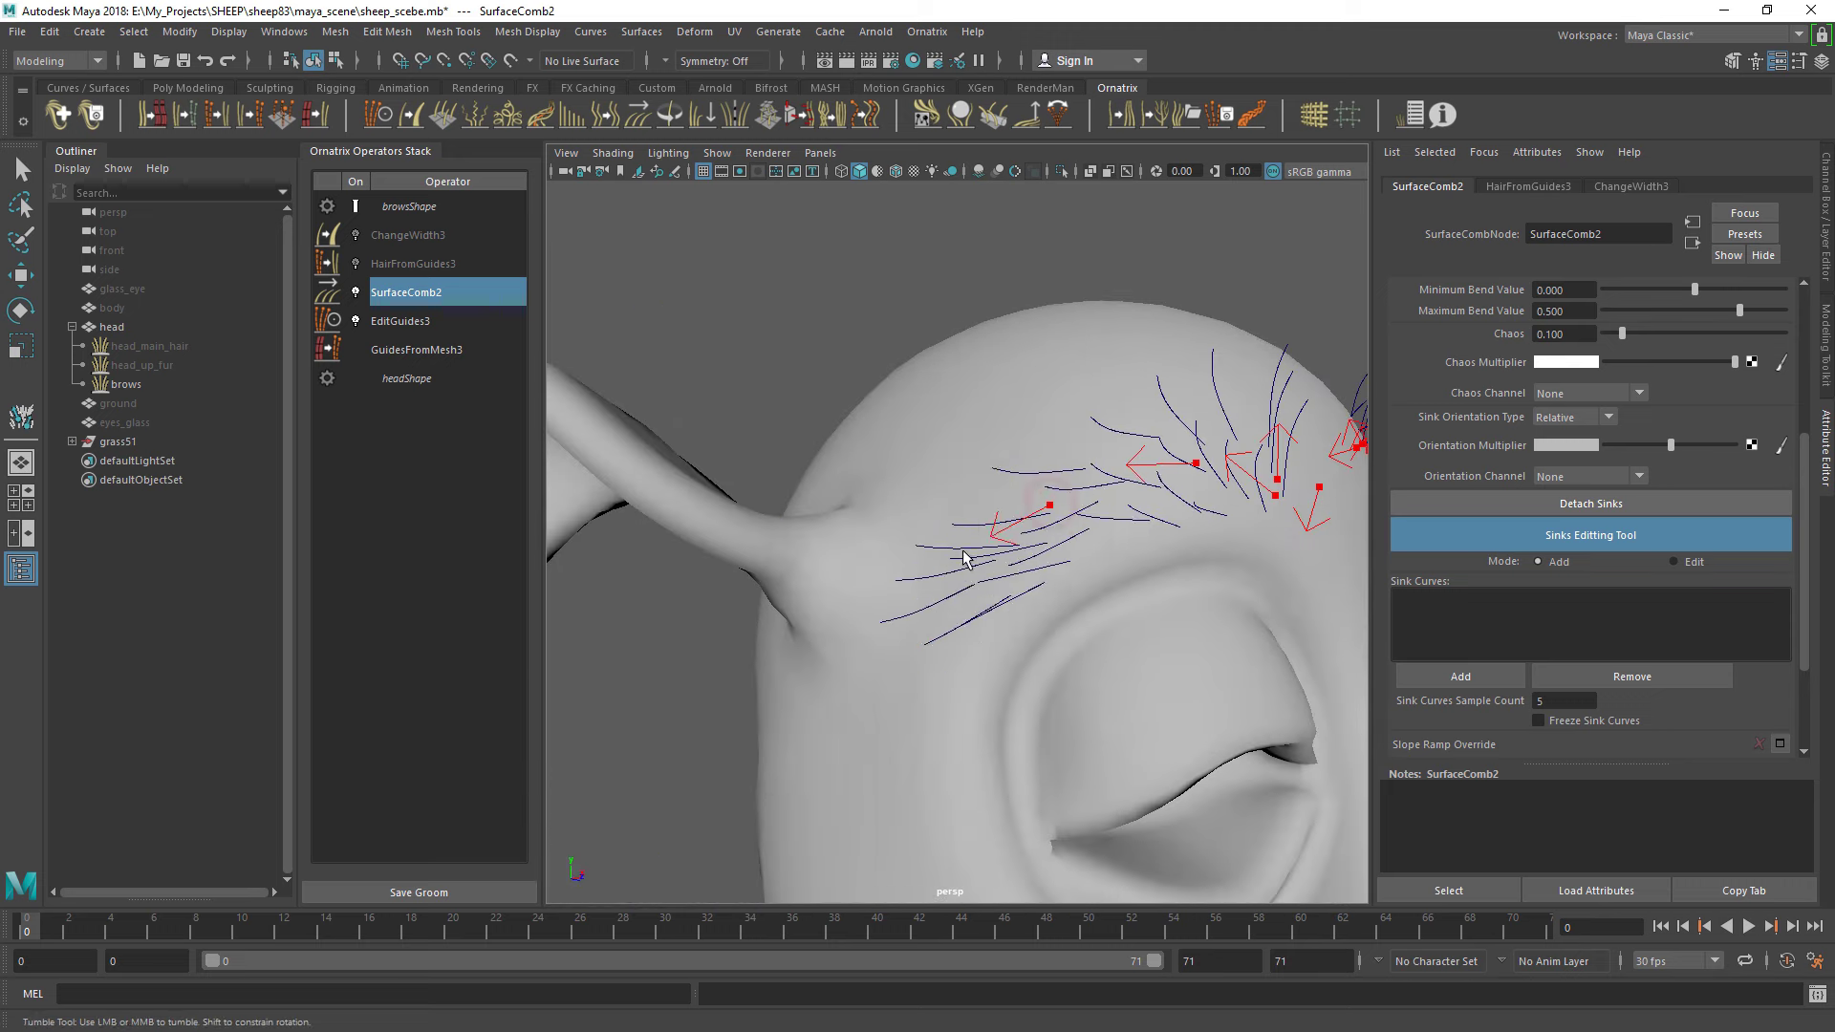
{"action": "right_click_drag", "start_coordinate": [1032, 554], "coordinate": [982, 628], "text": "alt"}
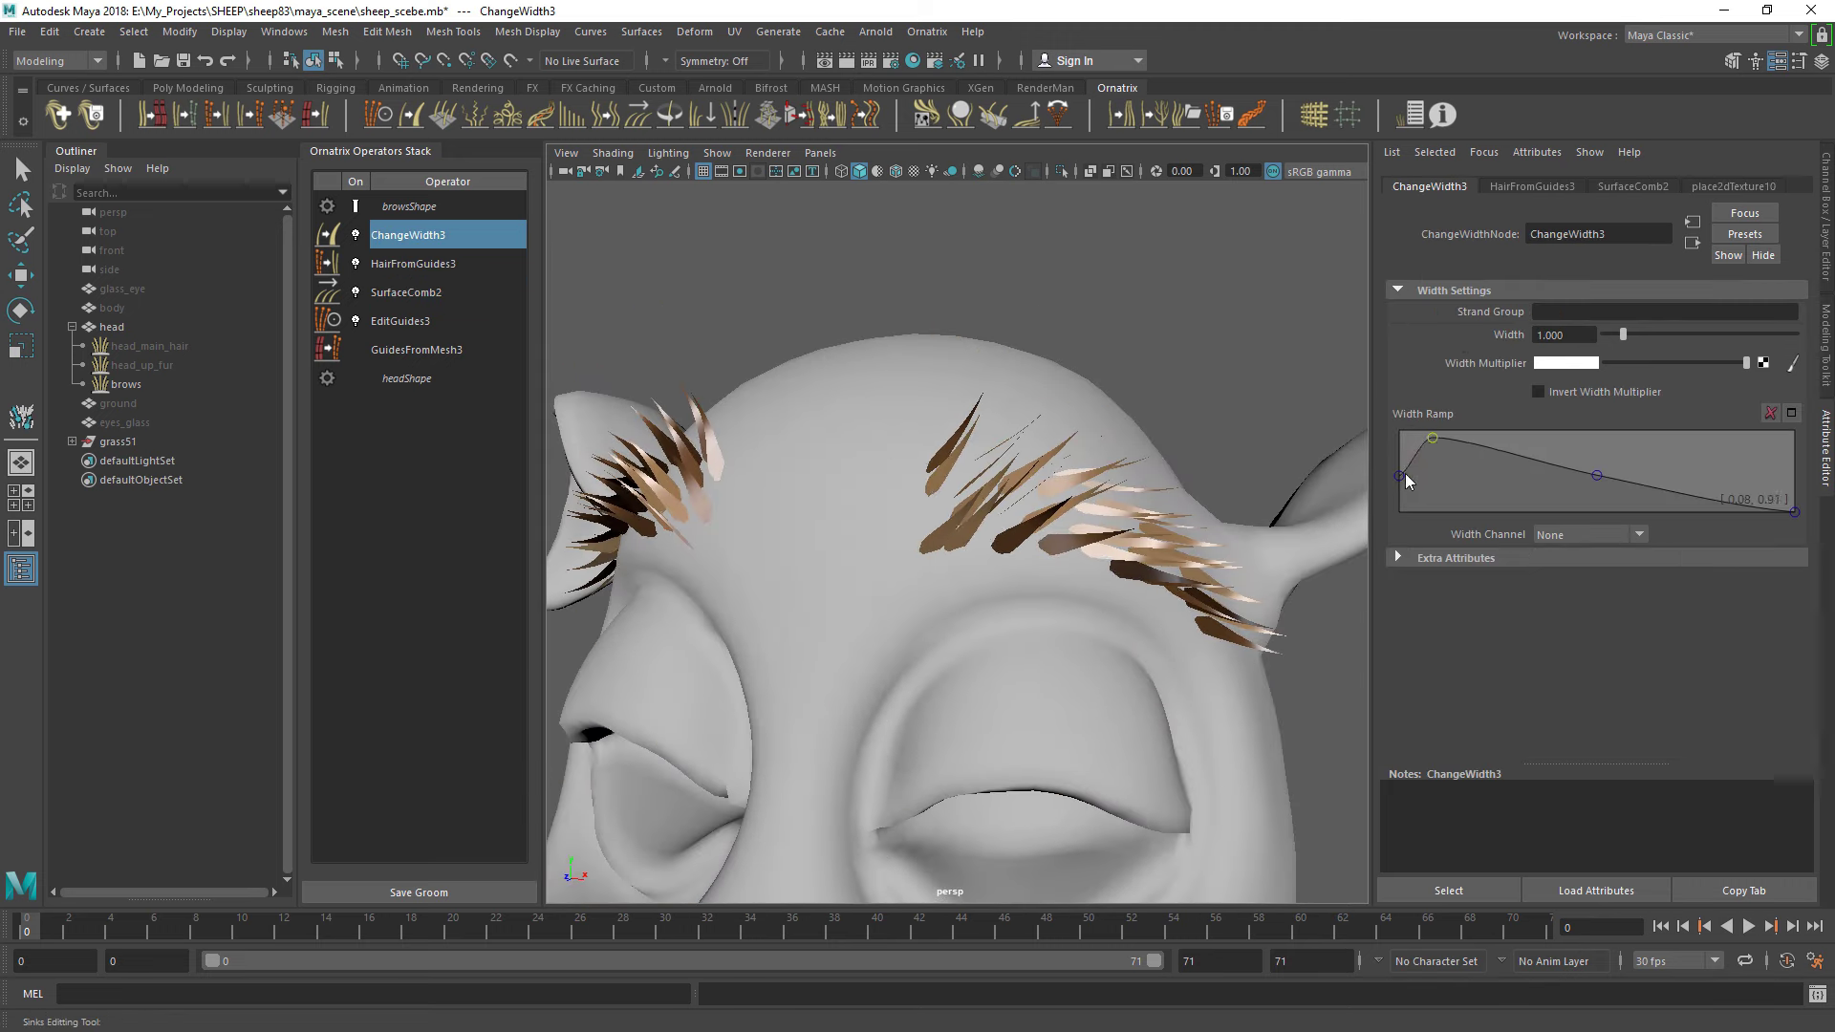
Thin the brow strands, set View Point Count to 50 and raise the Frizz2 amount
{"action": "left_click_drag", "start_coordinate": [1622, 334], "coordinate": [1613, 335]}
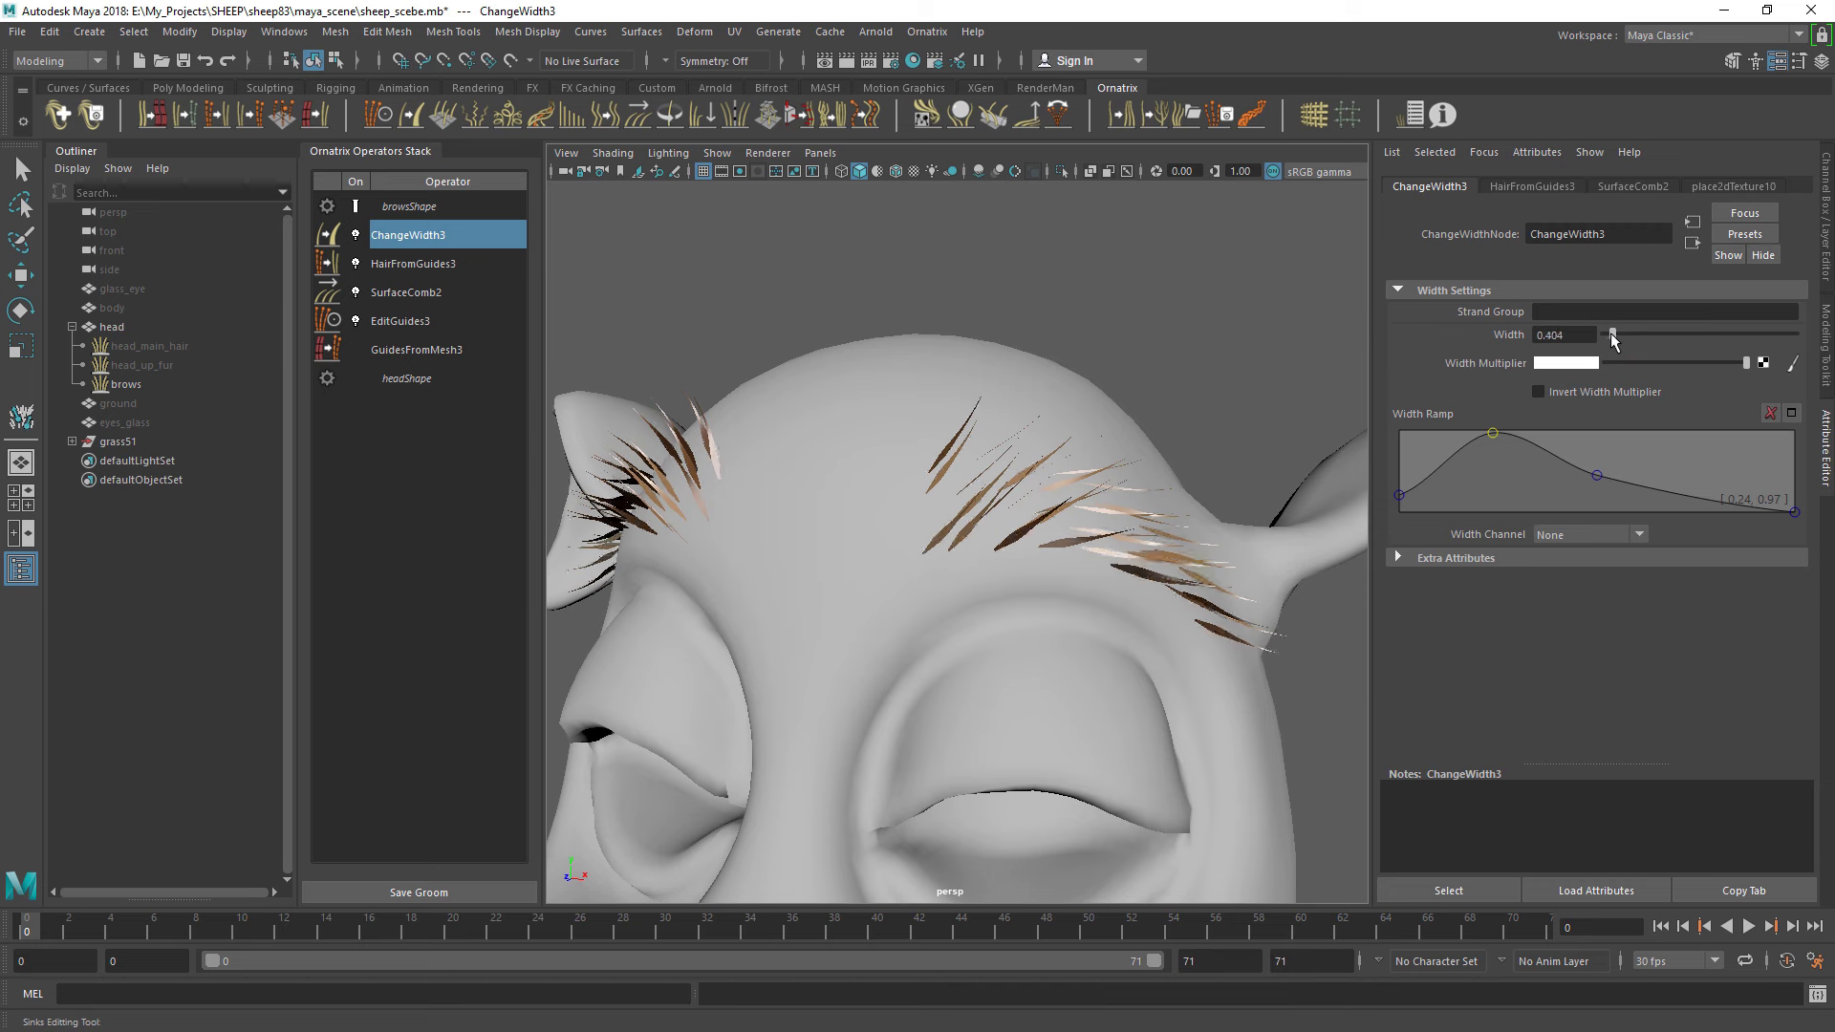
{"action": "type", "text": "50"}
{"action": "key", "text": "Return"}
{"action": "left_click_drag", "start_coordinate": [1637, 334], "coordinate": [1708, 332]}
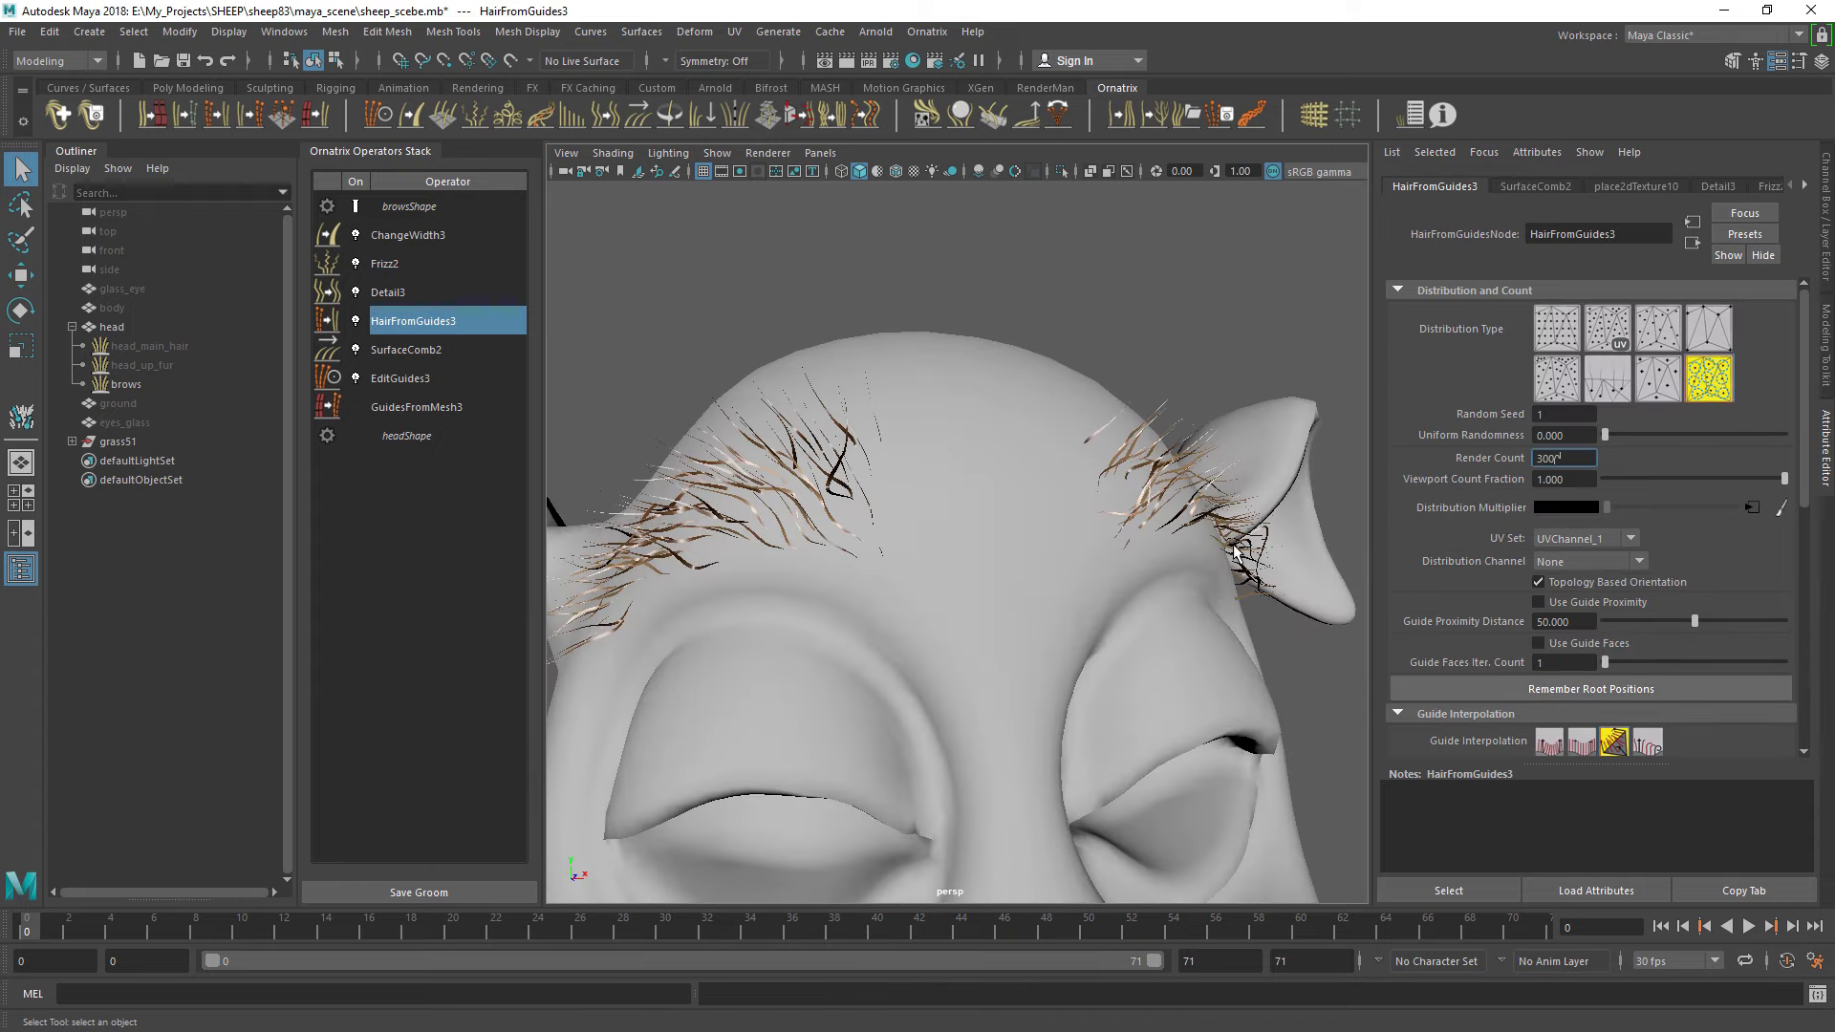
Add Clump3 to the brows and set its Create Clumps Method
{"action": "left_click", "coordinate": [1597, 542]}
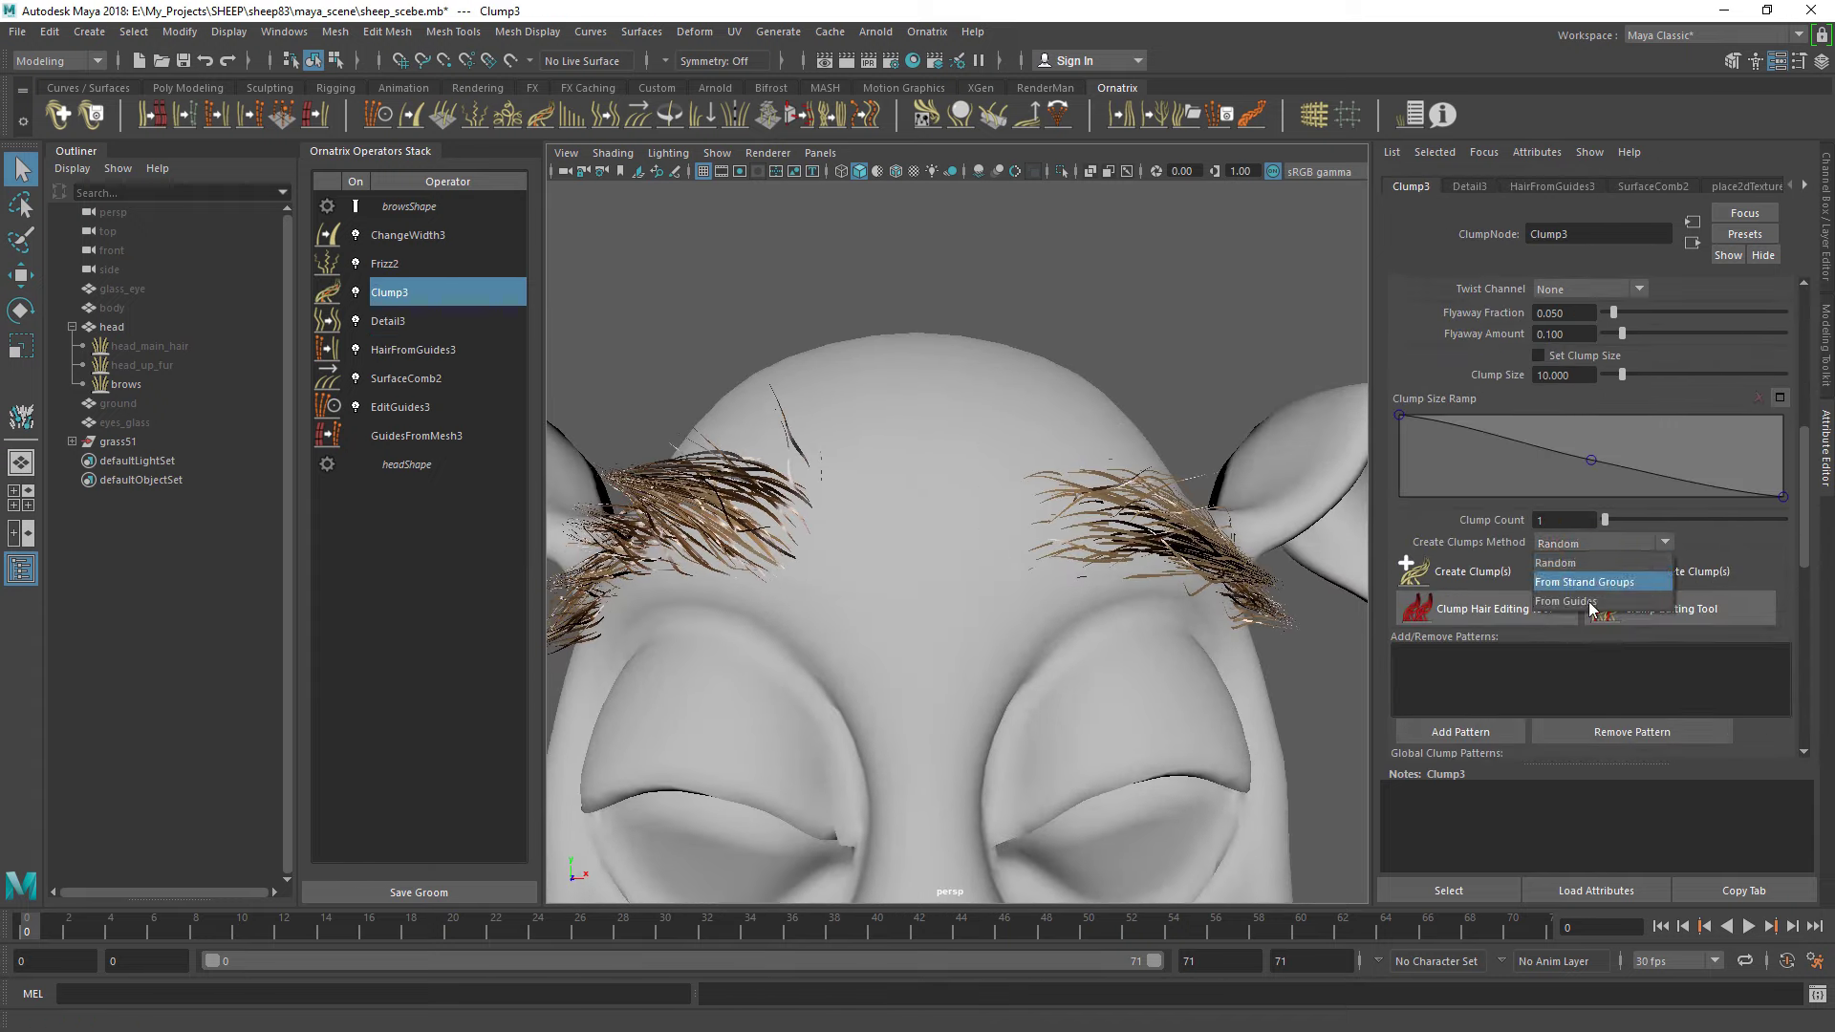
{"action": "left_click", "coordinate": [1565, 600]}
{"action": "left_click", "coordinate": [1614, 543]}
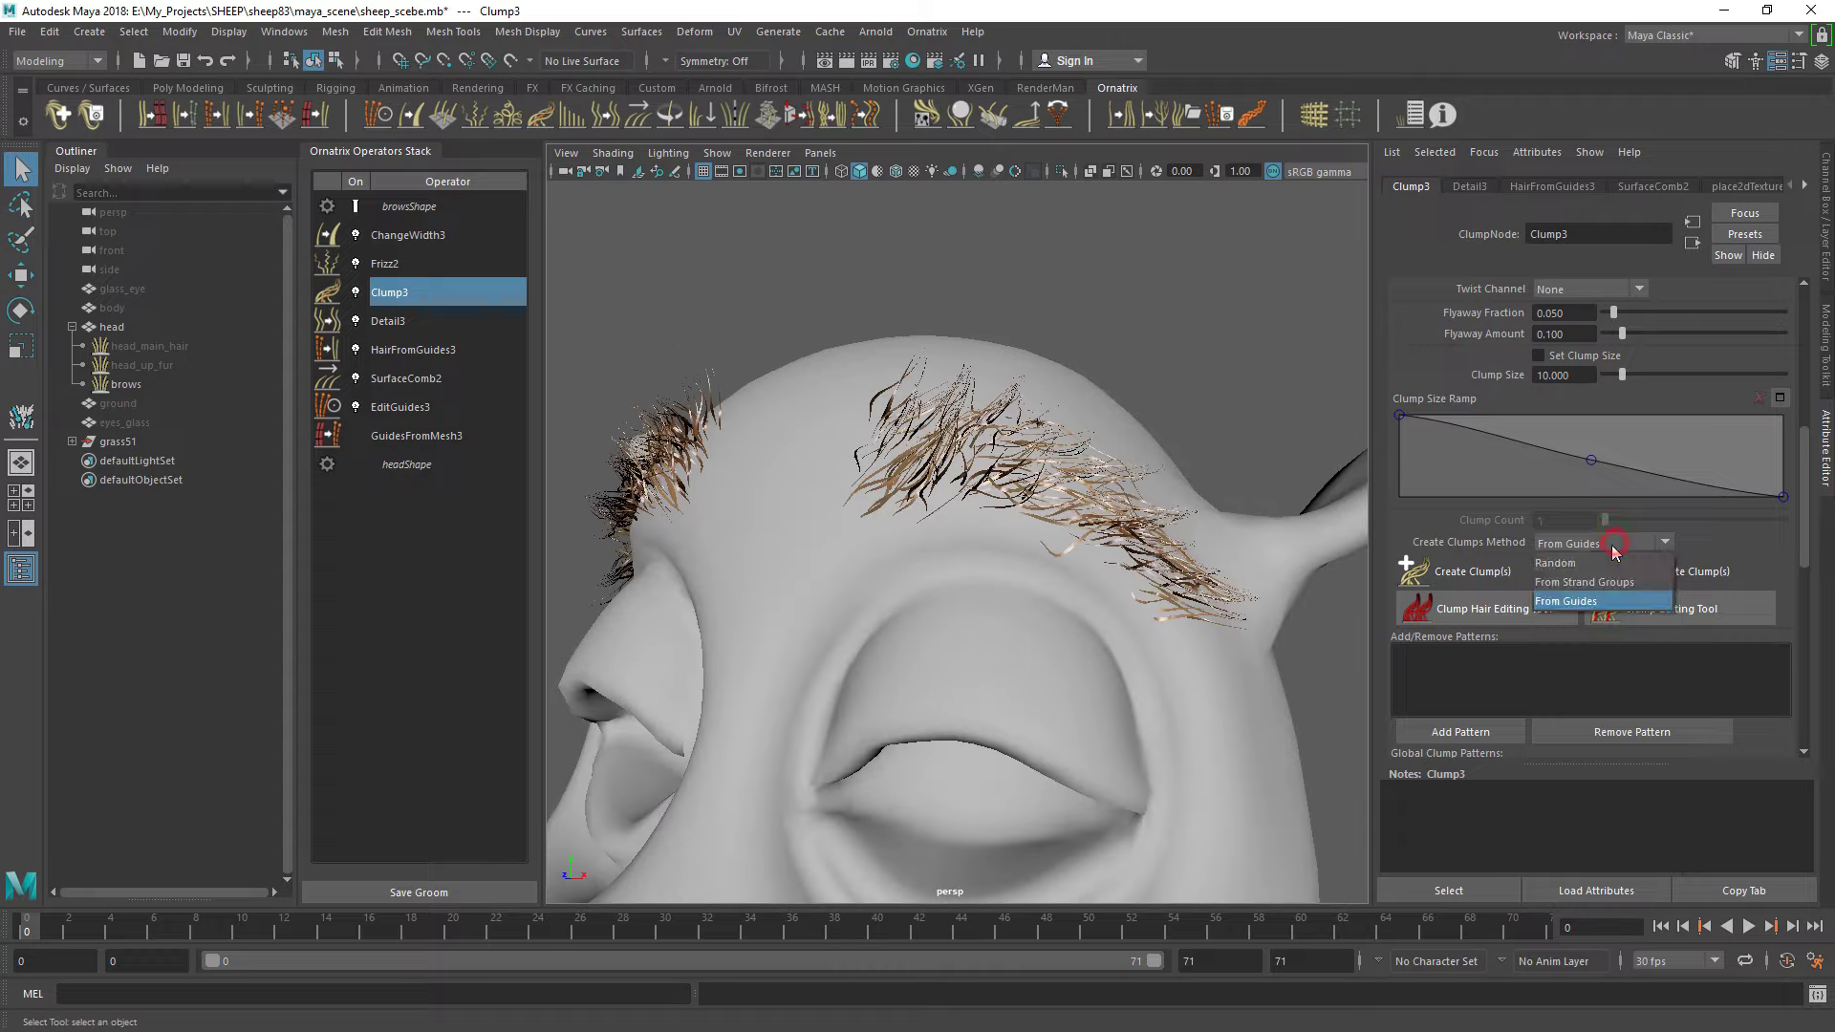
{"action": "left_click", "coordinate": [1555, 563]}
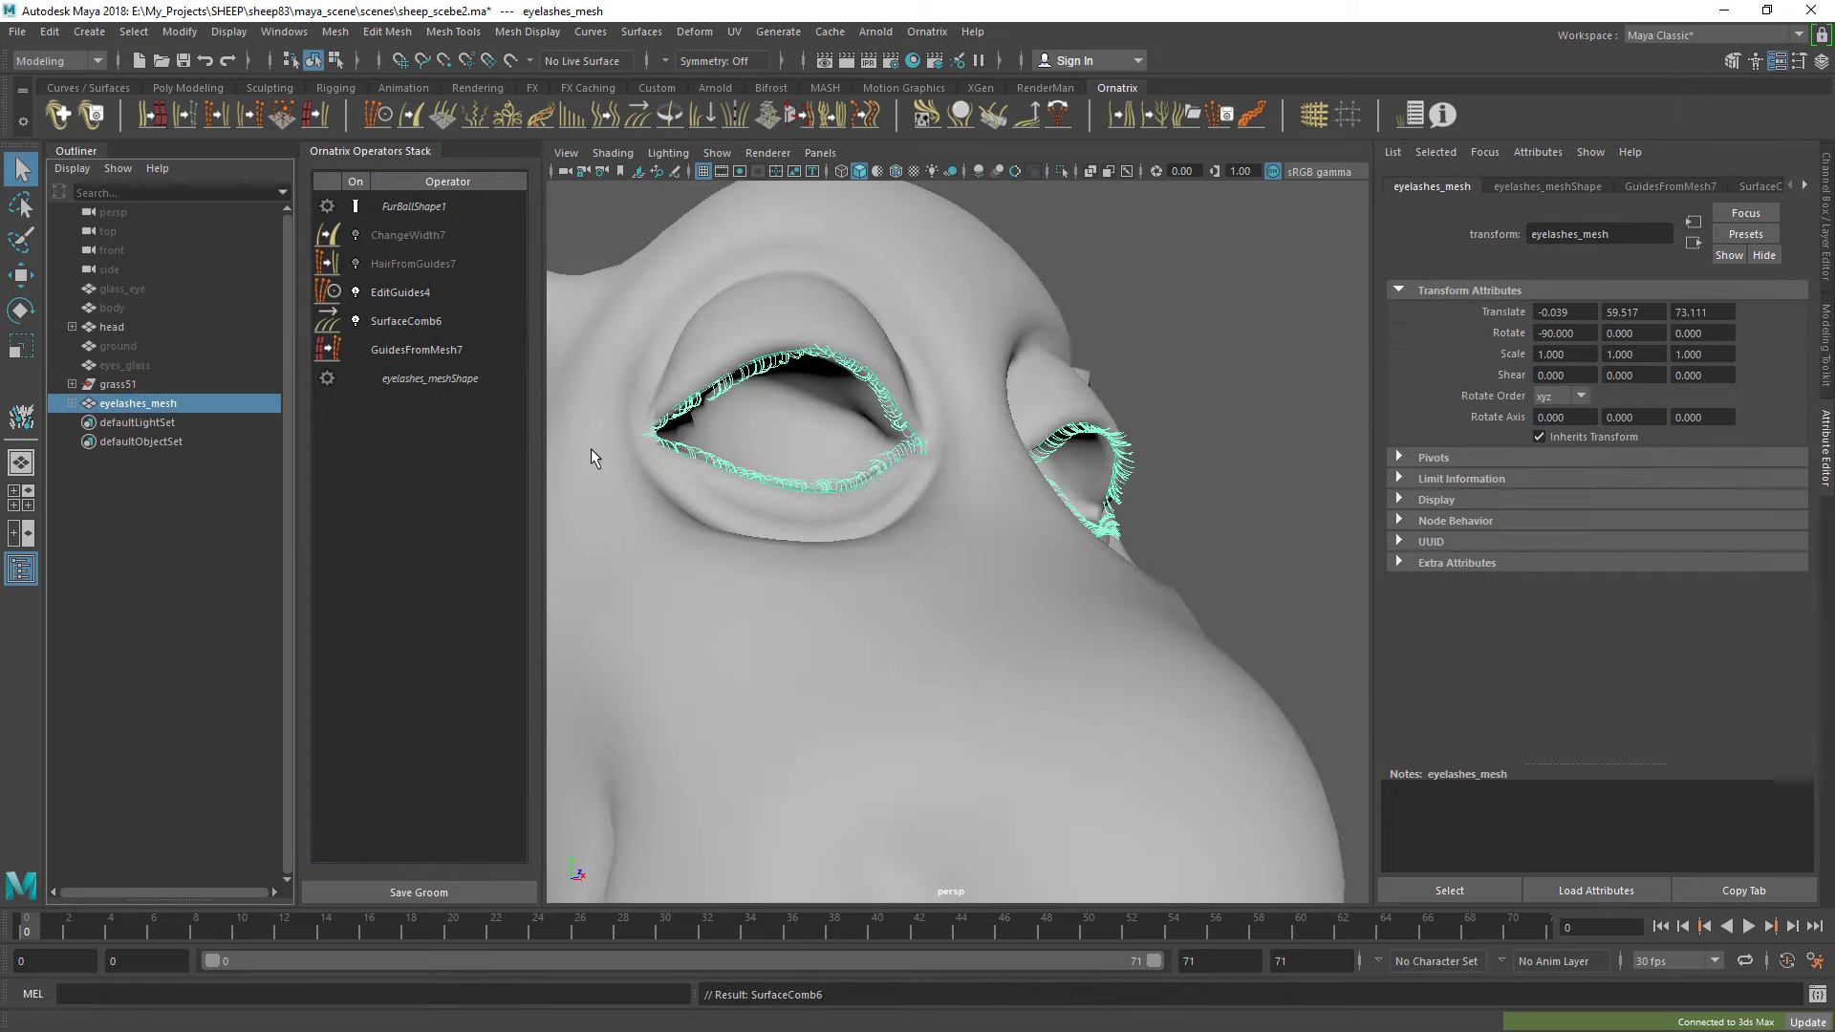
Isolate eyelashes_mesh, frame it and start editing sinks on its Surface Comb
{"action": "key", "text": "alt+h"}
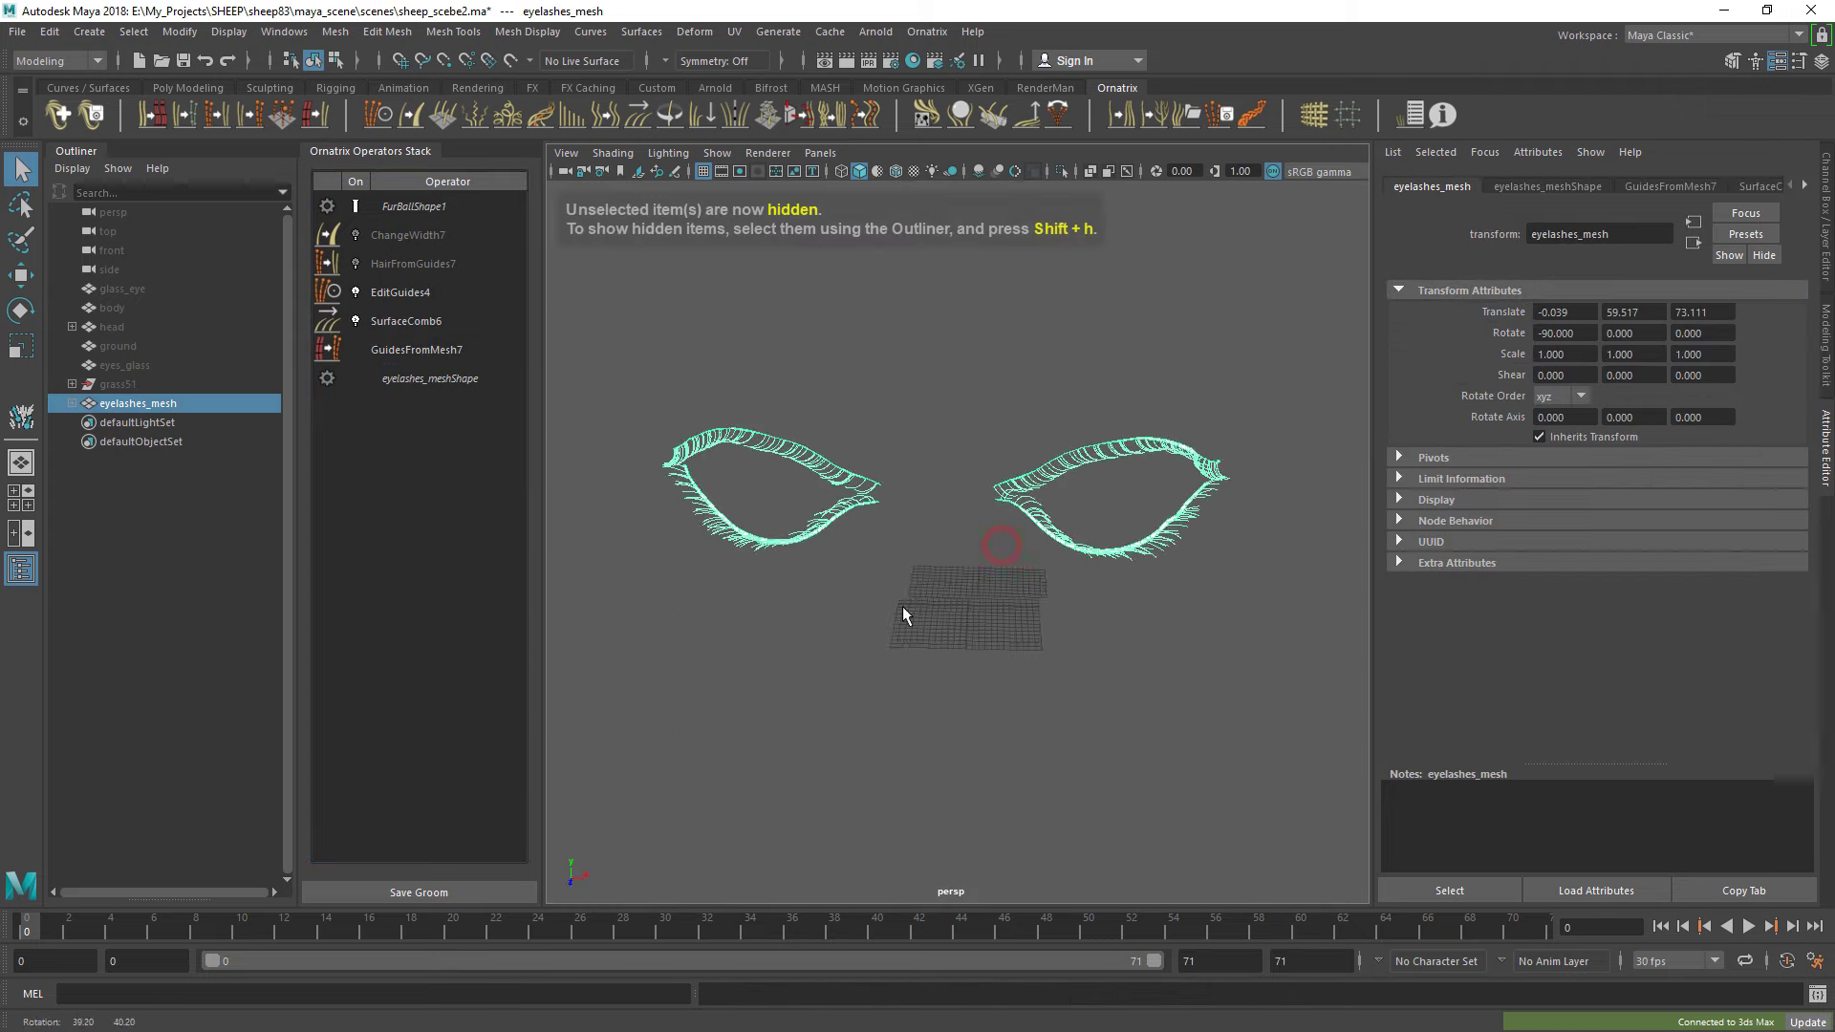
{"action": "left_click", "coordinate": [406, 320]}
{"action": "key", "text": "f"}
{"action": "left_click", "coordinate": [1591, 650]}
{"action": "mouse_move", "coordinate": [1020, 628]}
{"action": "left_mouse_down", "text": "alt"}
{"action": "mouse_move", "coordinate": [1062, 569]}
{"action": "mouse_move", "coordinate": [810, 435]}
{"action": "left_mouse_up", "text": "alt"}
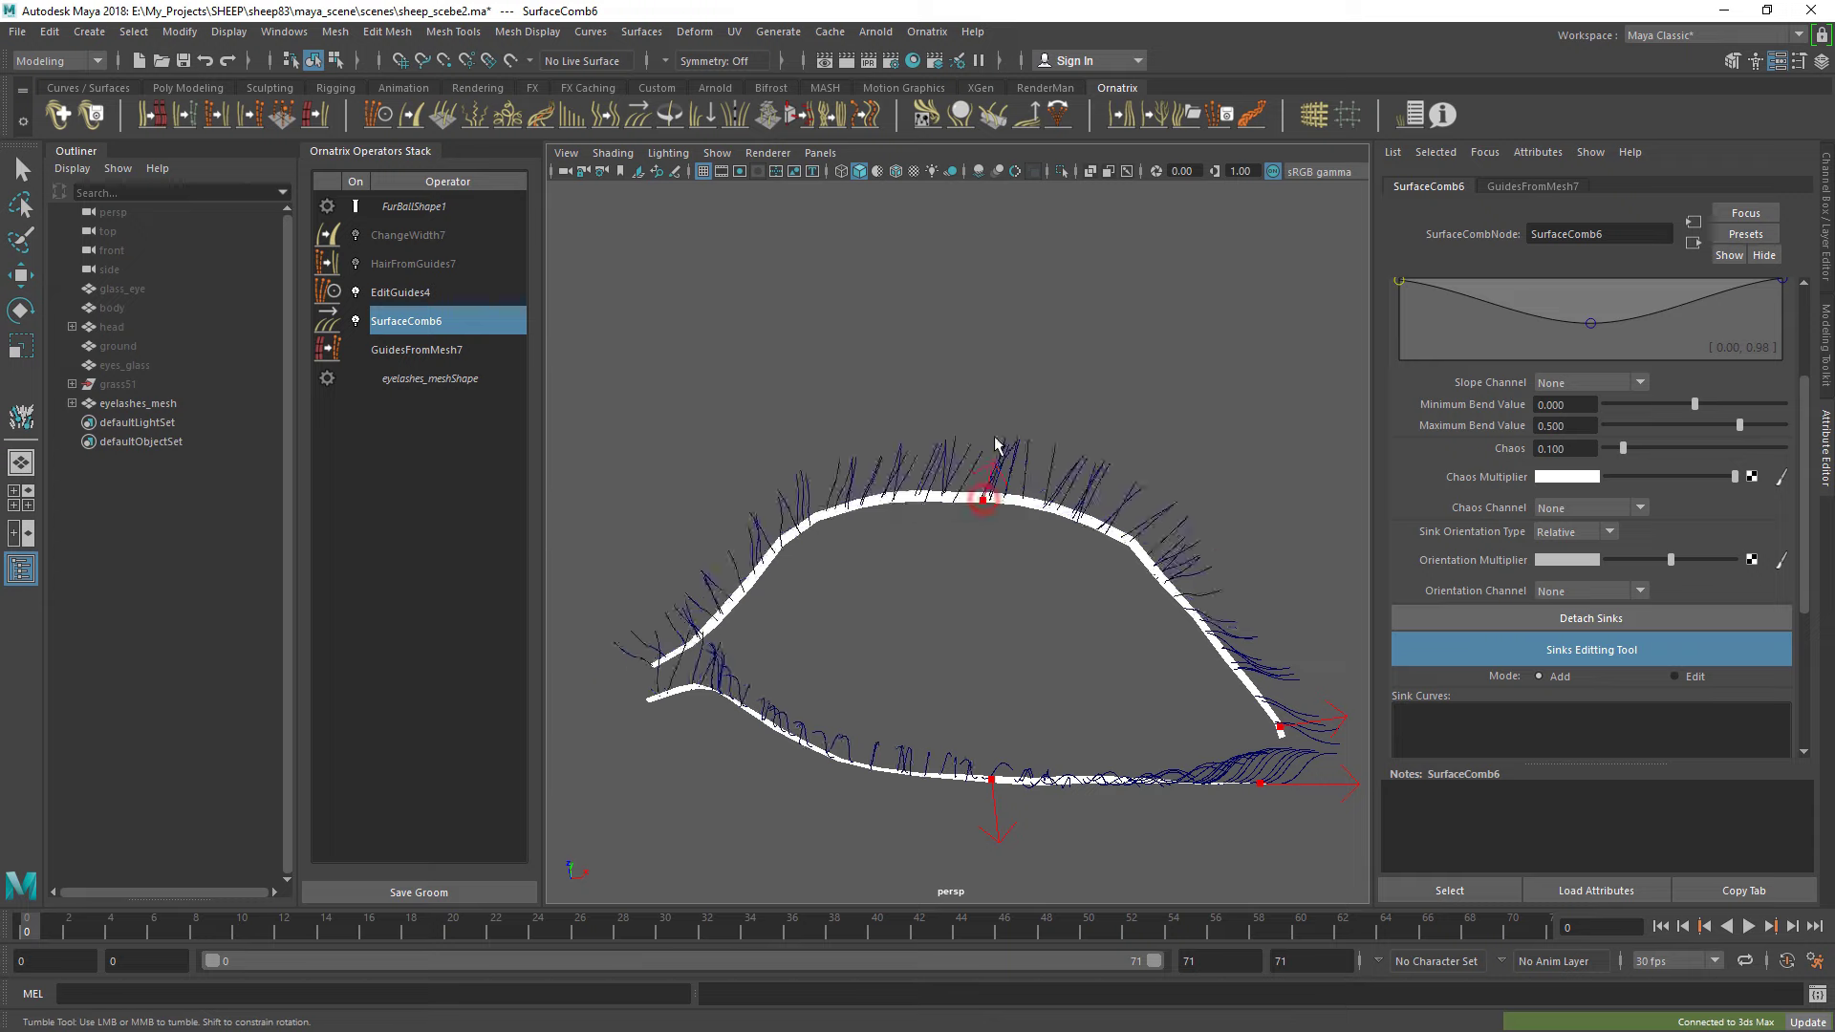
{"action": "scroll", "coordinate": [810, 436], "scroll_direction": "up", "scroll_amount": 3}
{"action": "mouse_move", "coordinate": [810, 436]}
{"action": "left_mouse_down", "text": "alt"}
{"action": "mouse_move", "coordinate": [1011, 705]}
{"action": "mouse_move", "coordinate": [797, 587]}
{"action": "left_mouse_up", "text": "alt"}
{"action": "scroll", "coordinate": [996, 731], "scroll_direction": "down", "scroll_amount": 5}
{"action": "scroll", "coordinate": [996, 731], "scroll_direction": "up", "scroll_amount": 3}
{"action": "scroll", "coordinate": [1059, 511], "scroll_direction": "down", "scroll_amount": 3}
{"action": "left_click_drag", "start_coordinate": [1058, 511], "coordinate": [908, 566], "text": "alt"}
{"action": "scroll", "coordinate": [909, 566], "scroll_direction": "down", "scroll_amount": 2}
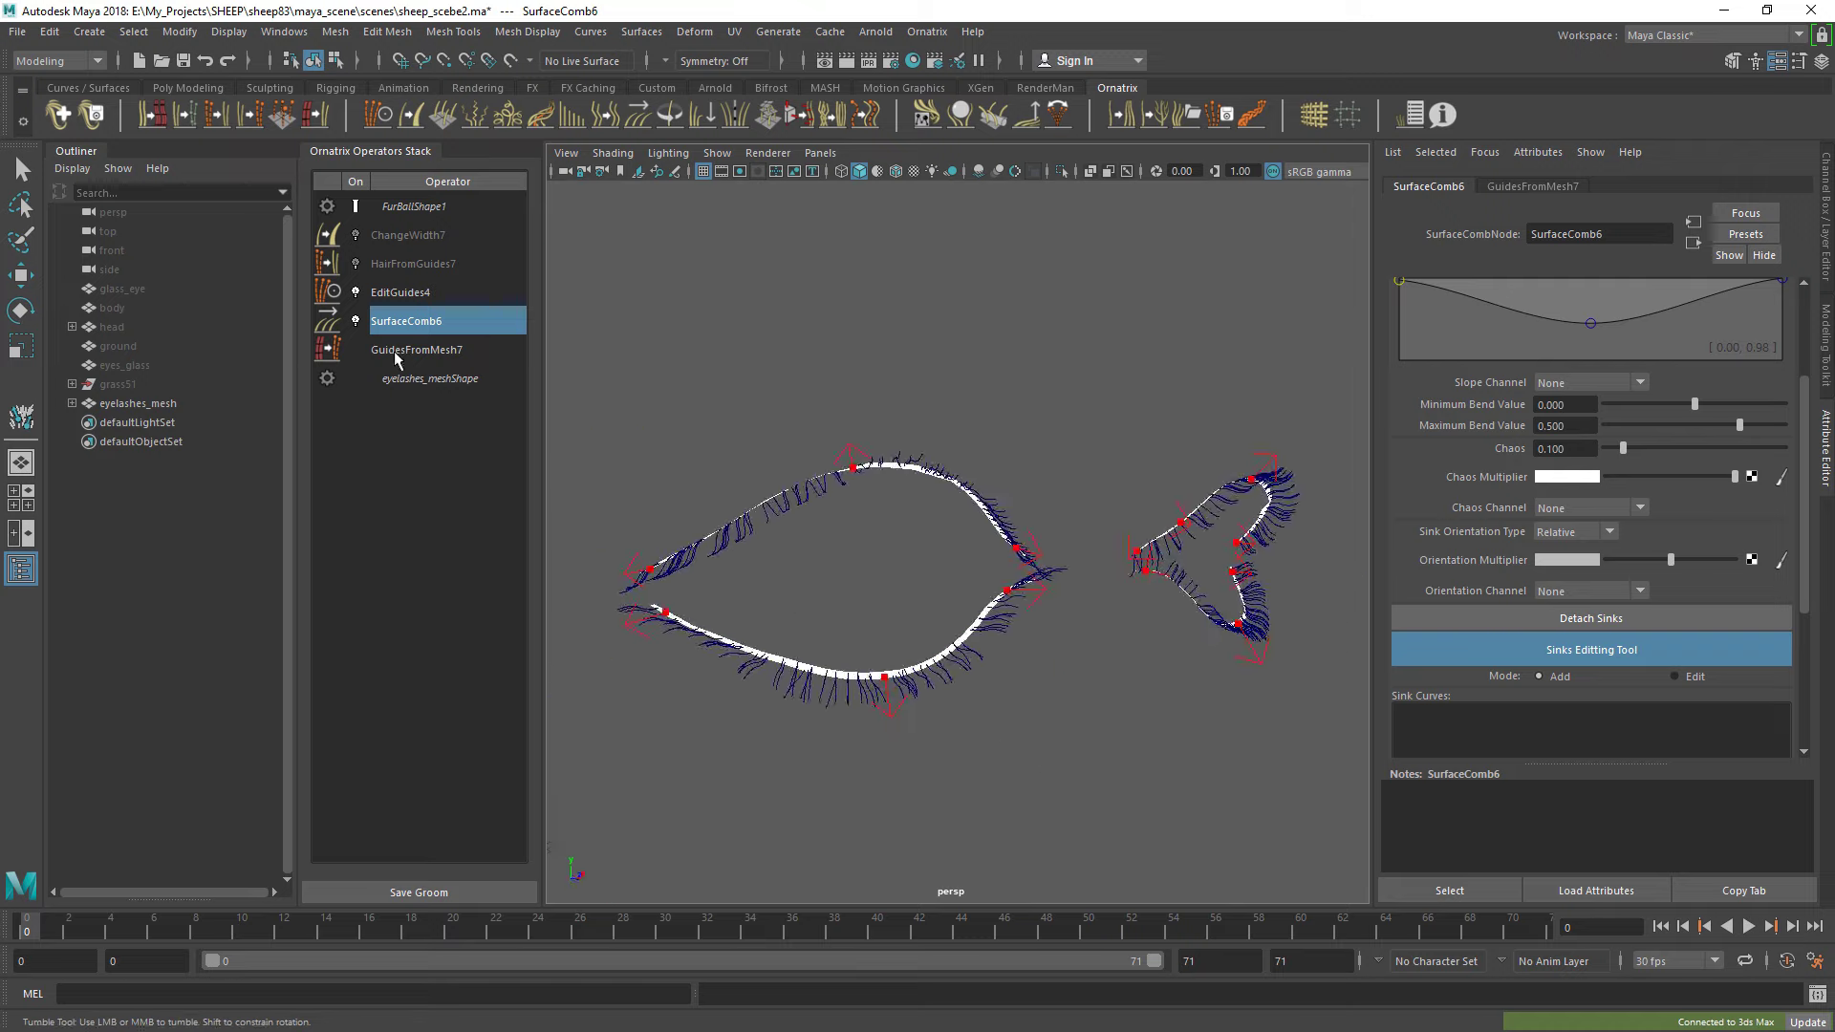
Brush the eyelash guides with Edit Guides around both eyelids
{"action": "left_click", "coordinate": [399, 291]}
{"action": "scroll", "coordinate": [1051, 593], "scroll_direction": "up", "scroll_amount": 5}
{"action": "left_click_drag", "start_coordinate": [1019, 547], "coordinate": [946, 669], "text": "alt"}
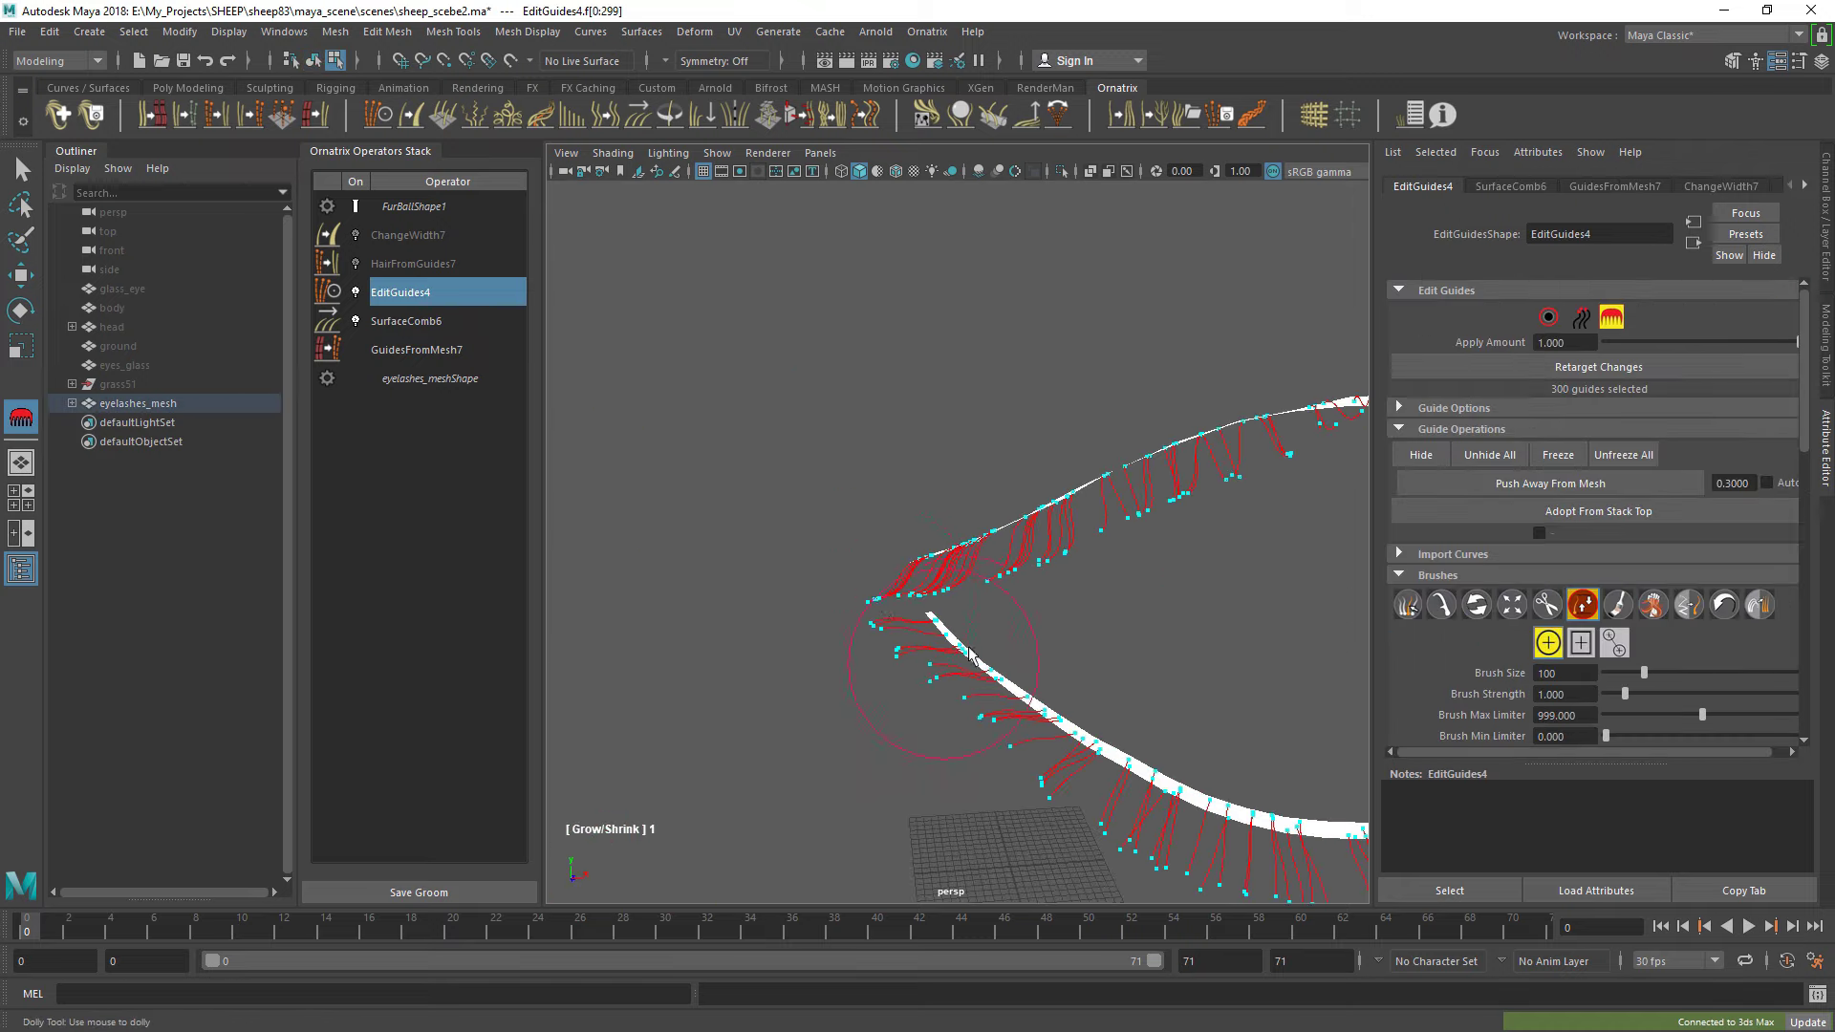
{"action": "left_click_drag", "start_coordinate": [946, 558], "coordinate": [937, 383], "text": "alt"}
{"action": "middle_click_drag", "start_coordinate": [936, 382], "coordinate": [1090, 630], "text": "alt"}
{"action": "mouse_move", "coordinate": [1090, 630]}
{"action": "left_mouse_down", "text": "alt"}
{"action": "mouse_move", "coordinate": [927, 619]}
{"action": "mouse_move", "coordinate": [975, 483]}
{"action": "mouse_move", "coordinate": [799, 634]}
{"action": "mouse_move", "coordinate": [880, 592]}
{"action": "mouse_move", "coordinate": [1188, 634]}
{"action": "mouse_move", "coordinate": [1057, 655]}
{"action": "left_mouse_up", "text": "alt"}
{"action": "scroll", "coordinate": [799, 635], "scroll_direction": "up", "scroll_amount": 5}
{"action": "scroll", "coordinate": [1057, 656], "scroll_direction": "down", "scroll_amount": 5}
{"action": "middle_click_drag", "start_coordinate": [1057, 655], "coordinate": [965, 611], "text": "alt"}
{"action": "key", "text": "ctrl+z"}
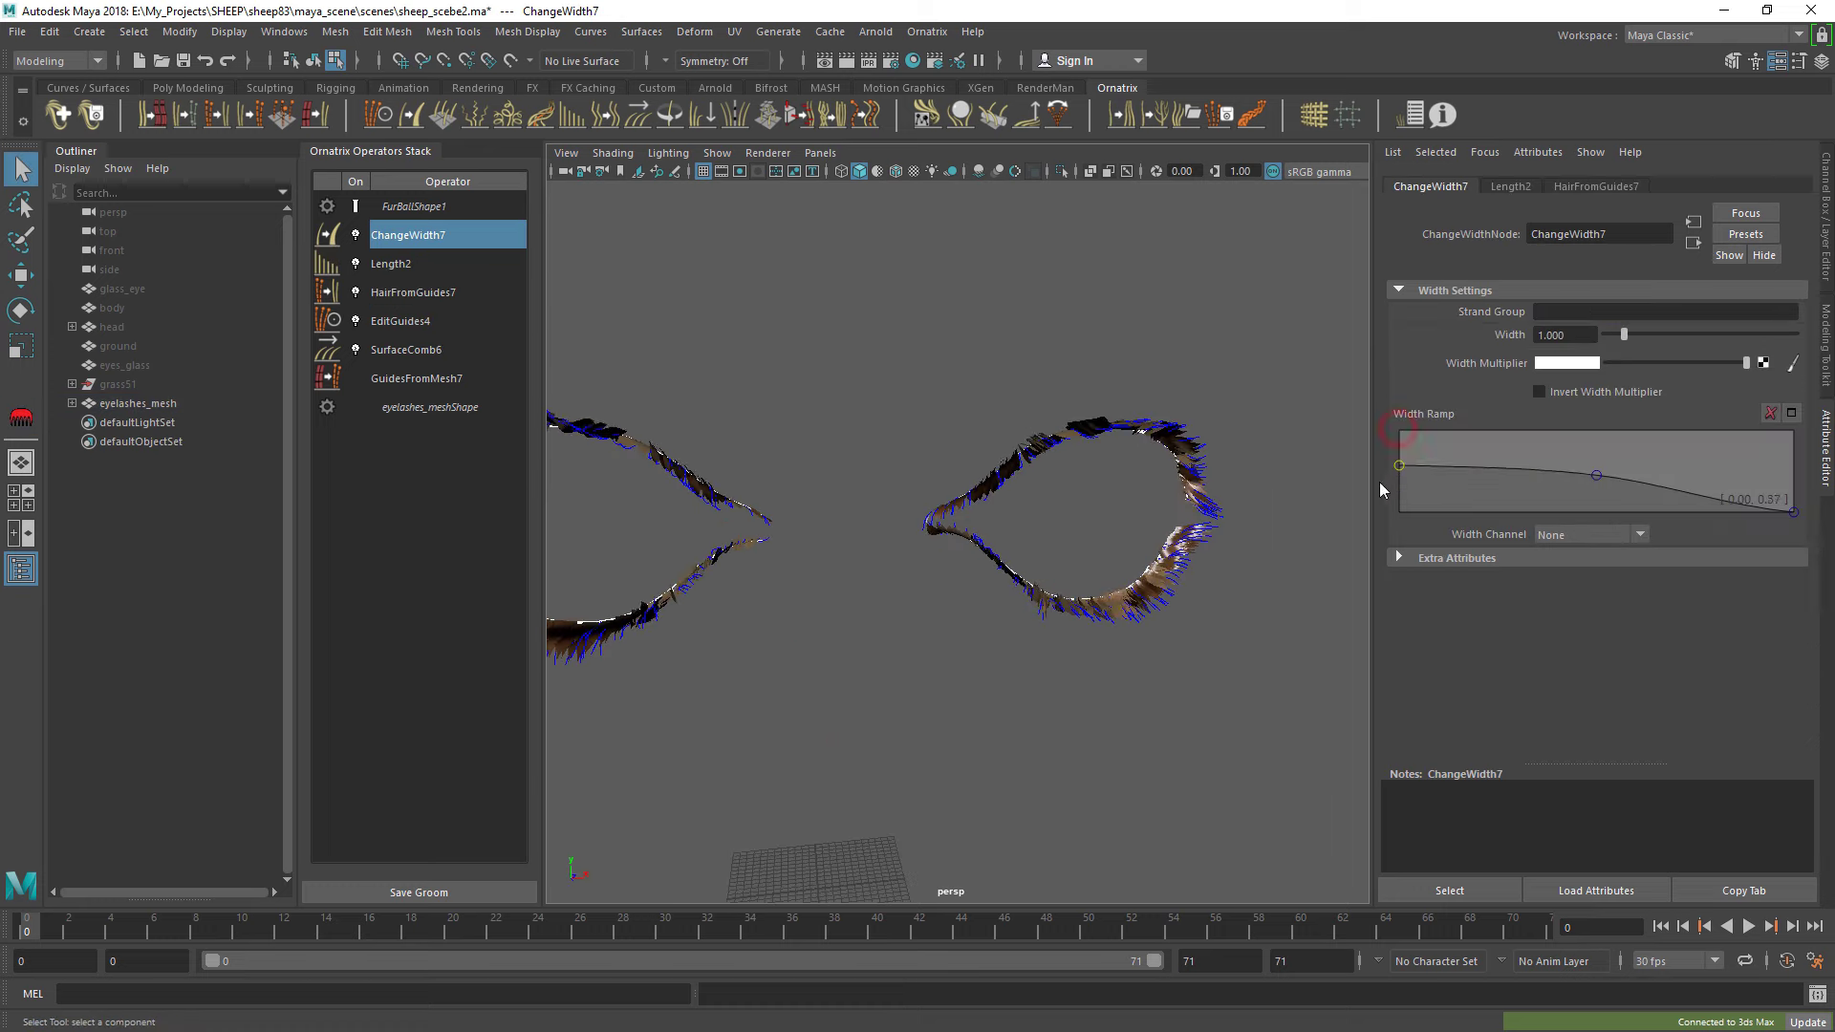
Make the eyelash strands much thinner and add a Clump operator to the lash stack
{"action": "left_click_drag", "start_coordinate": [1623, 334], "coordinate": [1609, 336]}
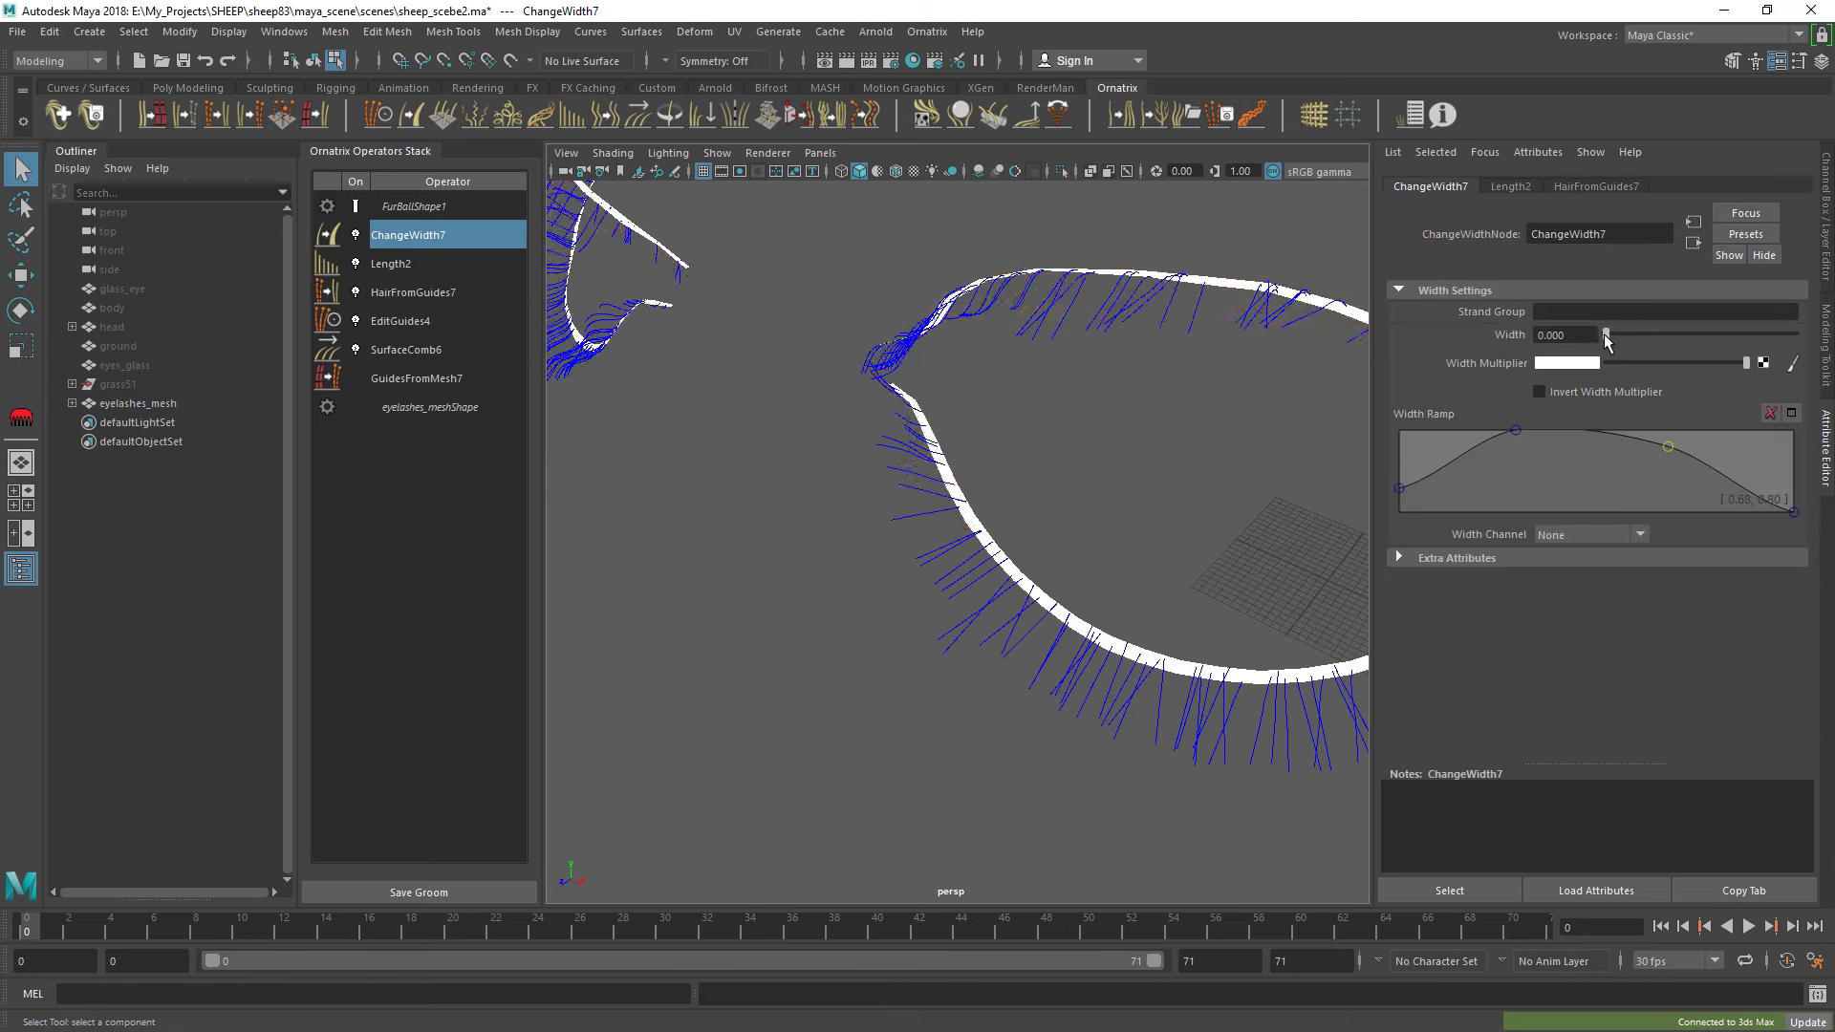
{"action": "scroll", "coordinate": [1064, 580], "scroll_direction": "down", "scroll_amount": 3}
{"action": "scroll", "coordinate": [1057, 564], "scroll_direction": "up", "scroll_amount": 5}
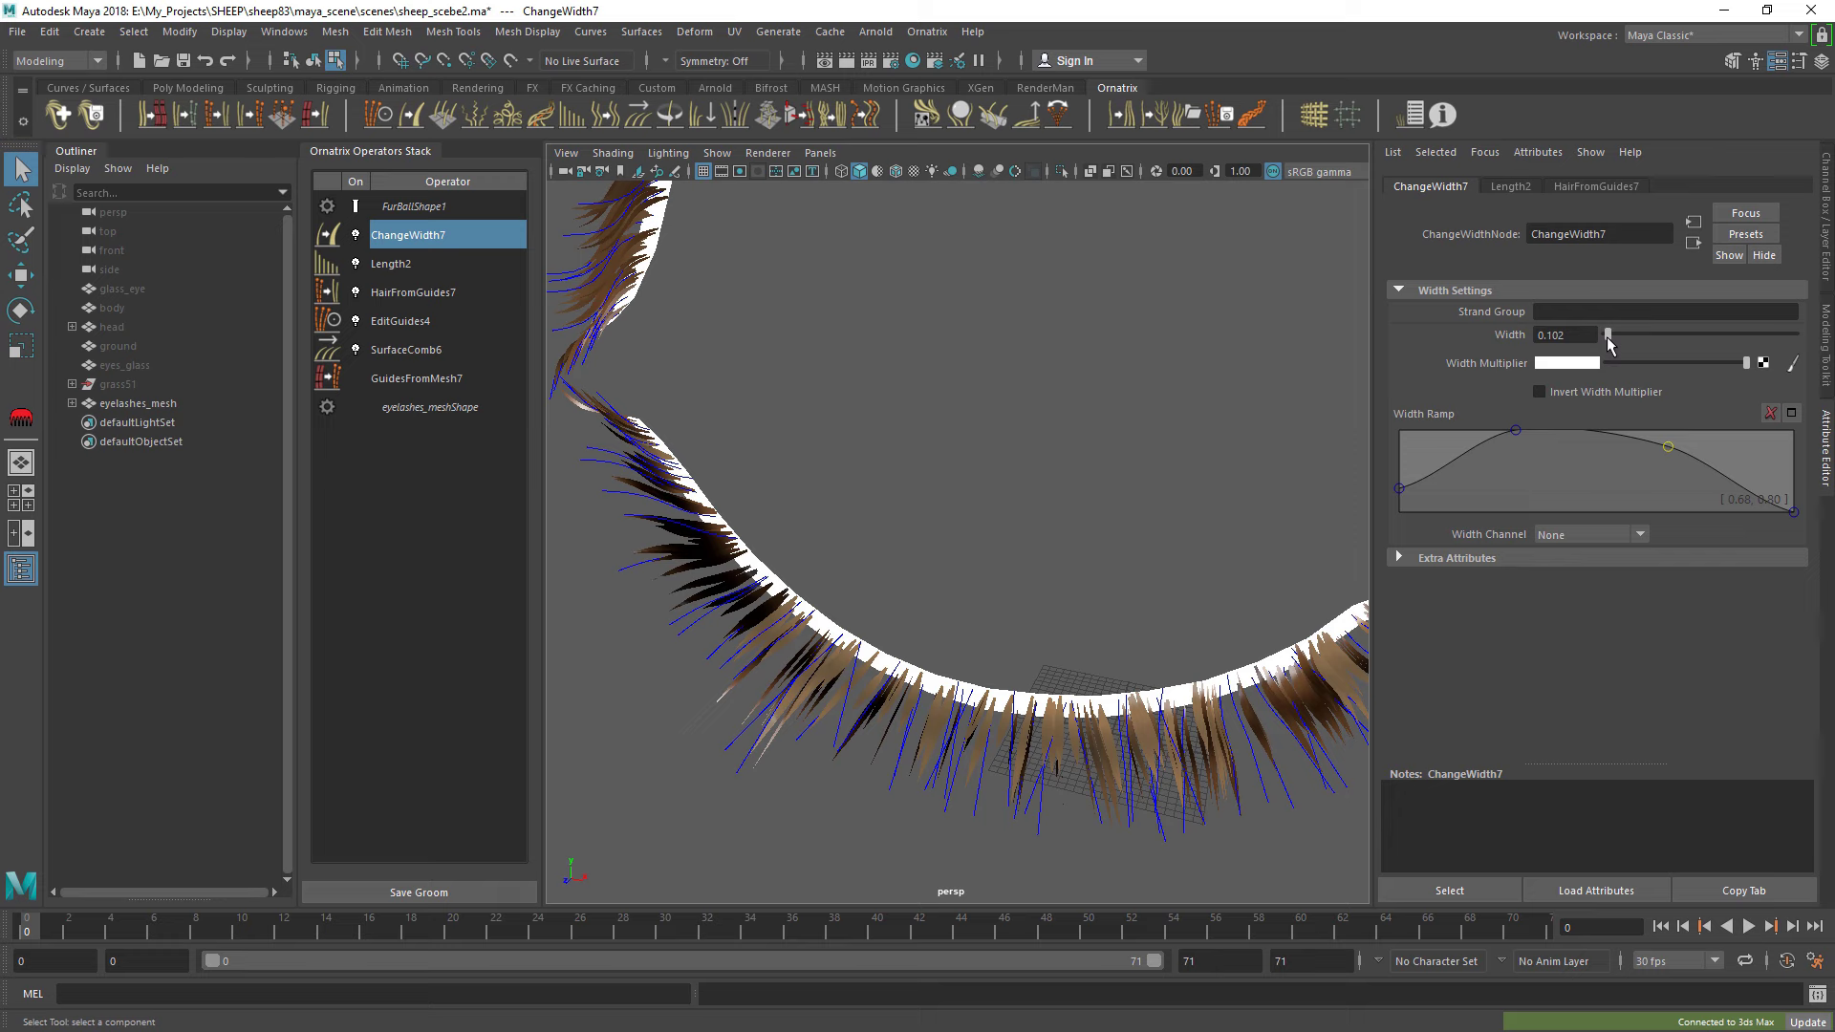
{"action": "left_click", "coordinate": [391, 264]}
{"action": "left_click", "coordinate": [413, 292]}
{"action": "left_click", "coordinate": [506, 115]}
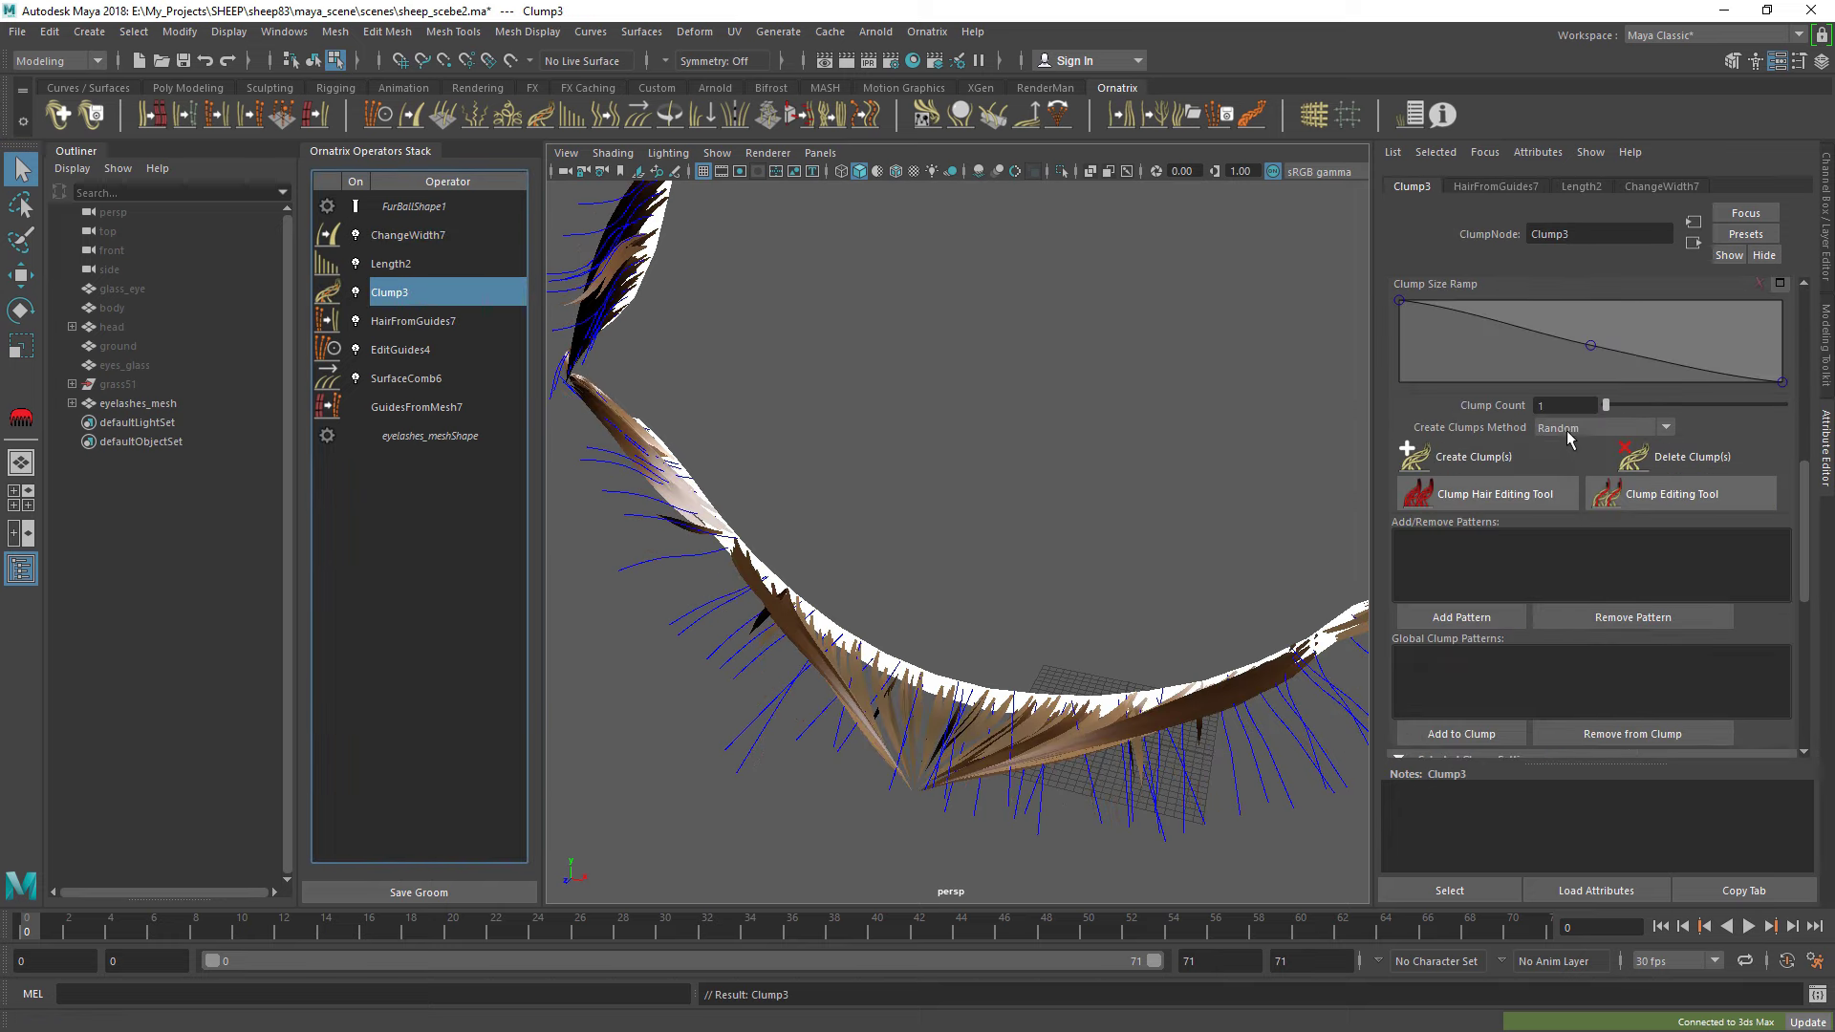
{"action": "left_click", "coordinate": [408, 235]}
{"action": "scroll", "coordinate": [1106, 573], "scroll_direction": "up", "scroll_amount": 2}
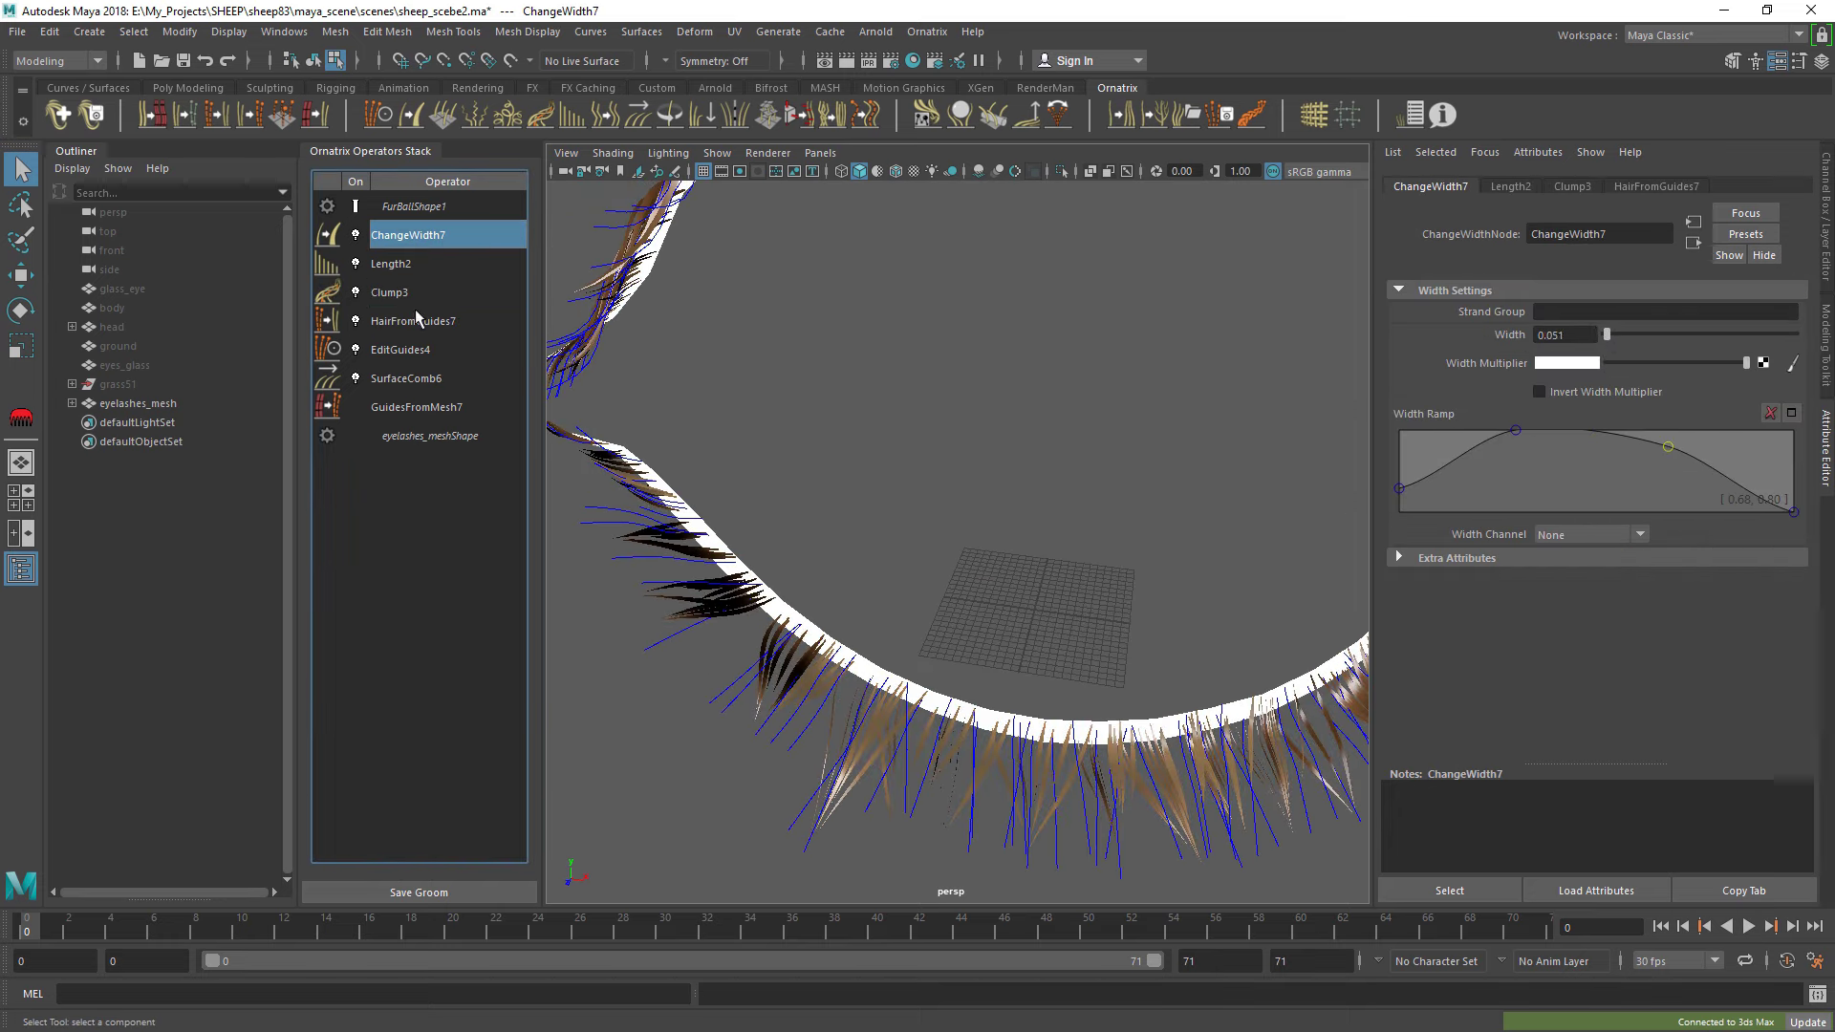
{"action": "left_click", "coordinate": [412, 321]}
Set the eyelash HairFromGuides7 render count to 3000 and viewport count fraction to 1
{"action": "left_click", "coordinate": [1539, 457]}
{"action": "type", "text": "3000"}
{"action": "key", "text": "Tab"}
{"action": "type", "text": "1"}
{"action": "key", "text": "Return"}
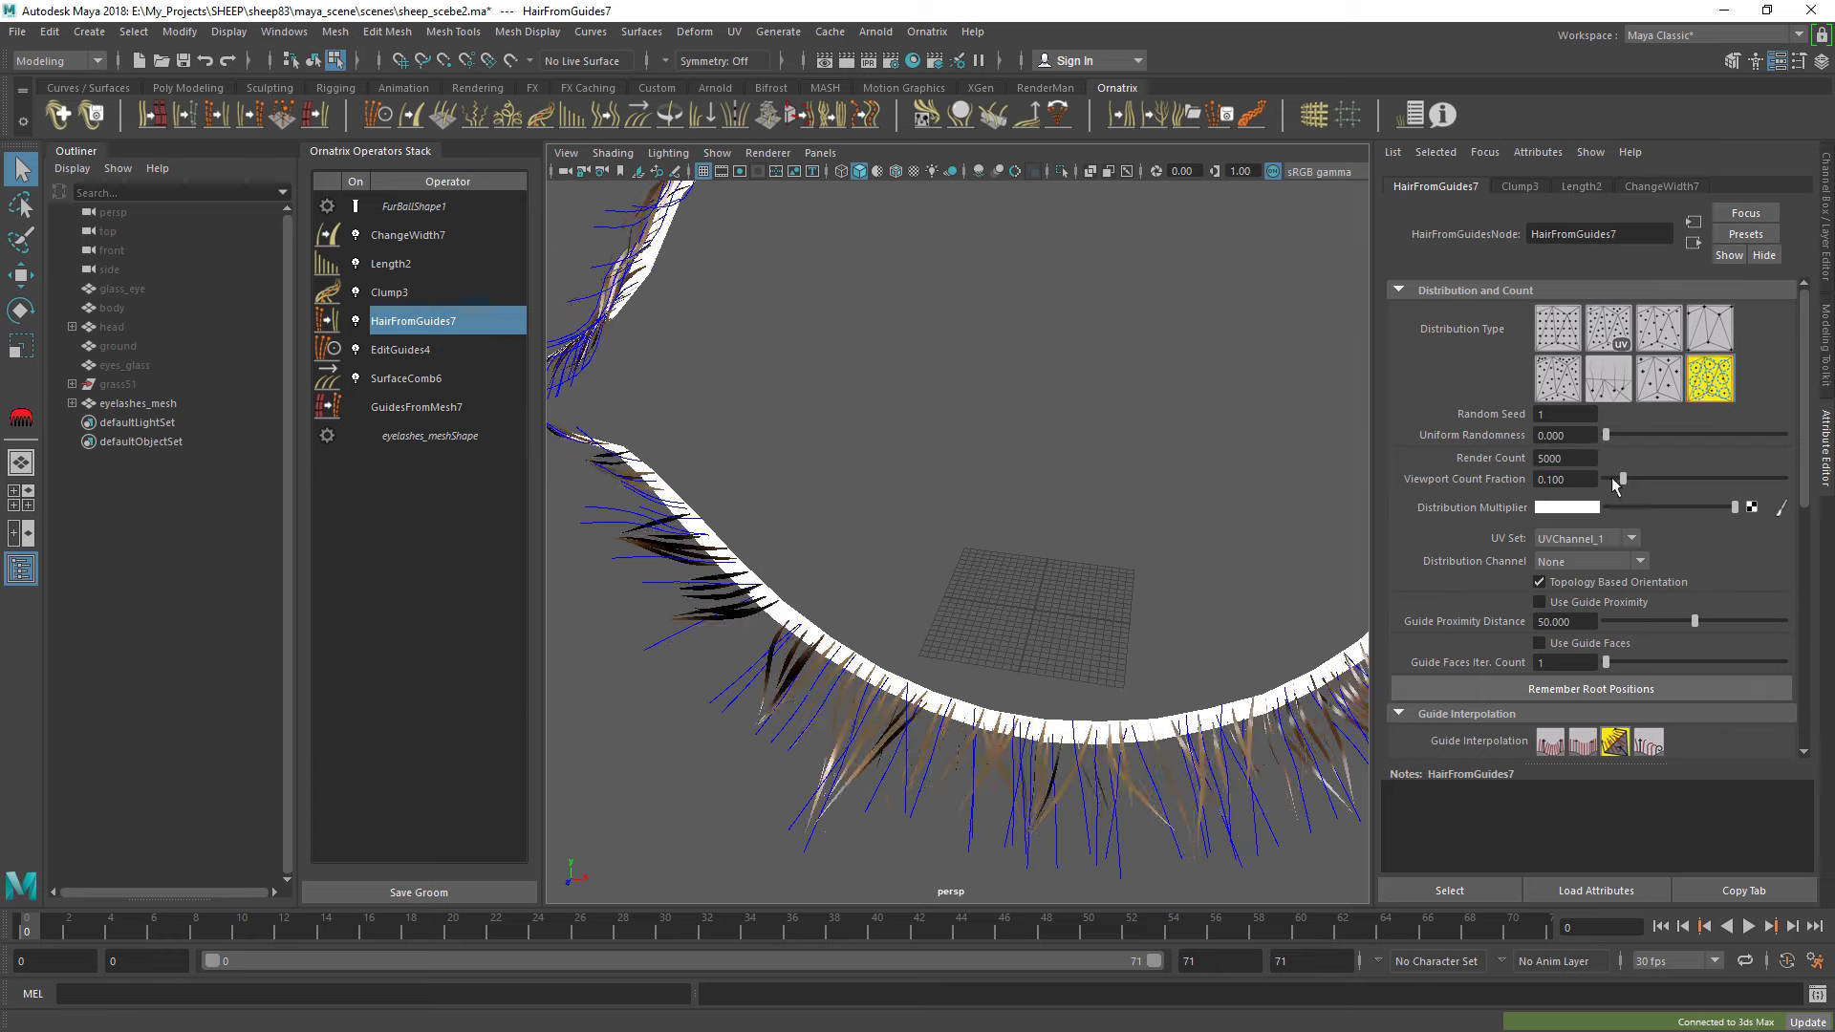
{"action": "scroll", "coordinate": [977, 561], "scroll_direction": "down", "scroll_amount": 3}
Switch the eyelash Clump3 creation method to Random
{"action": "left_click", "coordinate": [1519, 187]}
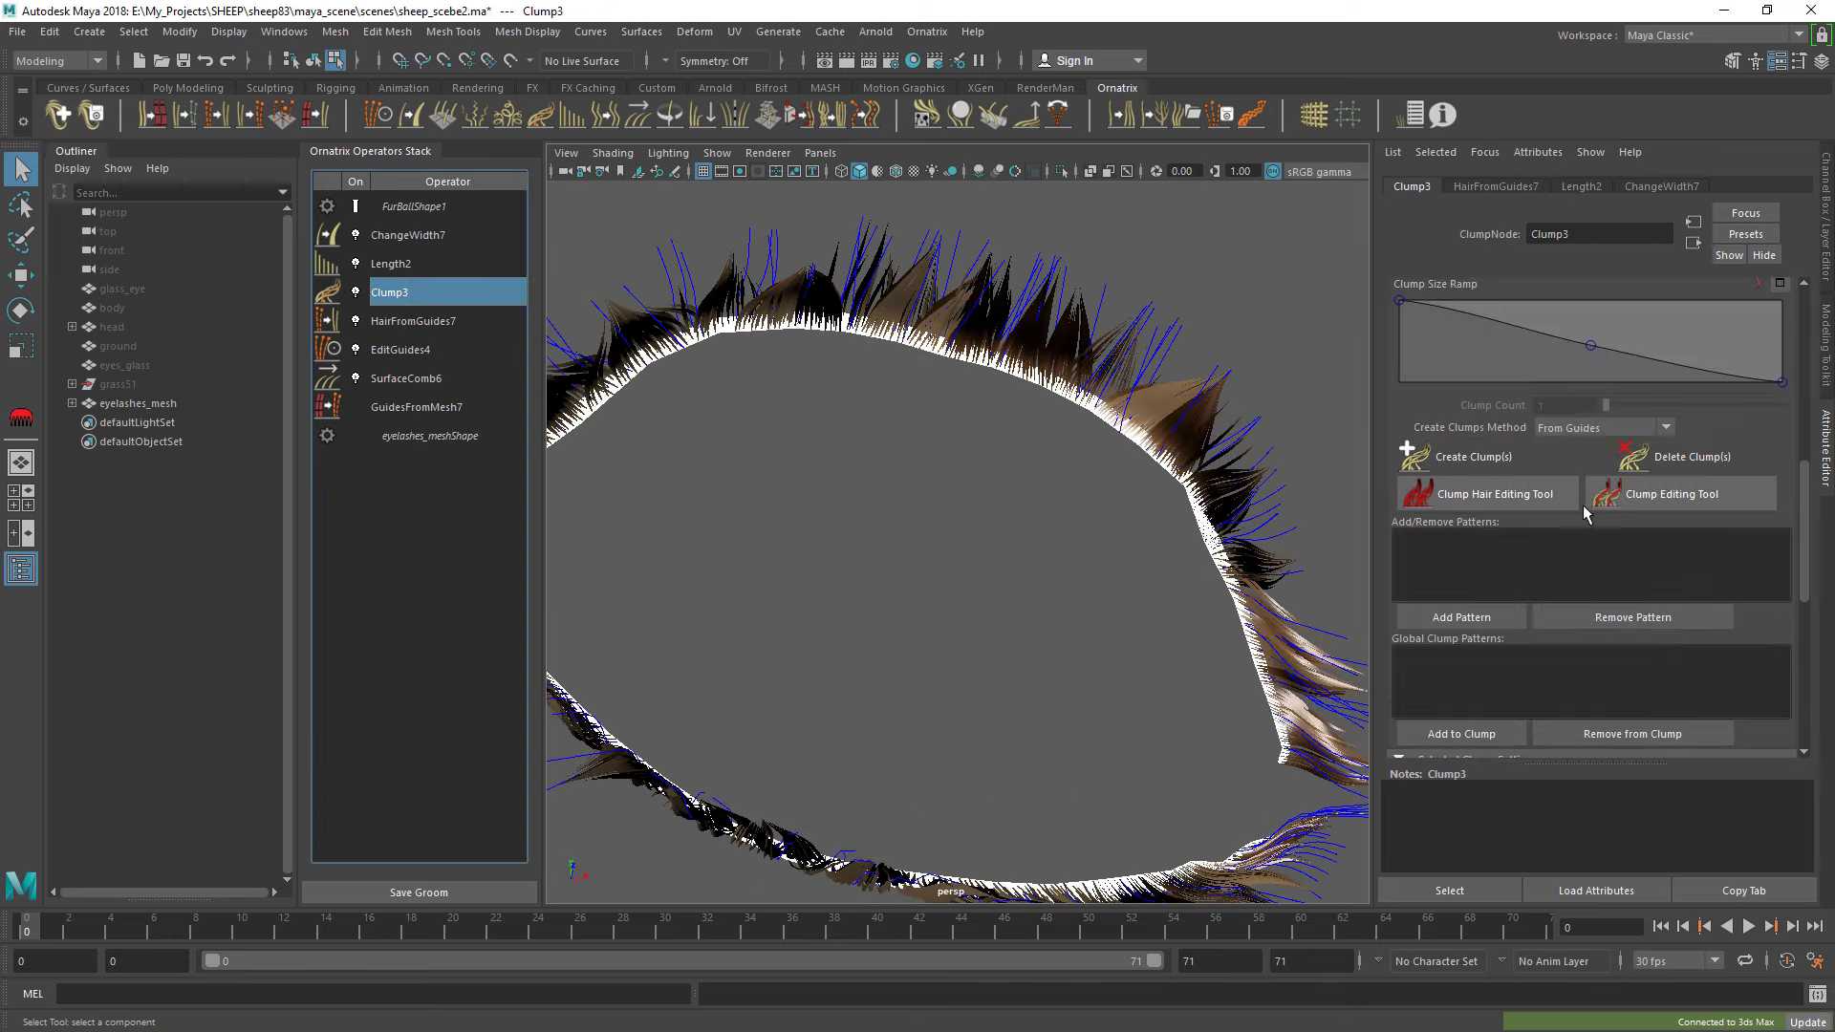
{"action": "left_click", "coordinate": [1505, 459]}
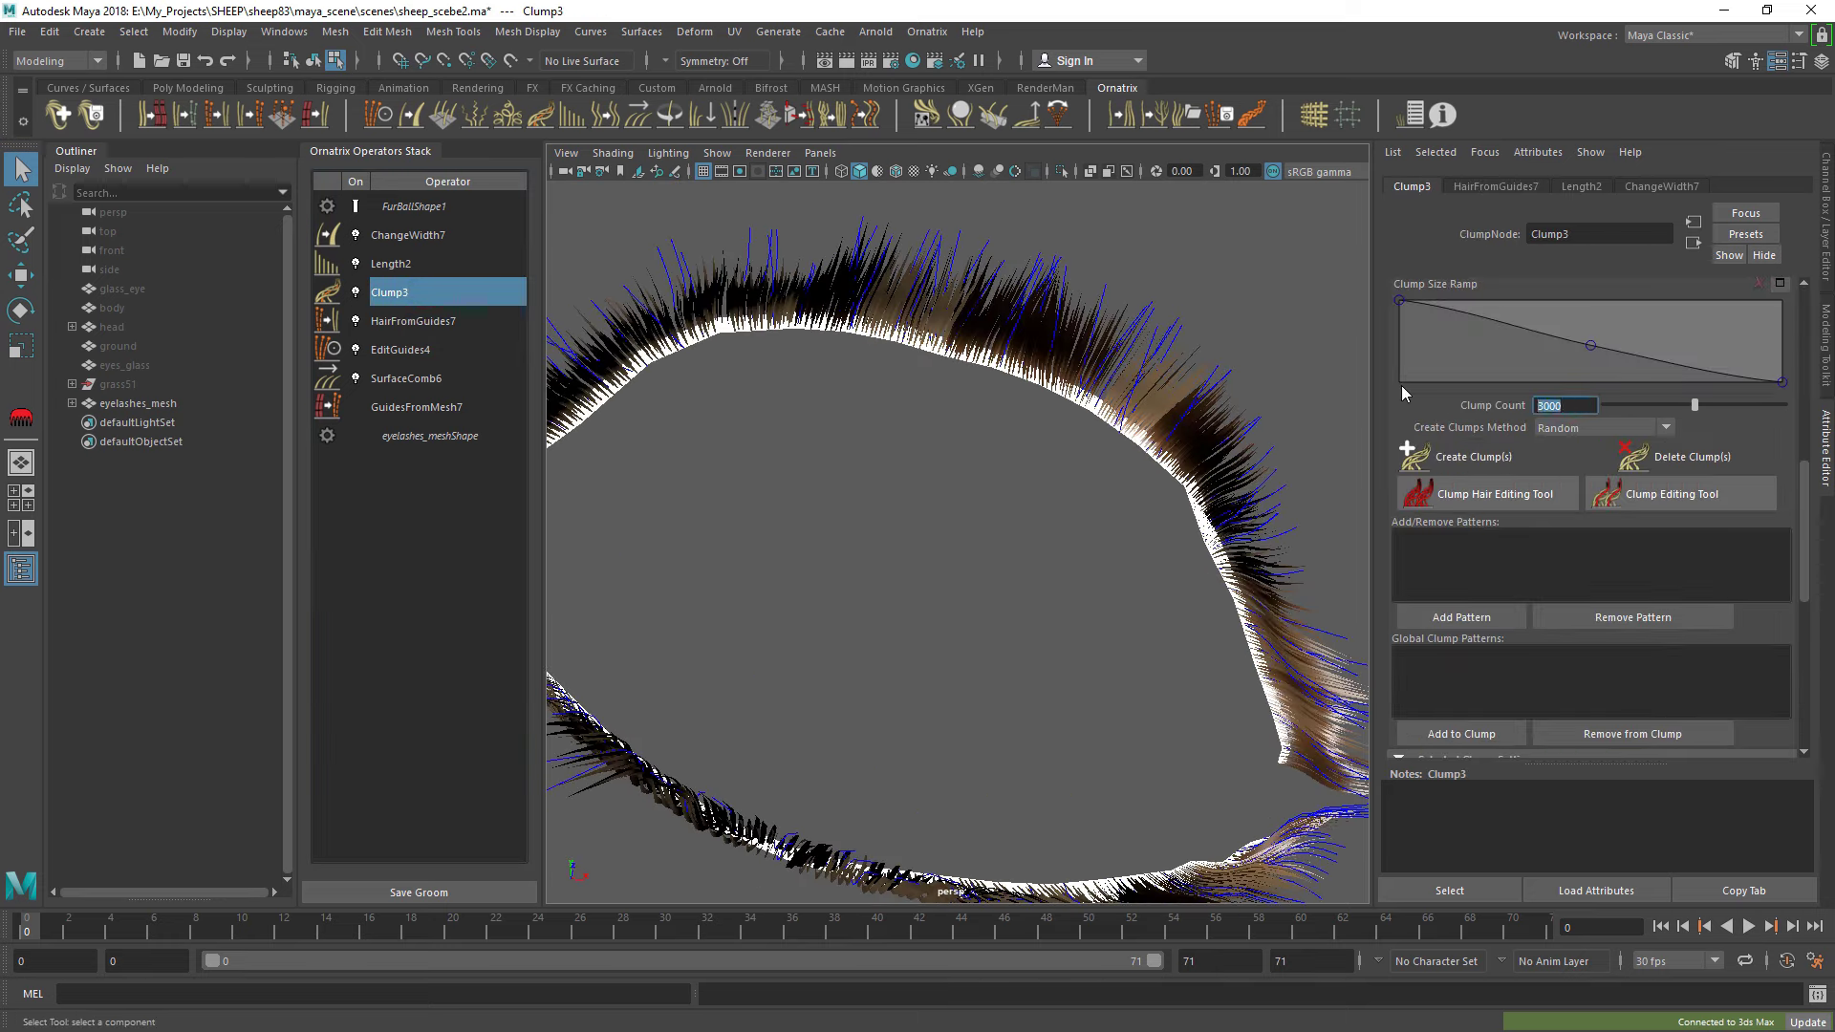
{"action": "left_click_drag", "start_coordinate": [1147, 506], "coordinate": [968, 560], "text": "alt"}
Add Frizz to the eyelashes and raise the middle of its Amount Ramp
{"action": "left_click", "coordinate": [475, 115]}
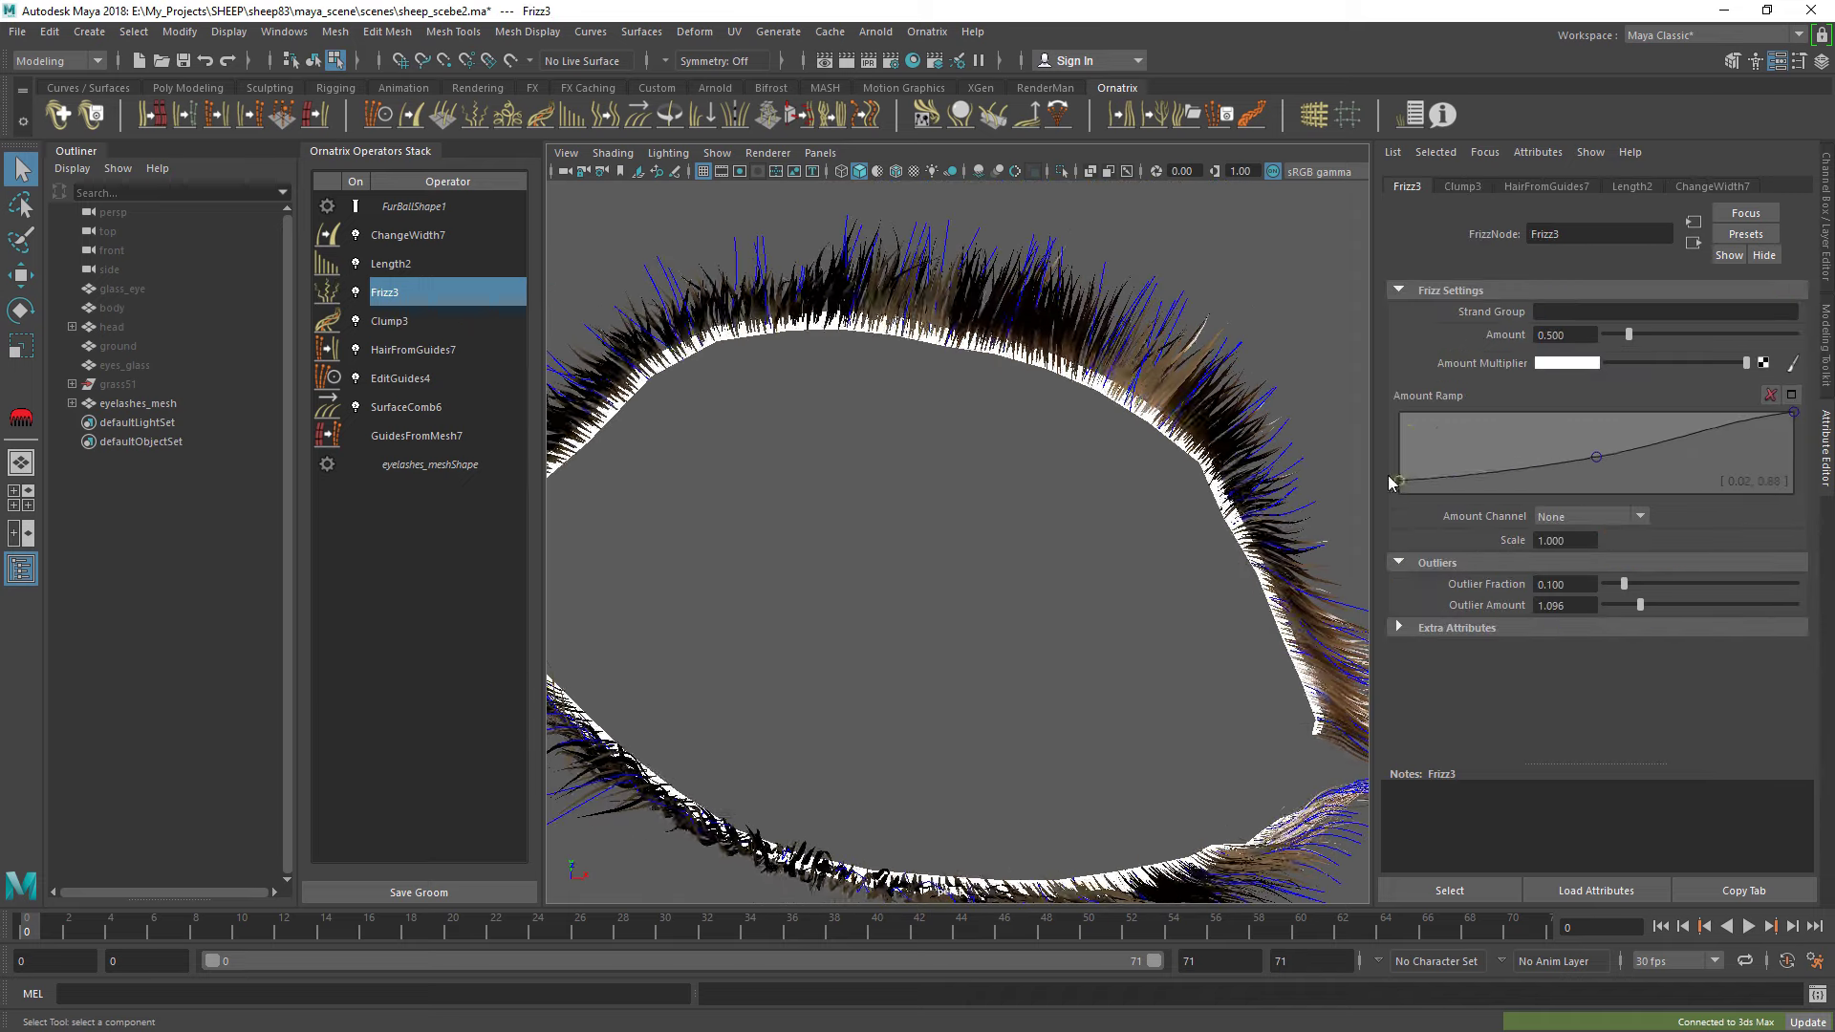
{"action": "left_click", "coordinate": [1445, 411]}
{"action": "left_click_drag", "start_coordinate": [1594, 461], "coordinate": [1654, 426]}
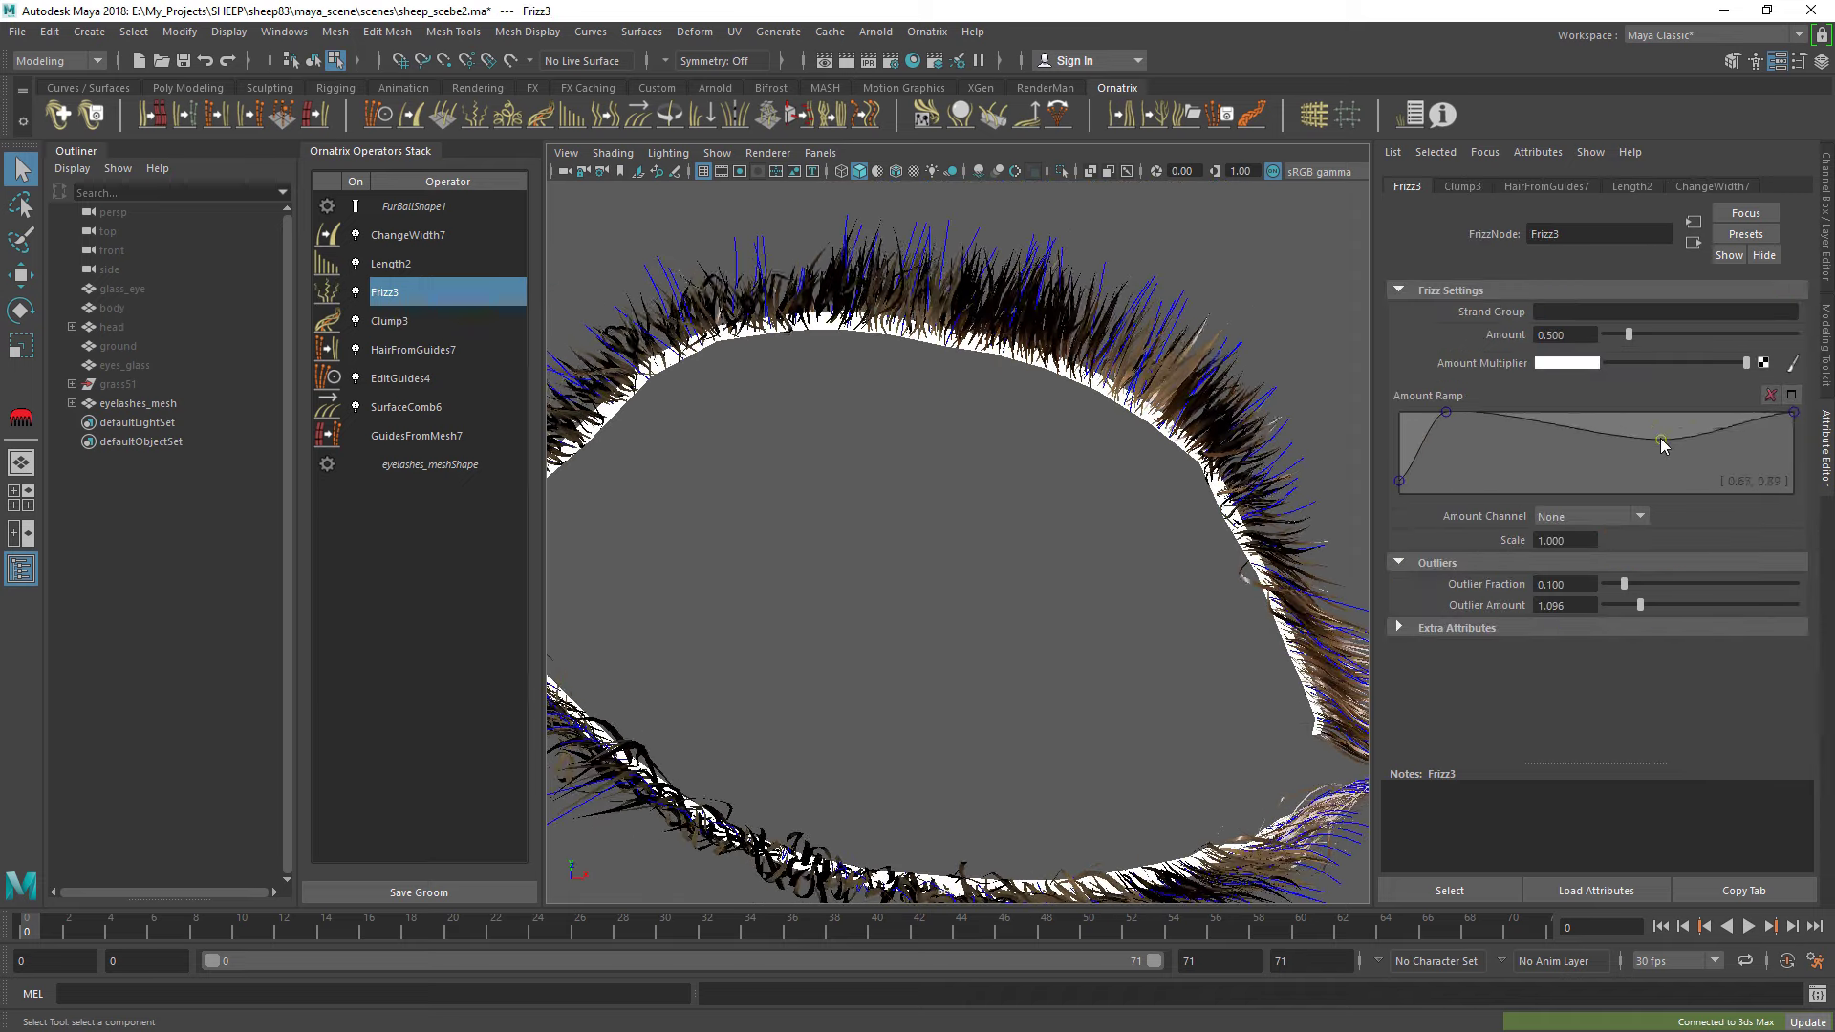
{"action": "left_click_drag", "start_coordinate": [1628, 334], "coordinate": [1638, 336]}
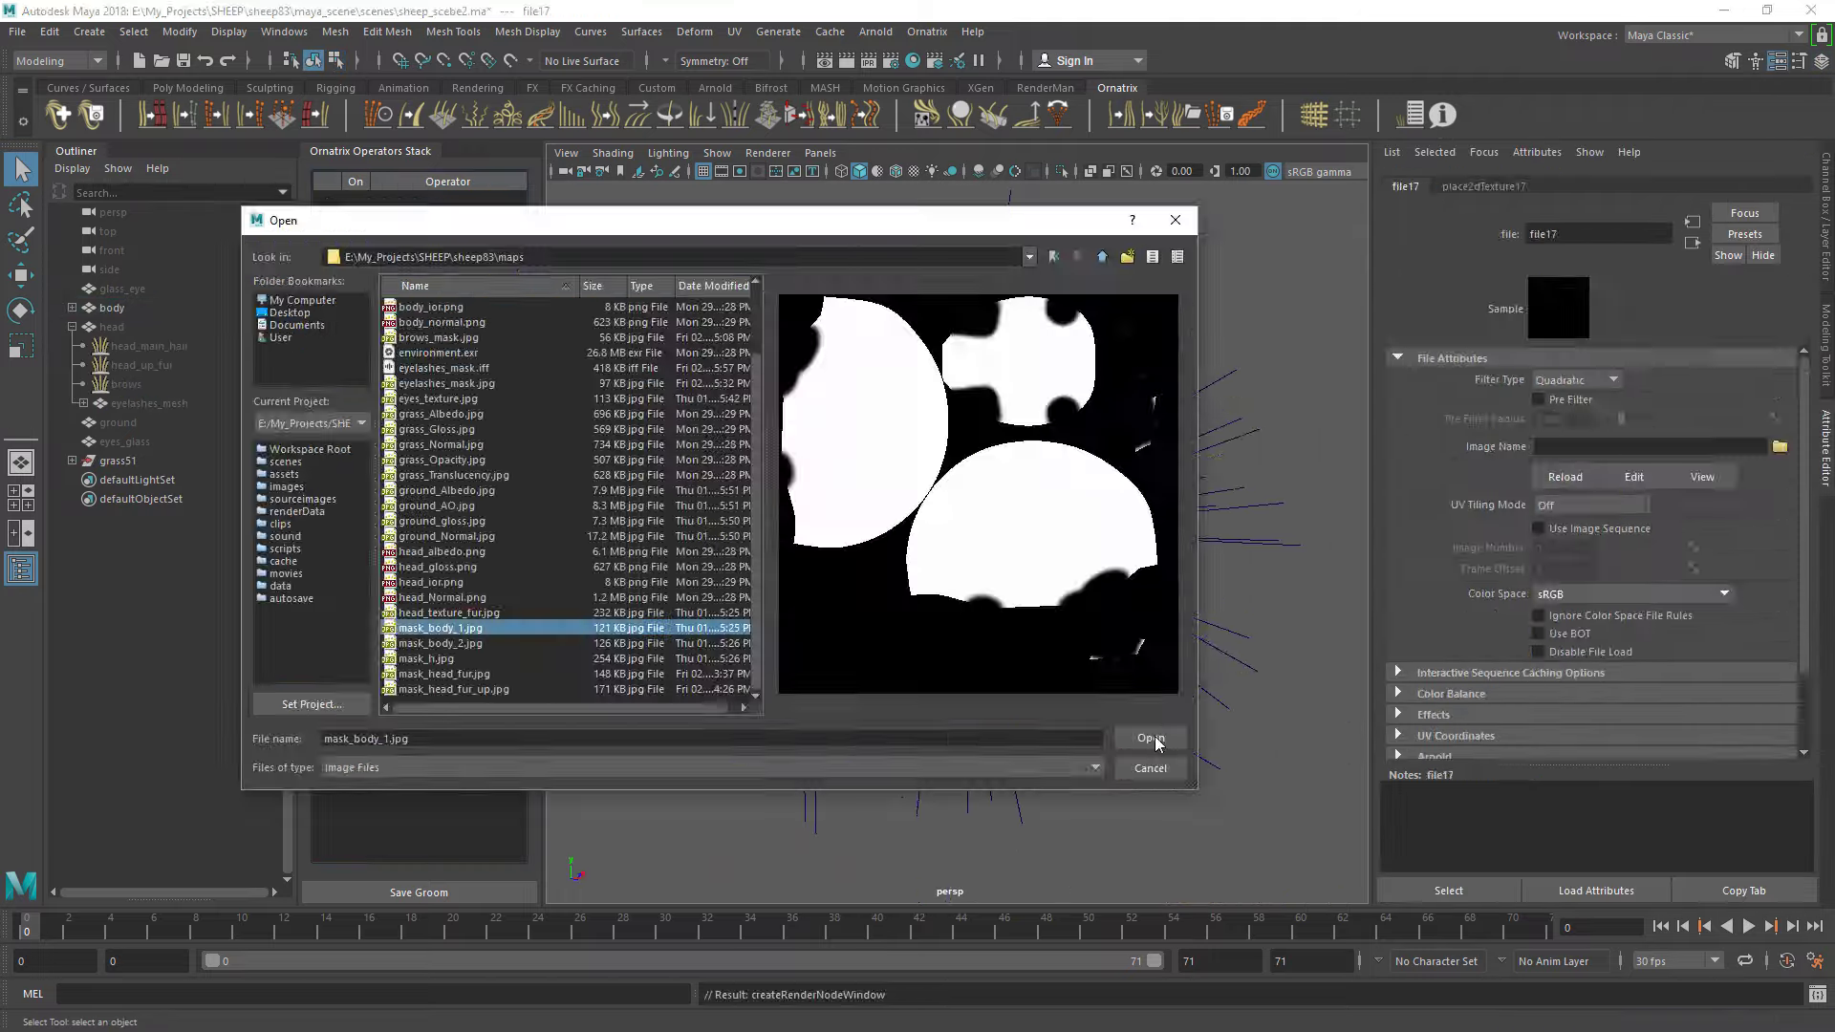
Apply the distribution map to the body guides and raise the HairFromGuides render count
{"action": "left_click", "coordinate": [1151, 739]}
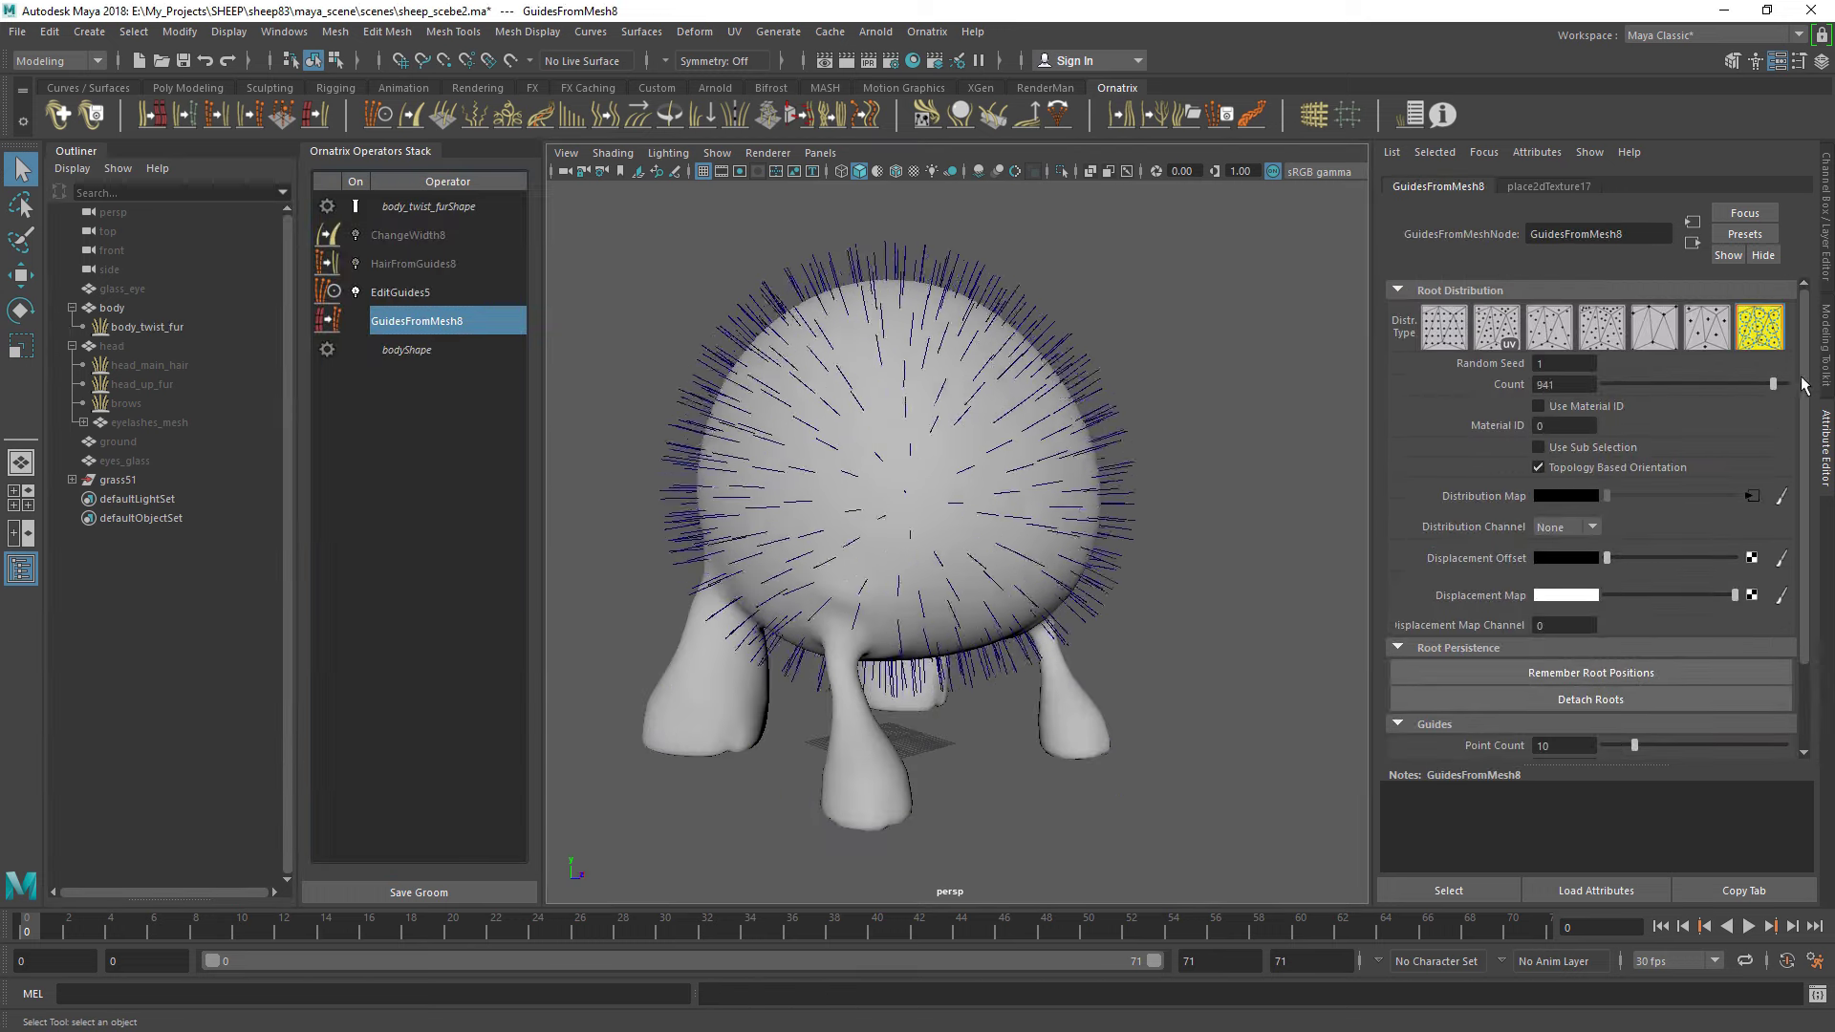
{"action": "left_click", "coordinate": [413, 263]}
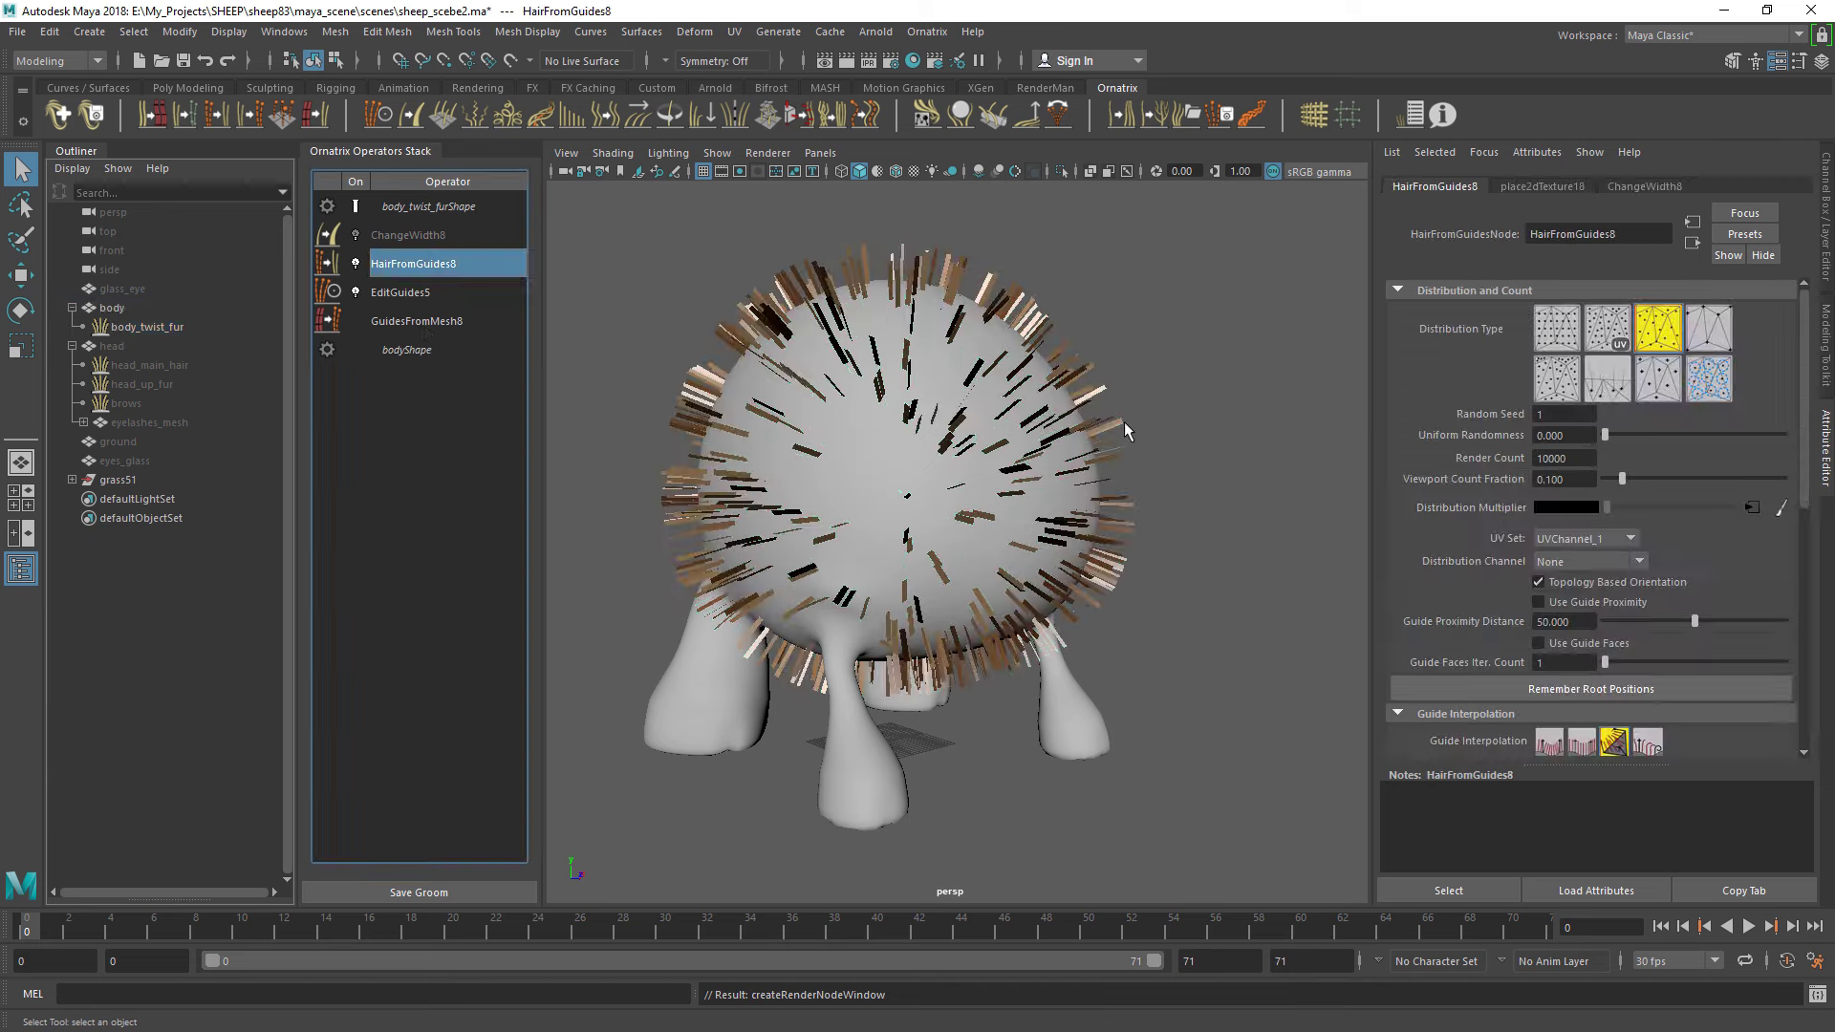
{"action": "key", "text": "Return"}
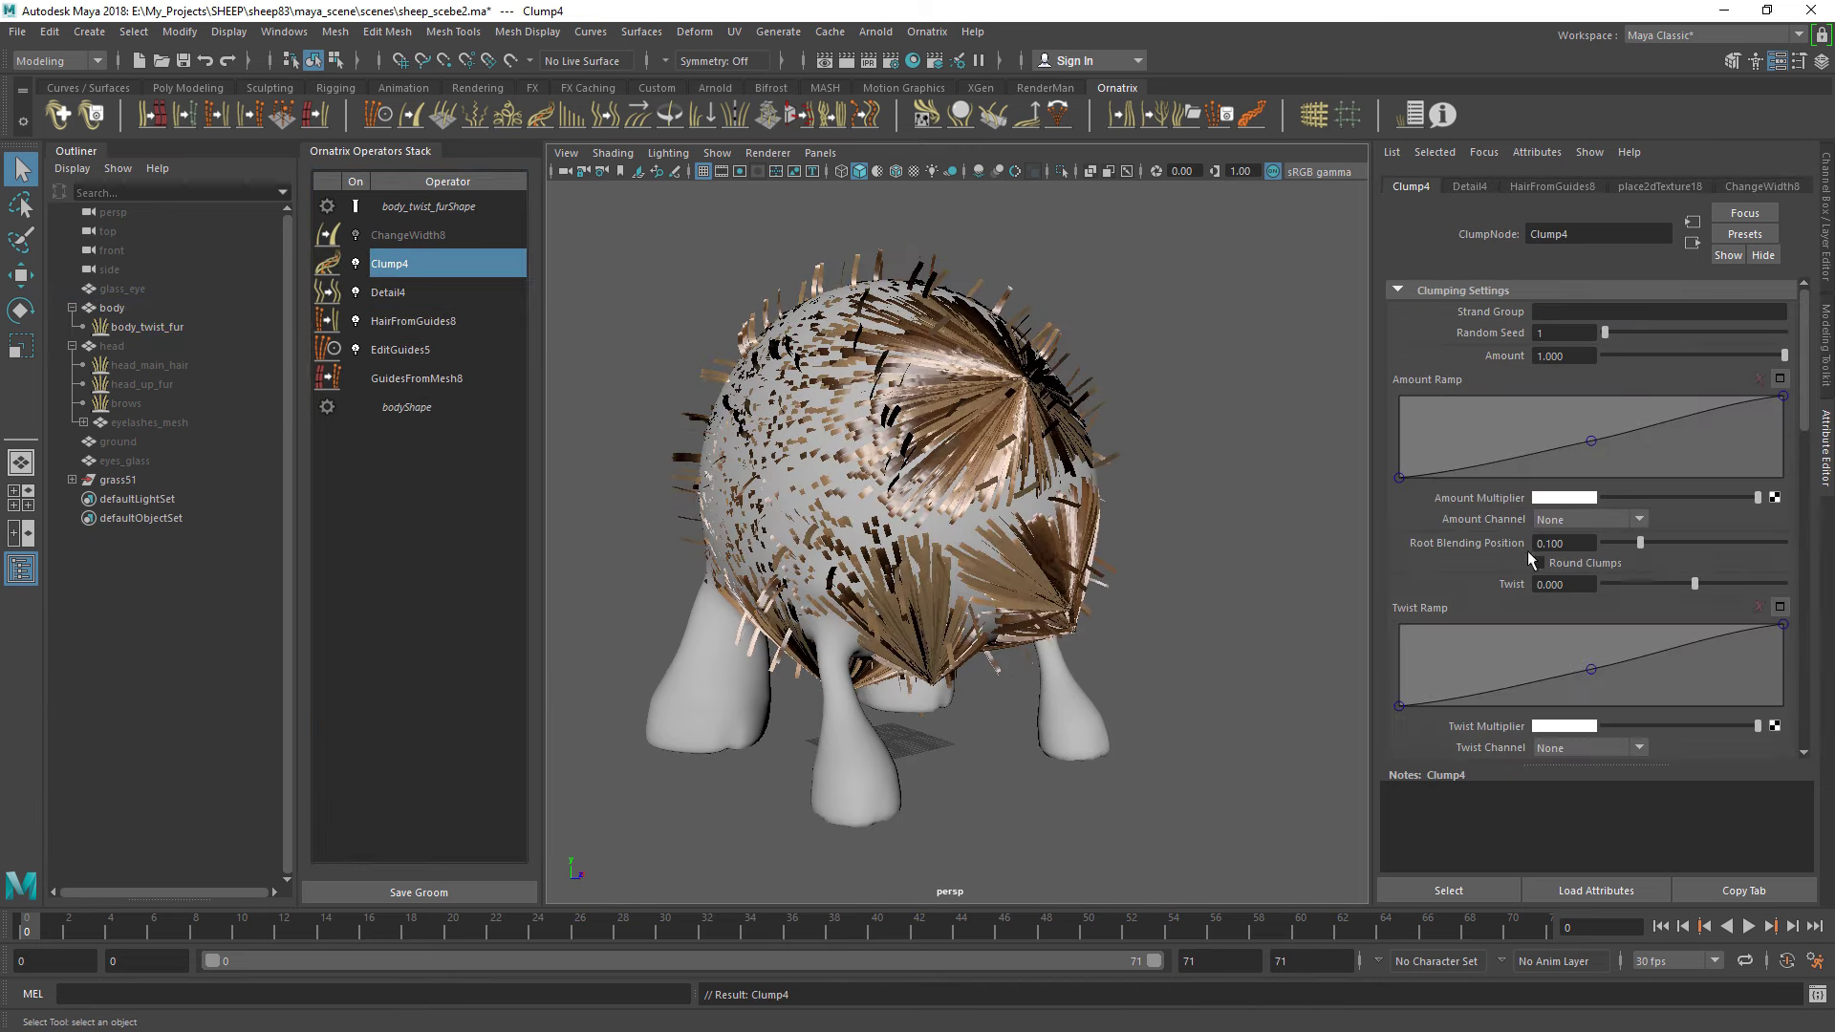
{"action": "scroll", "coordinate": [1574, 498], "scroll_direction": "down", "scroll_amount": 5}
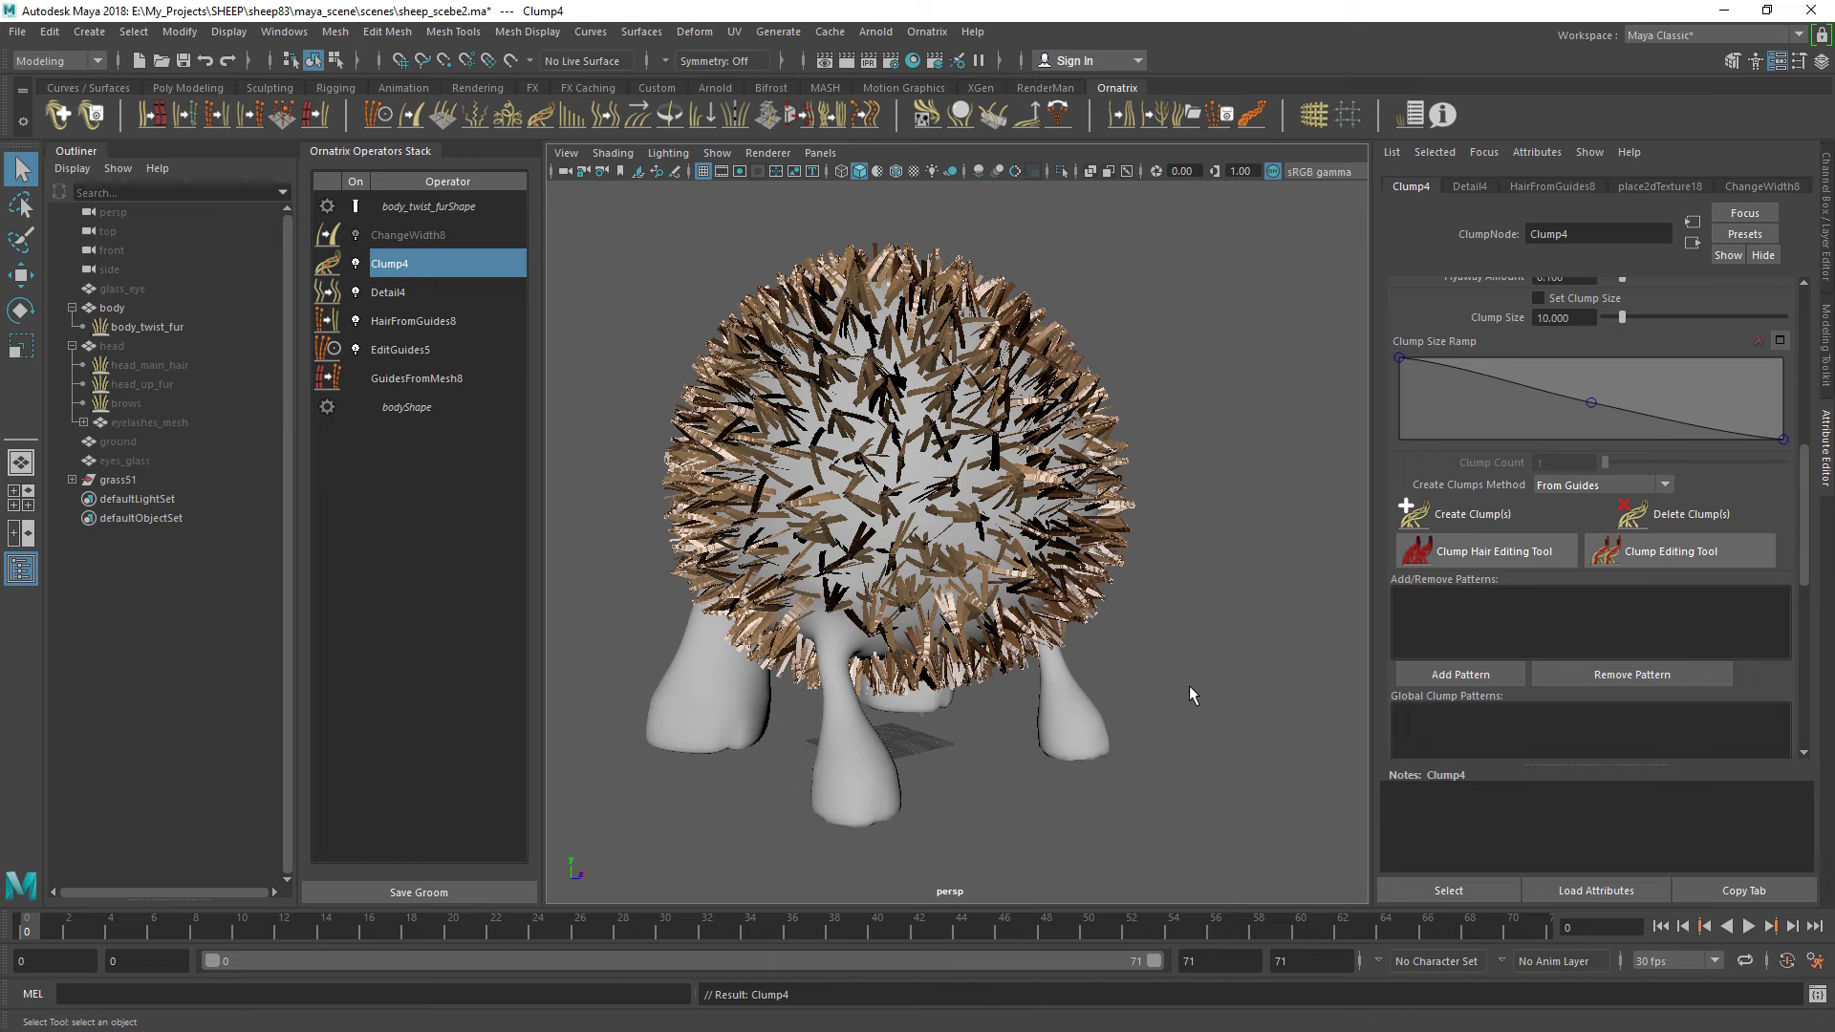
{"action": "left_click", "coordinate": [436, 323]}
{"action": "left_click", "coordinate": [1577, 478]}
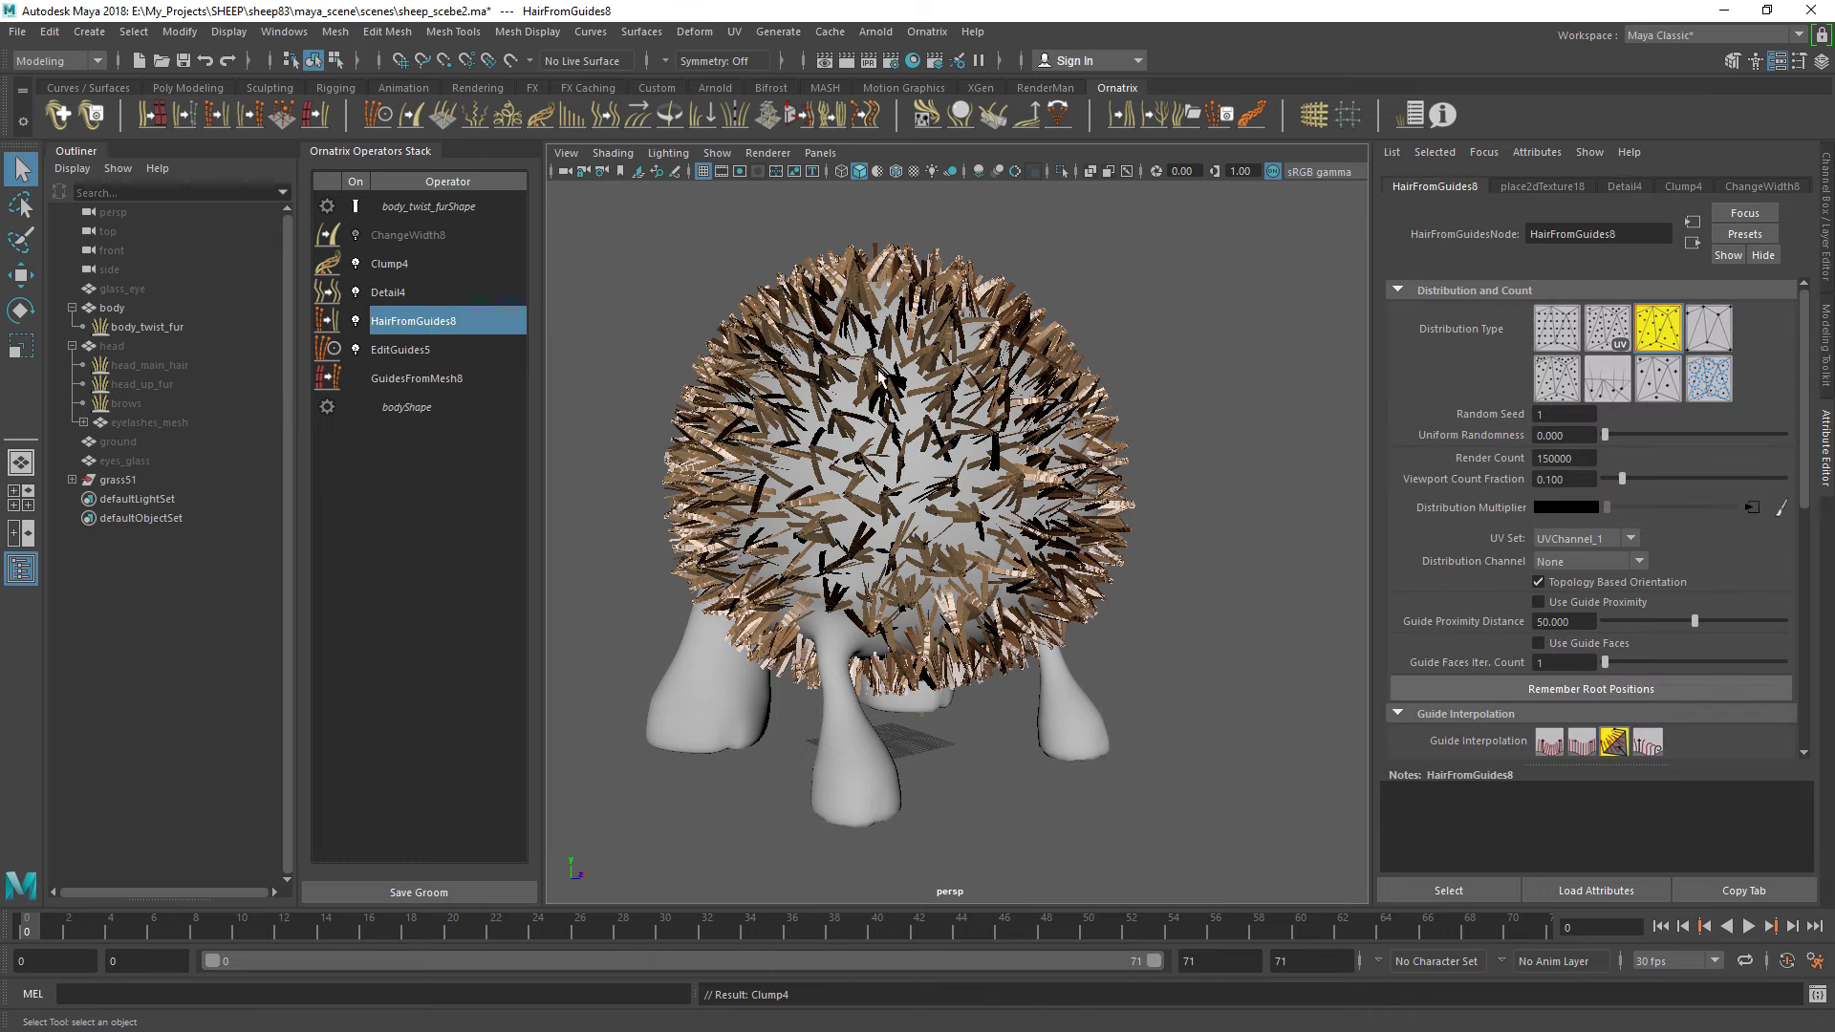
Set Clump4 twist to 3 and clump amount to 0.700
{"action": "left_click", "coordinate": [401, 268]}
{"action": "scroll", "coordinate": [1686, 496], "scroll_direction": "up", "scroll_amount": 5}
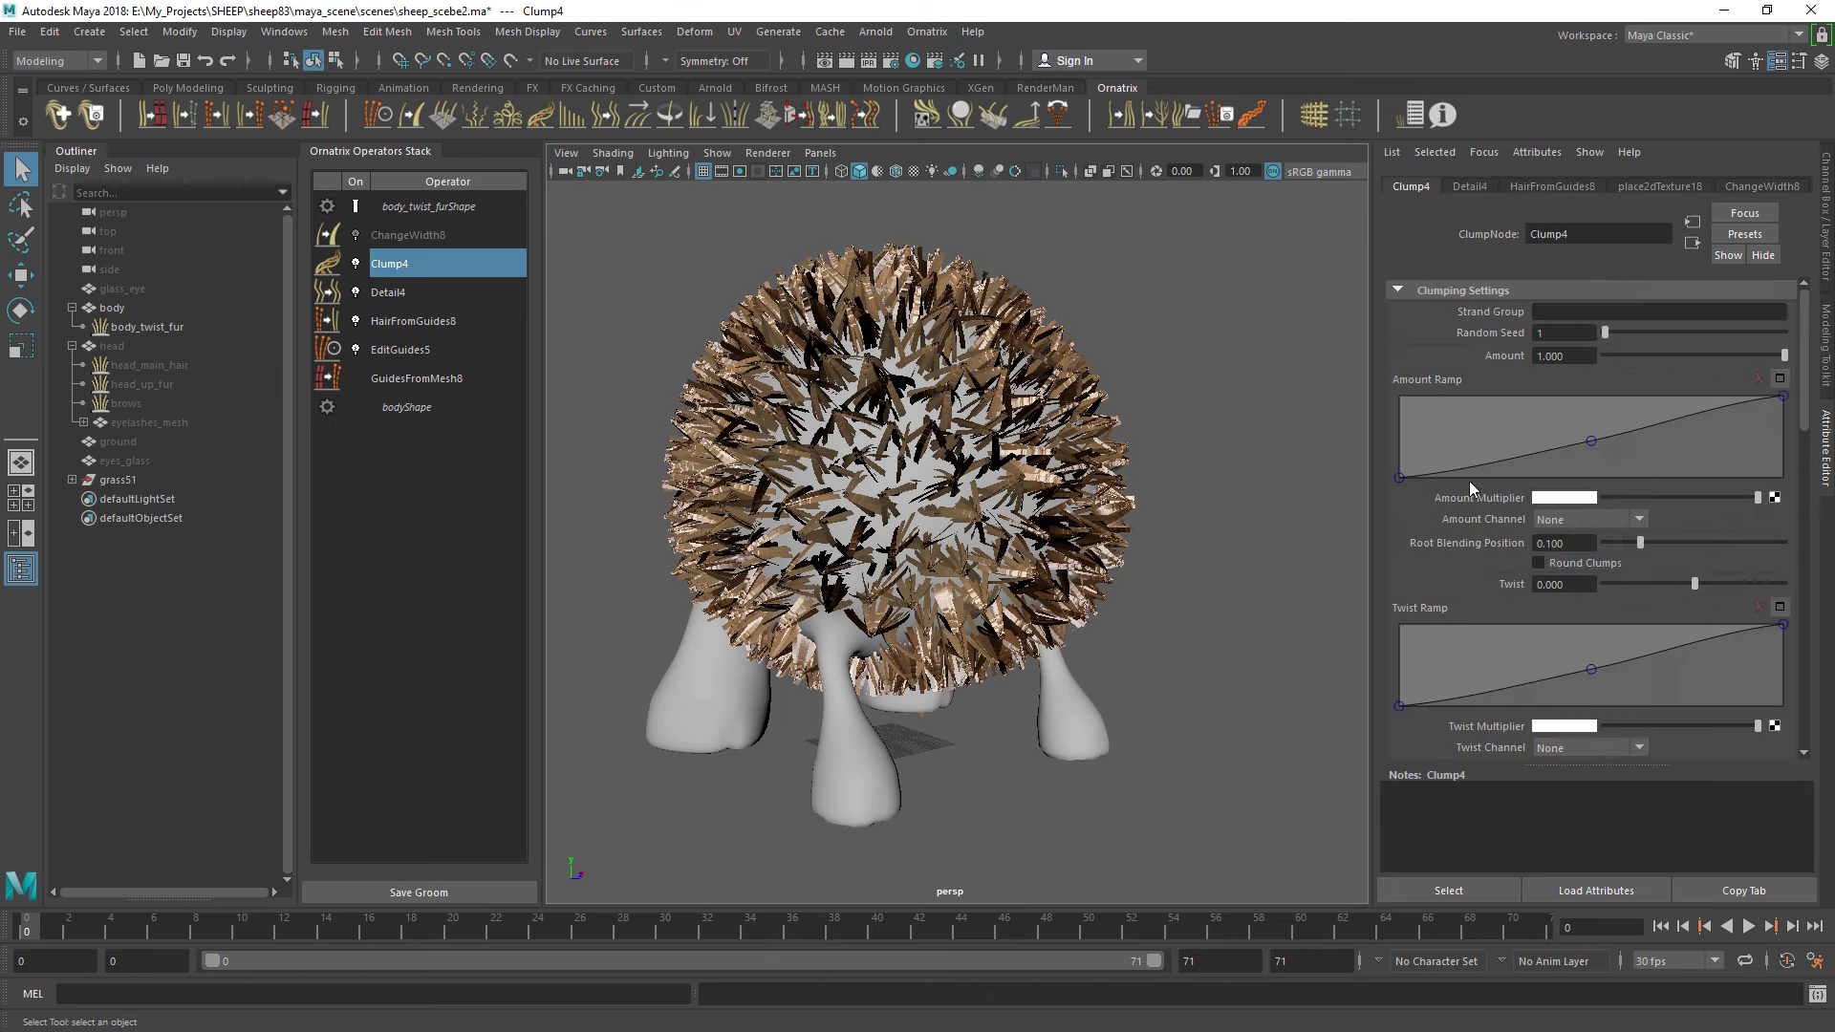
{"action": "left_click_drag", "start_coordinate": [1407, 482], "coordinate": [1589, 441]}
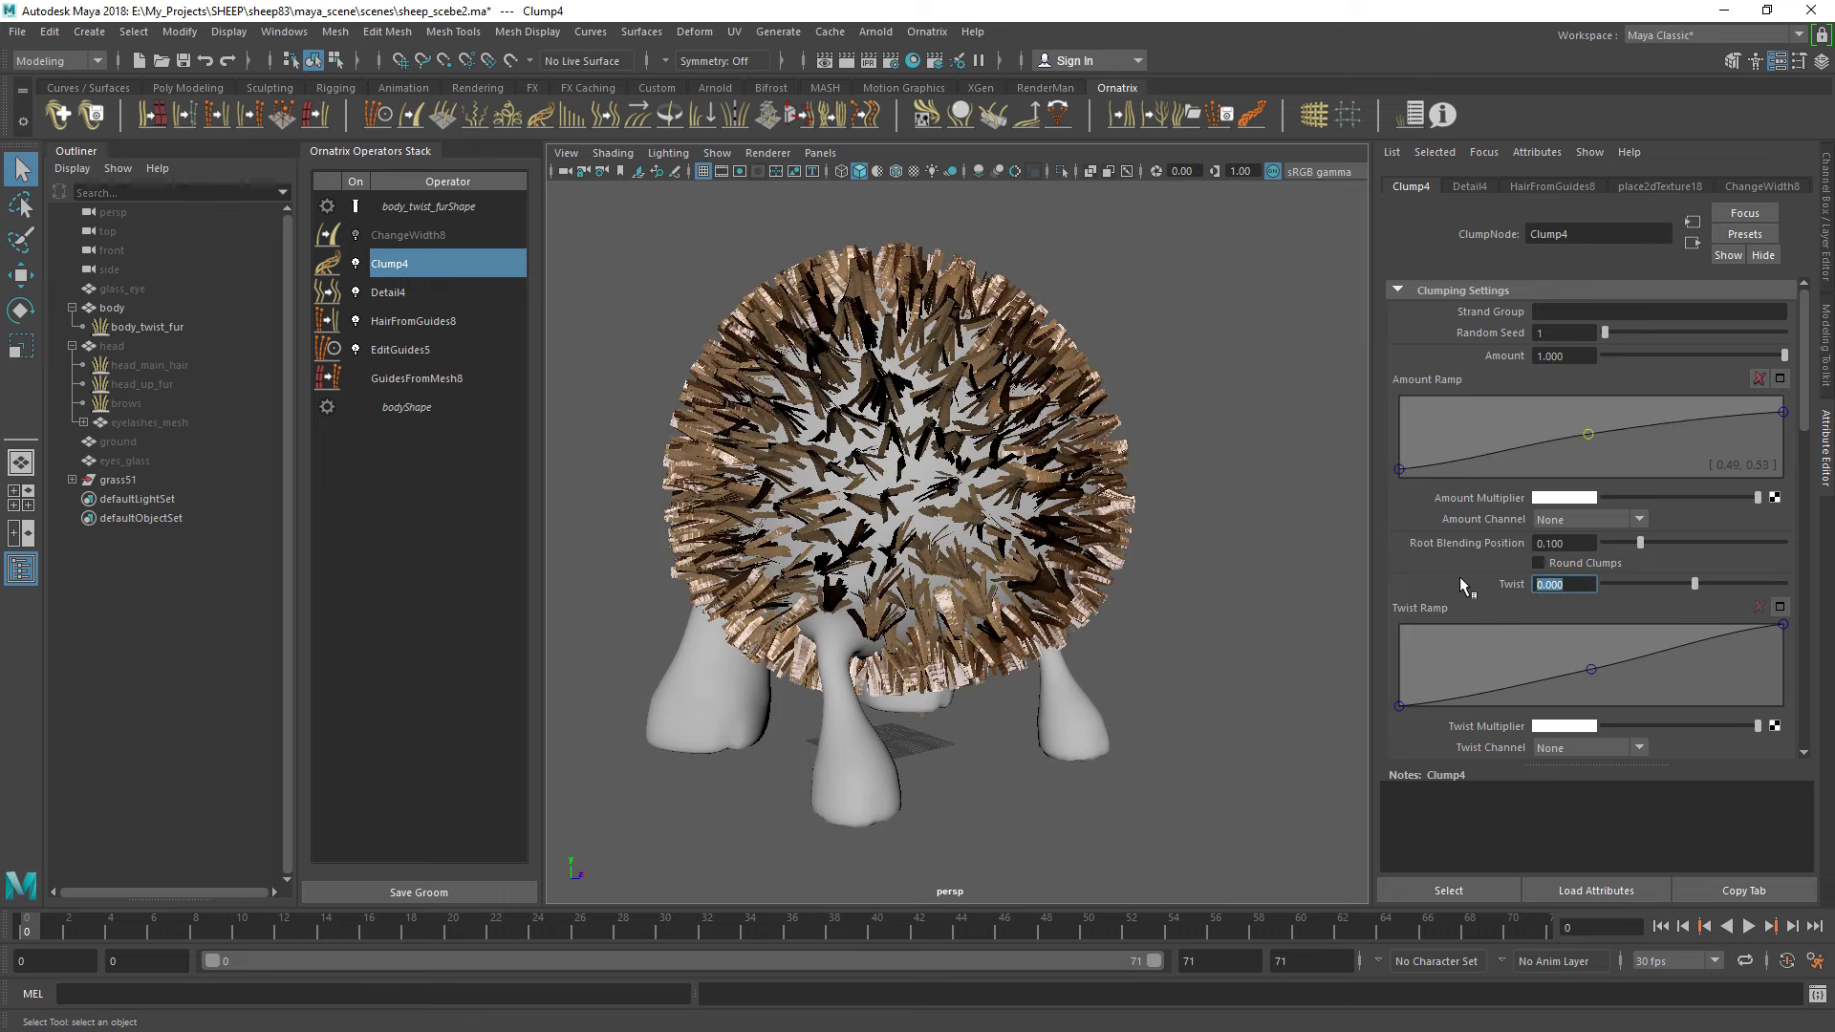
{"action": "type", "text": "3"}
{"action": "key", "text": "Return"}
{"action": "left_click_drag", "start_coordinate": [1783, 355], "coordinate": [1688, 360]}
{"action": "key", "text": "BackSpace"}
{"action": "key", "text": "BackSpace"}
{"action": "key", "text": "Return"}
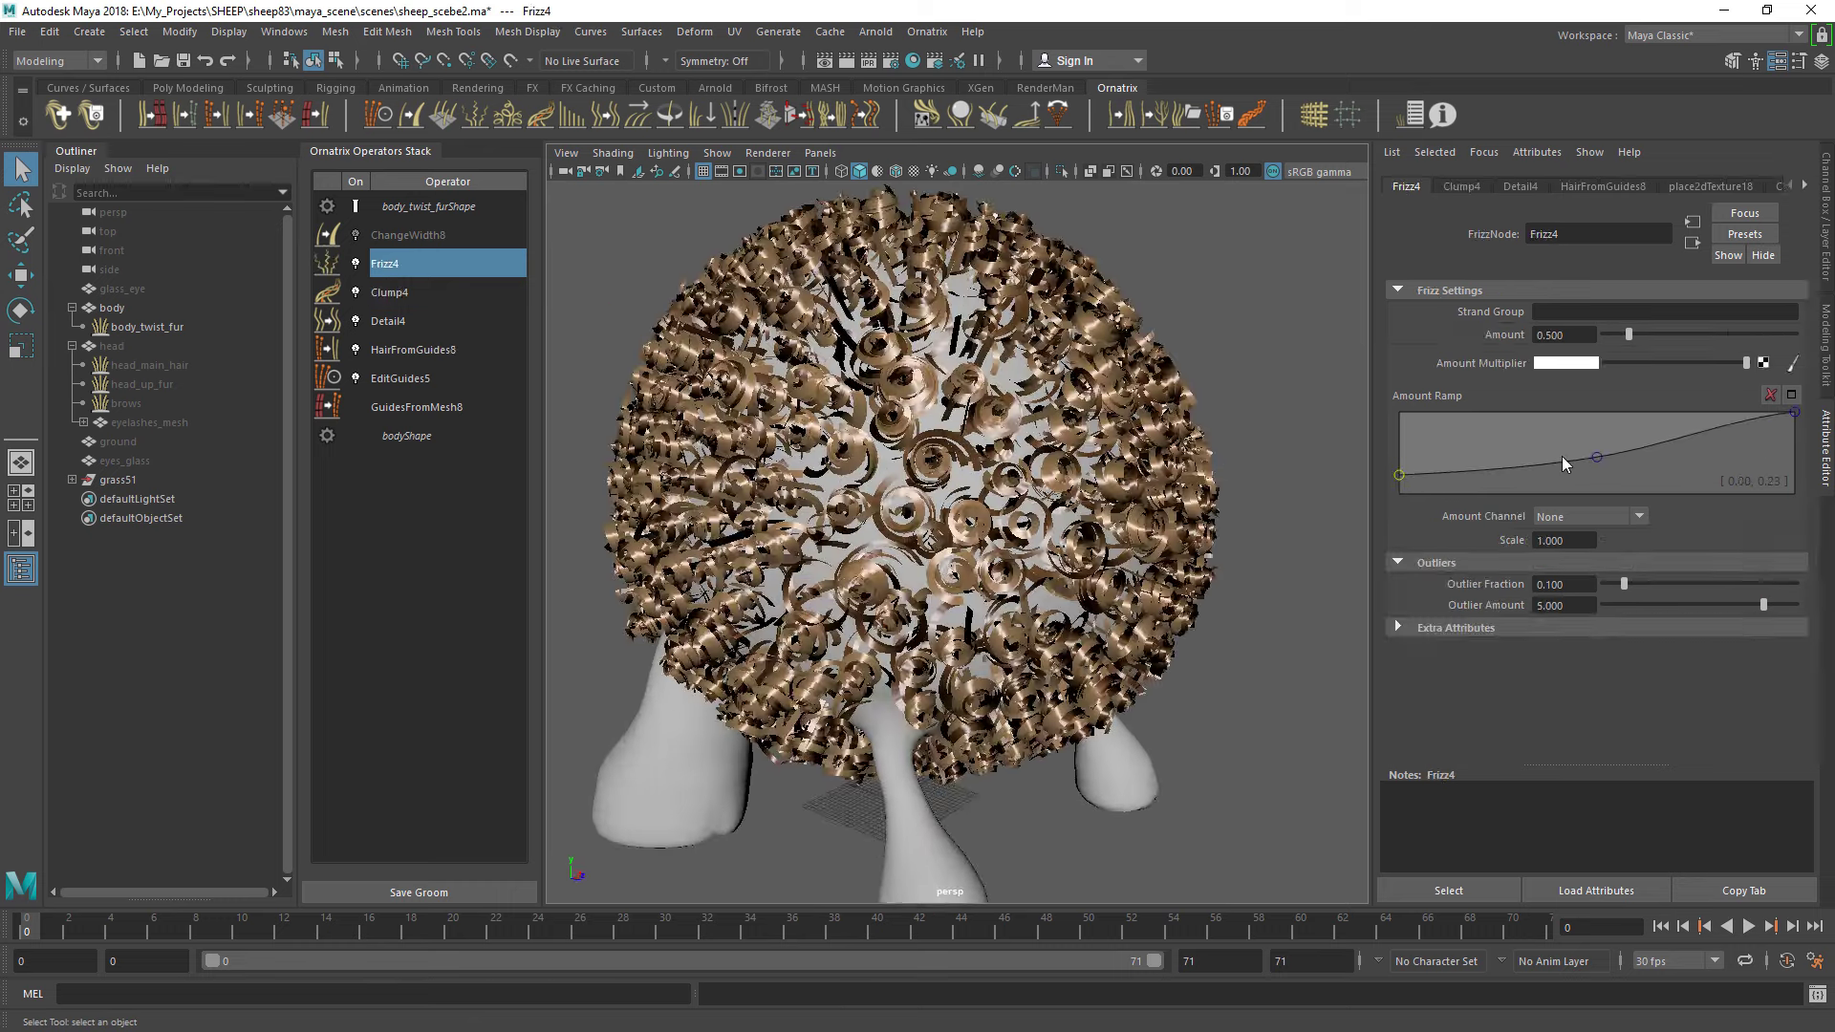
Set Frizz4 scale to 3 and ChangeWidth8 width to 0.05, reshaping its Width Ramp
{"action": "type", "text": "3"}
{"action": "key", "text": "Return"}
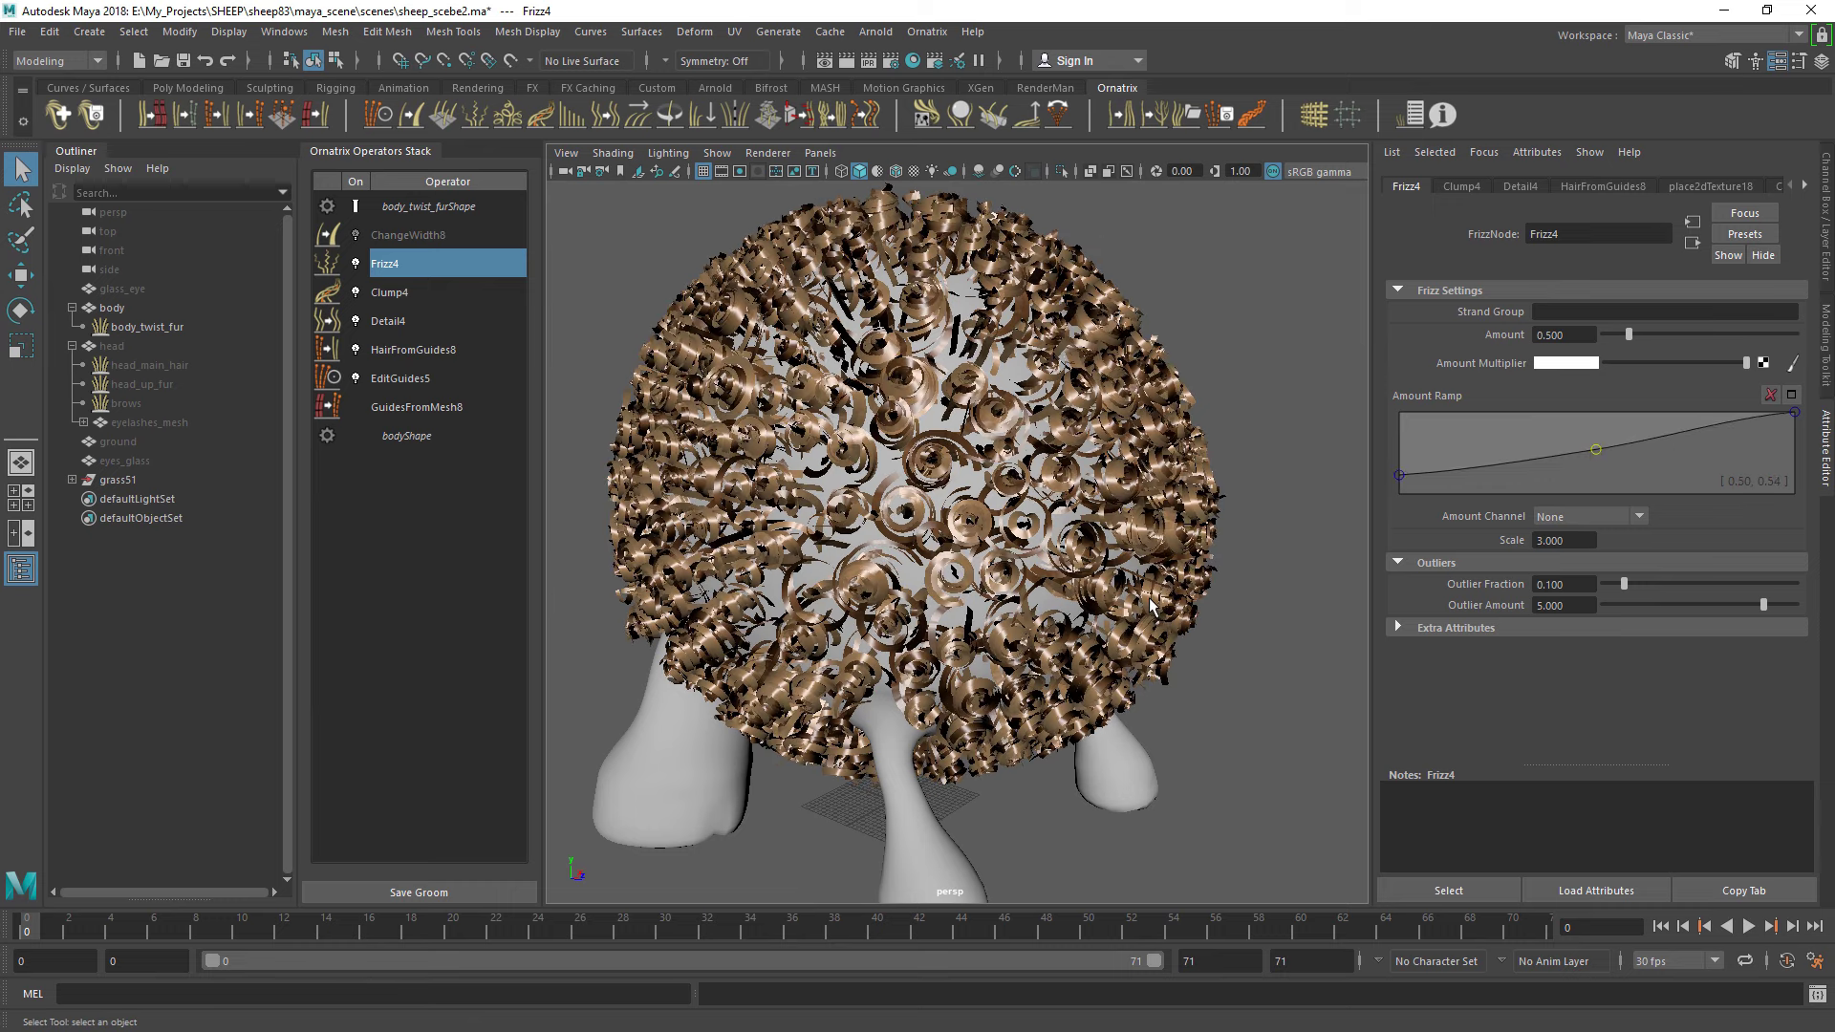
{"action": "type", "text": "0.05"}
{"action": "key", "text": "Return"}
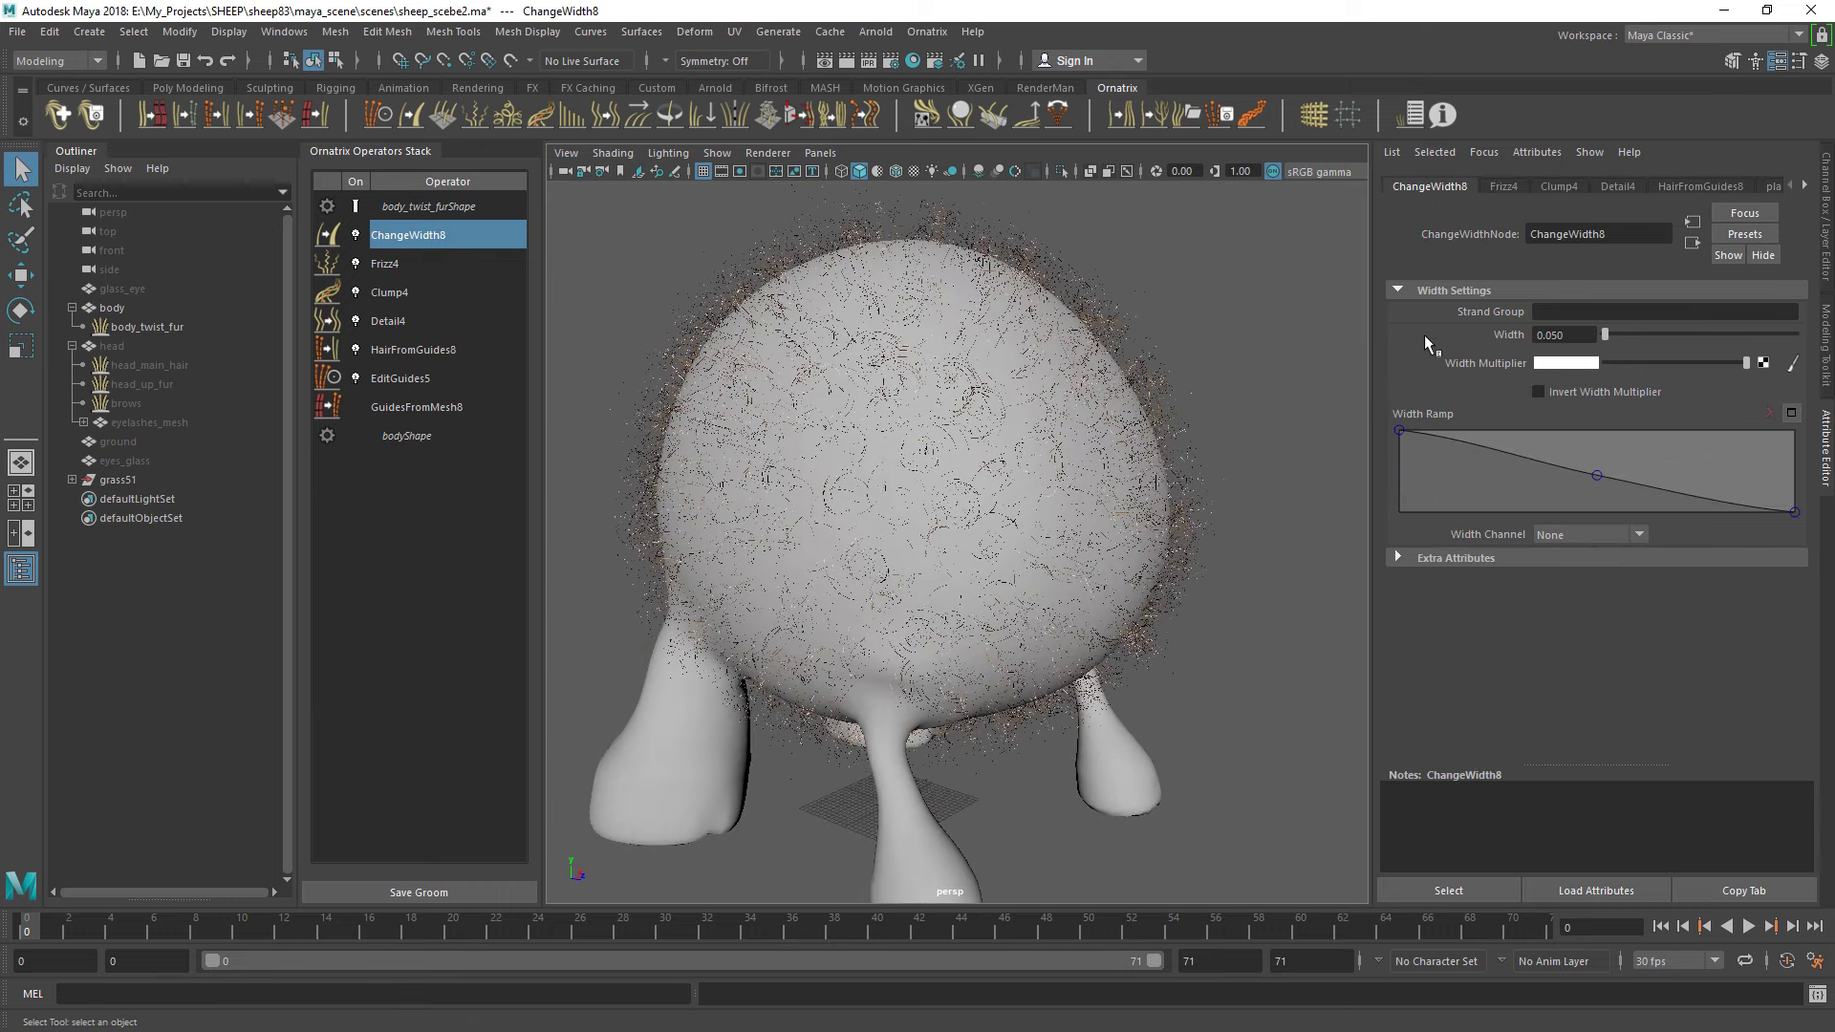
{"action": "left_click_drag", "start_coordinate": [1400, 431], "coordinate": [1420, 464]}
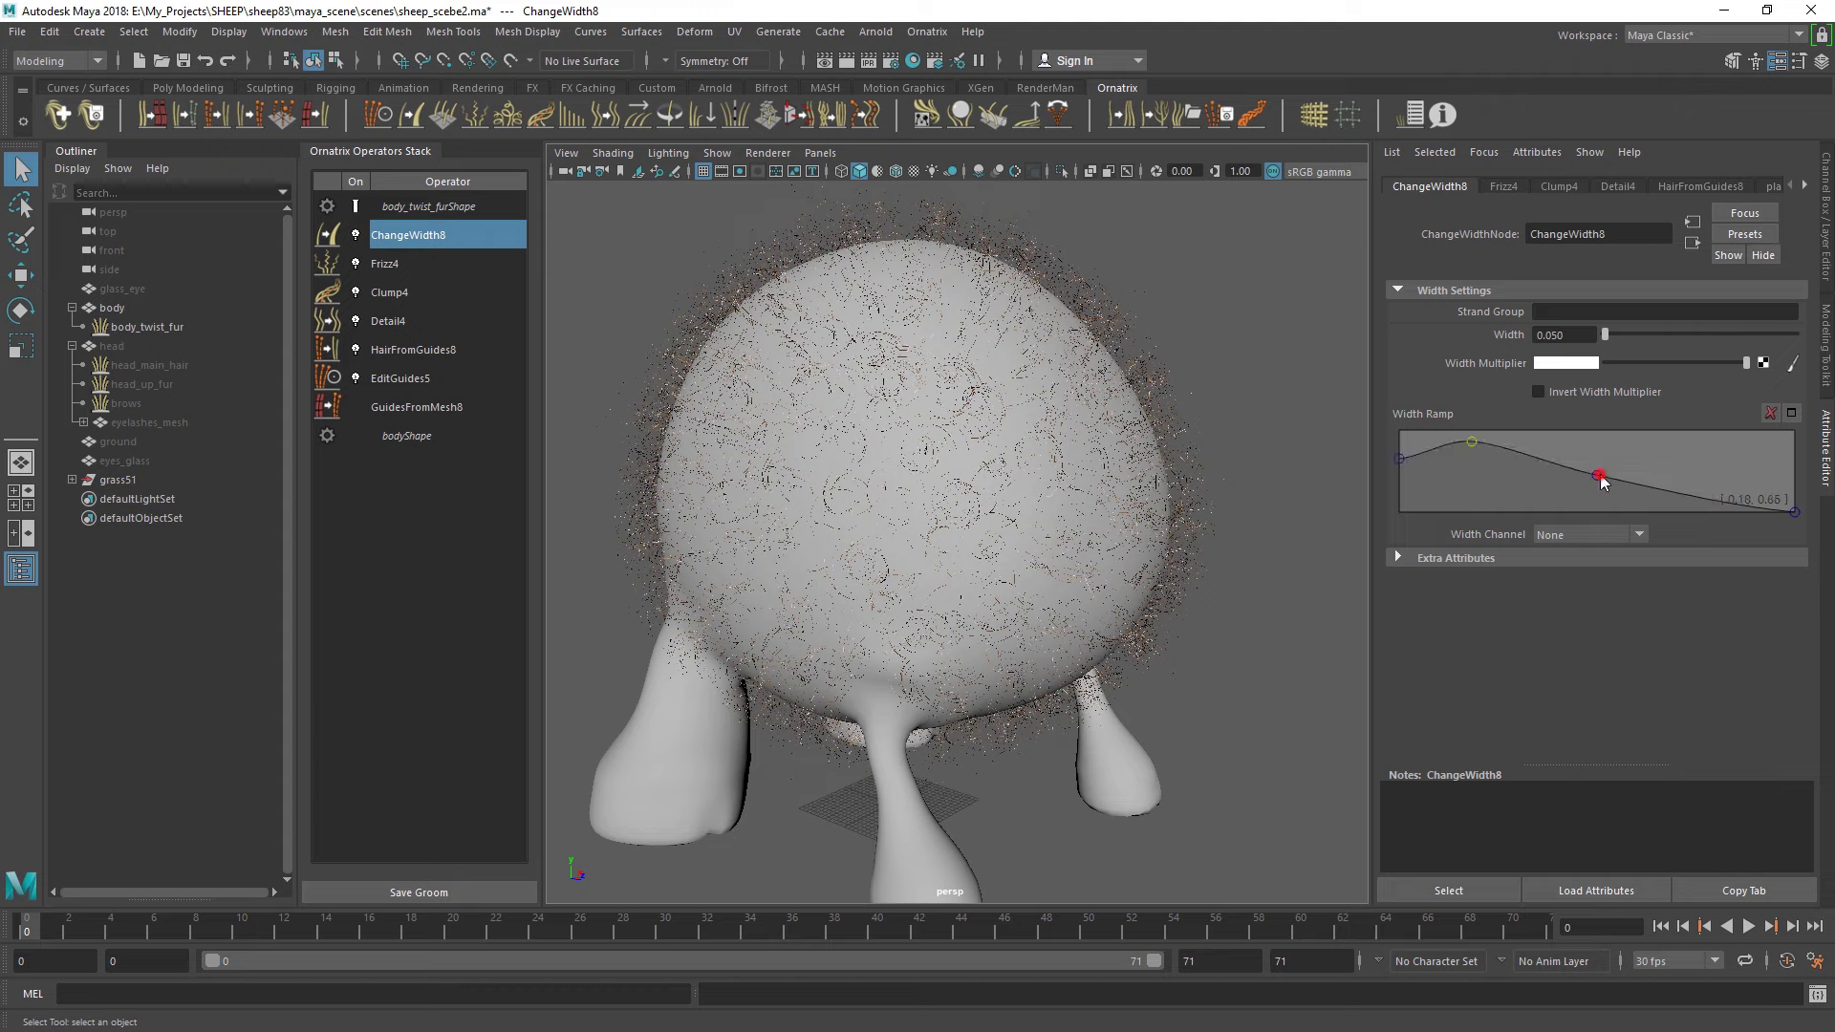
{"action": "left_click_drag", "start_coordinate": [1602, 482], "coordinate": [1641, 453]}
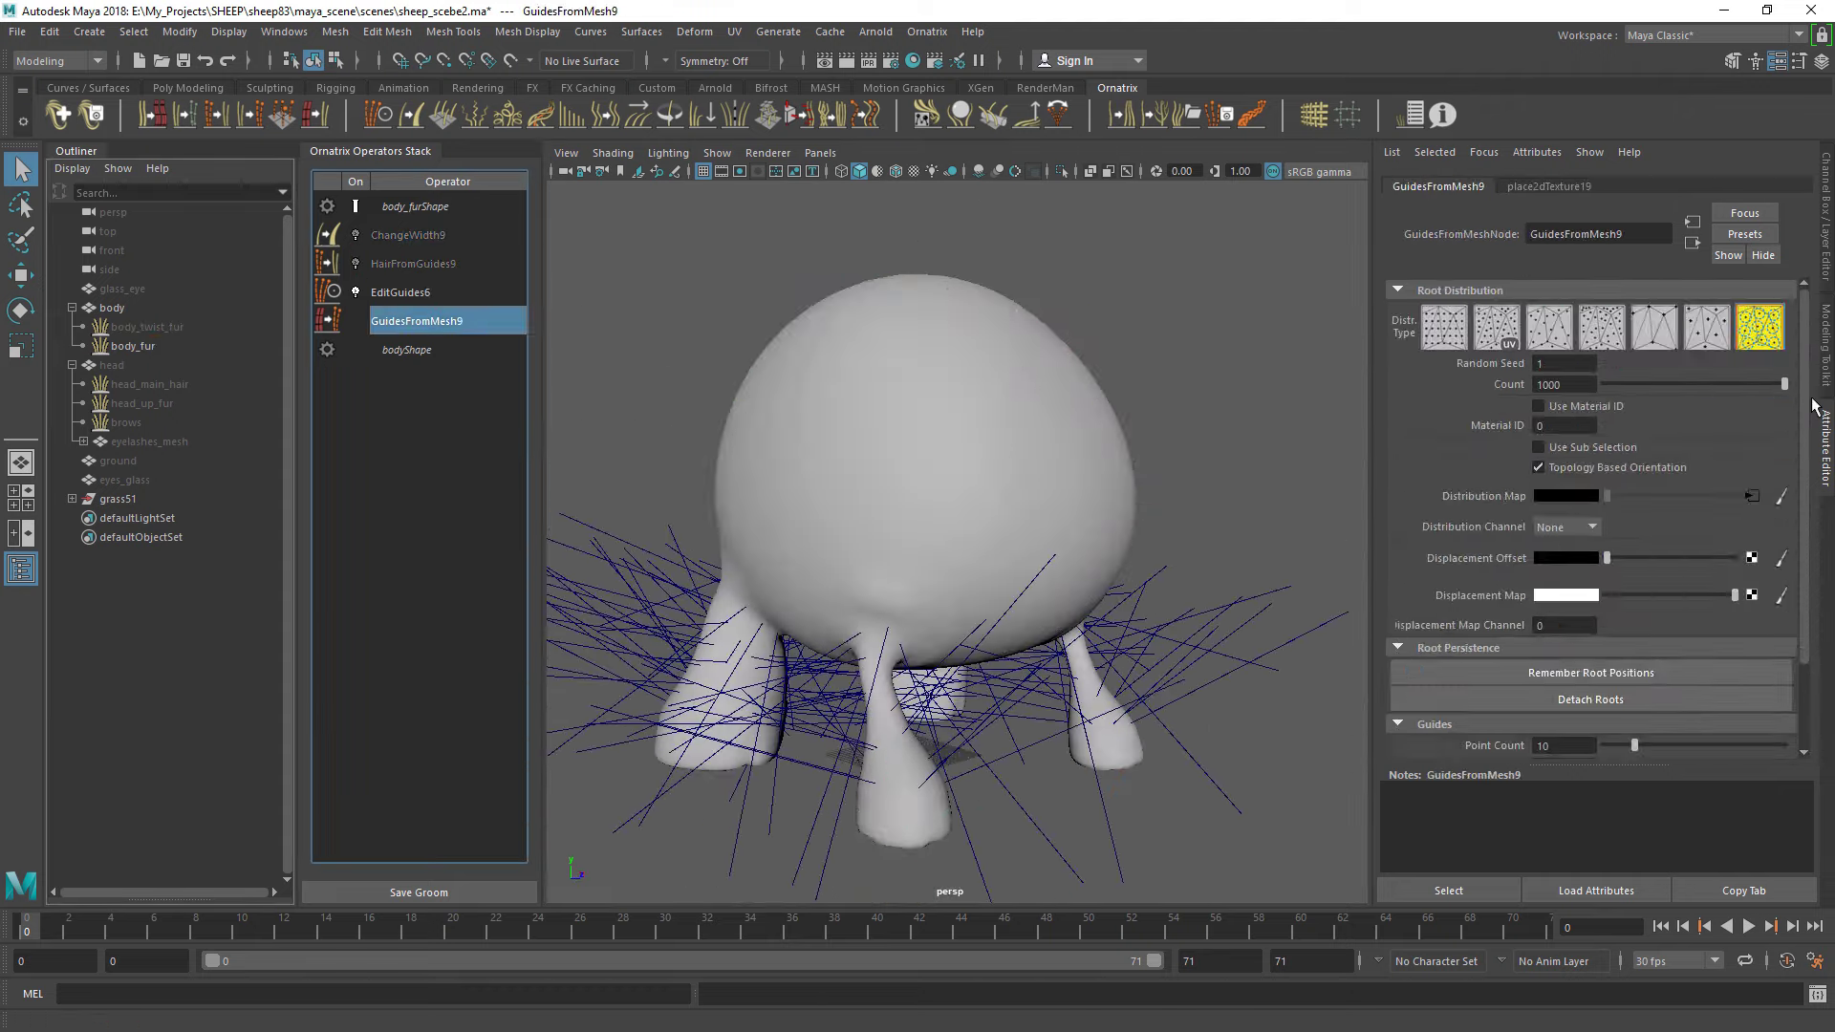
Draw SurfaceComb7 sink curves down the sheep's legs with the Sinks Editing Tool
{"action": "scroll", "coordinate": [1645, 681], "scroll_direction": "down", "scroll_amount": 3}
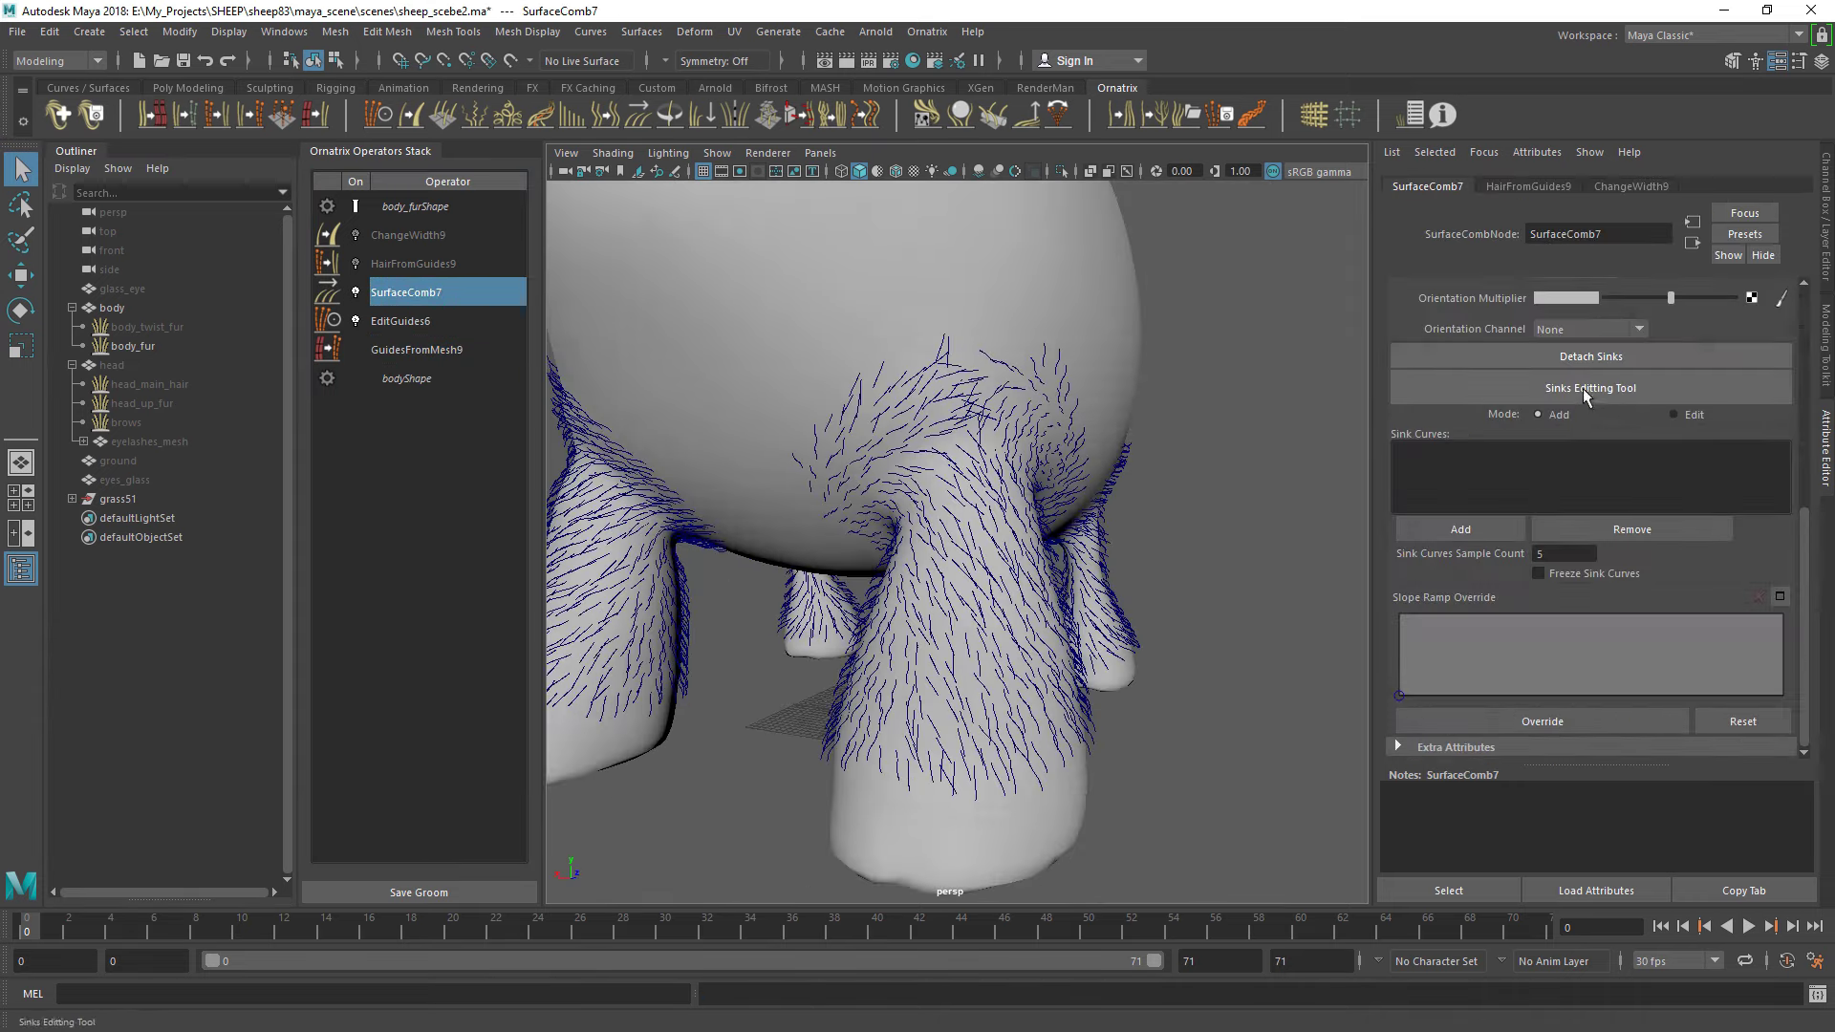
{"action": "left_click", "coordinate": [1582, 388]}
{"action": "left_click_drag", "start_coordinate": [984, 535], "coordinate": [946, 631]}
{"action": "left_click_drag", "start_coordinate": [917, 535], "coordinate": [932, 659]}
{"action": "mouse_move", "coordinate": [993, 573]}
{"action": "left_mouse_down", "text": "alt"}
{"action": "mouse_move", "coordinate": [941, 556]}
{"action": "mouse_move", "coordinate": [849, 635]}
{"action": "left_mouse_up", "text": "alt"}
Orbit around the sheep to inspect the combed leg fur from several angles
{"action": "mouse_move", "coordinate": [973, 666]}
{"action": "left_mouse_down", "text": "alt"}
{"action": "mouse_move", "coordinate": [992, 570]}
{"action": "mouse_move", "coordinate": [780, 609]}
{"action": "left_mouse_up", "text": "alt"}
{"action": "left_click_drag", "start_coordinate": [853, 659], "coordinate": [1181, 552], "text": "alt"}
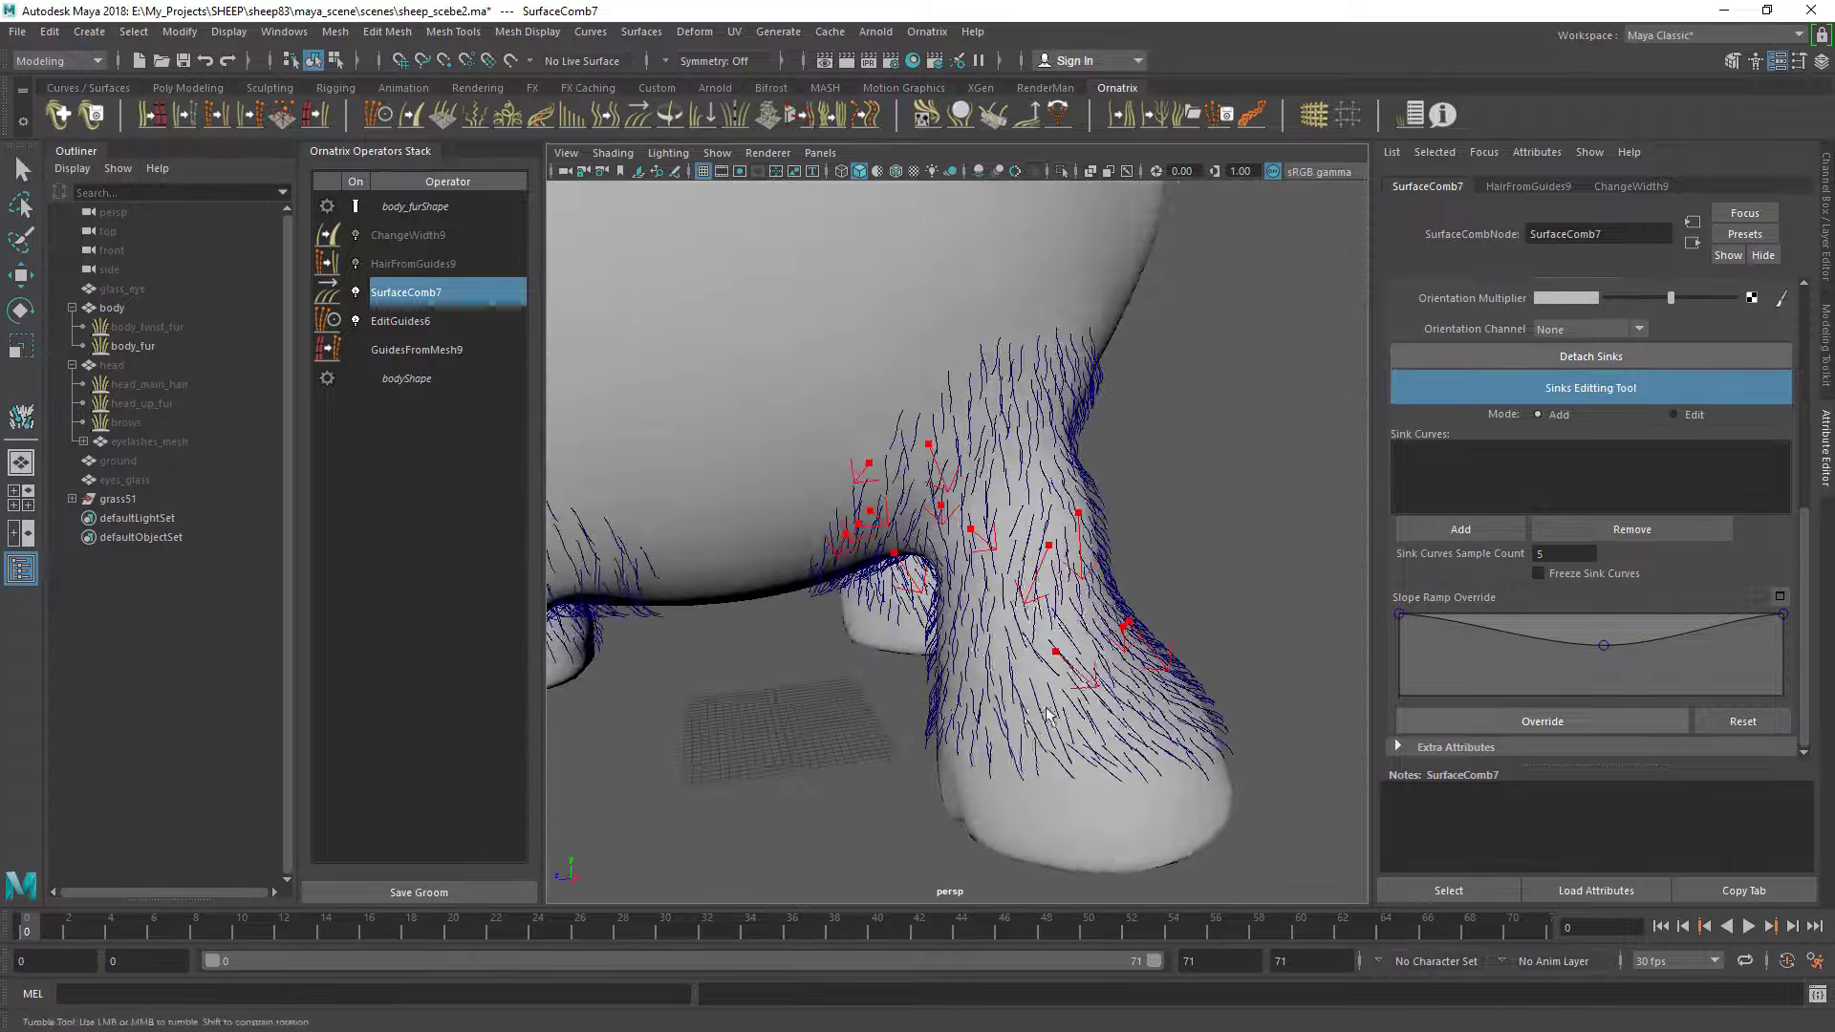
{"action": "mouse_move", "coordinate": [1153, 626]}
{"action": "left_mouse_down", "text": "alt"}
{"action": "mouse_move", "coordinate": [837, 428]}
{"action": "mouse_move", "coordinate": [864, 408]}
{"action": "left_mouse_up", "text": "alt"}
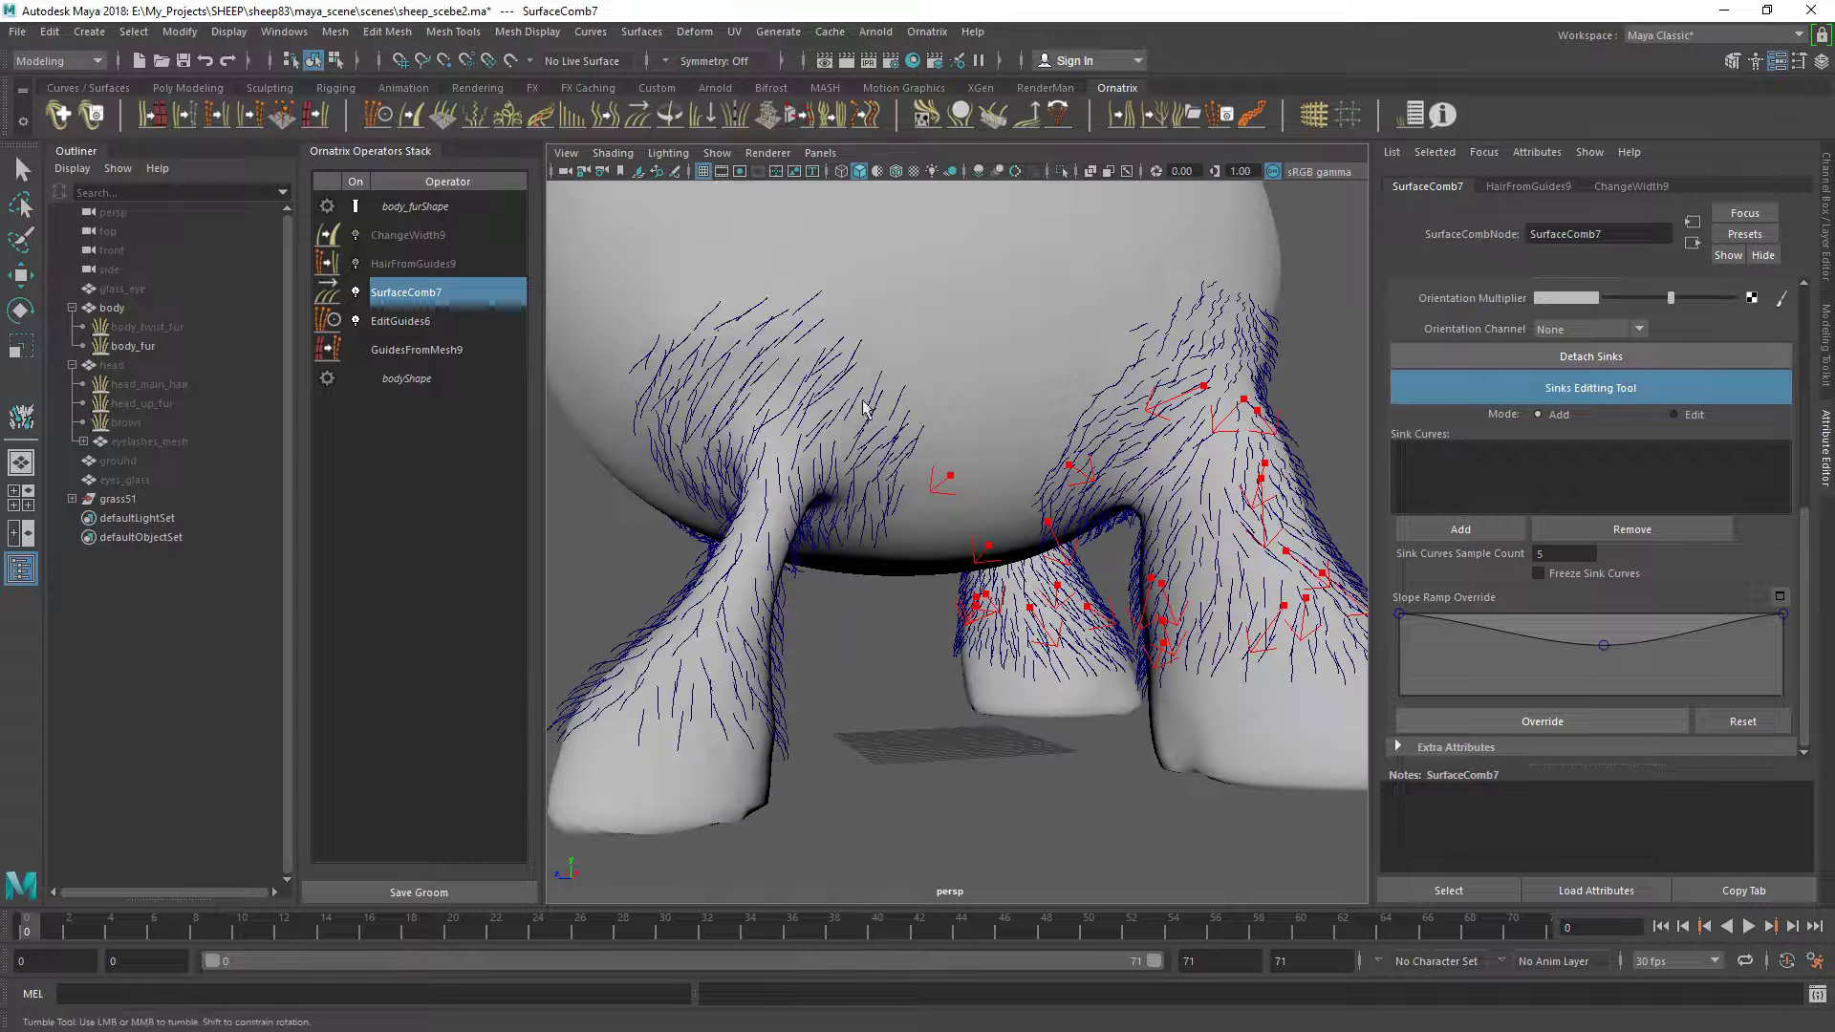
{"action": "mouse_move", "coordinate": [663, 408]}
{"action": "left_mouse_down", "text": "alt"}
{"action": "mouse_move", "coordinate": [982, 378]}
{"action": "mouse_move", "coordinate": [1022, 602]}
{"action": "mouse_move", "coordinate": [951, 578]}
{"action": "left_mouse_up", "text": "alt"}
{"action": "middle_click_drag", "start_coordinate": [944, 535], "coordinate": [1003, 648], "text": "alt"}
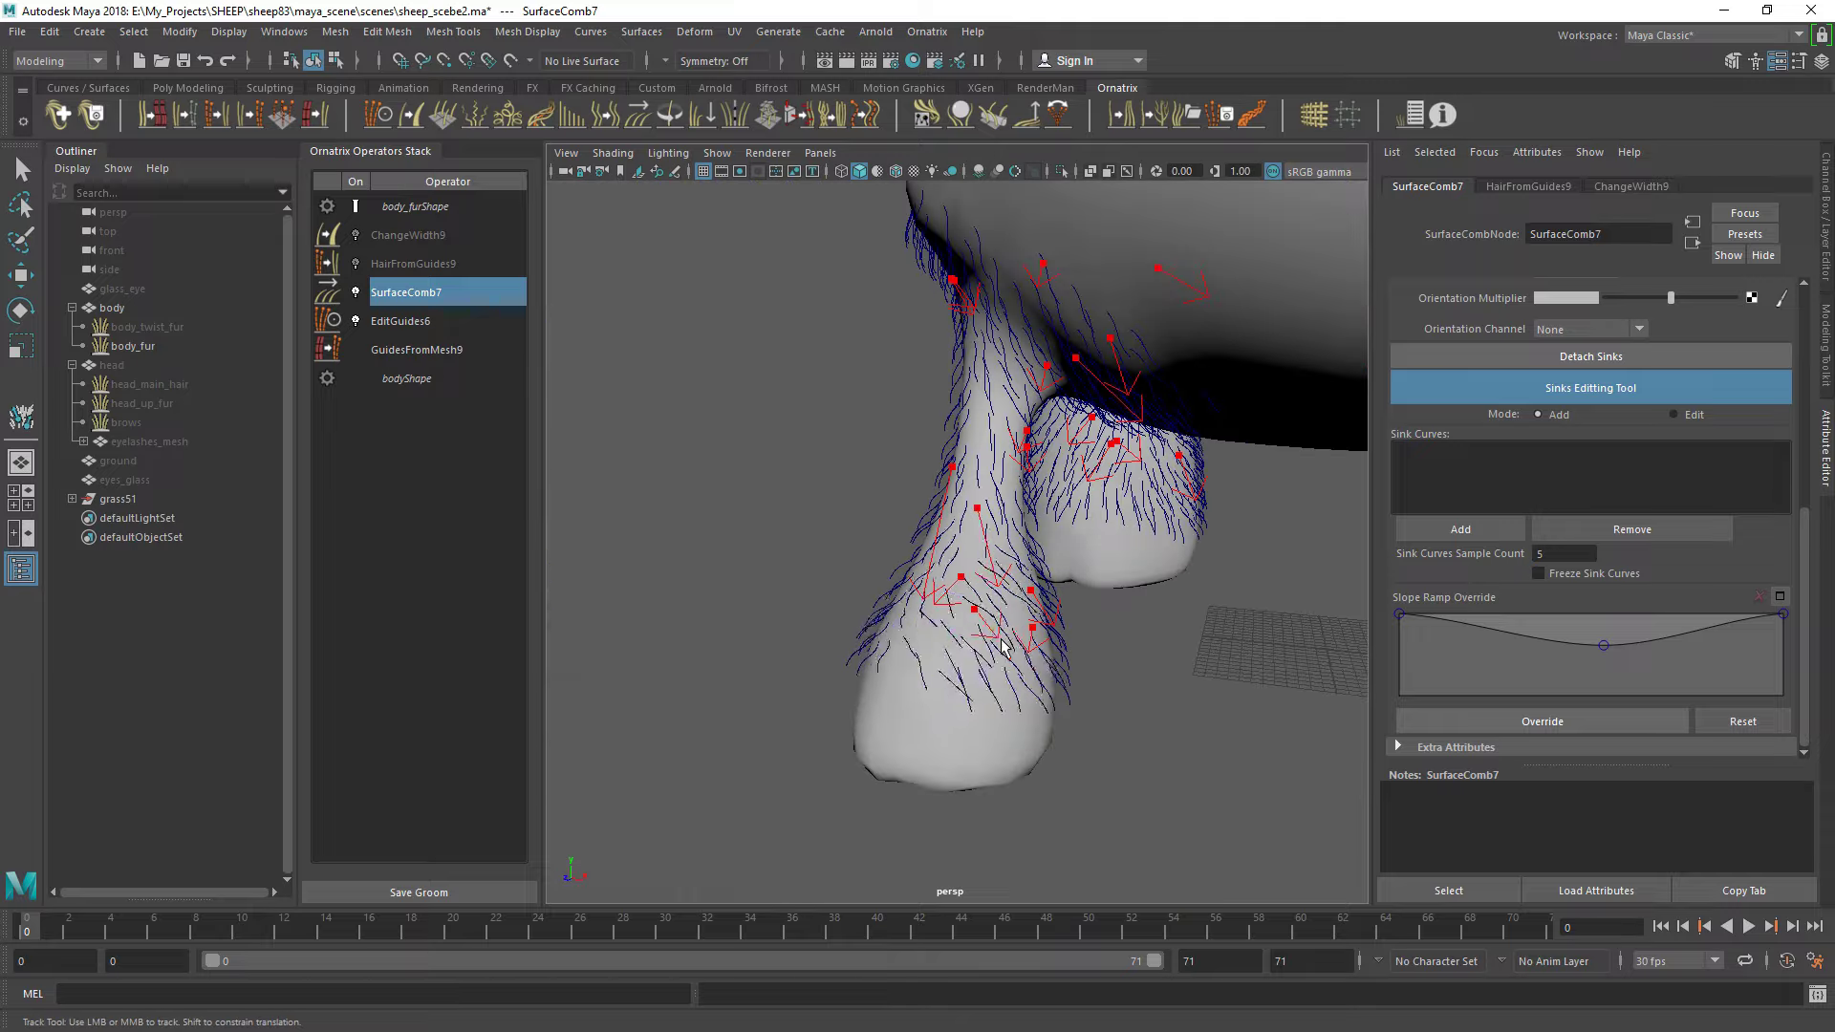
{"action": "mouse_move", "coordinate": [987, 499]}
{"action": "left_mouse_down", "text": "alt"}
{"action": "mouse_move", "coordinate": [954, 696]}
{"action": "mouse_move", "coordinate": [781, 637]}
{"action": "left_mouse_up", "text": "alt"}
{"action": "mouse_move", "coordinate": [965, 657]}
{"action": "left_mouse_down", "text": "alt"}
{"action": "mouse_move", "coordinate": [839, 729]}
{"action": "mouse_move", "coordinate": [1052, 717]}
{"action": "left_mouse_up", "text": "alt"}
{"action": "scroll", "coordinate": [1052, 717], "scroll_direction": "down", "scroll_amount": 5}
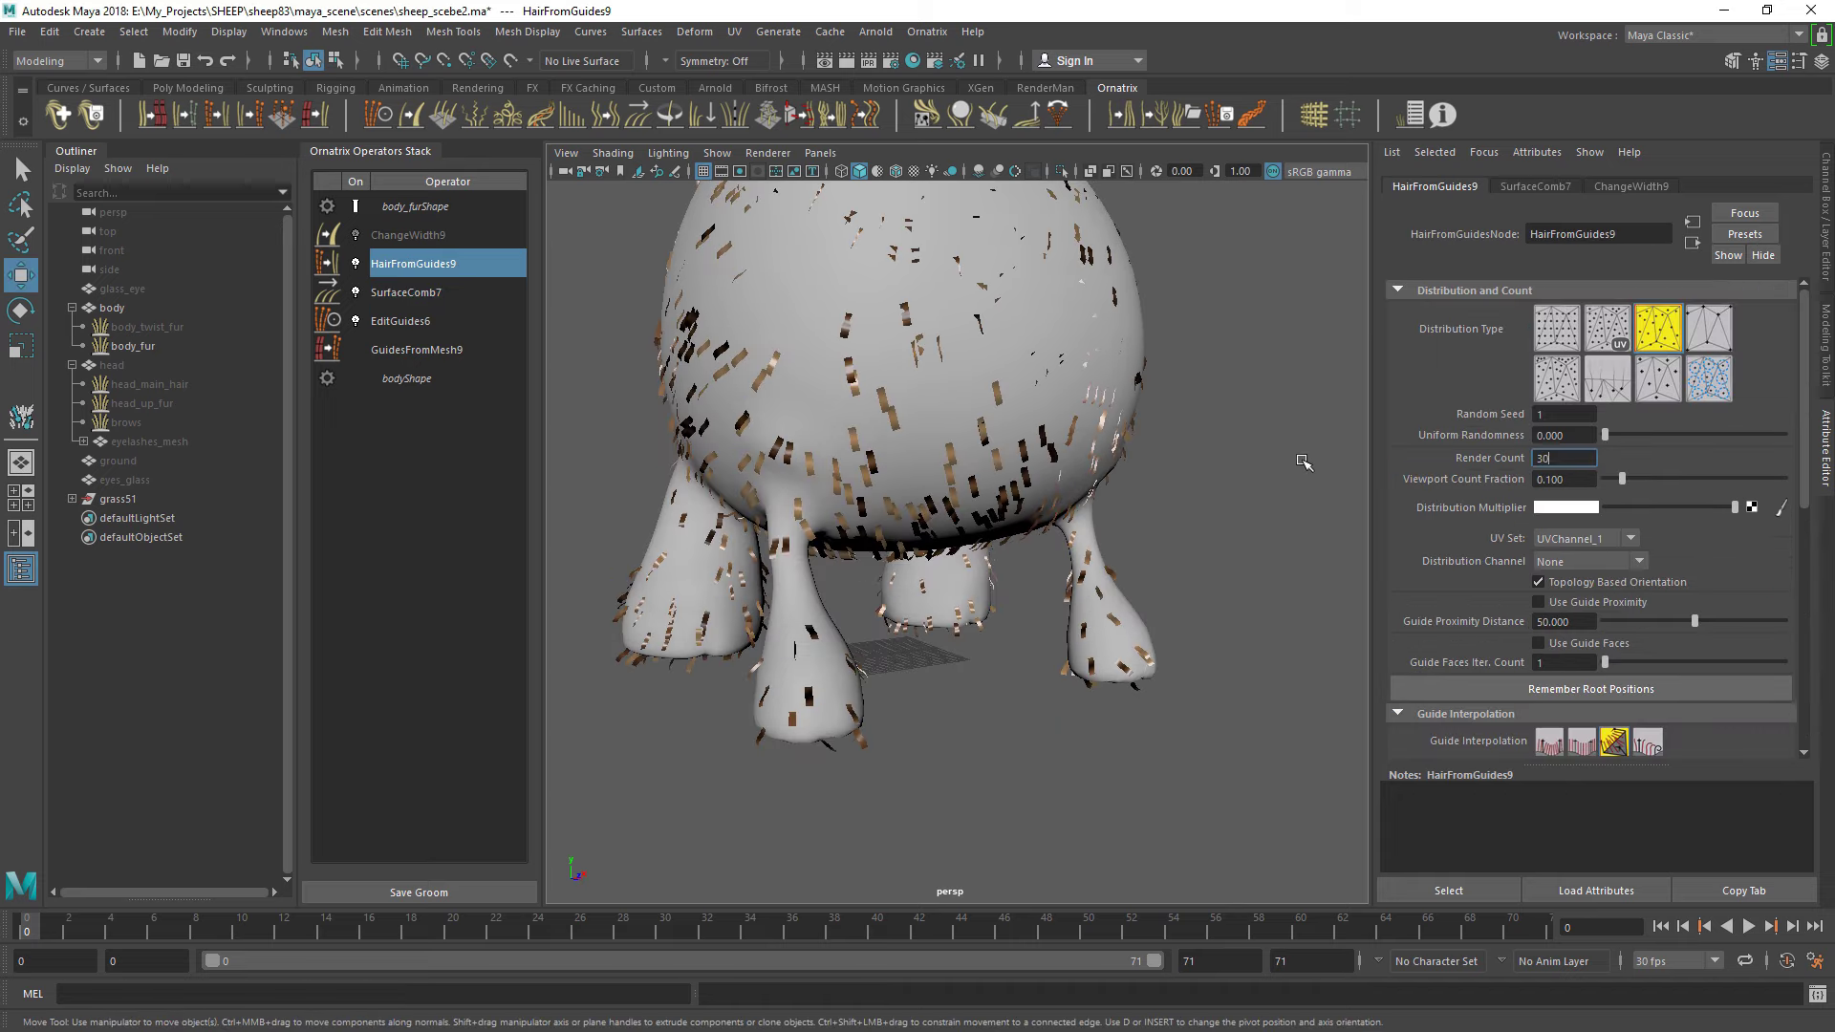
Set the leg fur render count to 30000 and thin its strands
{"action": "key", "text": "Return"}
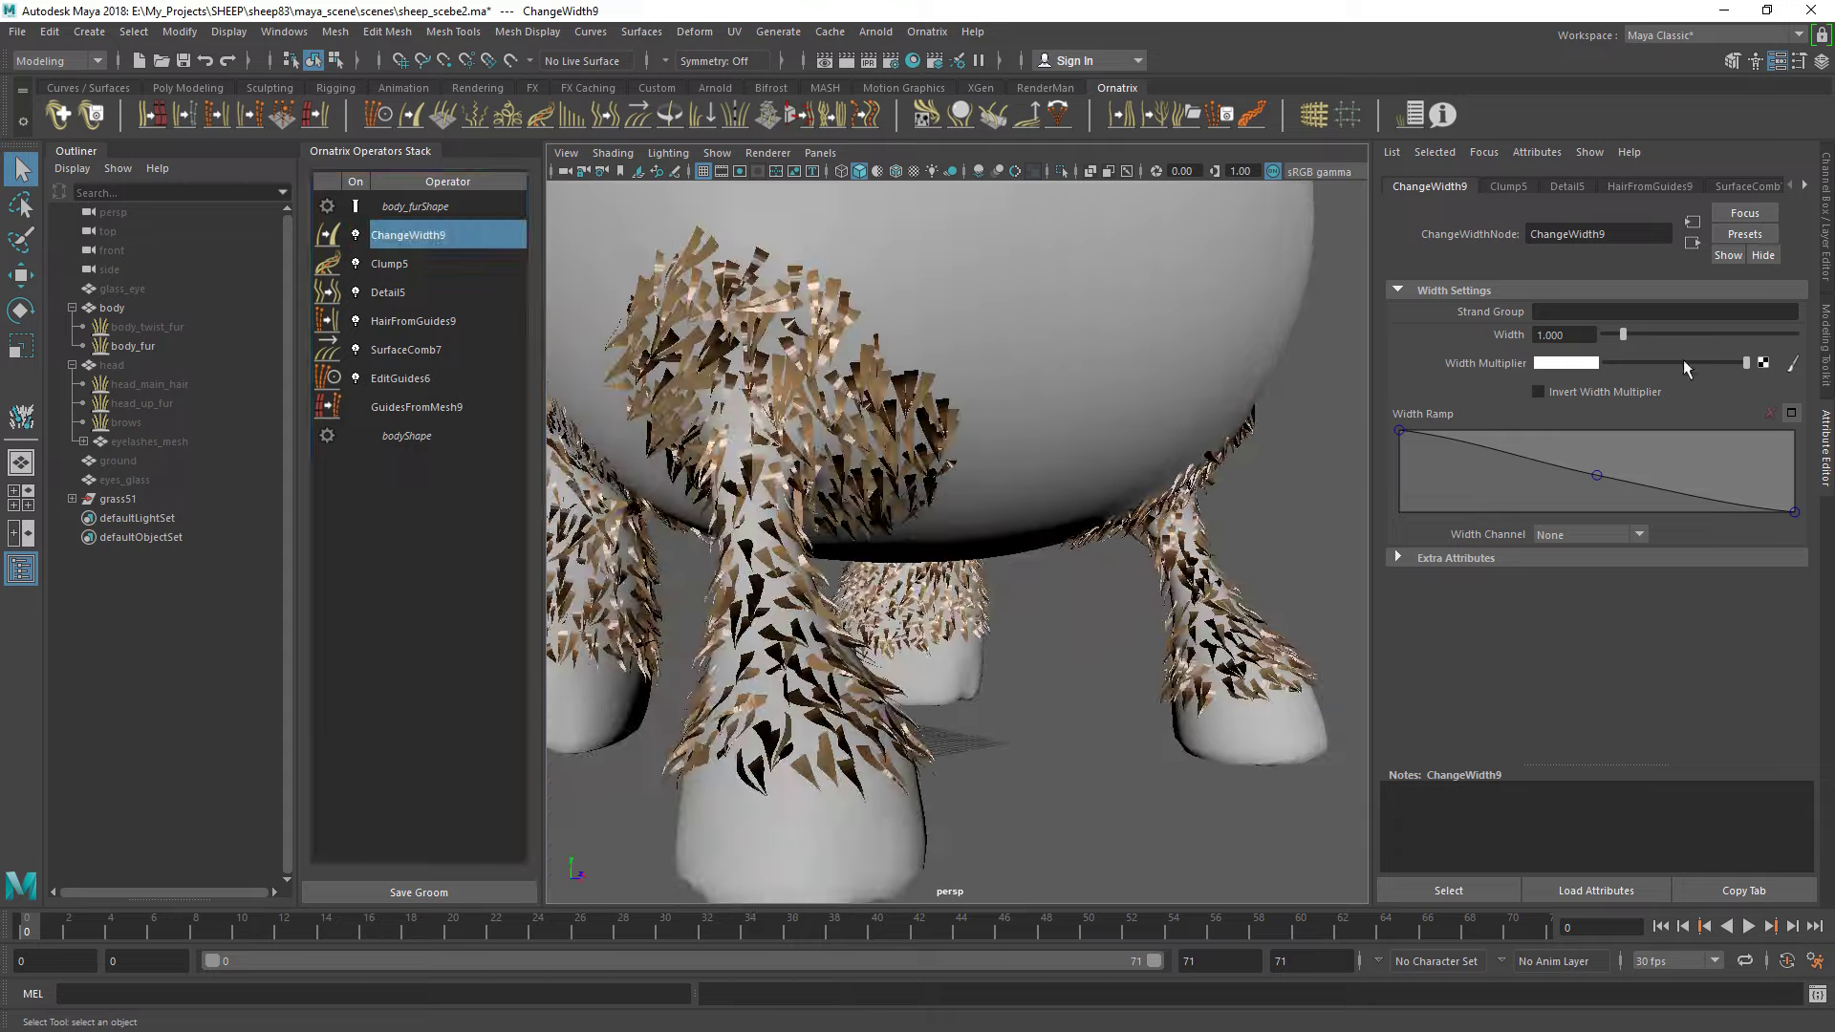
{"action": "left_click_drag", "start_coordinate": [1622, 339], "coordinate": [1611, 339]}
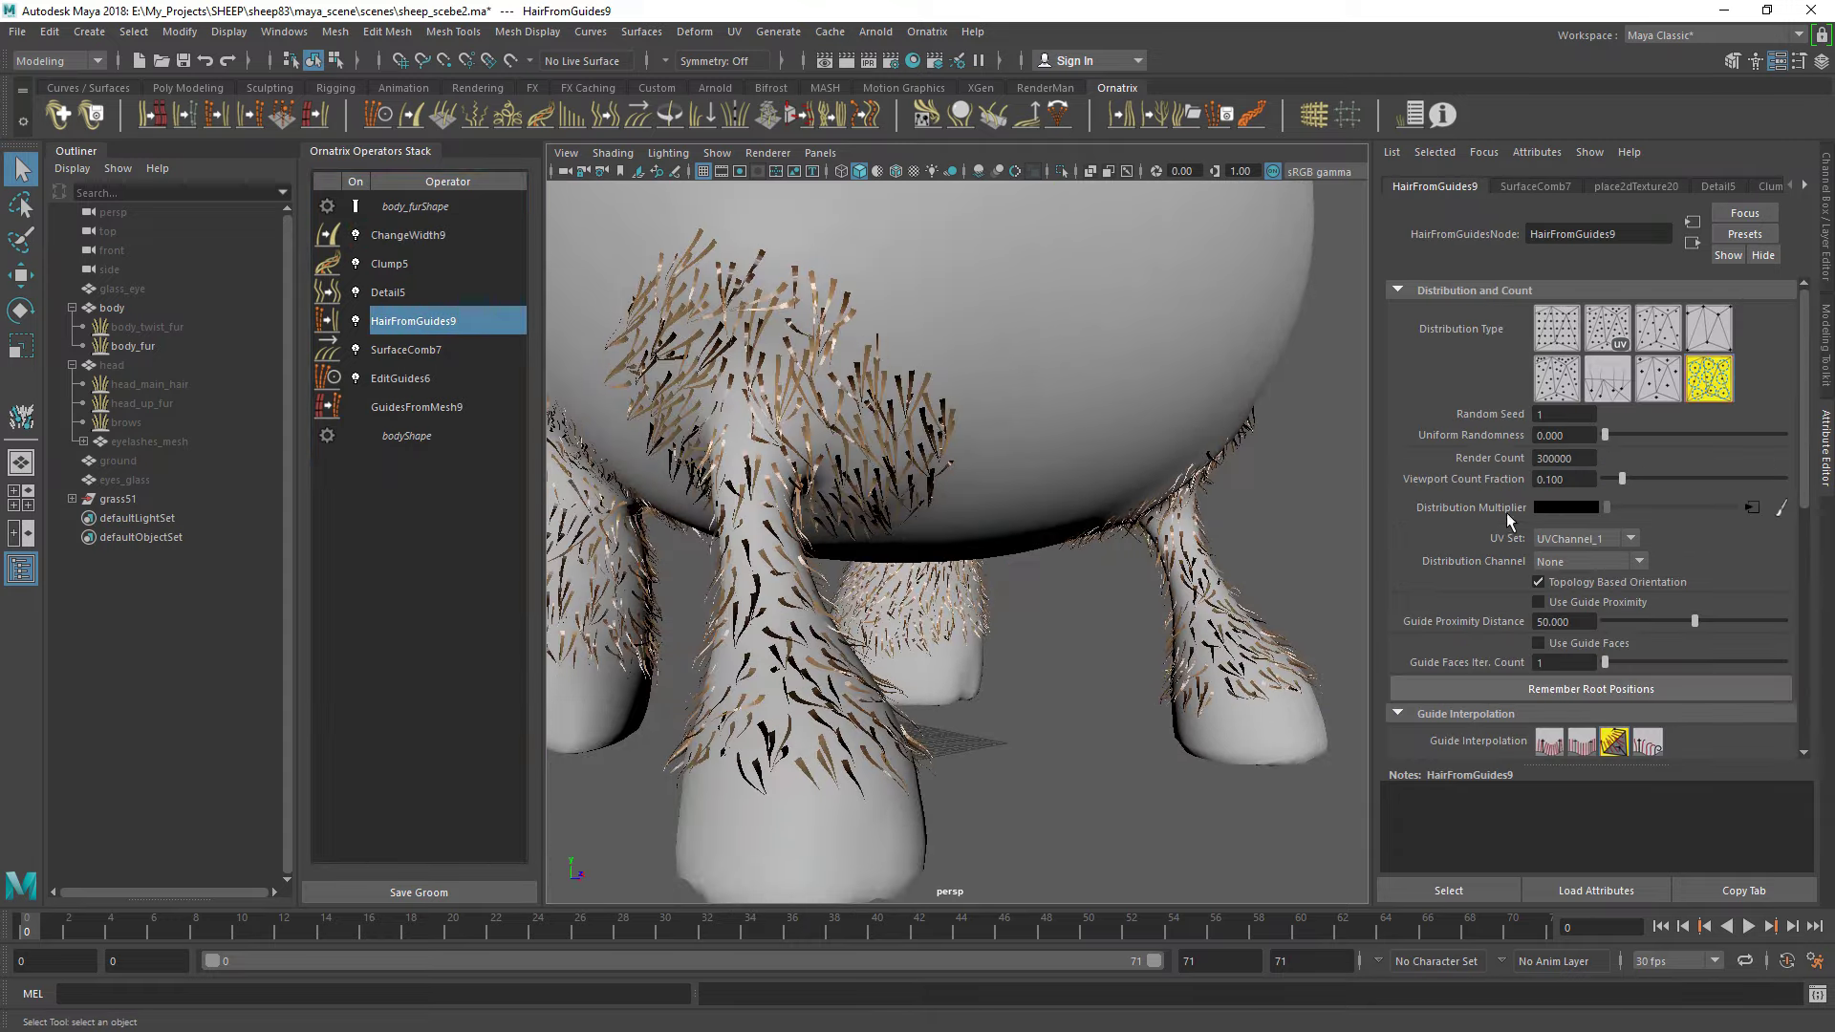
{"action": "left_click", "coordinate": [402, 263]}
{"action": "scroll", "coordinate": [996, 634], "scroll_direction": "down", "scroll_amount": 4}
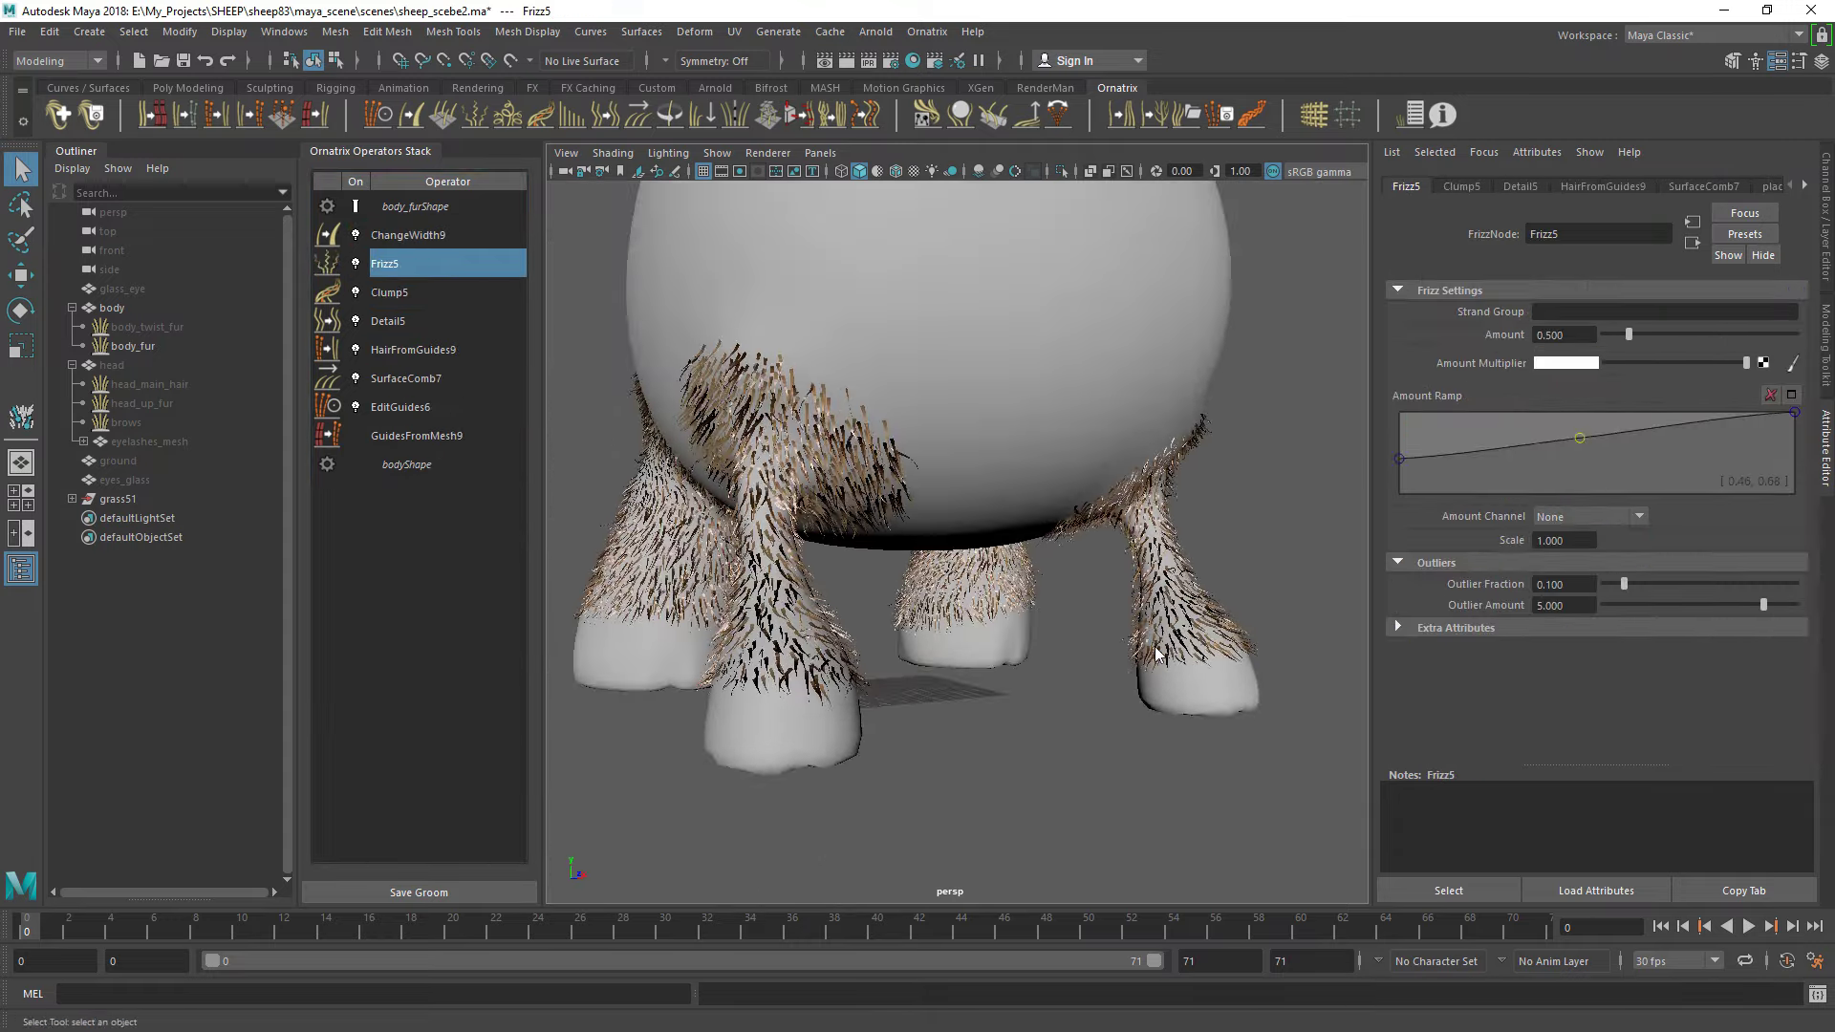
{"action": "scroll", "coordinate": [1155, 655], "scroll_direction": "up", "scroll_amount": 2}
{"action": "scroll", "coordinate": [1155, 655], "scroll_direction": "up", "scroll_amount": 2}
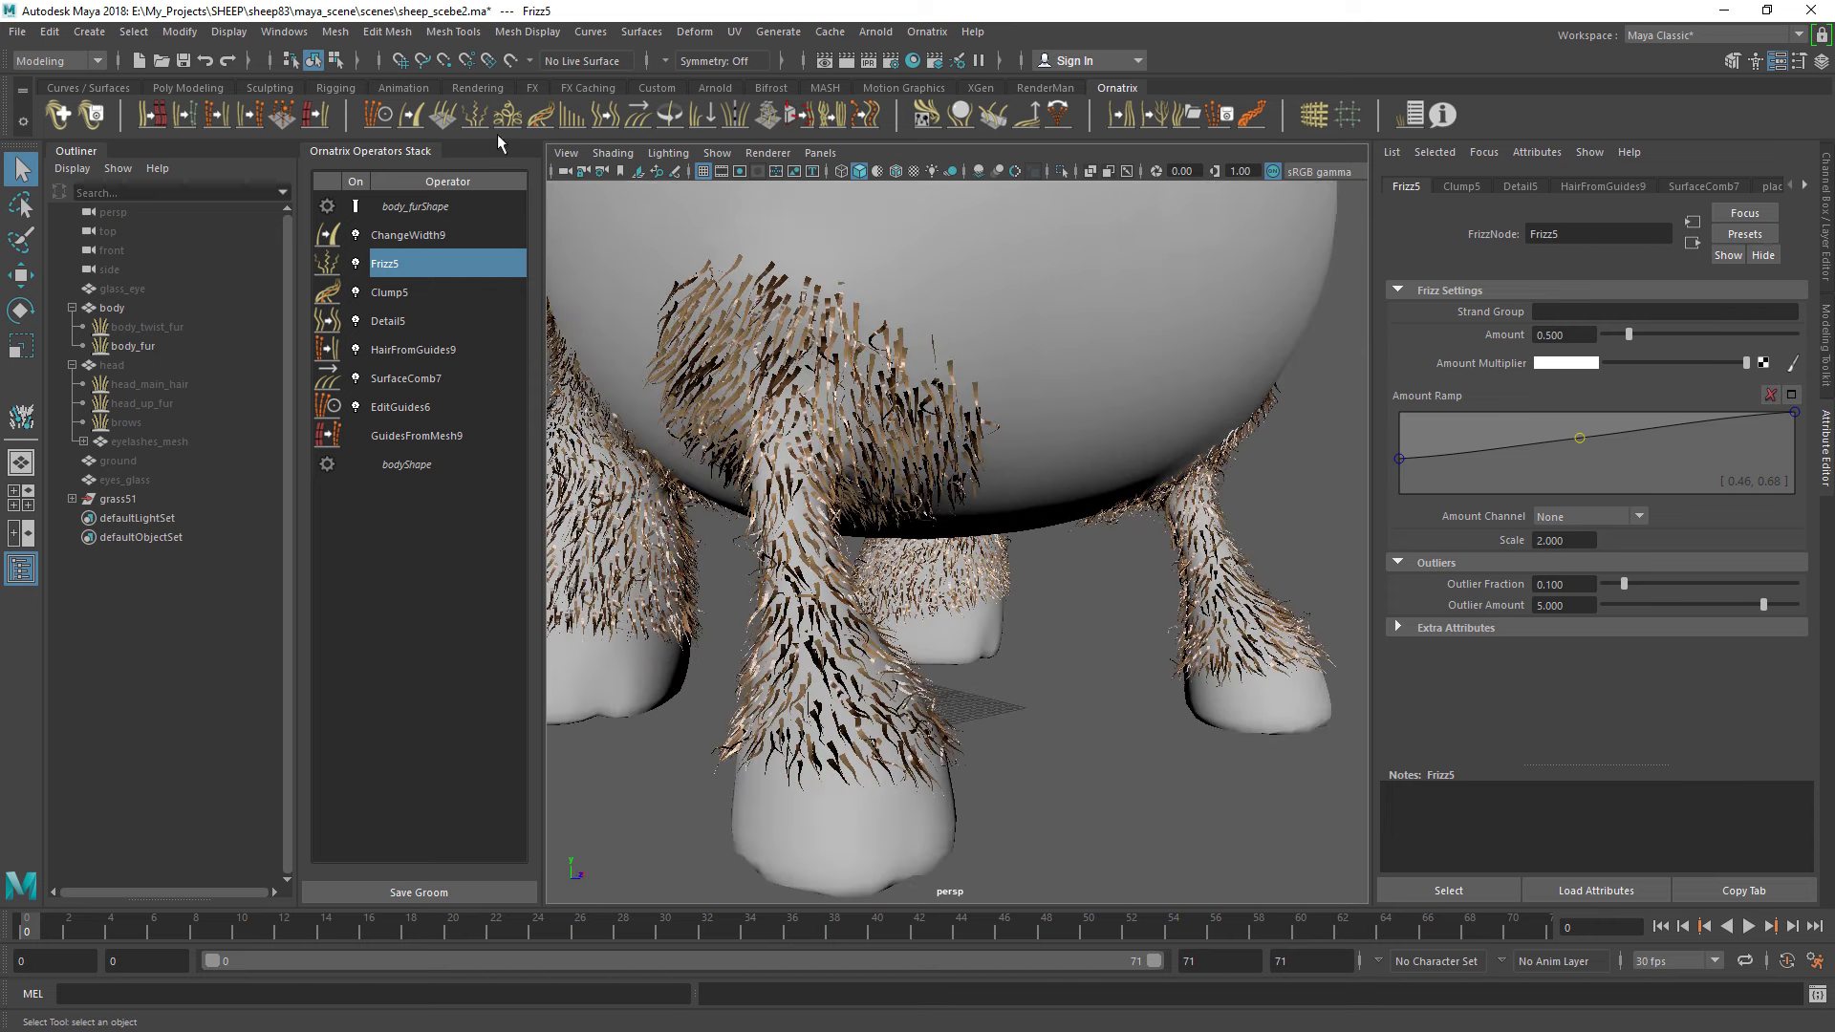
Add Curl (magnitude 0.430) and Length (randomize 0.300), then recommit the strand width
{"action": "left_click", "coordinate": [508, 115]}
{"action": "left_click_drag", "start_coordinate": [1624, 408], "coordinate": [1616, 408]}
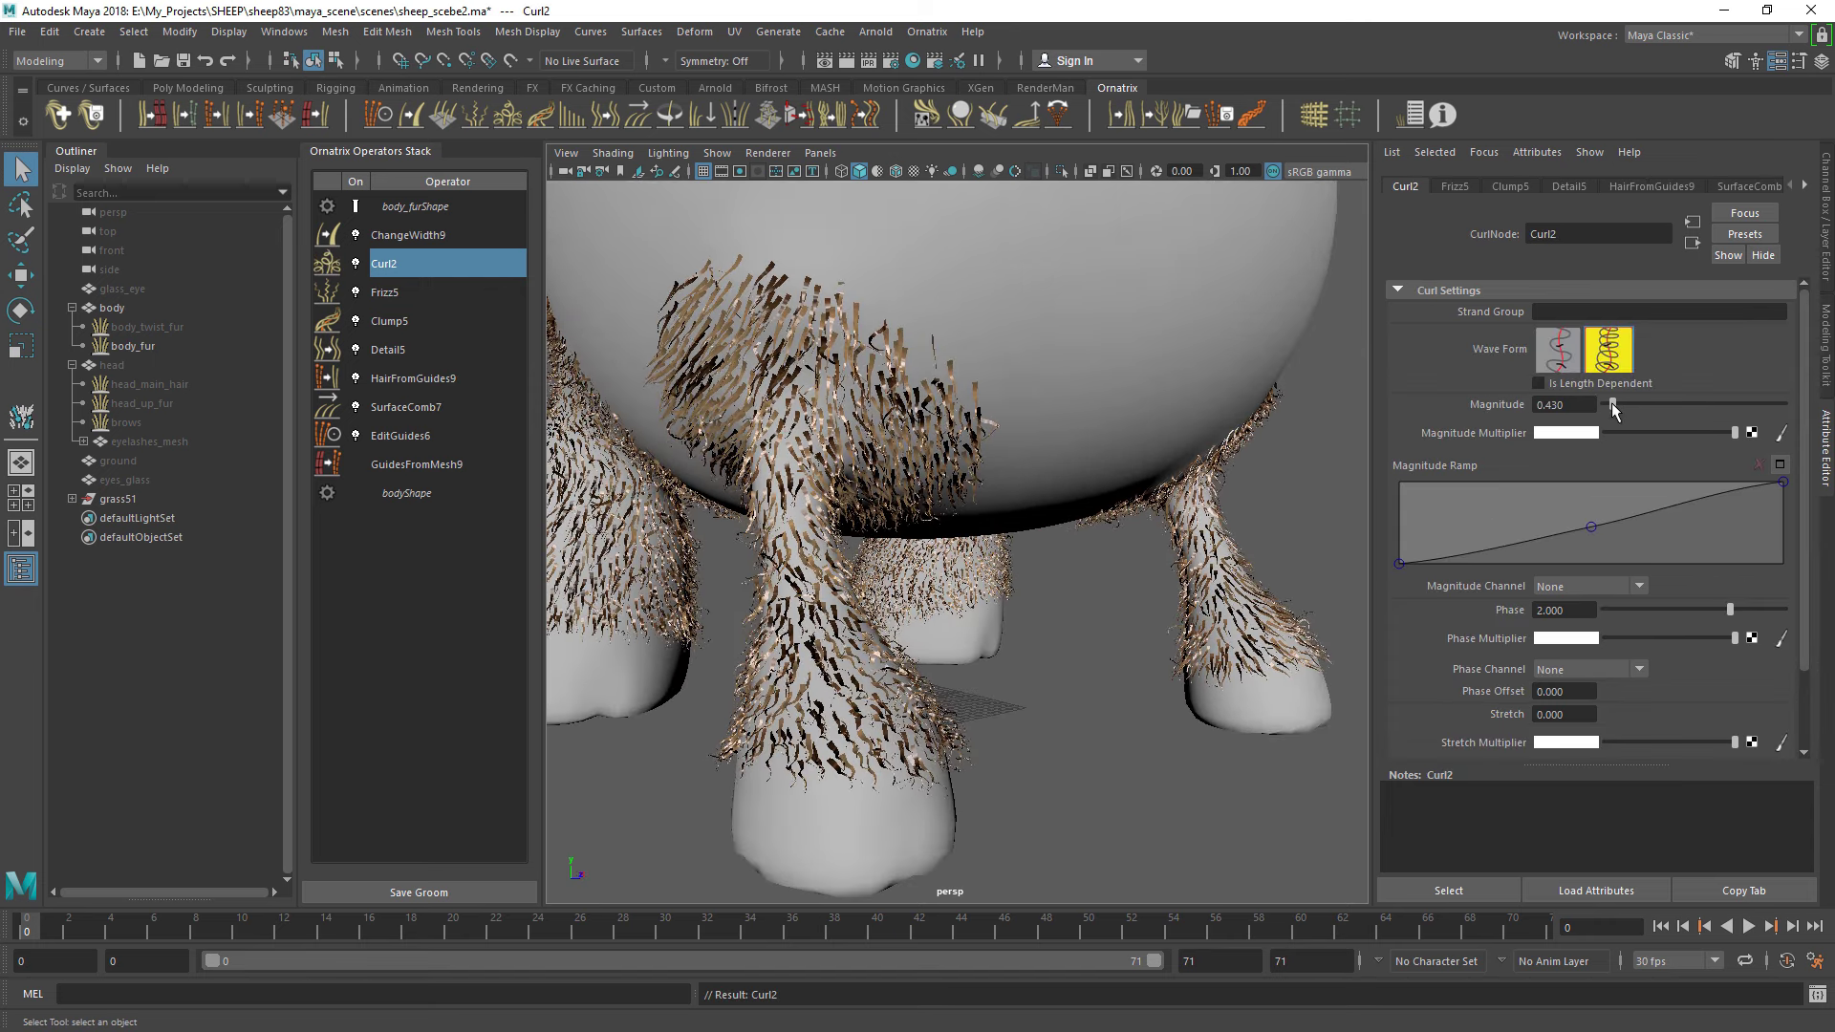
{"action": "left_click", "coordinate": [571, 115]}
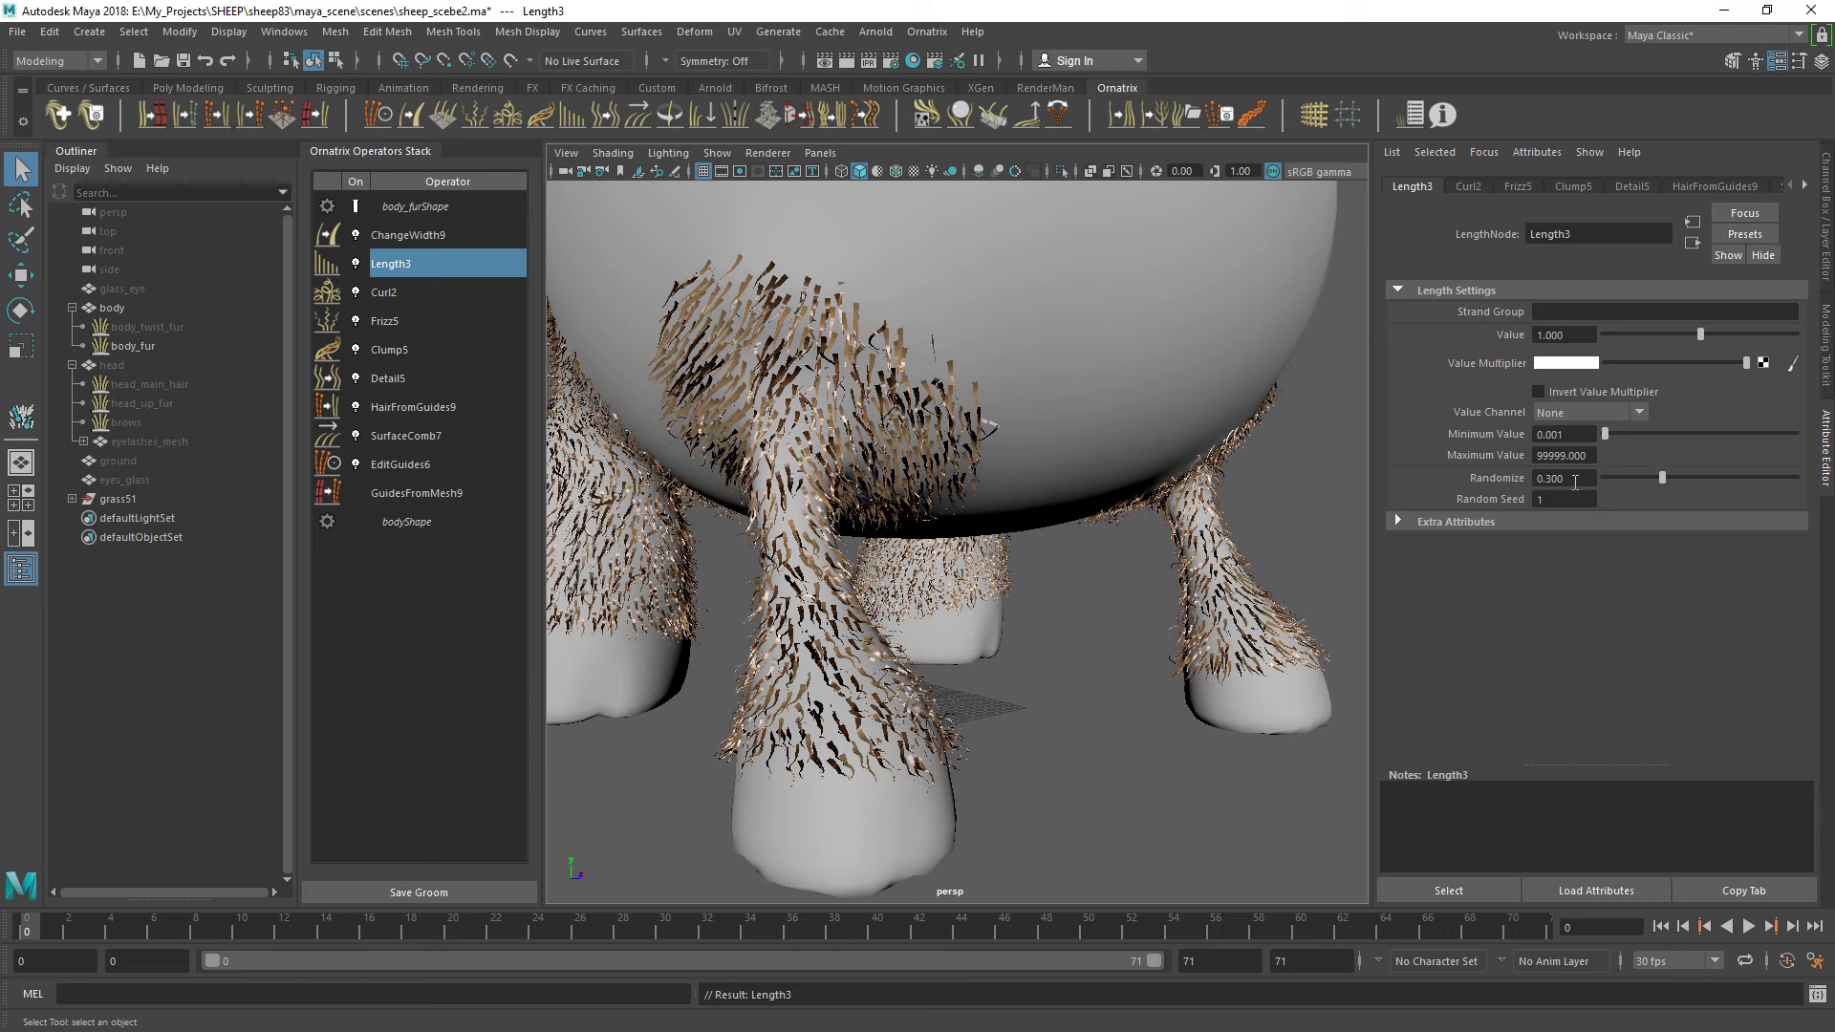
{"action": "left_click", "coordinate": [426, 239]}
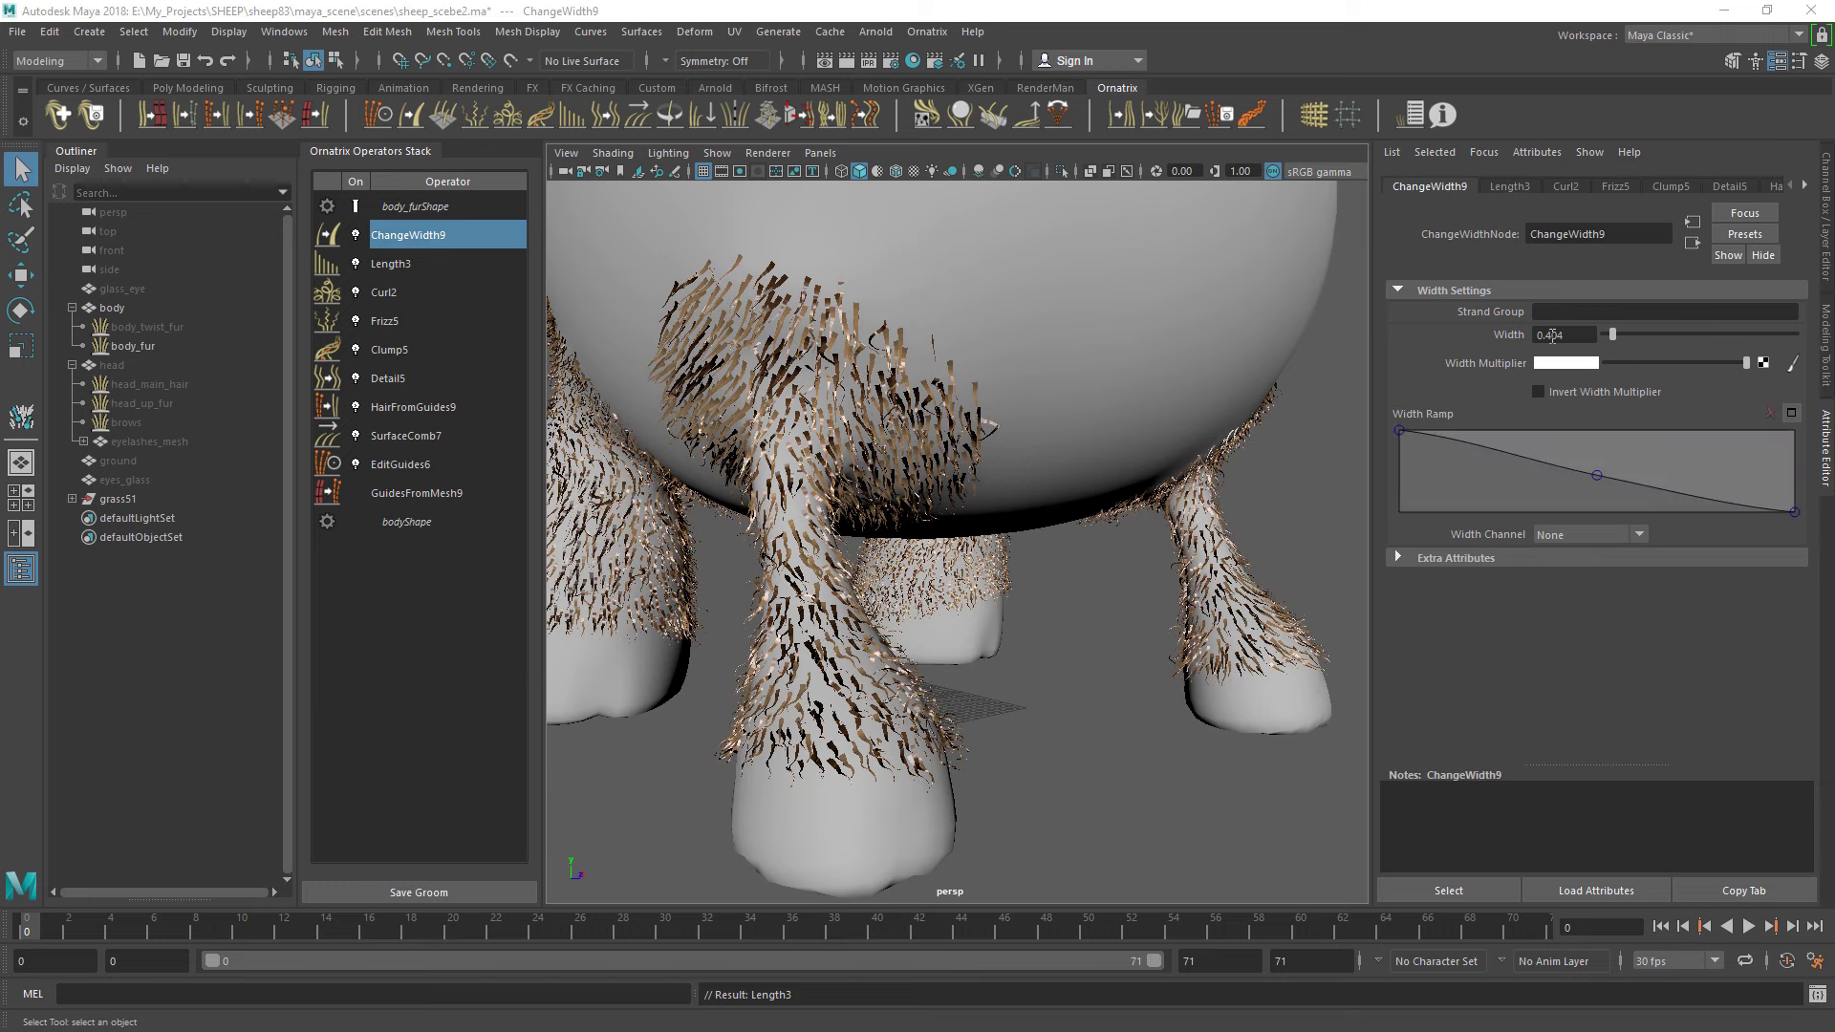
{"action": "key", "text": "Return"}
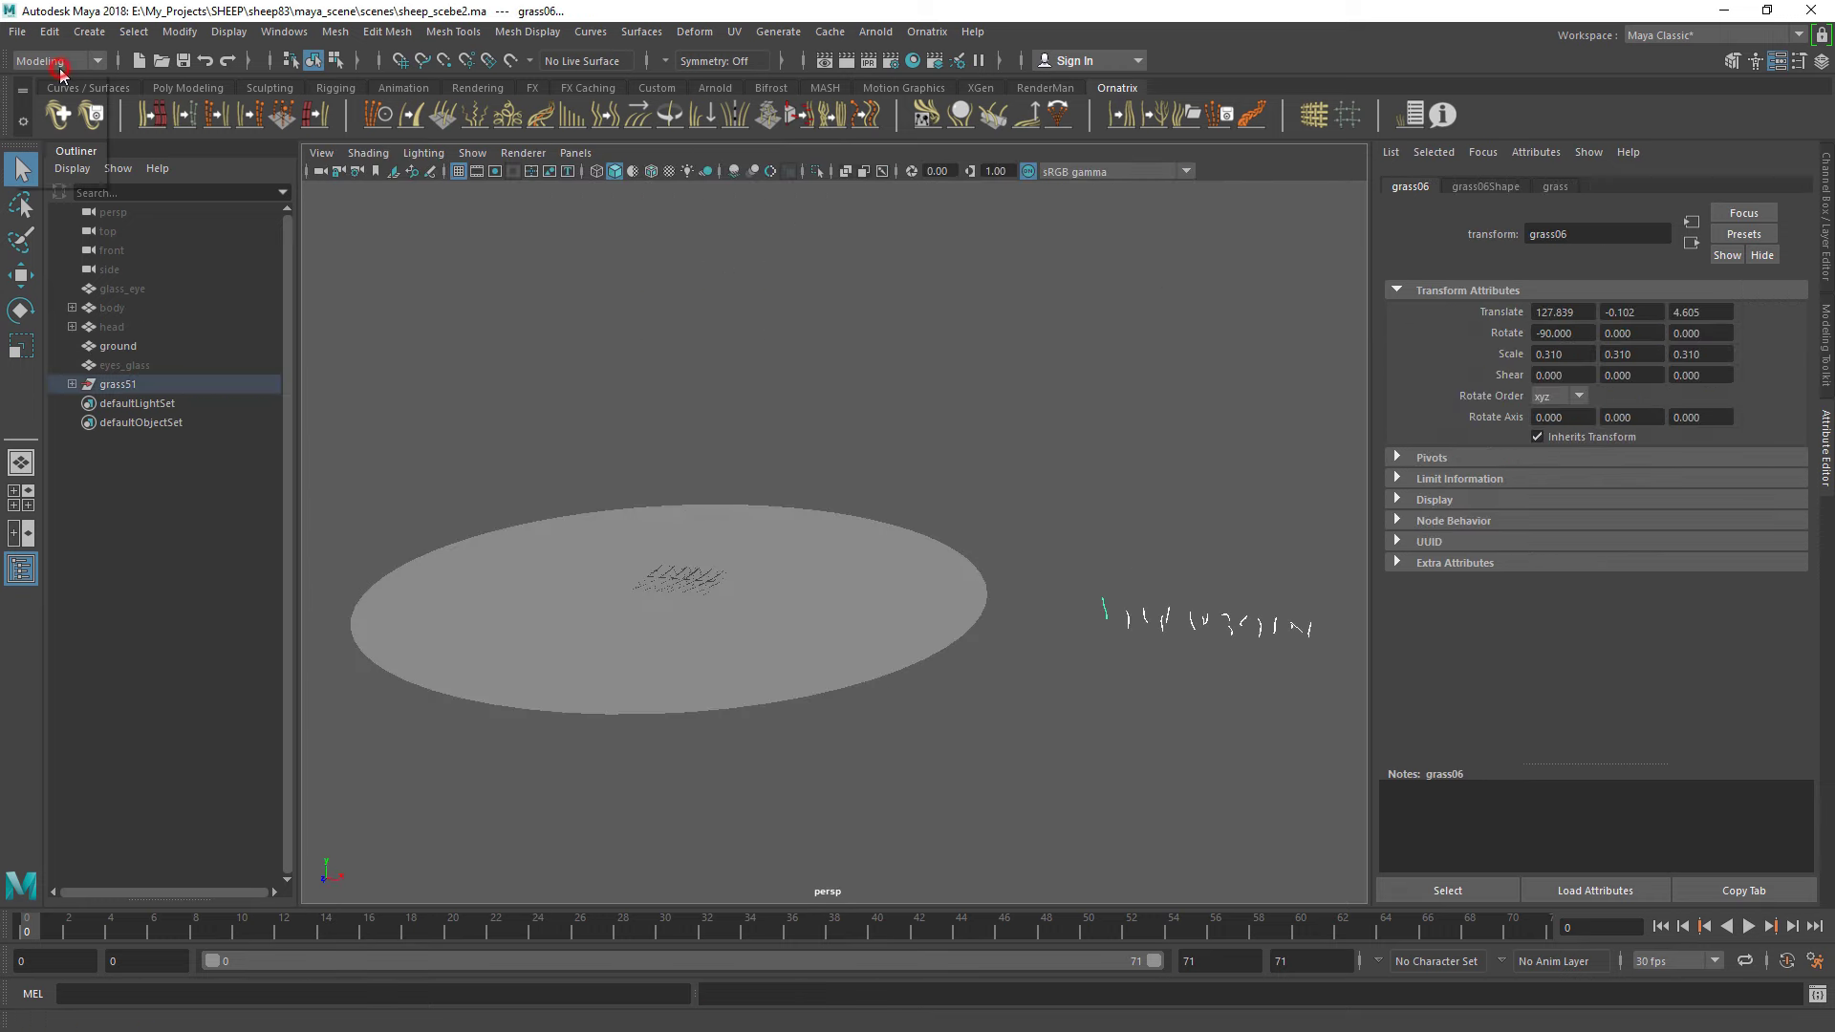
Create a MASH network from the grass and scatter it over the ground mesh
{"action": "left_click", "coordinate": [1061, 65]}
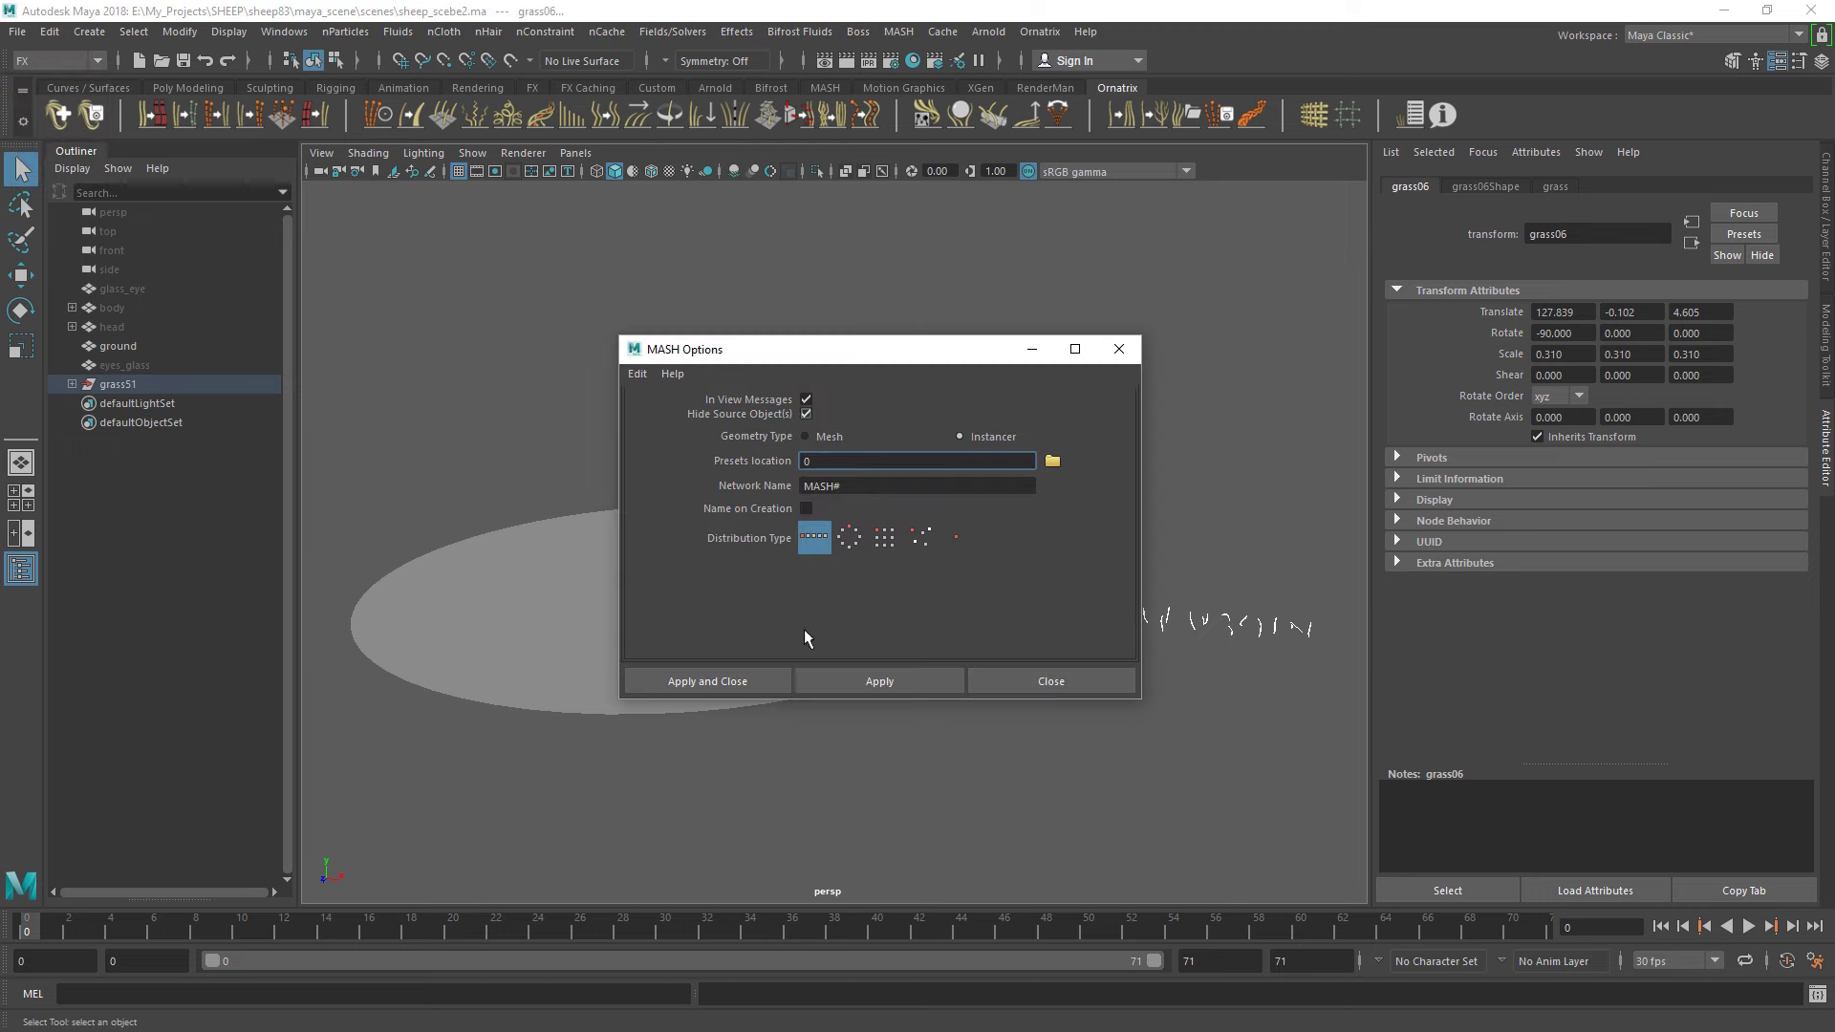
{"action": "left_click", "coordinate": [755, 682]}
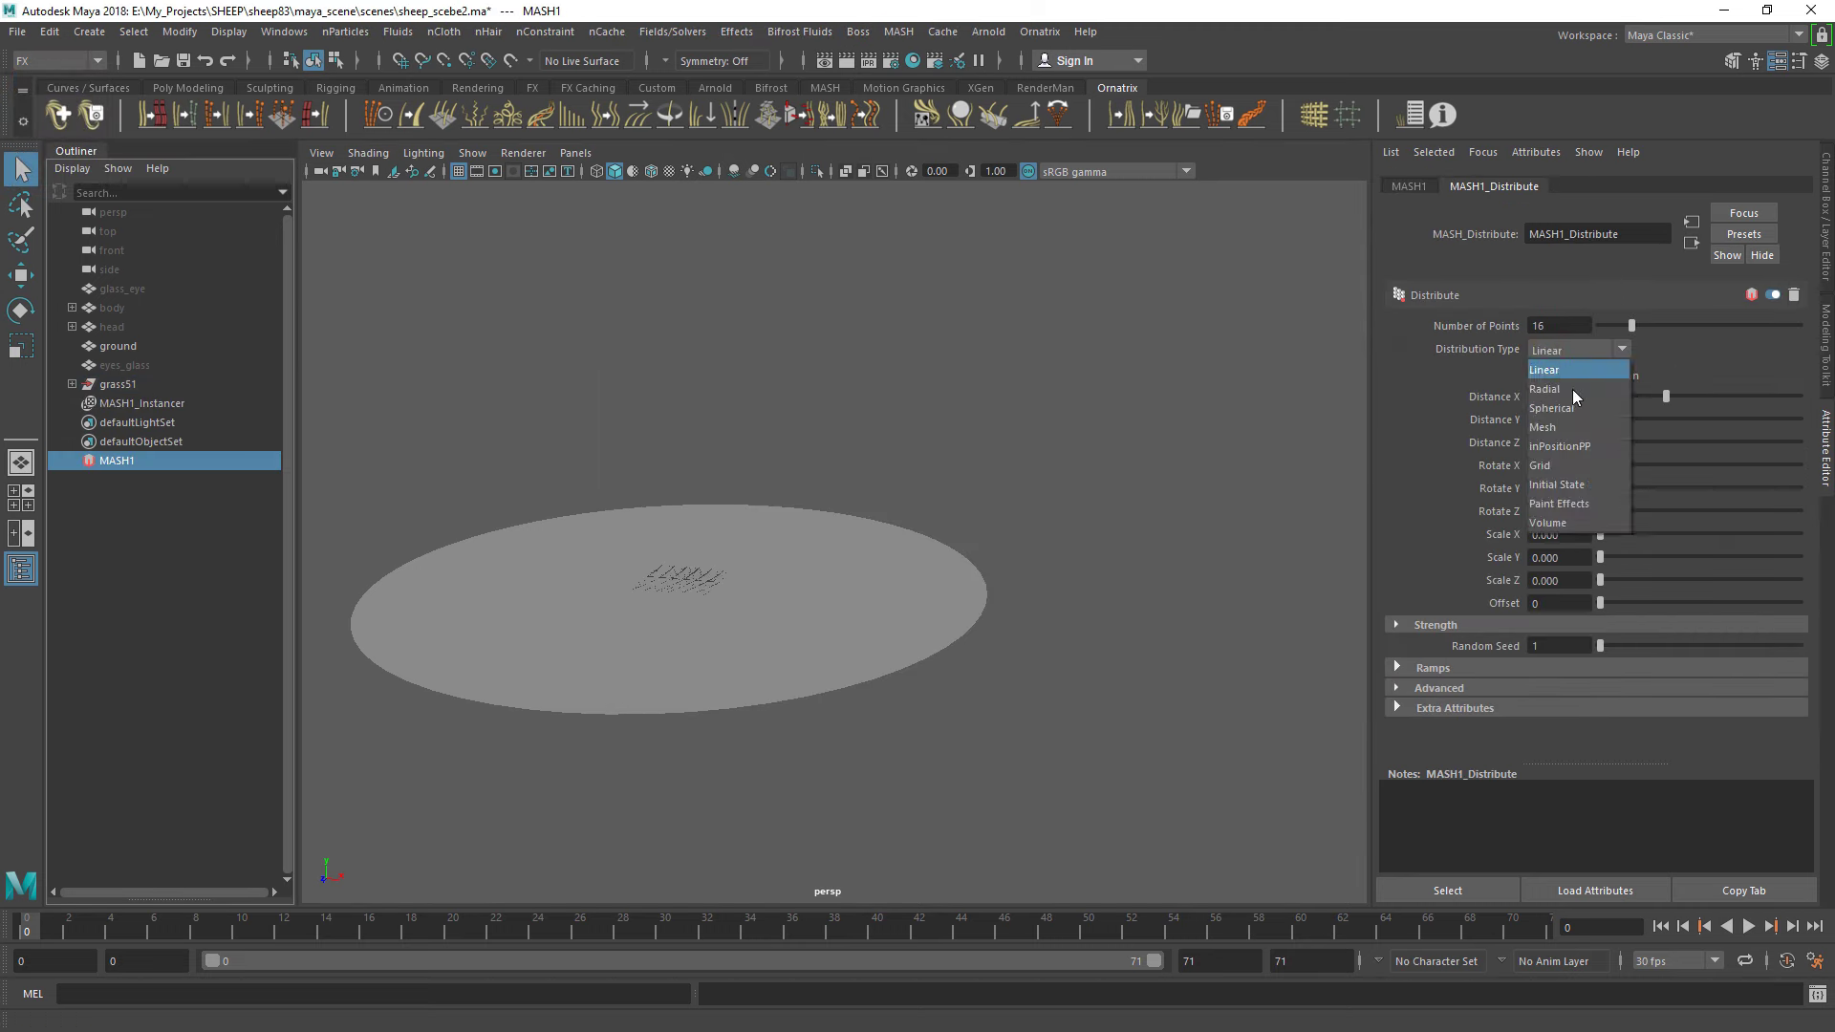
{"action": "left_click", "coordinate": [1544, 427]}
{"action": "middle_click_drag", "start_coordinate": [1594, 465], "coordinate": [1594, 468]}
{"action": "mouse_move", "coordinate": [1023, 573]}
{"action": "left_mouse_down", "text": "alt"}
{"action": "mouse_move", "coordinate": [1032, 422]}
{"action": "mouse_move", "coordinate": [974, 417]}
{"action": "mouse_move", "coordinate": [1037, 400]}
{"action": "left_mouse_up", "text": "alt"}
Add ID and Random nodes to the grass MASH network
{"action": "left_click", "coordinate": [1409, 185]}
{"action": "left_click", "coordinate": [1573, 414]}
{"action": "left_click", "coordinate": [116, 460]}
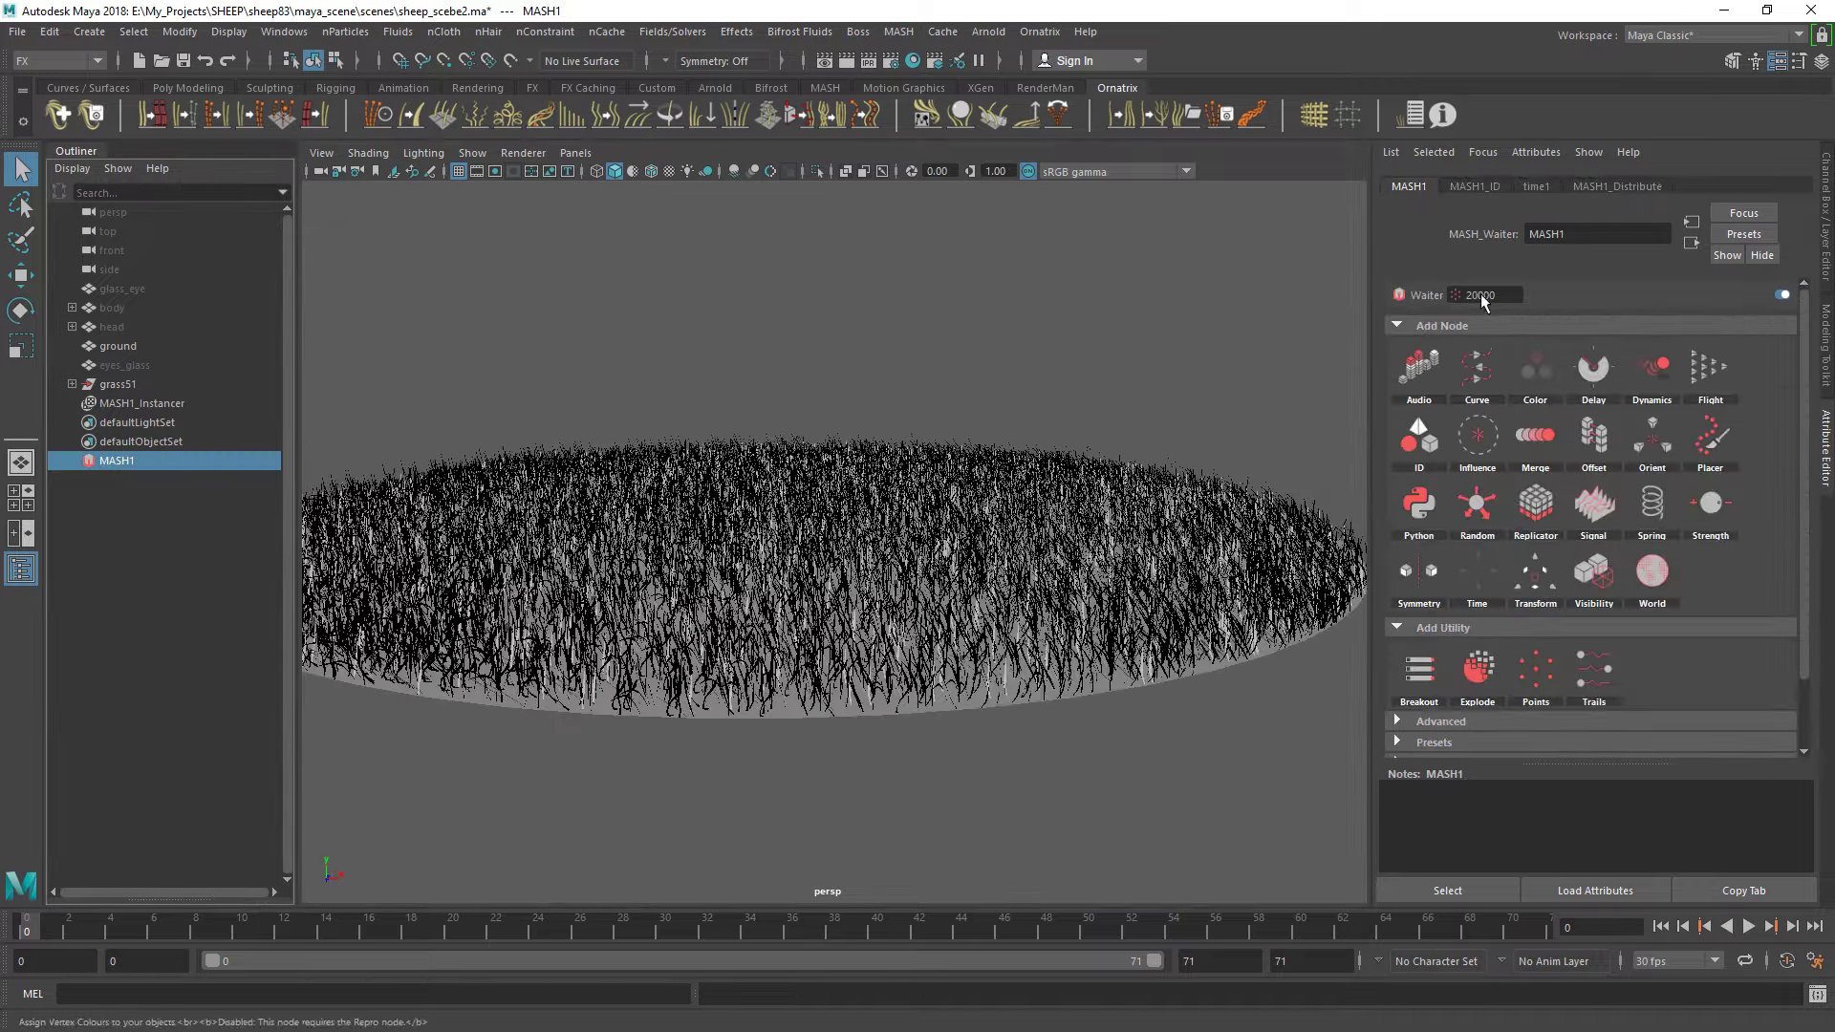
{"action": "left_click", "coordinate": [1617, 185]}
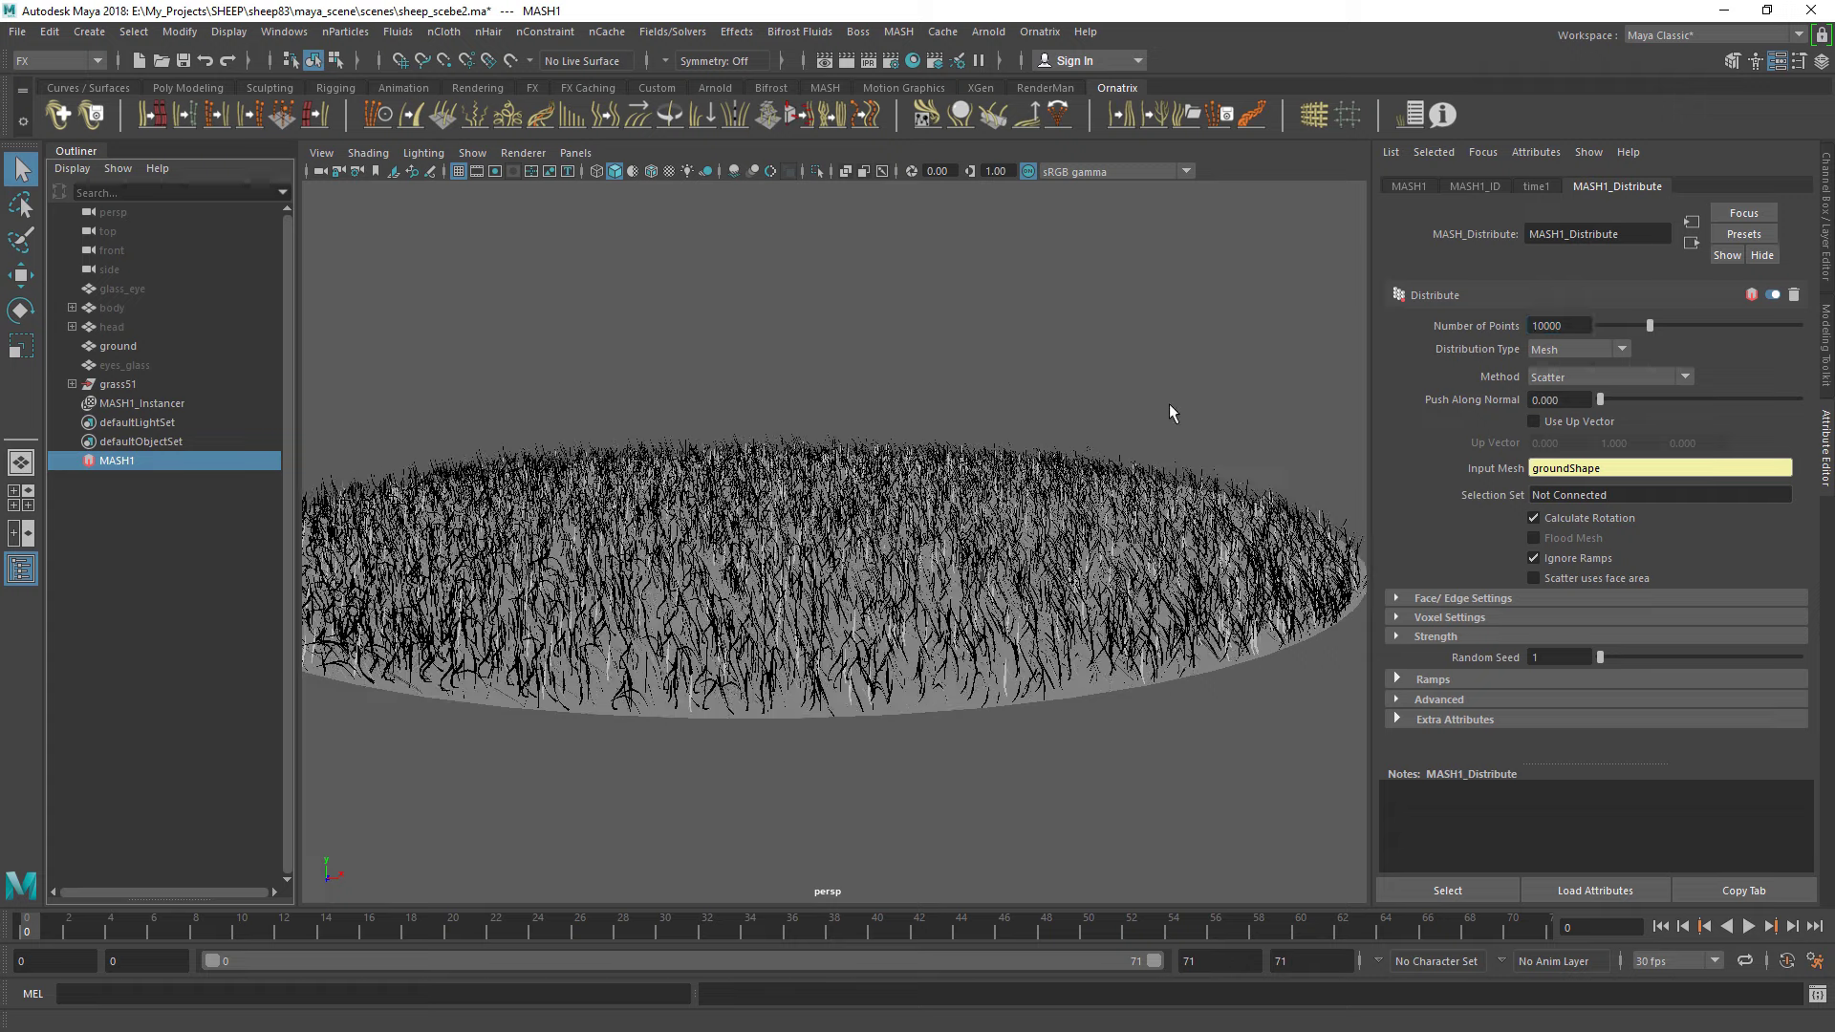
{"action": "left_click", "coordinate": [1408, 185]}
{"action": "left_click", "coordinate": [1658, 449]}
Set MASH1_Random position to 2 and raise X rotation to about 38
{"action": "double_click", "coordinate": [1558, 325]}
{"action": "type", "text": "2"}
{"action": "key", "text": "Return"}
{"action": "key", "text": "Tab"}
{"action": "type", "text": "2"}
{"action": "key", "text": "Tab"}
{"action": "type", "text": "2"}
{"action": "key", "text": "Return"}
{"action": "mouse_move", "coordinate": [1606, 393]}
{"action": "left_mouse_down"}
{"action": "mouse_move", "coordinate": [1641, 391]}
{"action": "mouse_move", "coordinate": [1609, 495]}
{"action": "left_mouse_up"}
{"action": "key", "text": "Return"}
{"action": "left_click", "coordinate": [898, 32]}
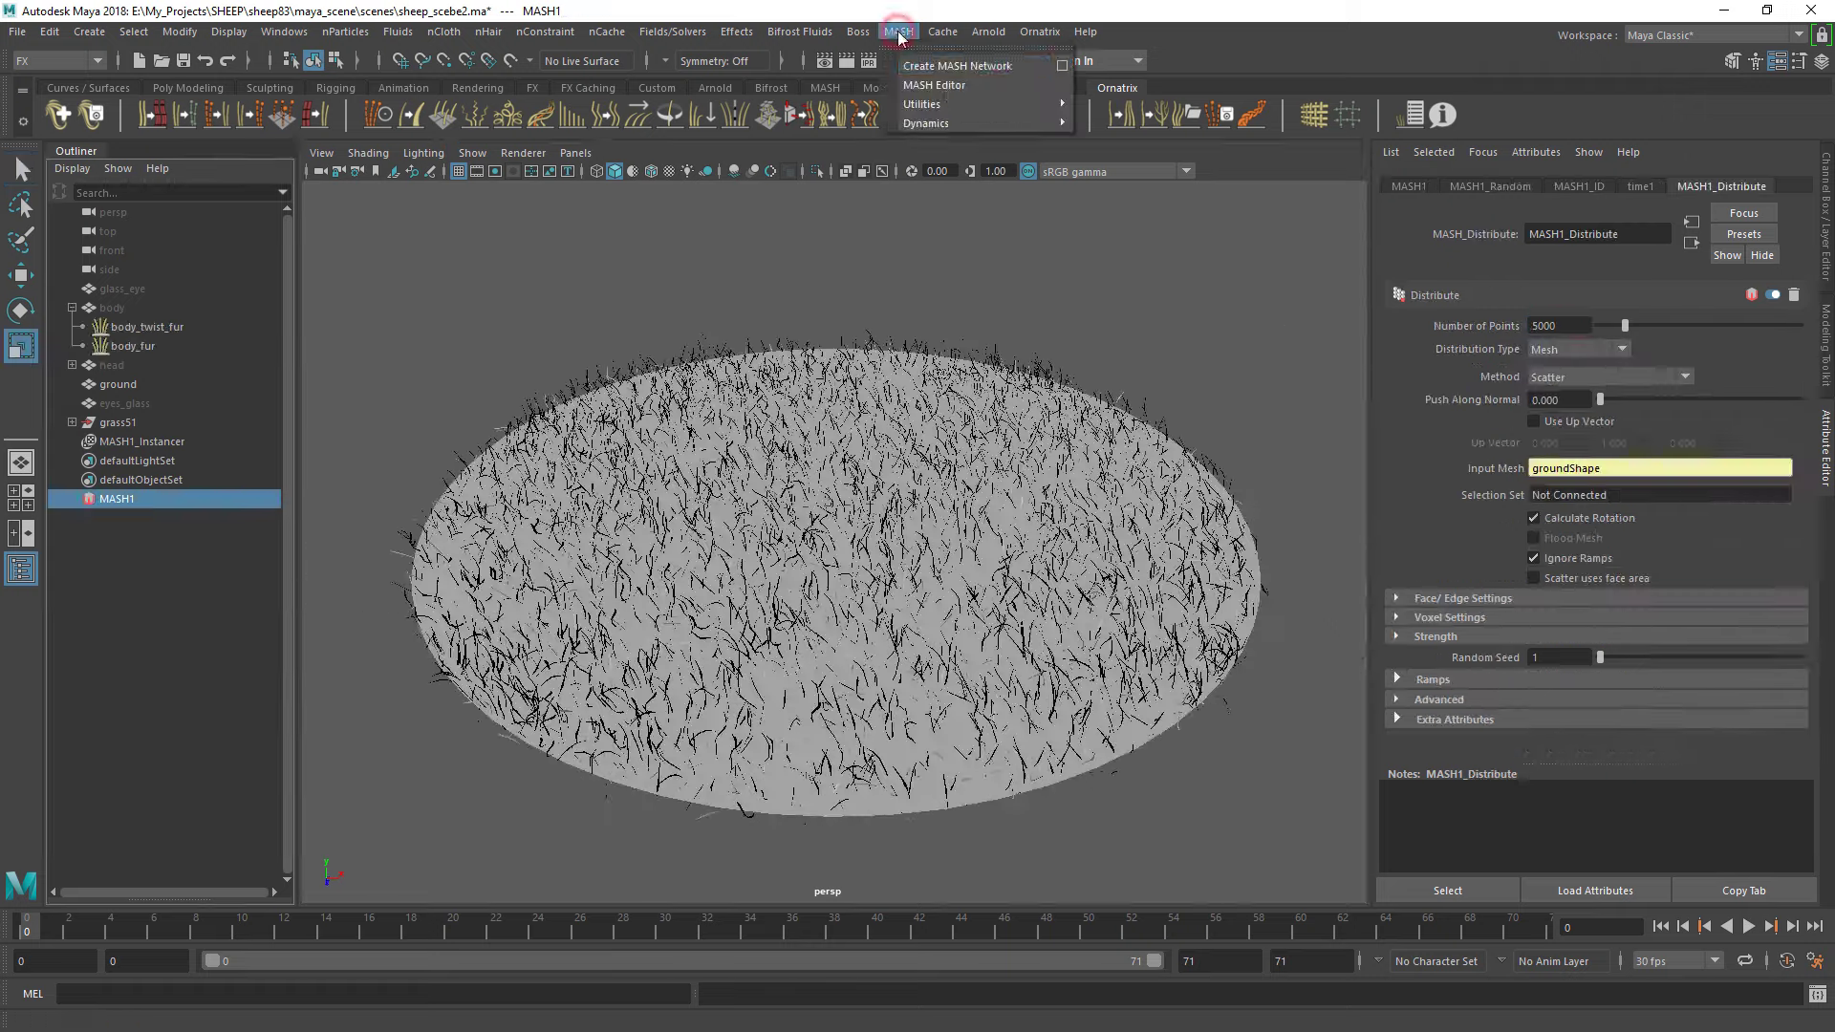
Add an Orient node to the MASH1 network and bring the sheep body back into view
{"action": "left_click", "coordinate": [955, 102]}
{"action": "left_click", "coordinate": [384, 379]}
{"action": "left_click", "coordinate": [449, 621]}
{"action": "mouse_move", "coordinate": [984, 246]}
{"action": "left_mouse_down", "text": "alt"}
{"action": "mouse_move", "coordinate": [1188, 339]}
{"action": "mouse_move", "coordinate": [1184, 368]}
{"action": "left_mouse_up", "text": "alt"}
{"action": "left_click", "coordinate": [114, 310]}
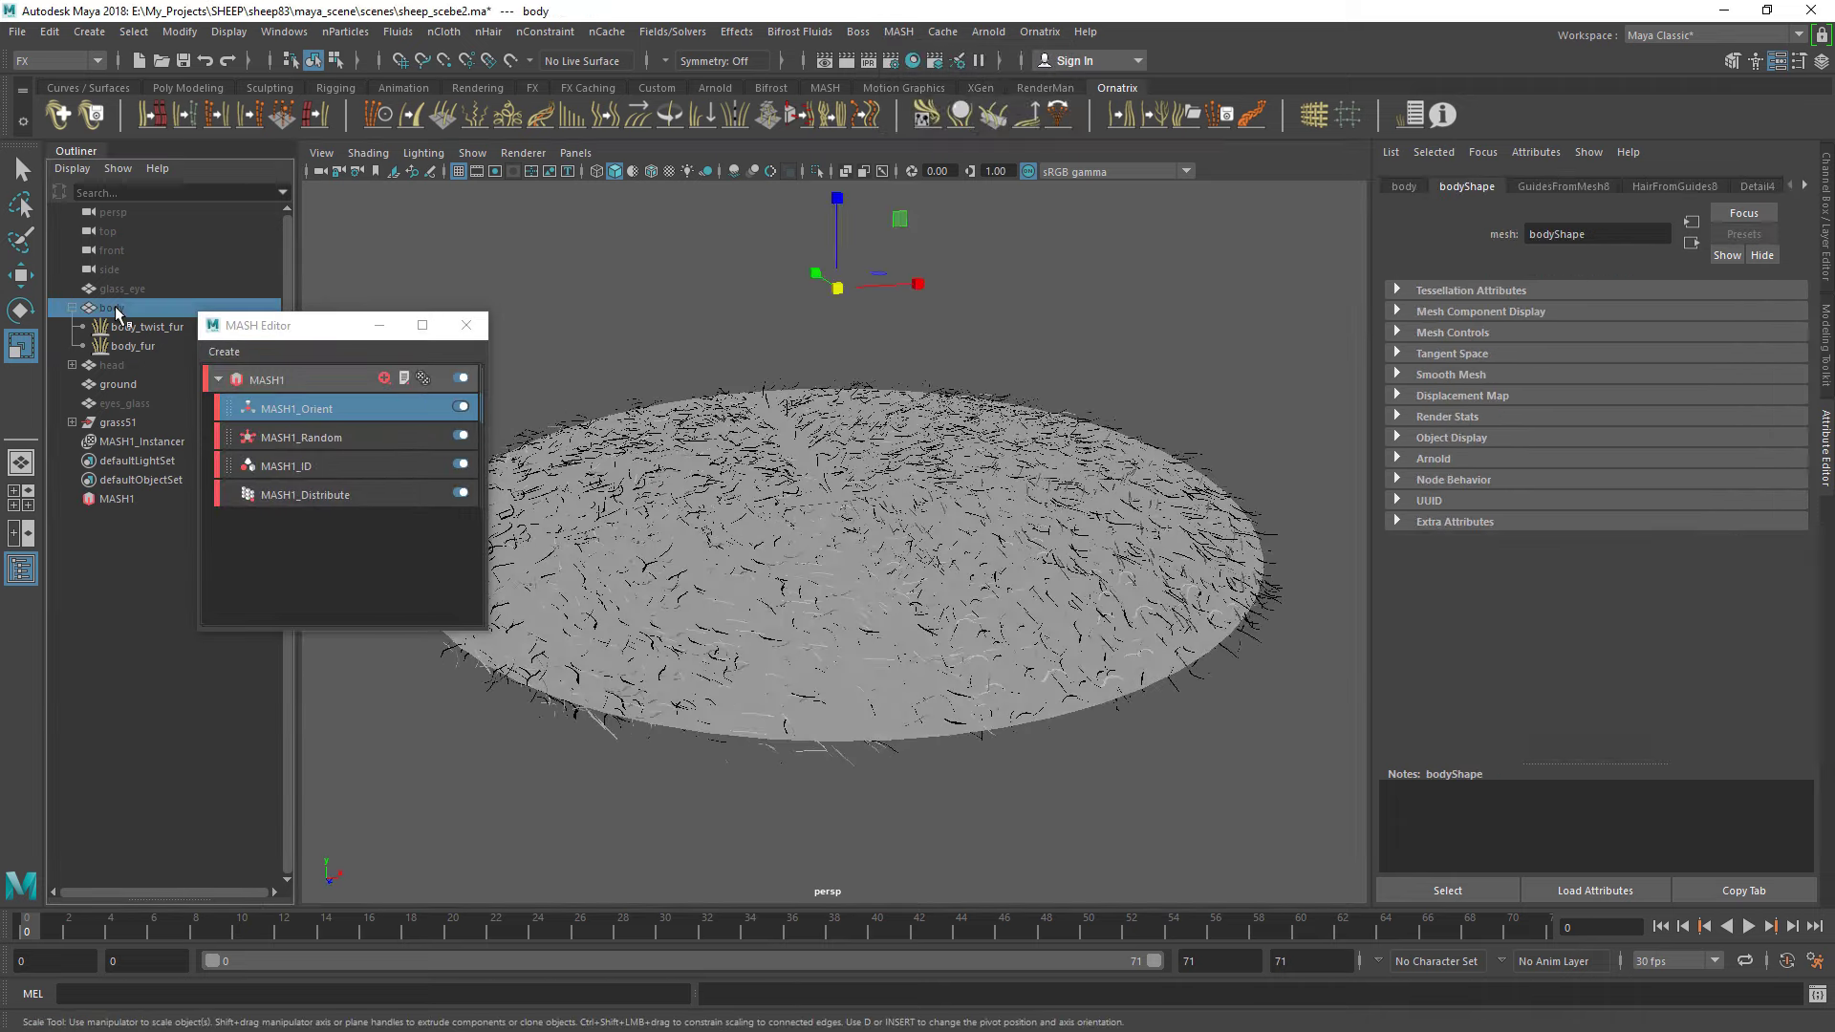
{"action": "left_click", "coordinate": [340, 411]}
Add a falloff to the Orient node and move it onto the sheep's right leg
{"action": "right_click", "coordinate": [1491, 674]}
{"action": "left_click", "coordinate": [1520, 686]}
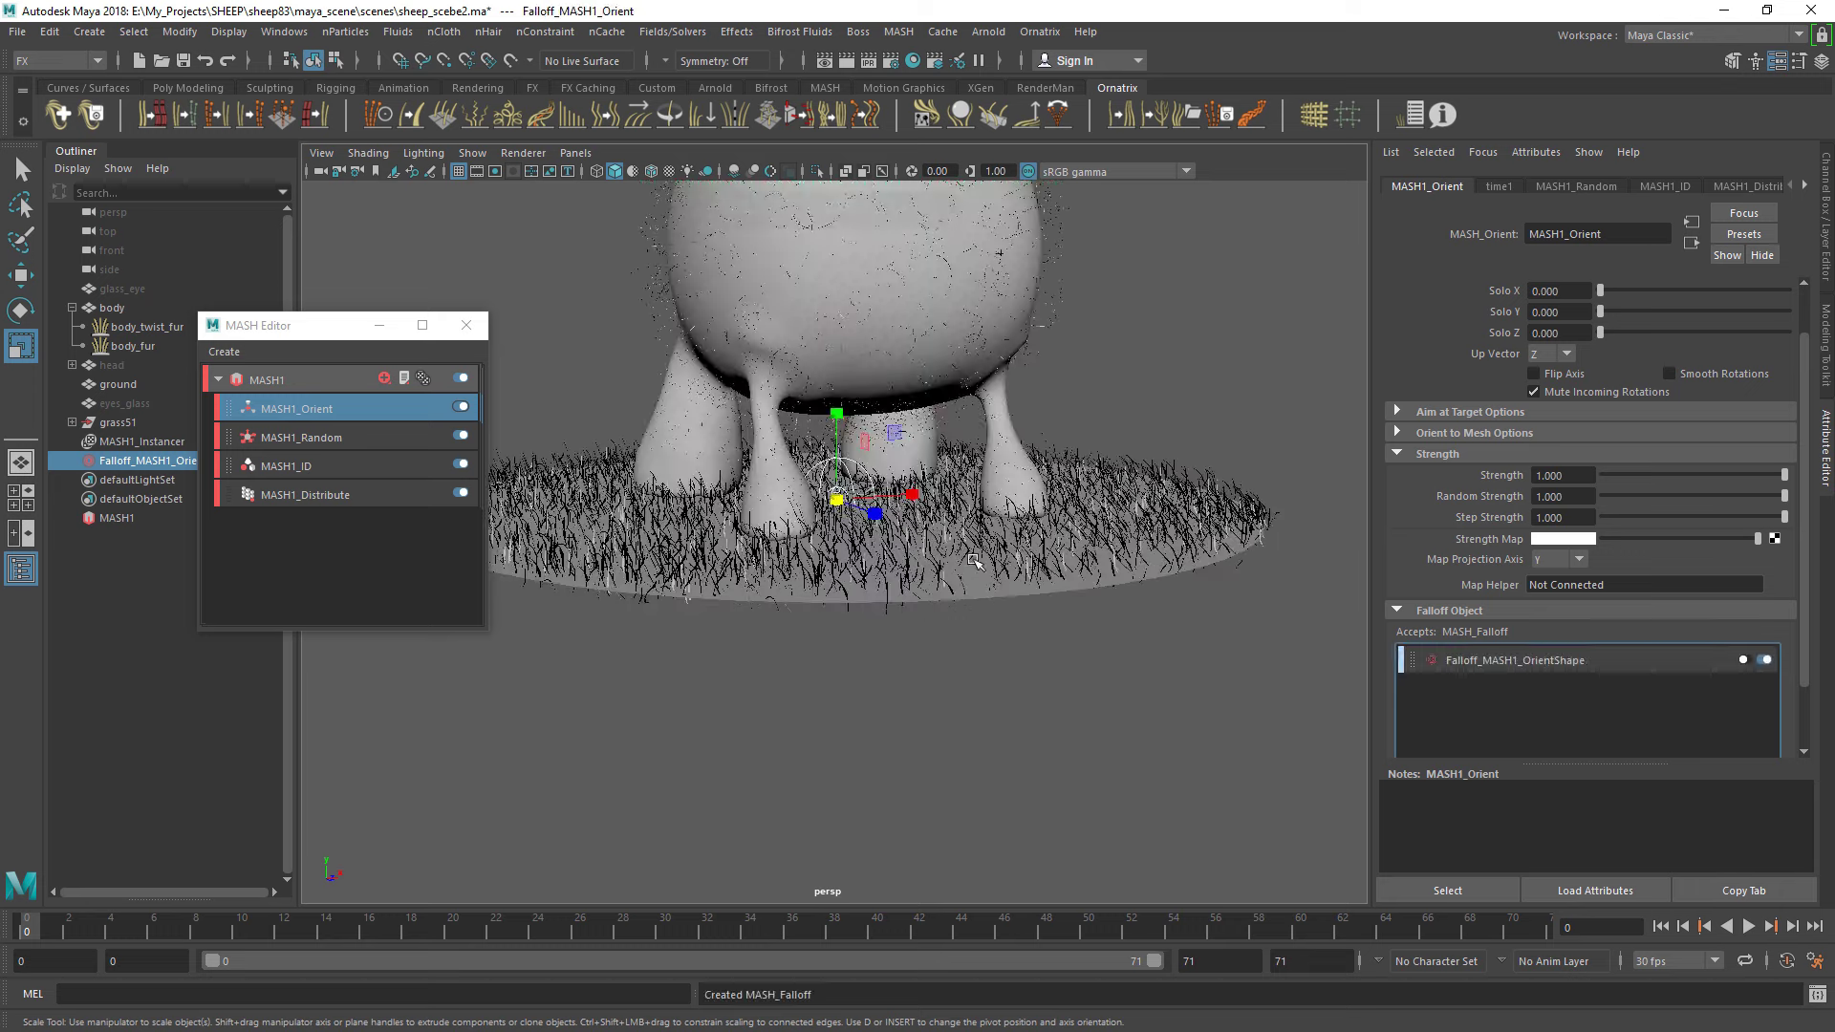
{"action": "scroll", "coordinate": [944, 488], "scroll_direction": "up", "scroll_amount": 3}
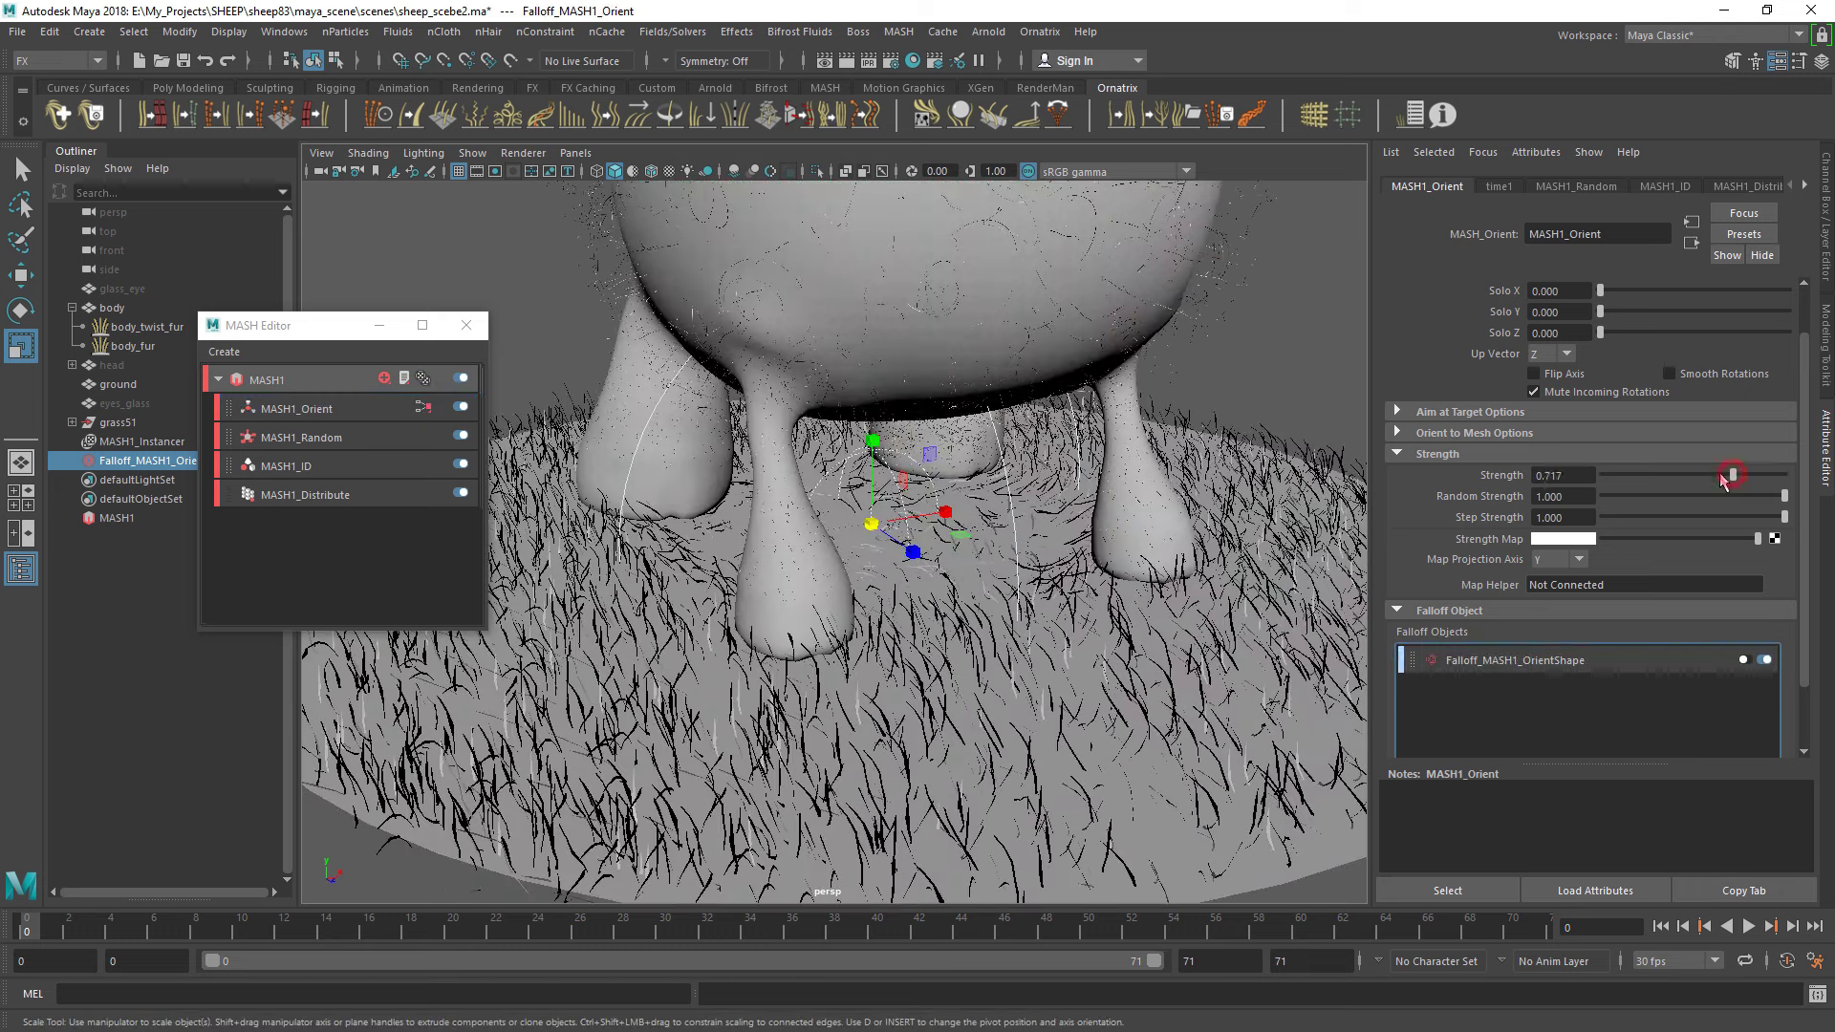
{"action": "key", "text": "w"}
{"action": "left_click_drag", "start_coordinate": [855, 524], "coordinate": [1159, 592]}
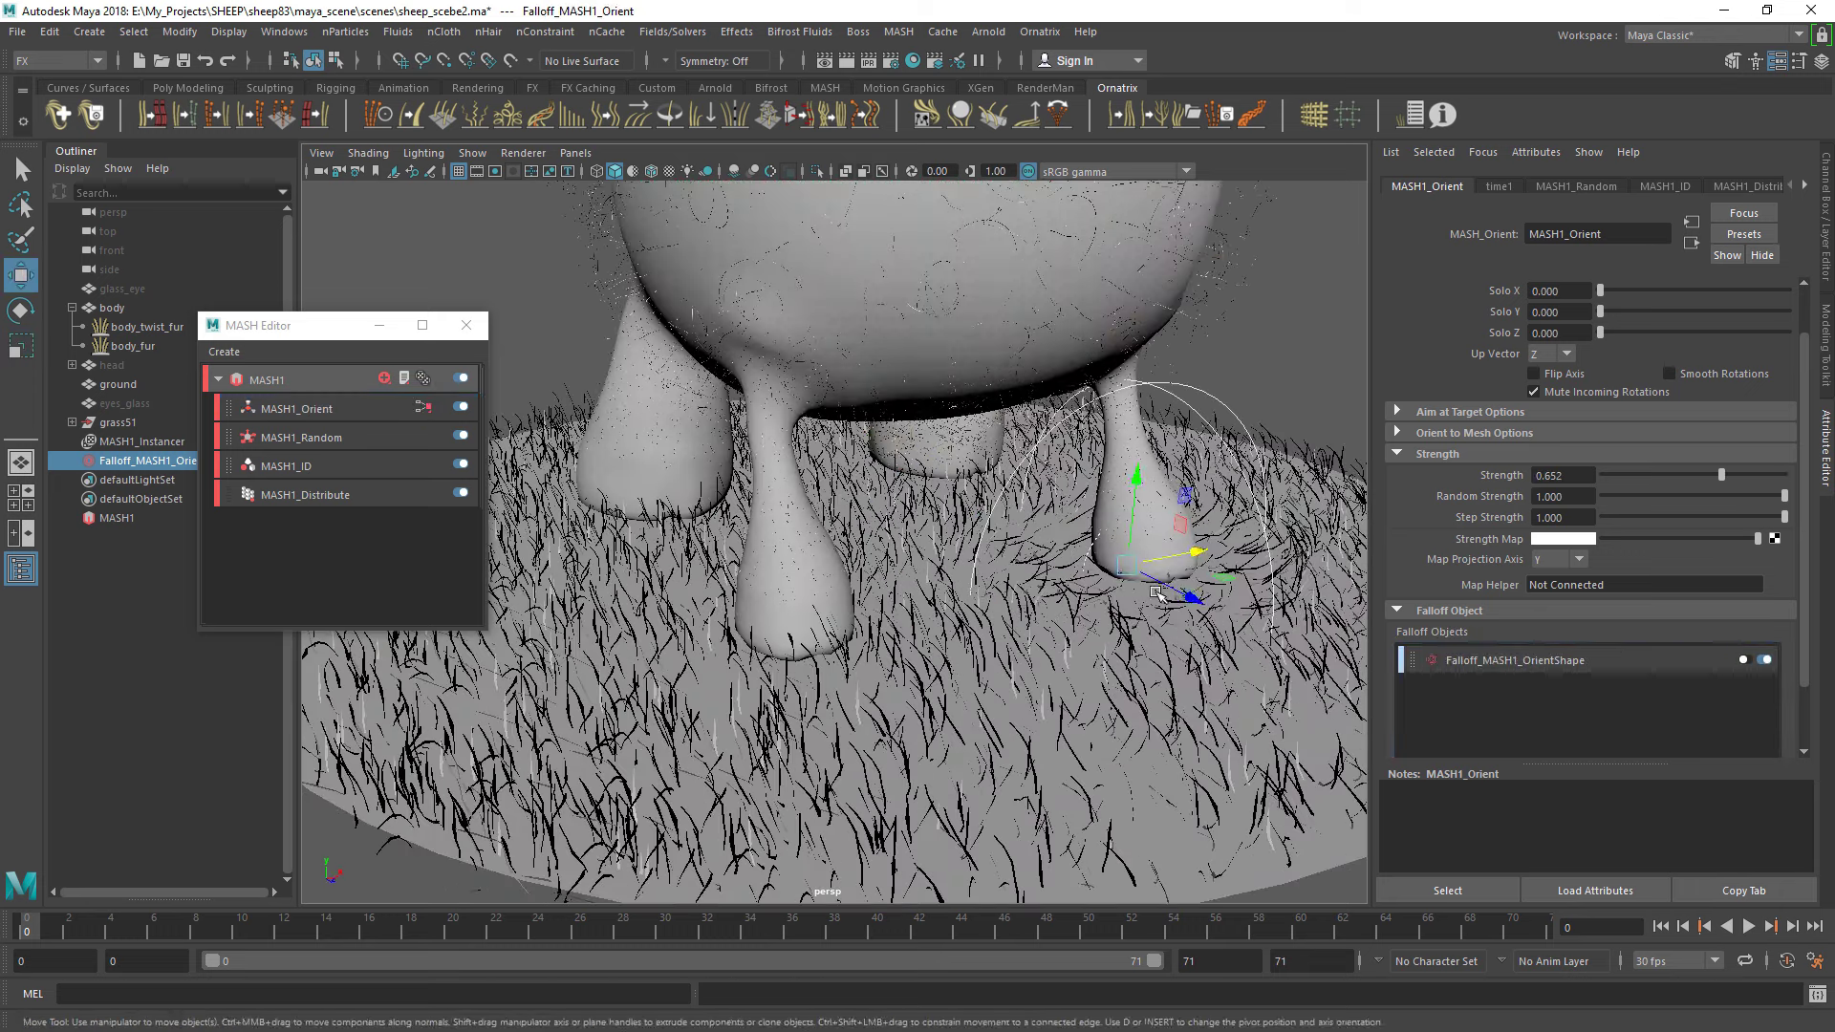
Add two more Orient falloffs and scale them around the other legs
{"action": "right_click", "coordinate": [1490, 673]}
{"action": "left_click", "coordinate": [1519, 686]}
{"action": "scroll", "coordinate": [860, 496], "scroll_direction": "down", "scroll_amount": 5}
{"action": "key", "text": "w"}
{"action": "scroll", "coordinate": [883, 513], "scroll_direction": "up", "scroll_amount": 2}
{"action": "scroll", "coordinate": [883, 513], "scroll_direction": "up", "scroll_amount": 3}
{"action": "scroll", "coordinate": [883, 513], "scroll_direction": "up", "scroll_amount": 3}
{"action": "right_click", "coordinate": [1491, 707]}
{"action": "left_click", "coordinate": [1519, 719]}
{"action": "key", "text": "r"}
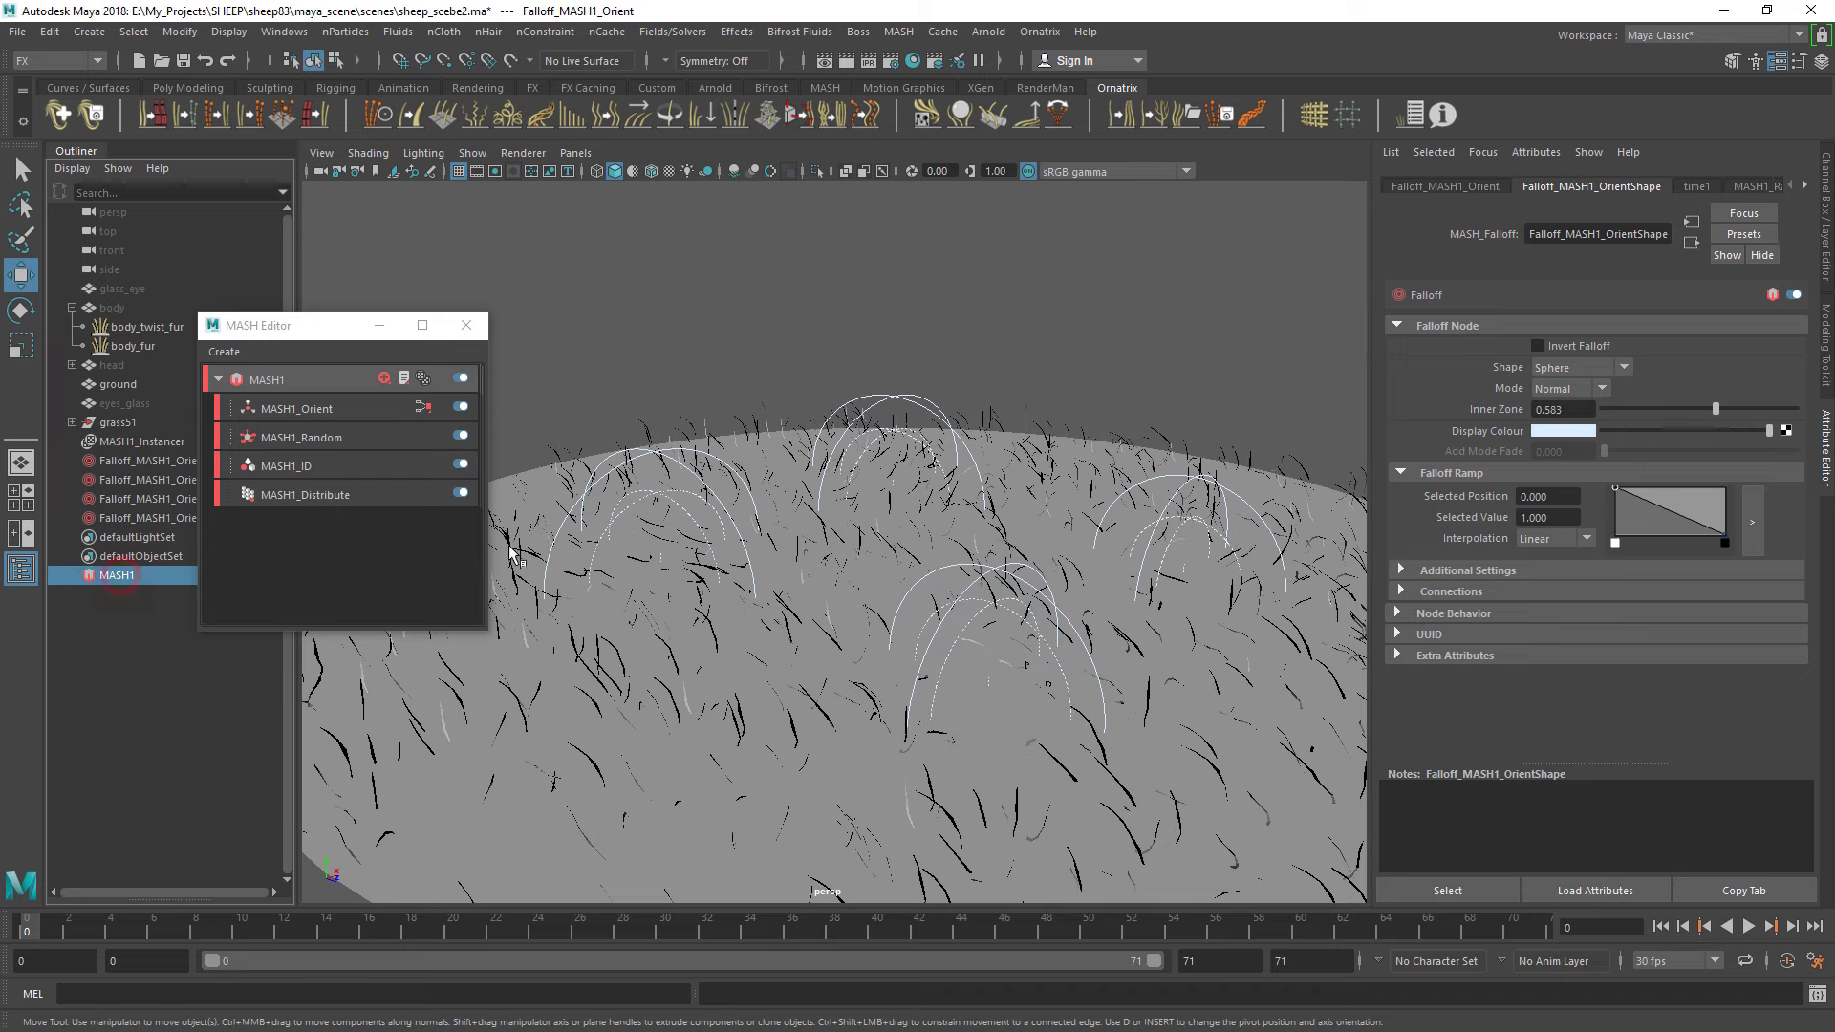
{"action": "key", "text": "Return"}
Unhide the sheep body and frame a low side view of its legs in the grass
{"action": "left_click", "coordinate": [113, 307]}
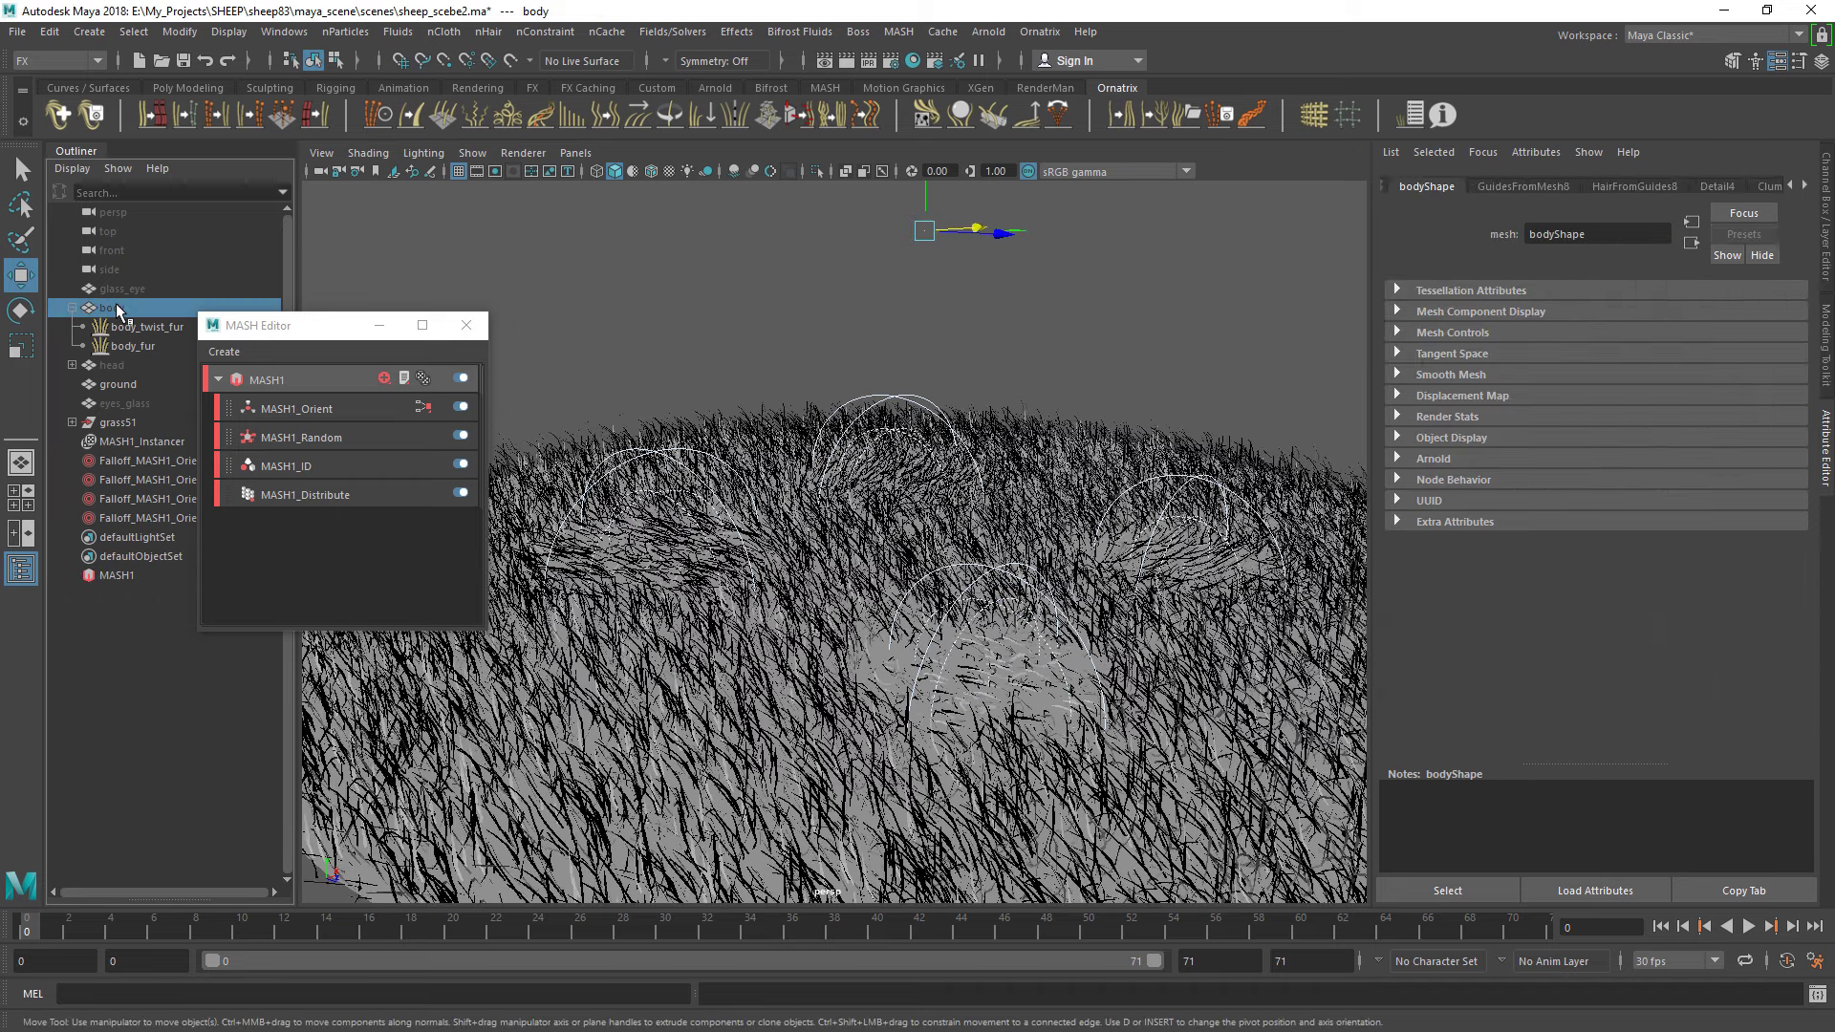
{"action": "key", "text": "shift+h"}
{"action": "right_click_drag", "start_coordinate": [1209, 502], "coordinate": [1237, 520], "text": "alt"}
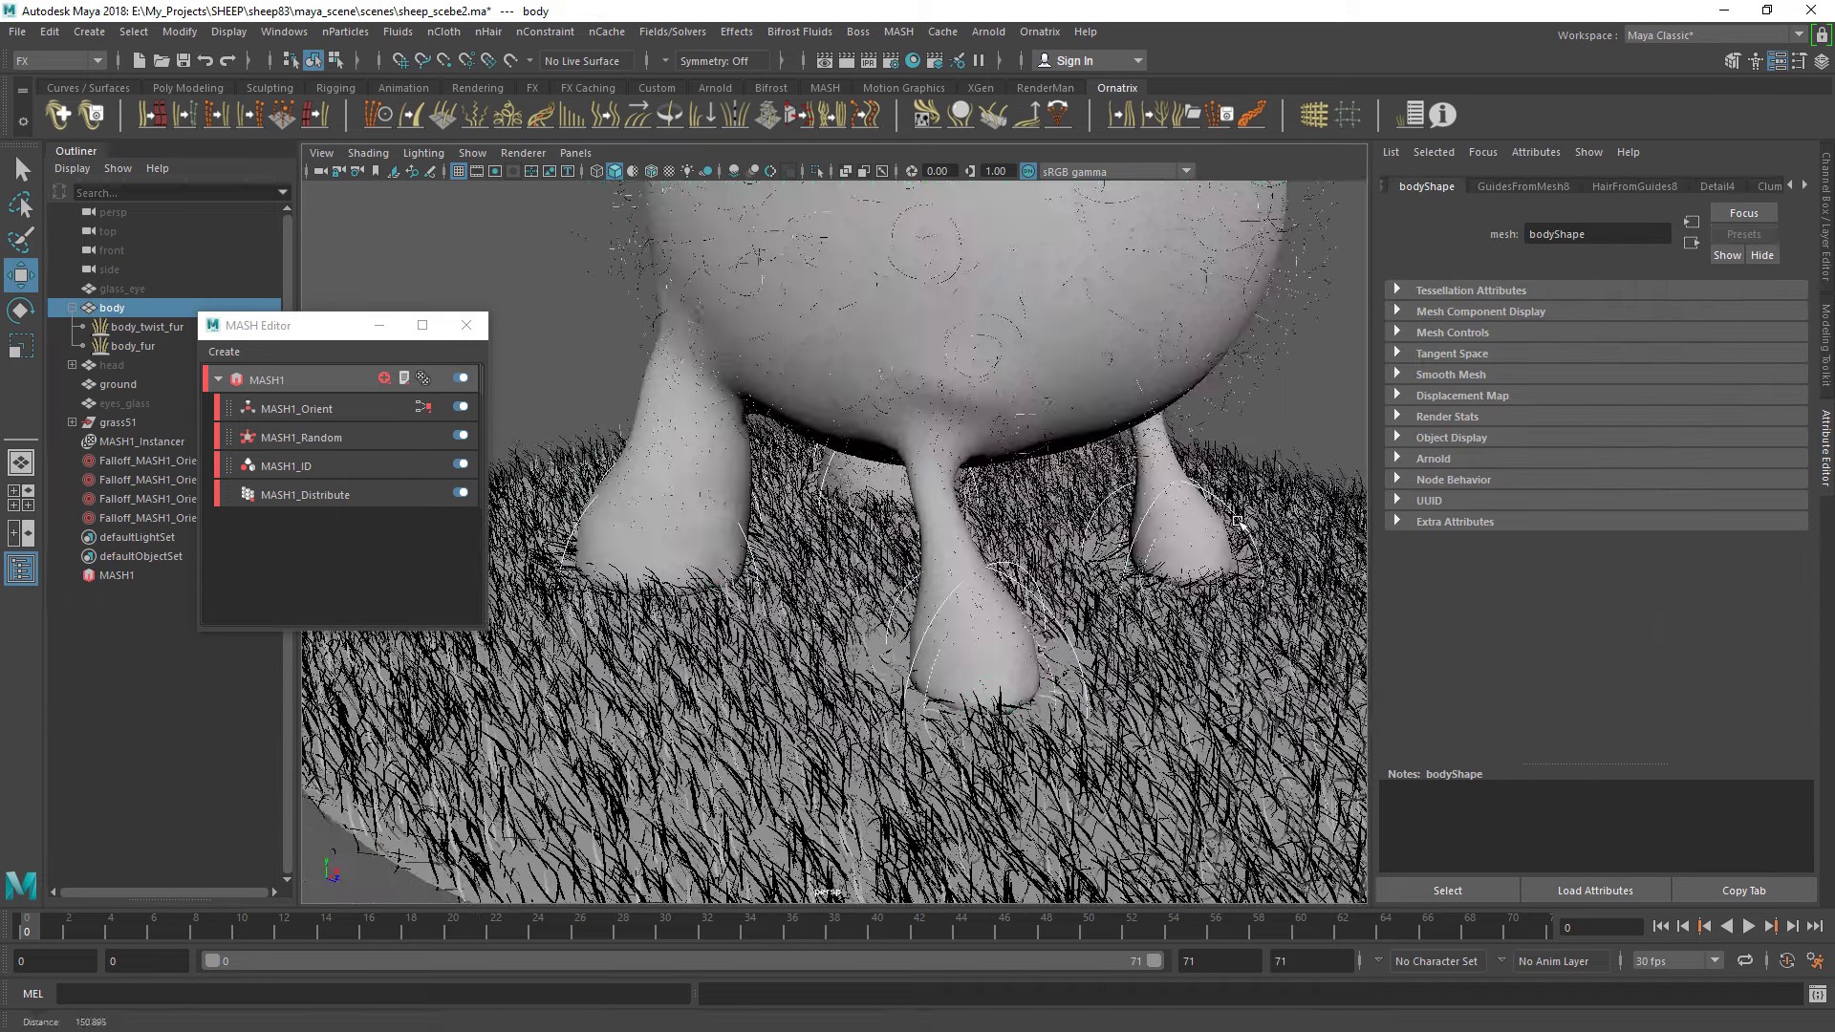
{"action": "right_click_drag", "start_coordinate": [1247, 364], "coordinate": [1233, 315], "text": "alt"}
{"action": "left_click_drag", "start_coordinate": [1232, 315], "coordinate": [1208, 307], "text": "alt"}
{"action": "left_click", "coordinate": [1216, 835]}
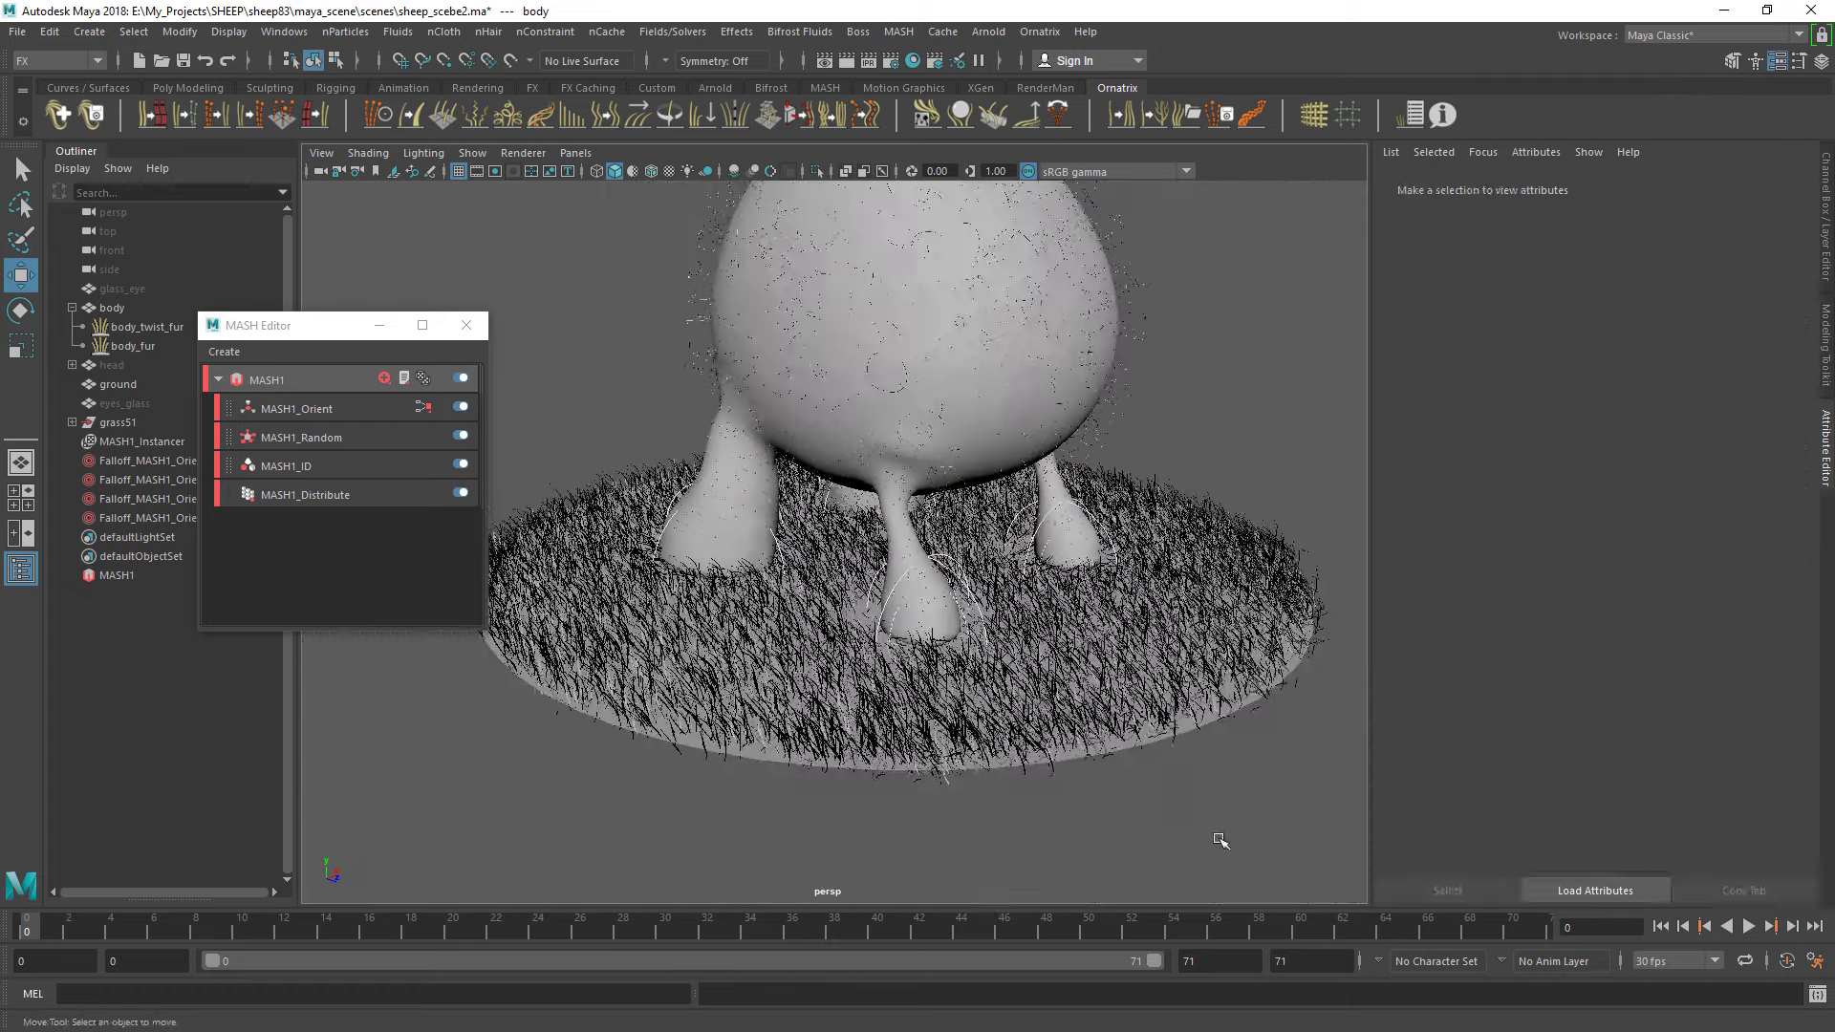
{"action": "mouse_move", "coordinate": [1223, 845]}
{"action": "left_mouse_down", "text": "alt"}
{"action": "mouse_move", "coordinate": [1102, 760]}
{"action": "mouse_move", "coordinate": [974, 582]}
{"action": "mouse_move", "coordinate": [929, 778]}
{"action": "mouse_move", "coordinate": [1675, 741]}
{"action": "left_mouse_up", "text": "alt"}
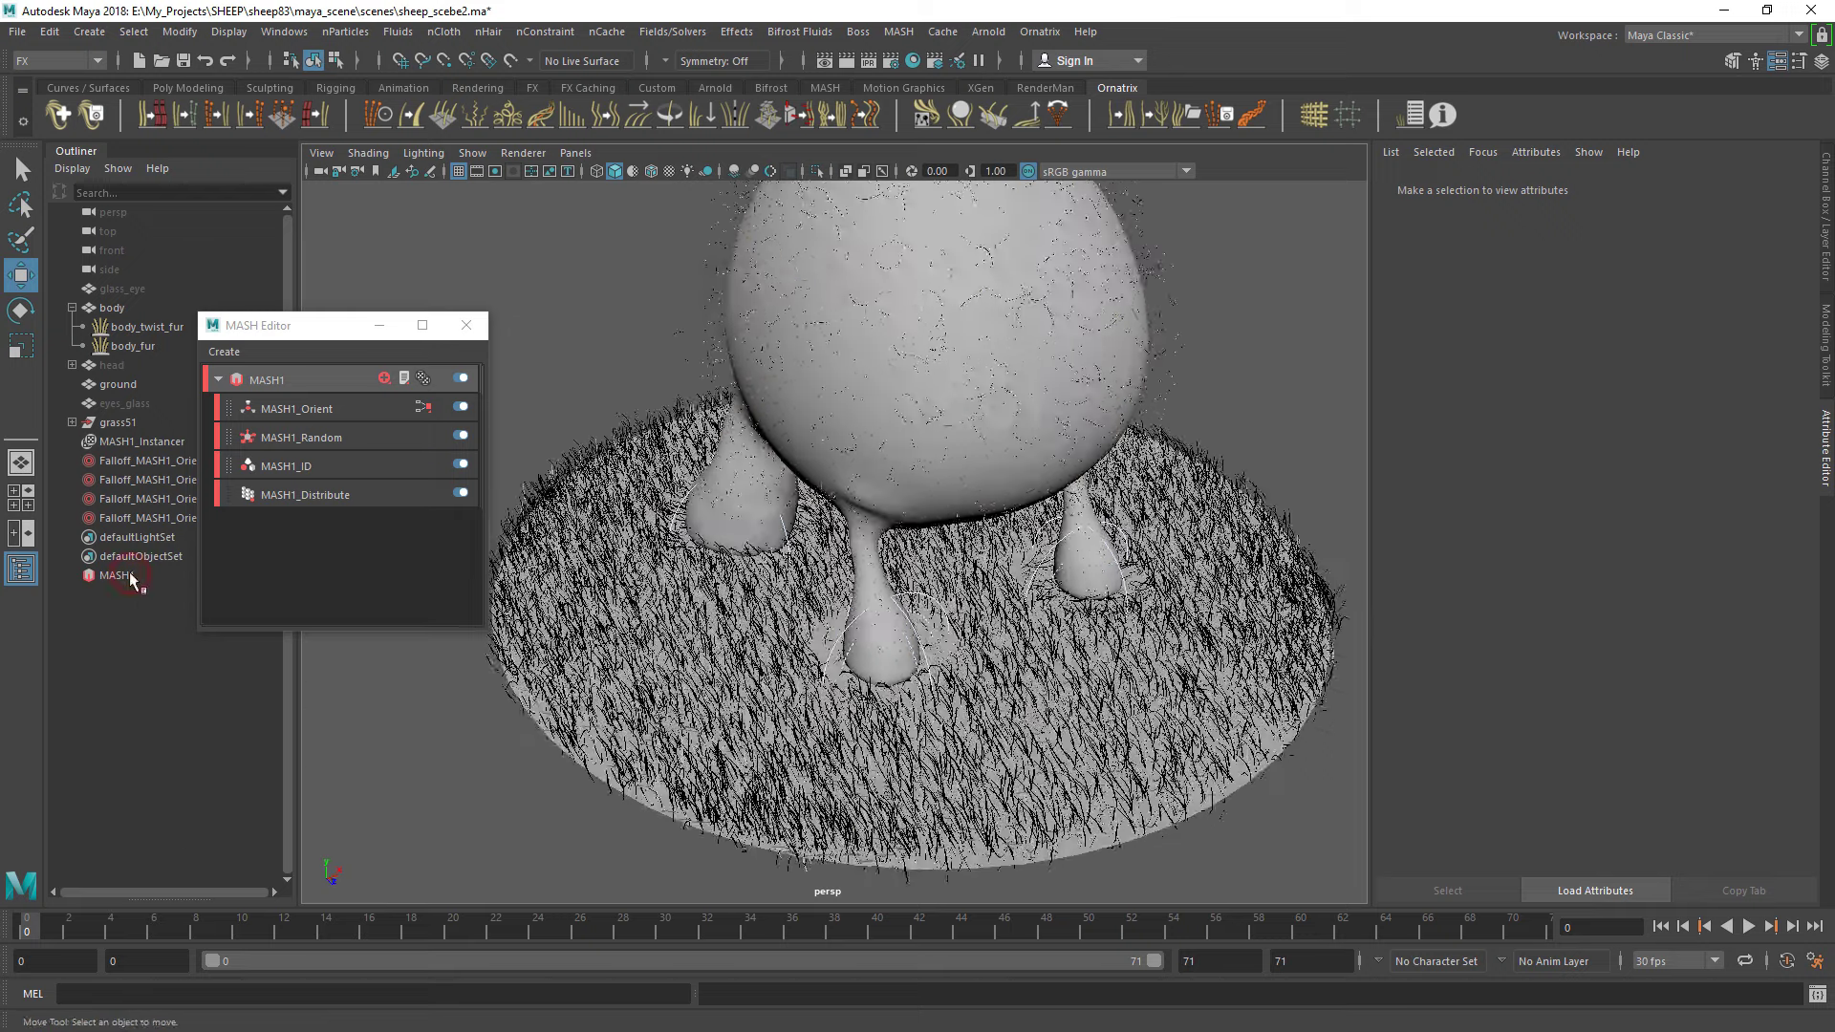
Create an Arnold skydome light and start browsing for its environment image
{"action": "left_click", "coordinate": [988, 31]}
{"action": "left_click", "coordinate": [1223, 170]}
{"action": "scroll", "coordinate": [1660, 610], "scroll_direction": "down", "scroll_amount": 5}
{"action": "scroll", "coordinate": [1644, 600], "scroll_direction": "up", "scroll_amount": 5}
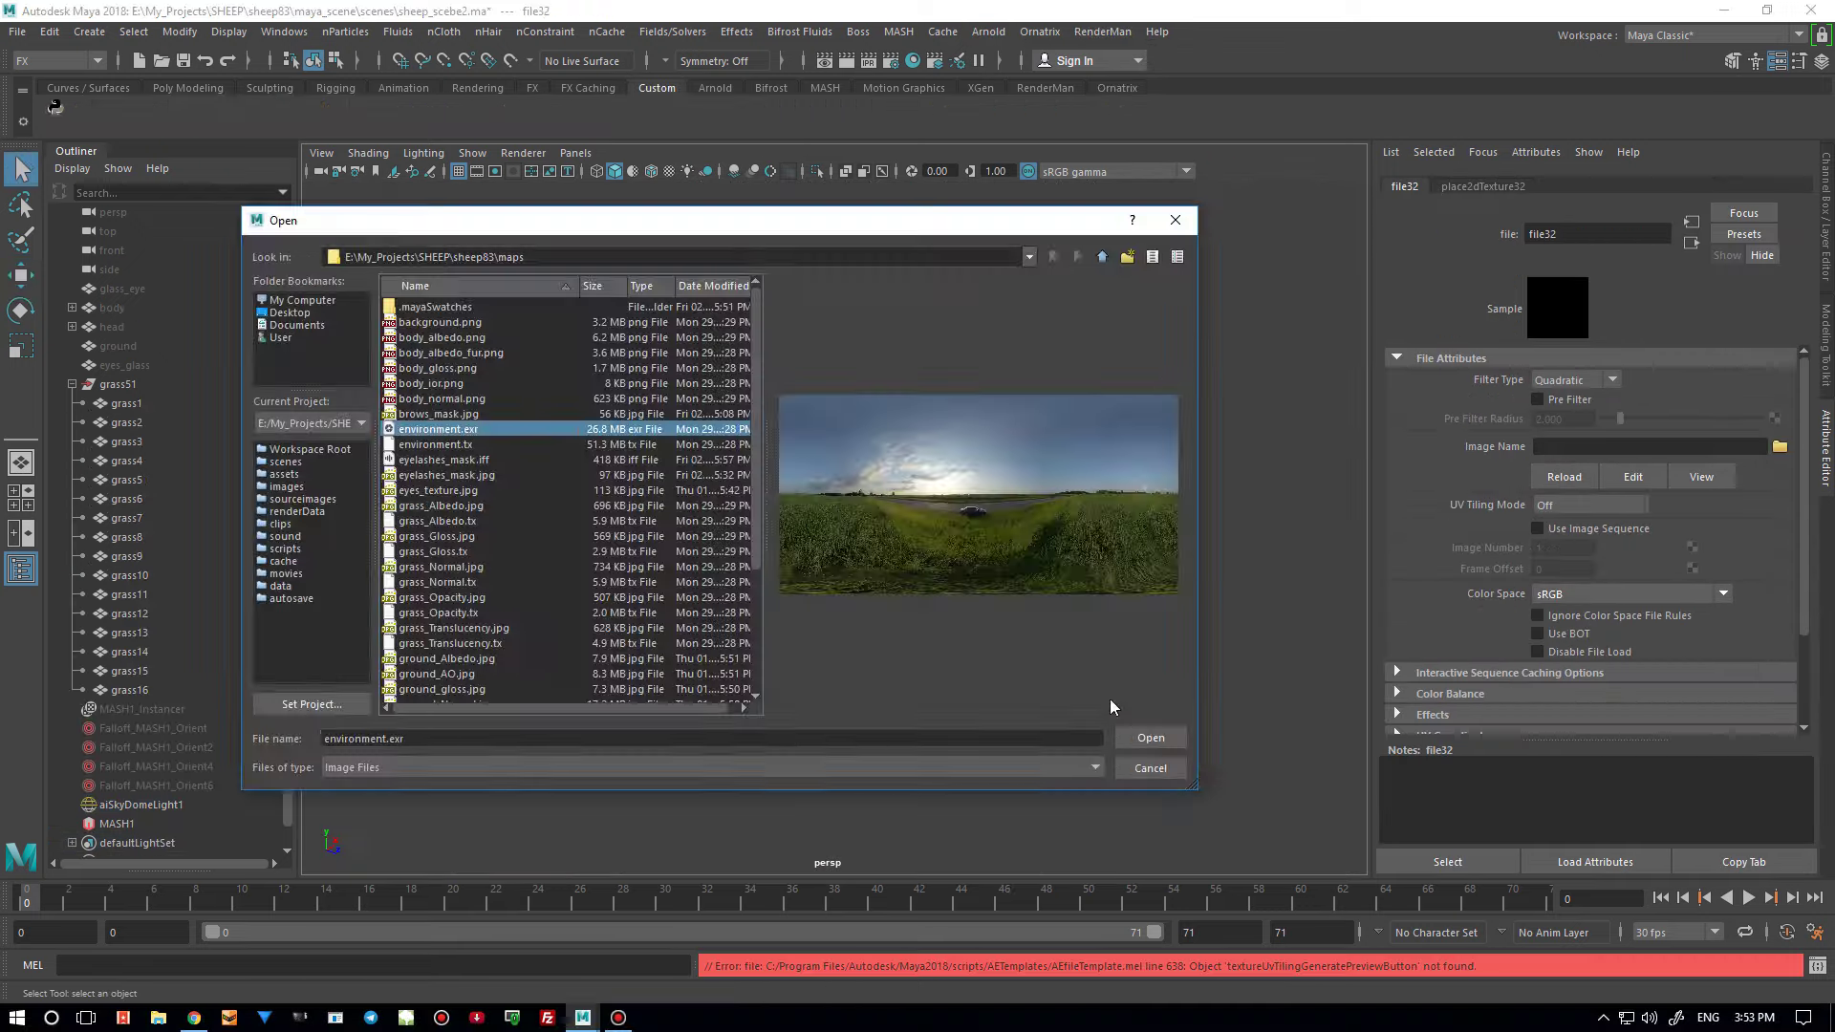
Load environment.exr as the skydome image and open the Arnold RenderView preview
{"action": "left_click", "coordinate": [1152, 738]}
{"action": "left_click", "coordinate": [988, 31]}
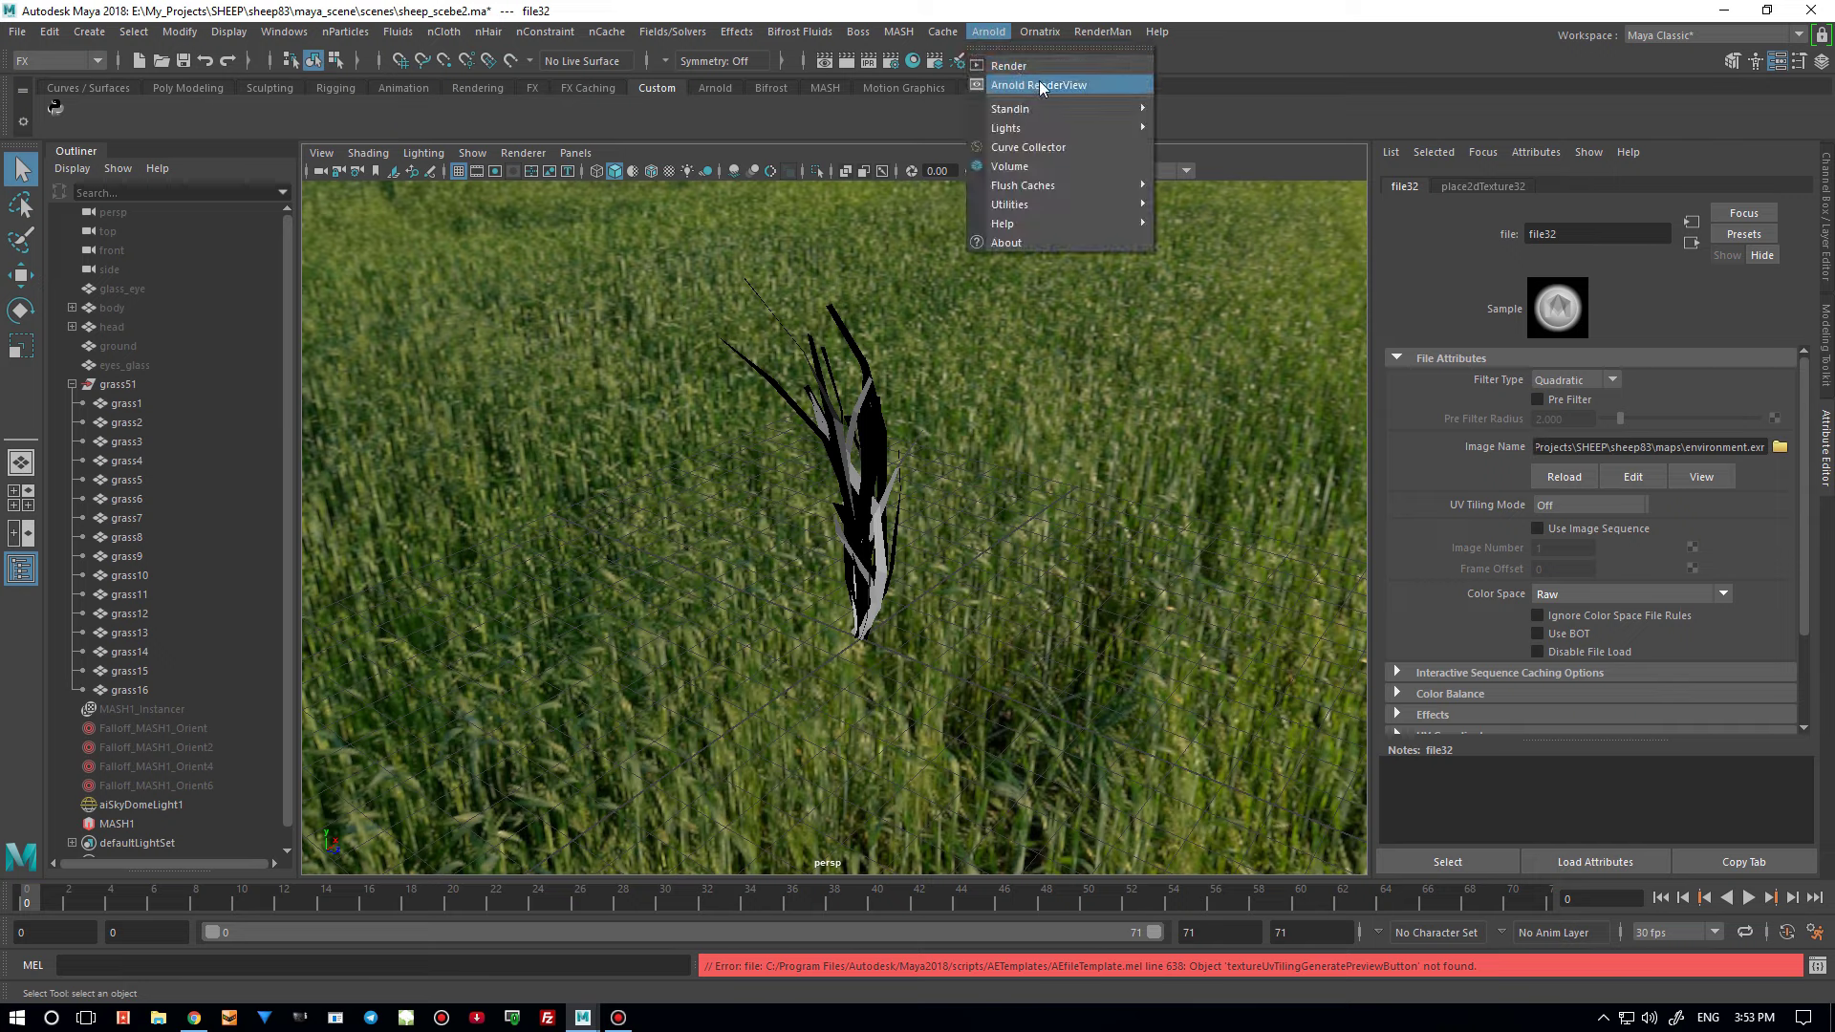
{"action": "left_click", "coordinate": [1041, 82]}
Select the sheep head and assign it a new aiStandardSurface material named head_mat
{"action": "left_click_drag", "start_coordinate": [946, 344], "coordinate": [876, 729], "text": "alt"}
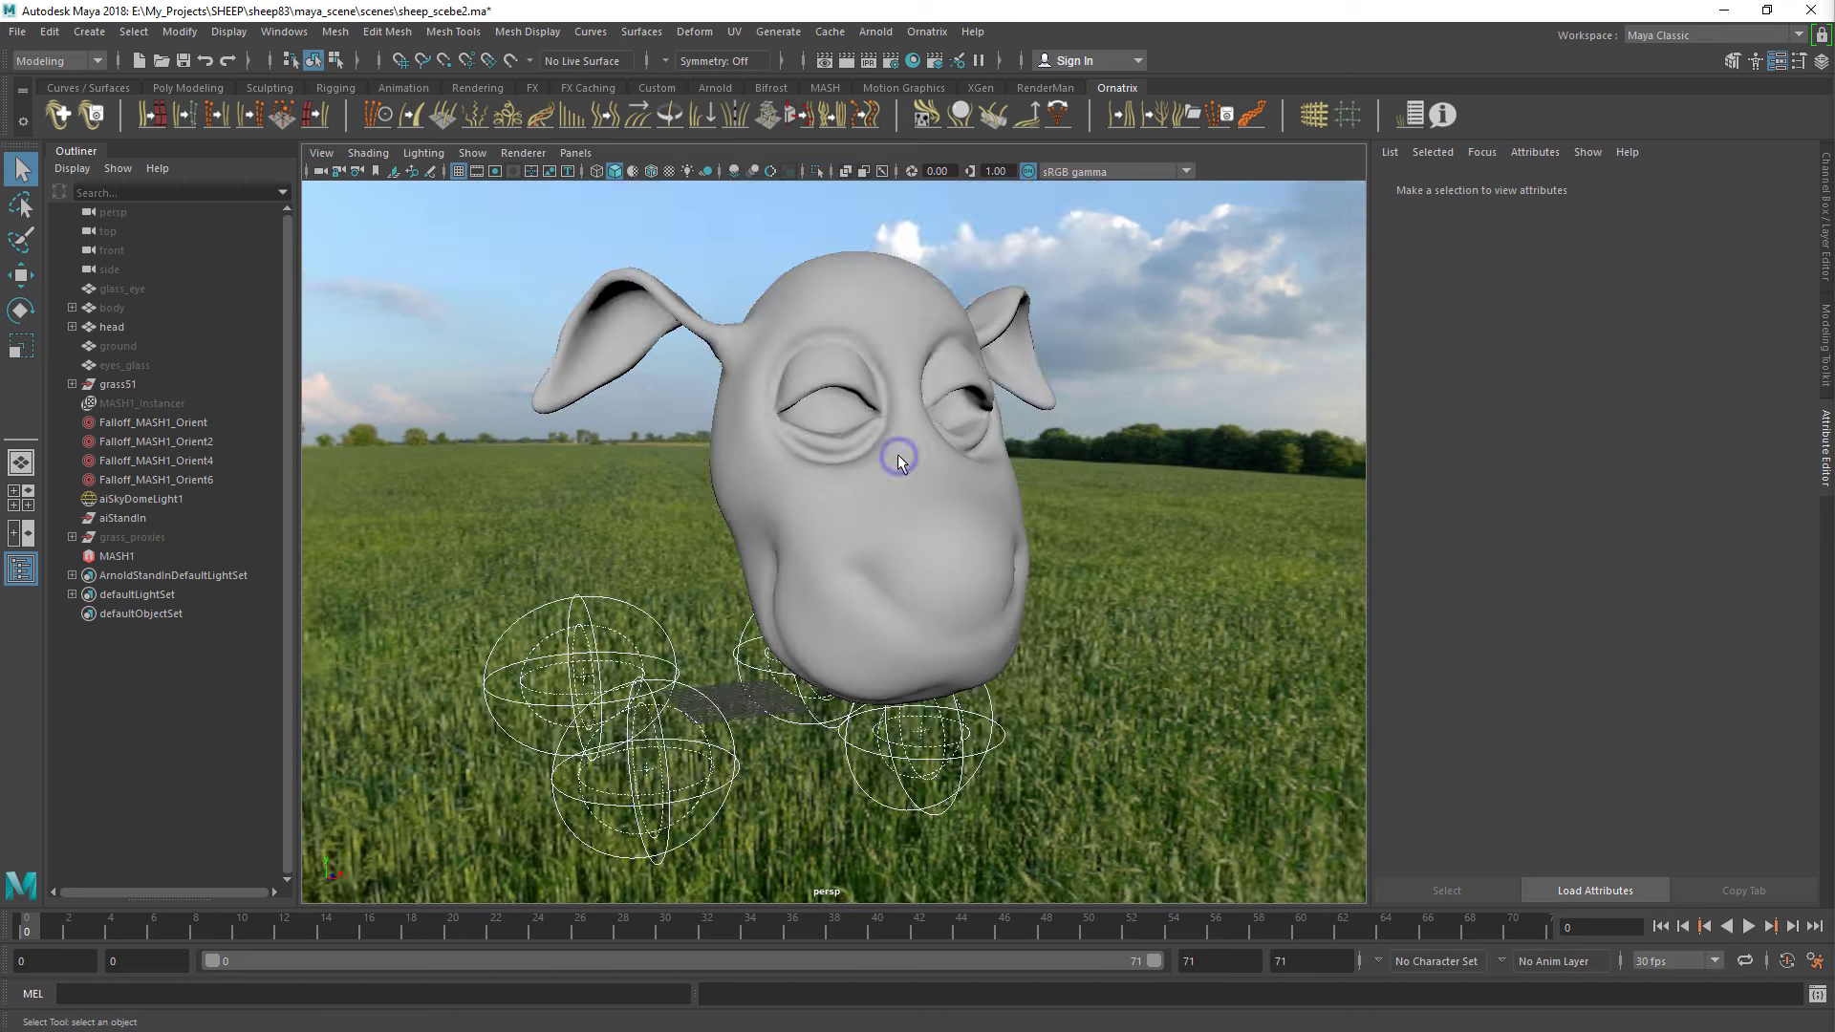
{"action": "left_click", "coordinate": [898, 456]}
{"action": "right_click_drag", "start_coordinate": [898, 456], "coordinate": [889, 946]}
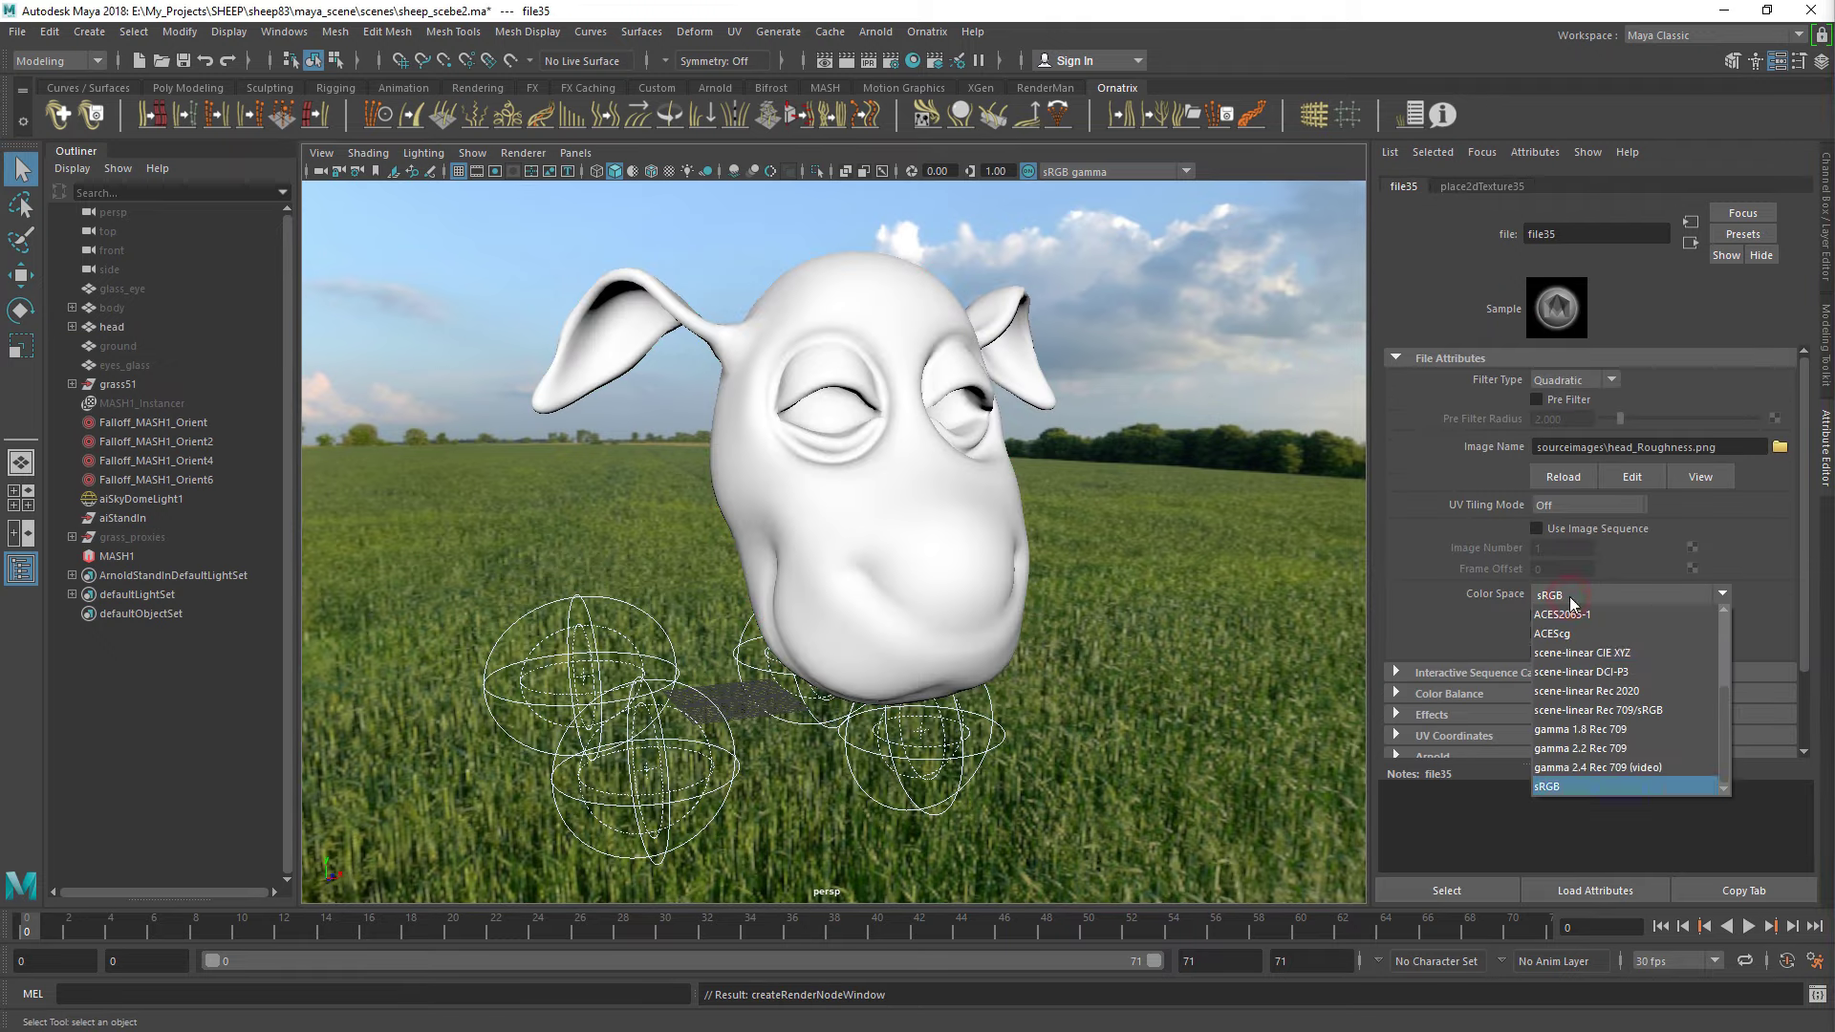
Set the texture colour space to Raw and create a bump2d node for Bump Mapping
{"action": "left_click", "coordinate": [1557, 787]}
{"action": "scroll", "coordinate": [1560, 646], "scroll_direction": "down", "scroll_amount": 3}
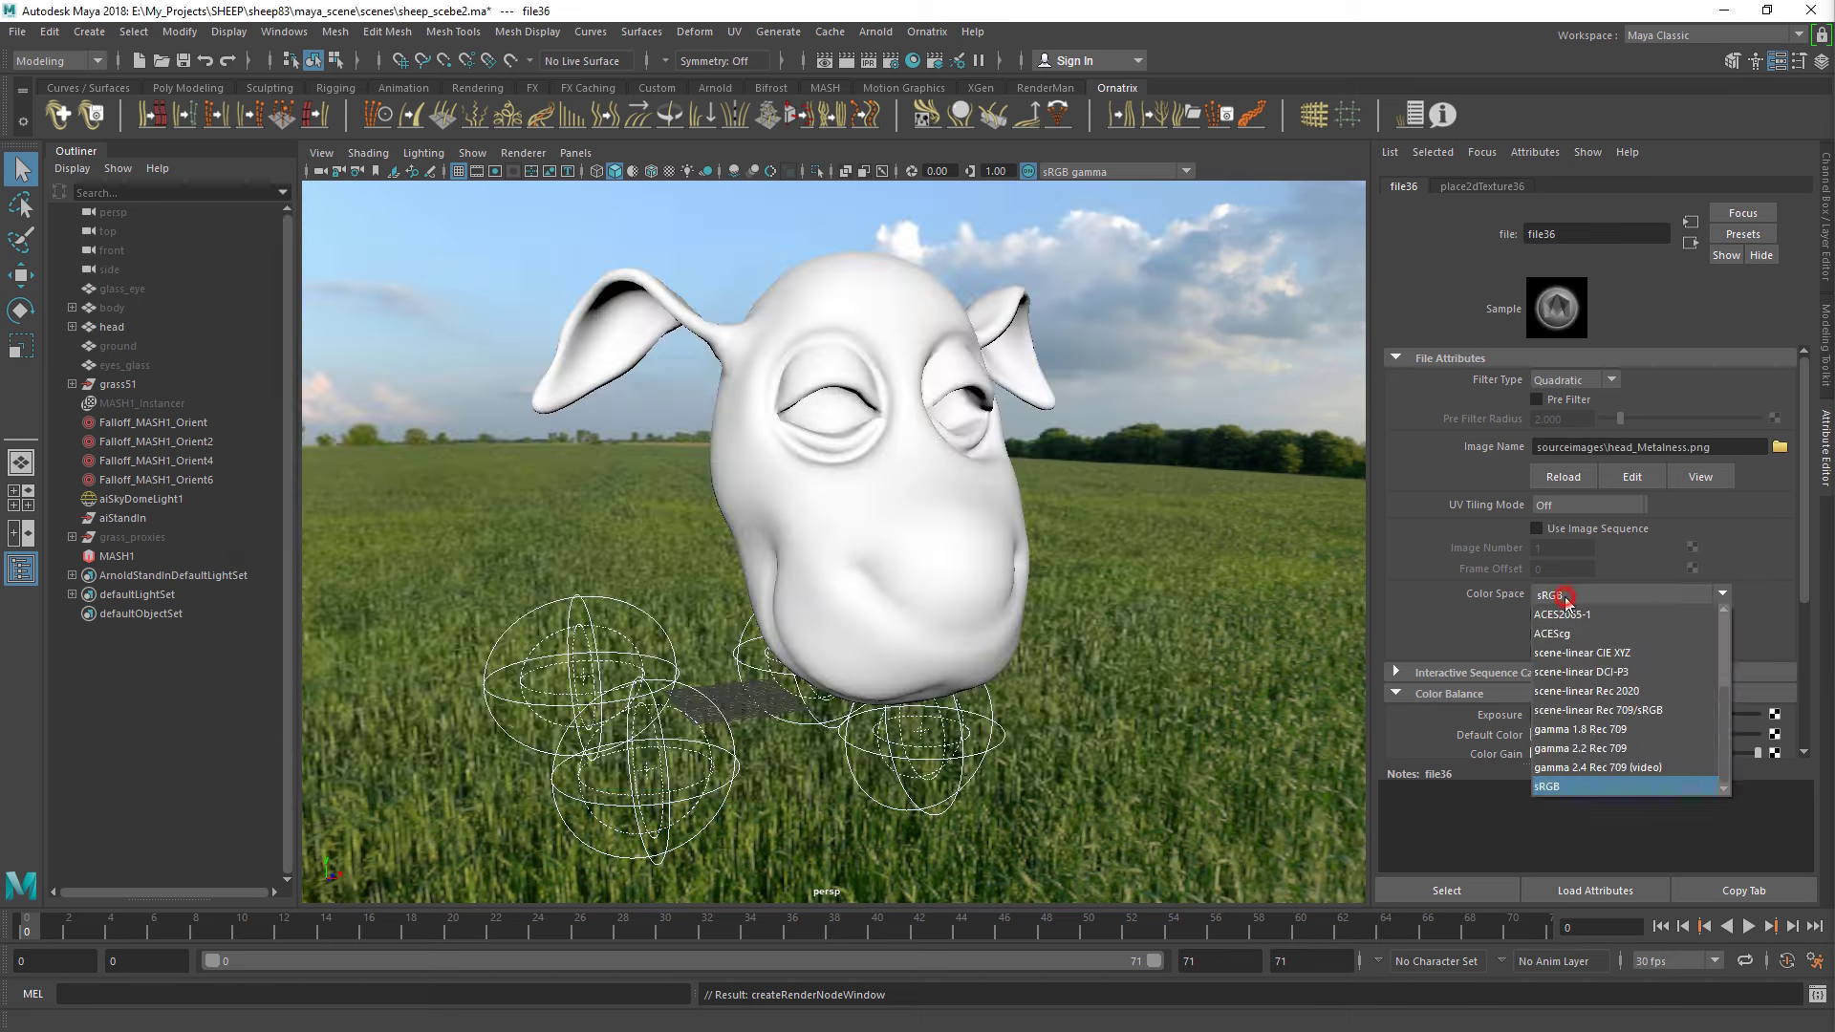
{"action": "scroll", "coordinate": [1557, 573], "scroll_direction": "down", "scroll_amount": 3}
{"action": "scroll", "coordinate": [1720, 592], "scroll_direction": "down", "scroll_amount": 3}
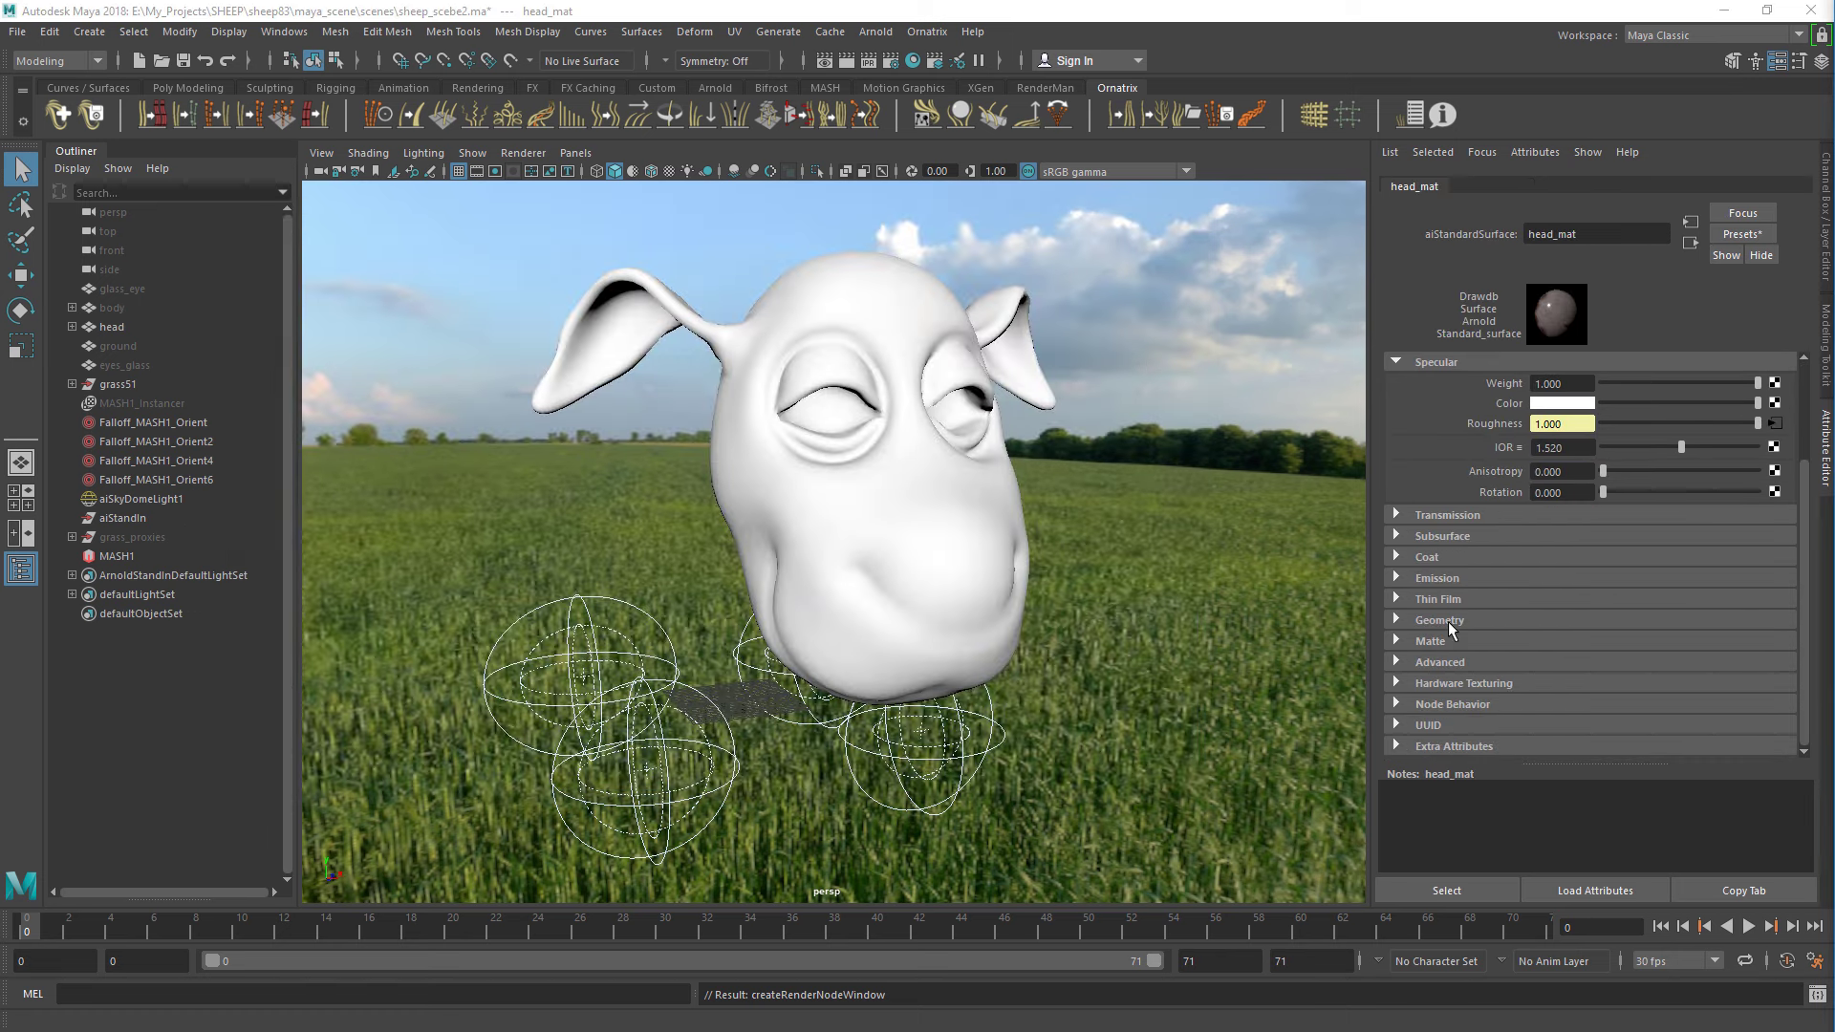
{"action": "scroll", "coordinate": [1787, 612], "scroll_direction": "down", "scroll_amount": 3}
{"action": "left_click", "coordinate": [1774, 596]}
{"action": "left_click", "coordinate": [696, 413]}
{"action": "type", "text": "bum"}
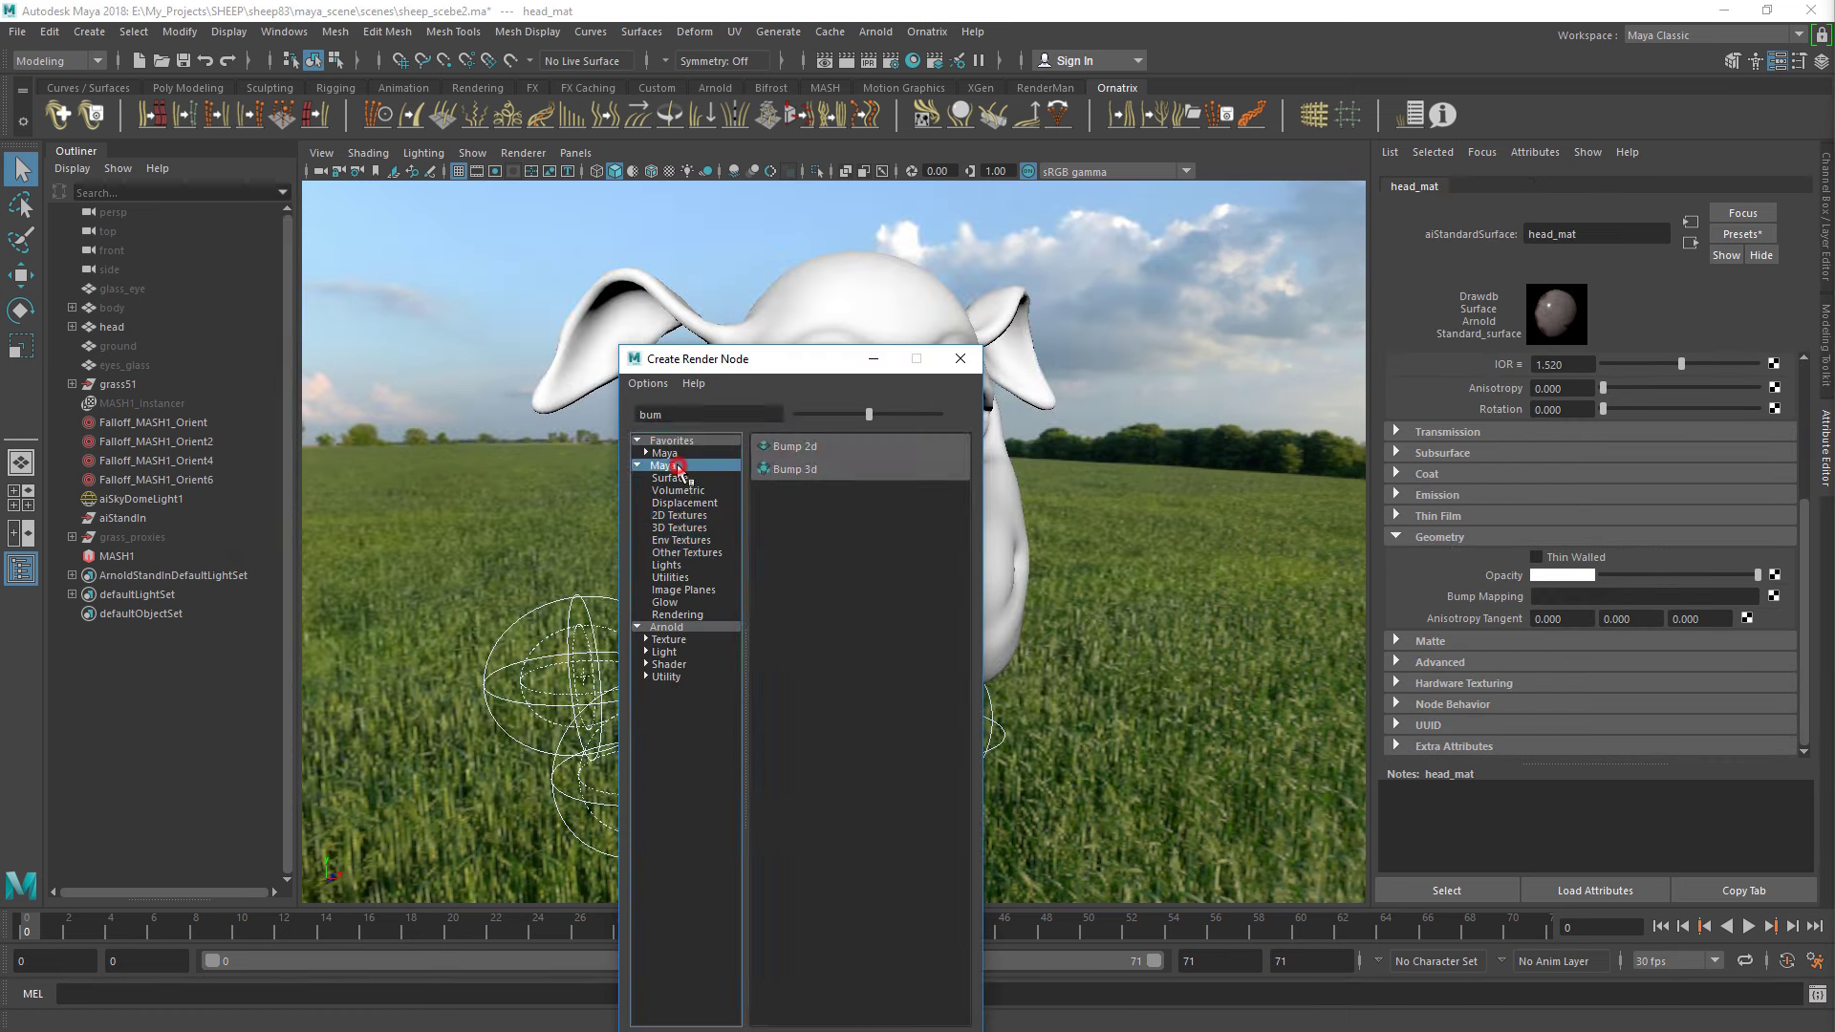
{"action": "left_click", "coordinate": [793, 456]}
Connect a file texture with head_Normal.png to the bump value, setting its colour space
{"action": "left_click", "coordinate": [1395, 469]}
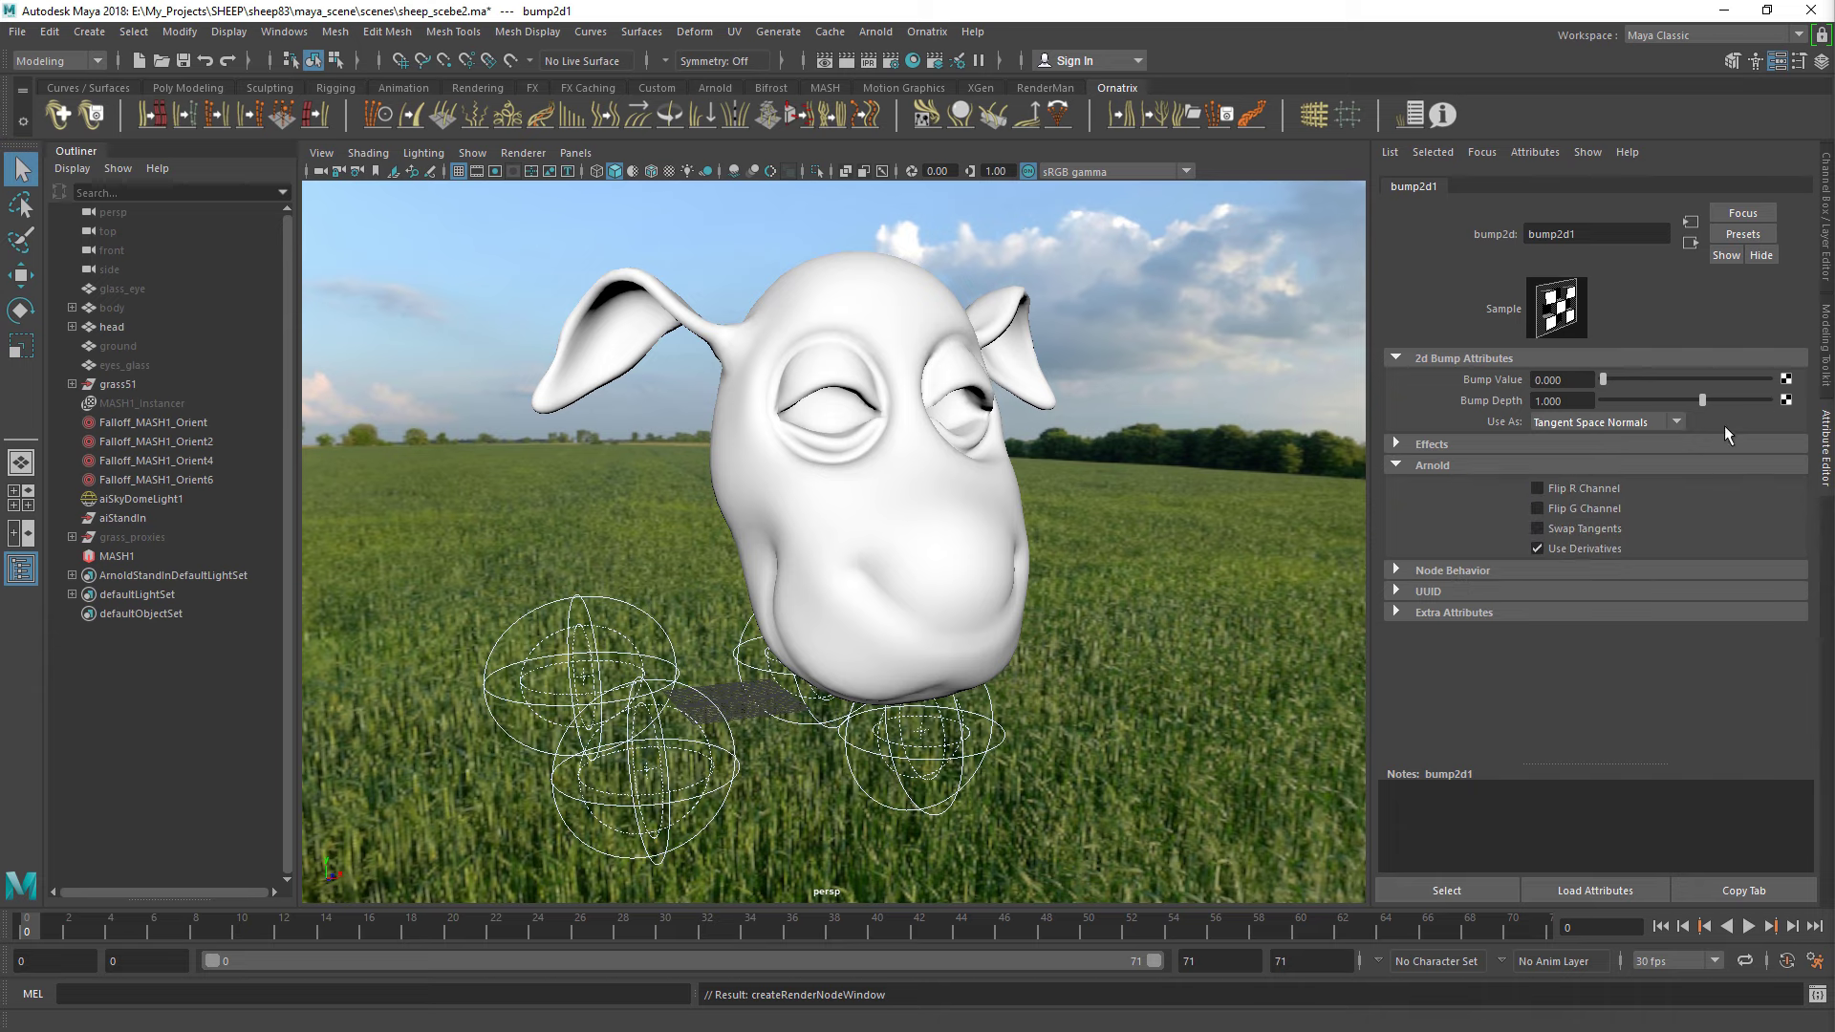
{"action": "left_click", "coordinate": [1785, 380]}
{"action": "left_click", "coordinate": [793, 455]}
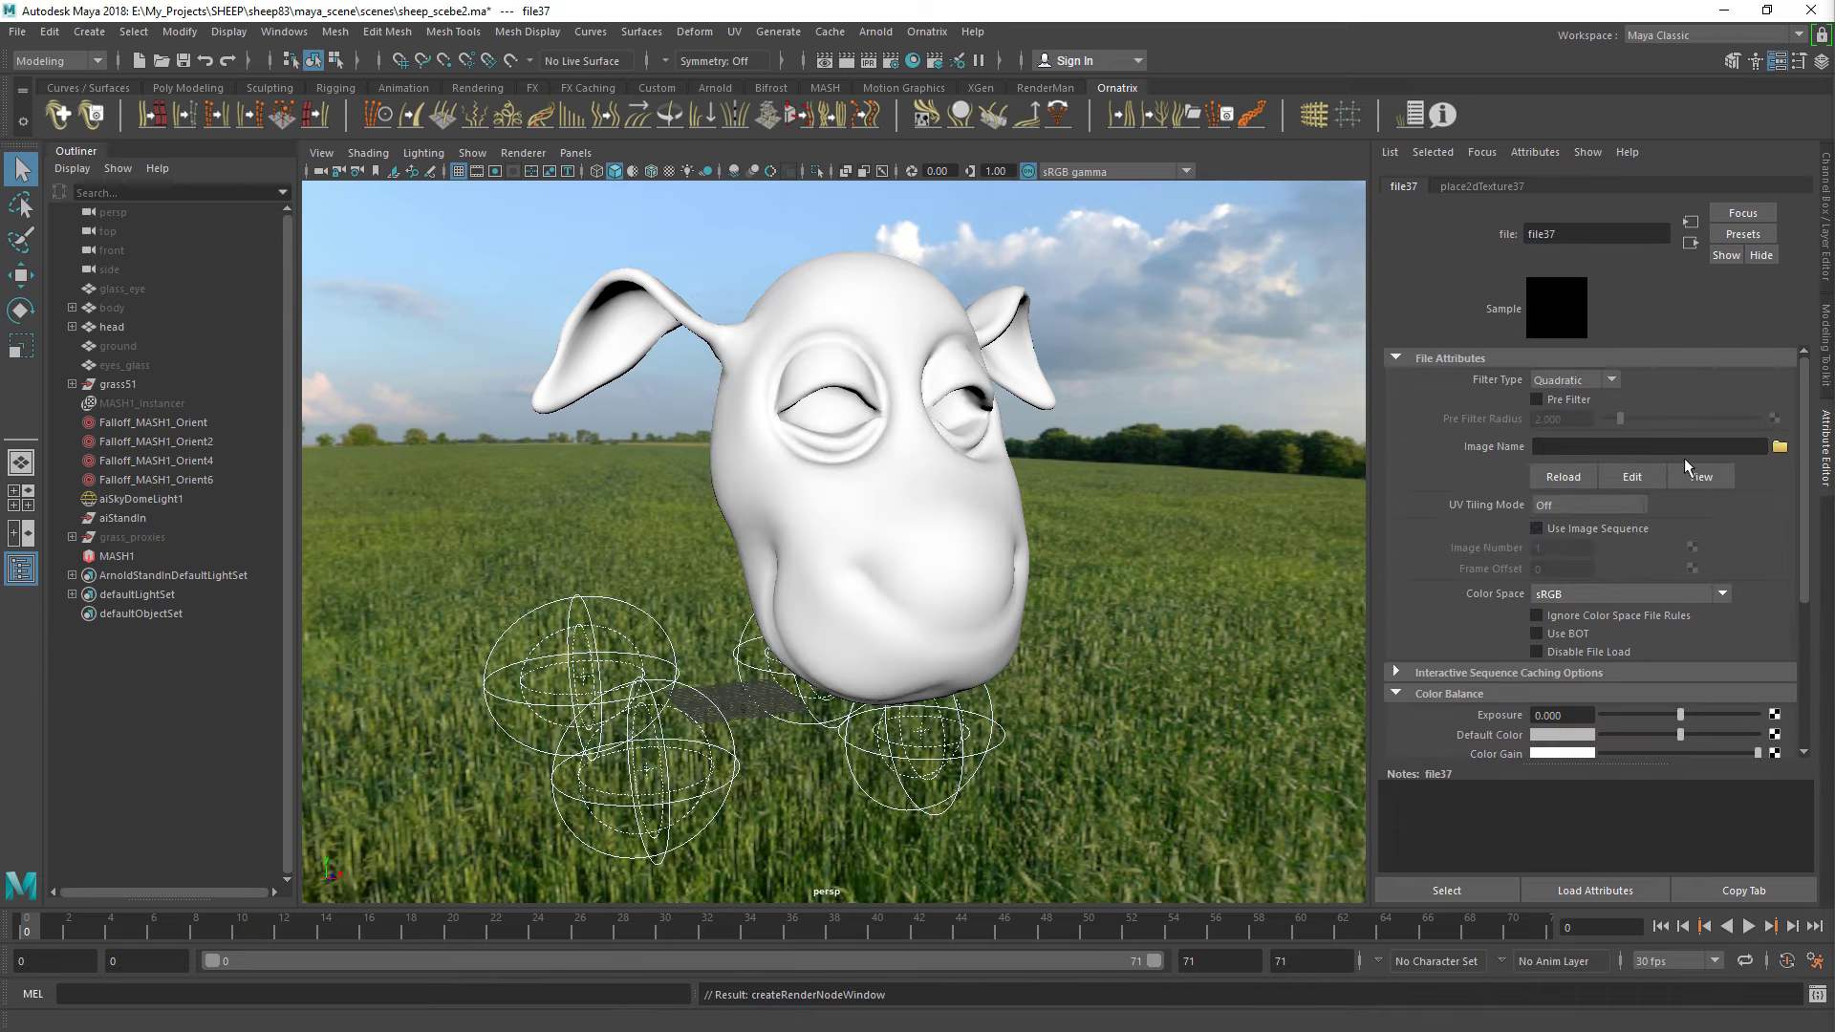
{"action": "left_click", "coordinate": [1779, 446]}
{"action": "left_click", "coordinate": [475, 480]}
{"action": "left_click", "coordinate": [1151, 752]}
{"action": "left_click", "coordinate": [1629, 594]}
{"action": "left_click", "coordinate": [1615, 645]}
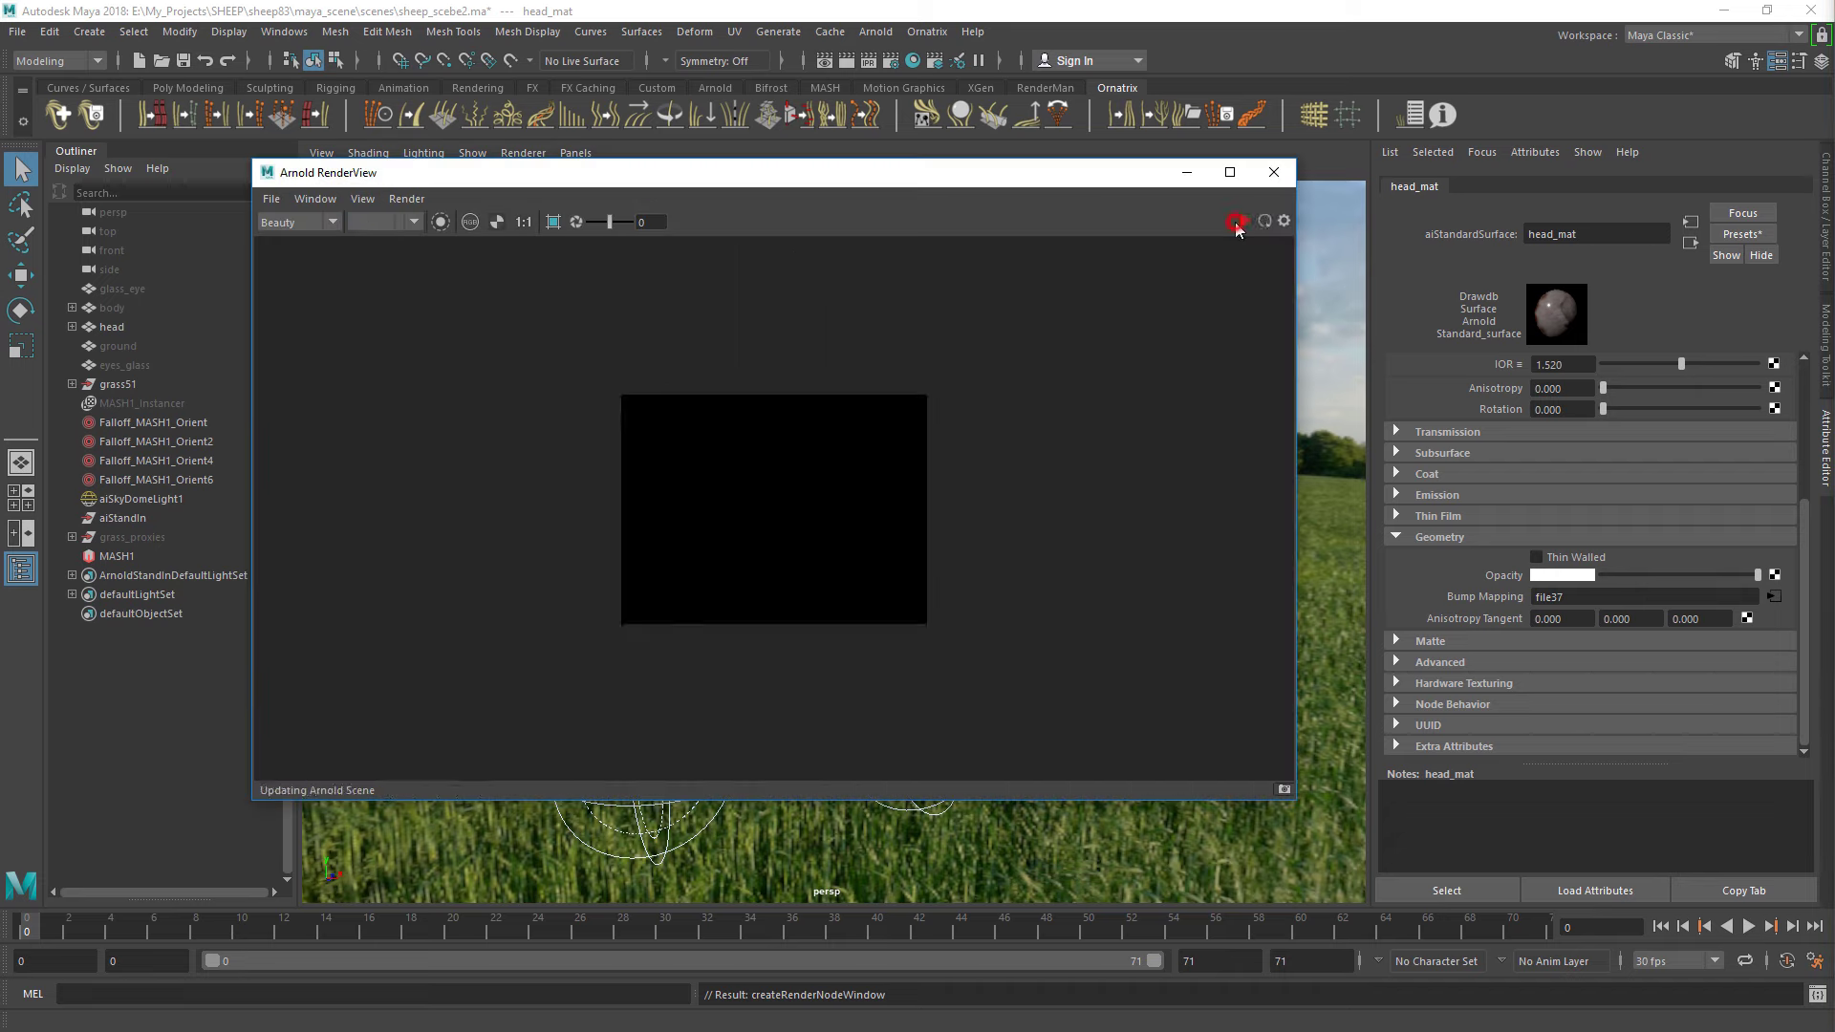
Give head_mat a red subsurface colour at weight 0.106 and render it in Arnold RenderView
{"action": "left_click", "coordinate": [1398, 537]}
{"action": "left_click", "coordinate": [1562, 578]}
{"action": "left_click_drag", "start_coordinate": [1642, 557], "coordinate": [1618, 557]}
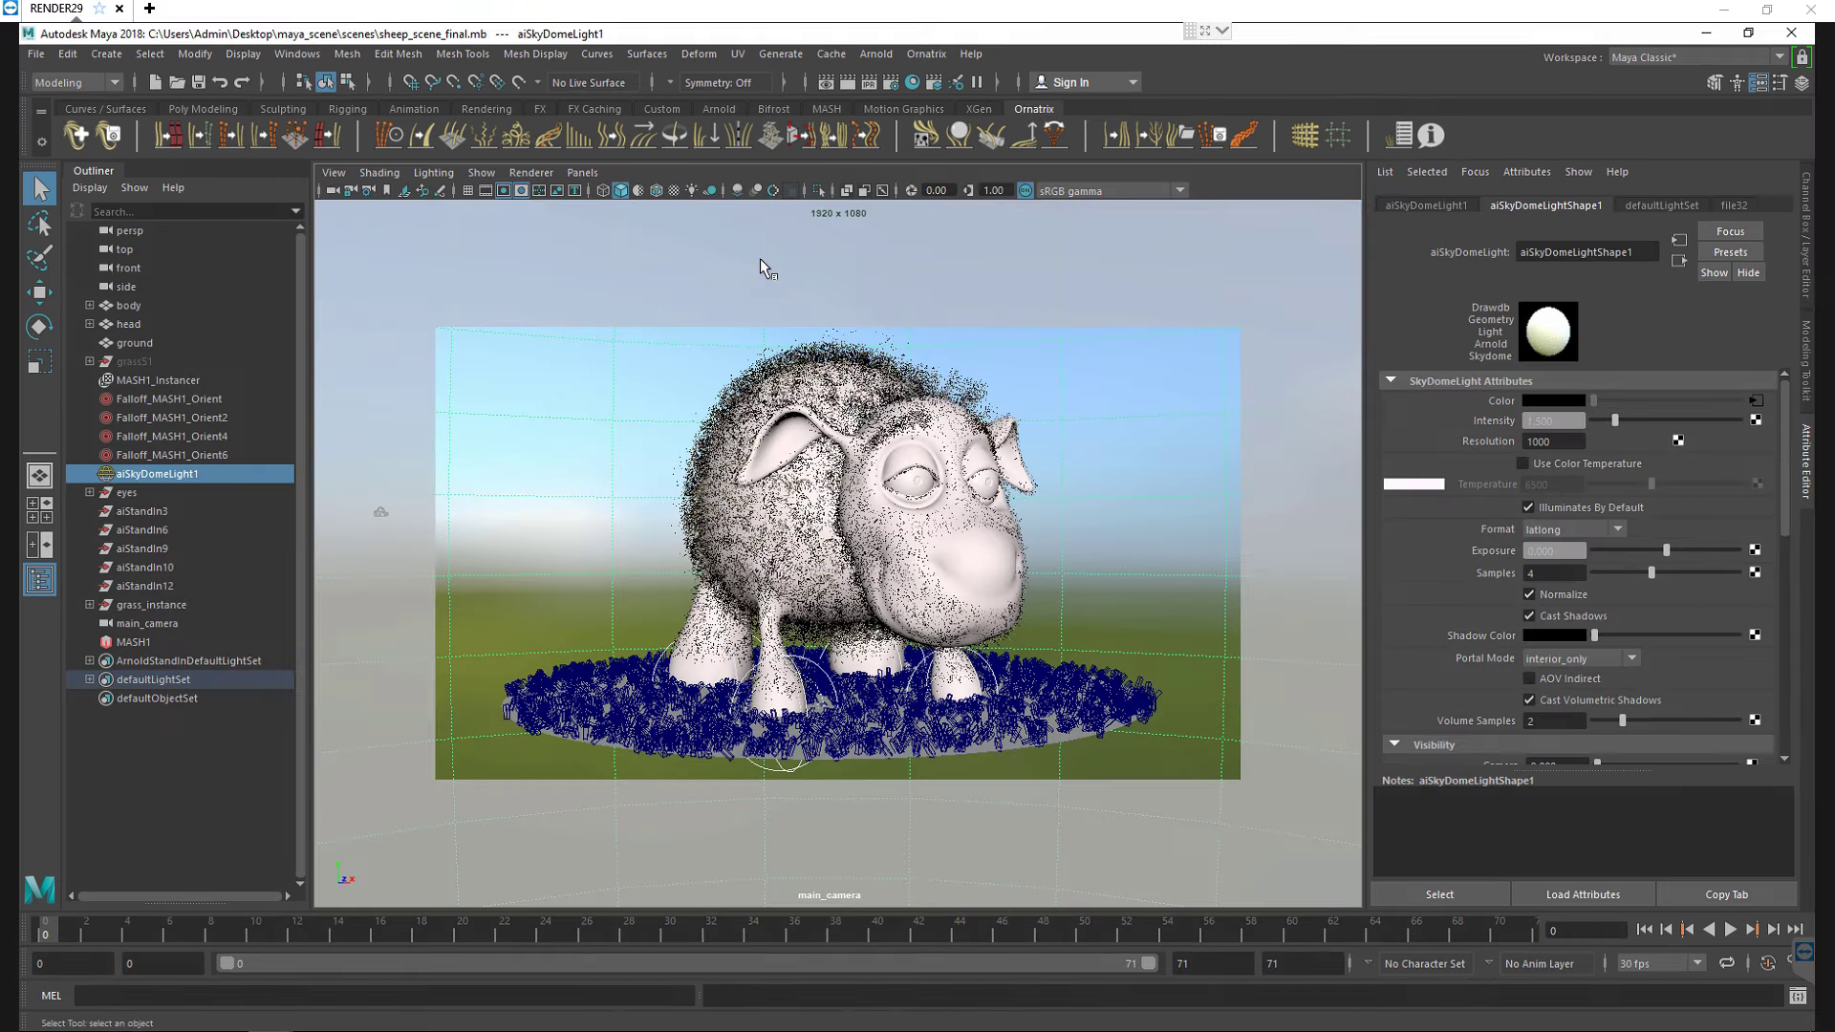
{"action": "left_click", "coordinate": [876, 53]}
{"action": "left_click", "coordinate": [917, 107]}
{"action": "left_click", "coordinate": [810, 166]}
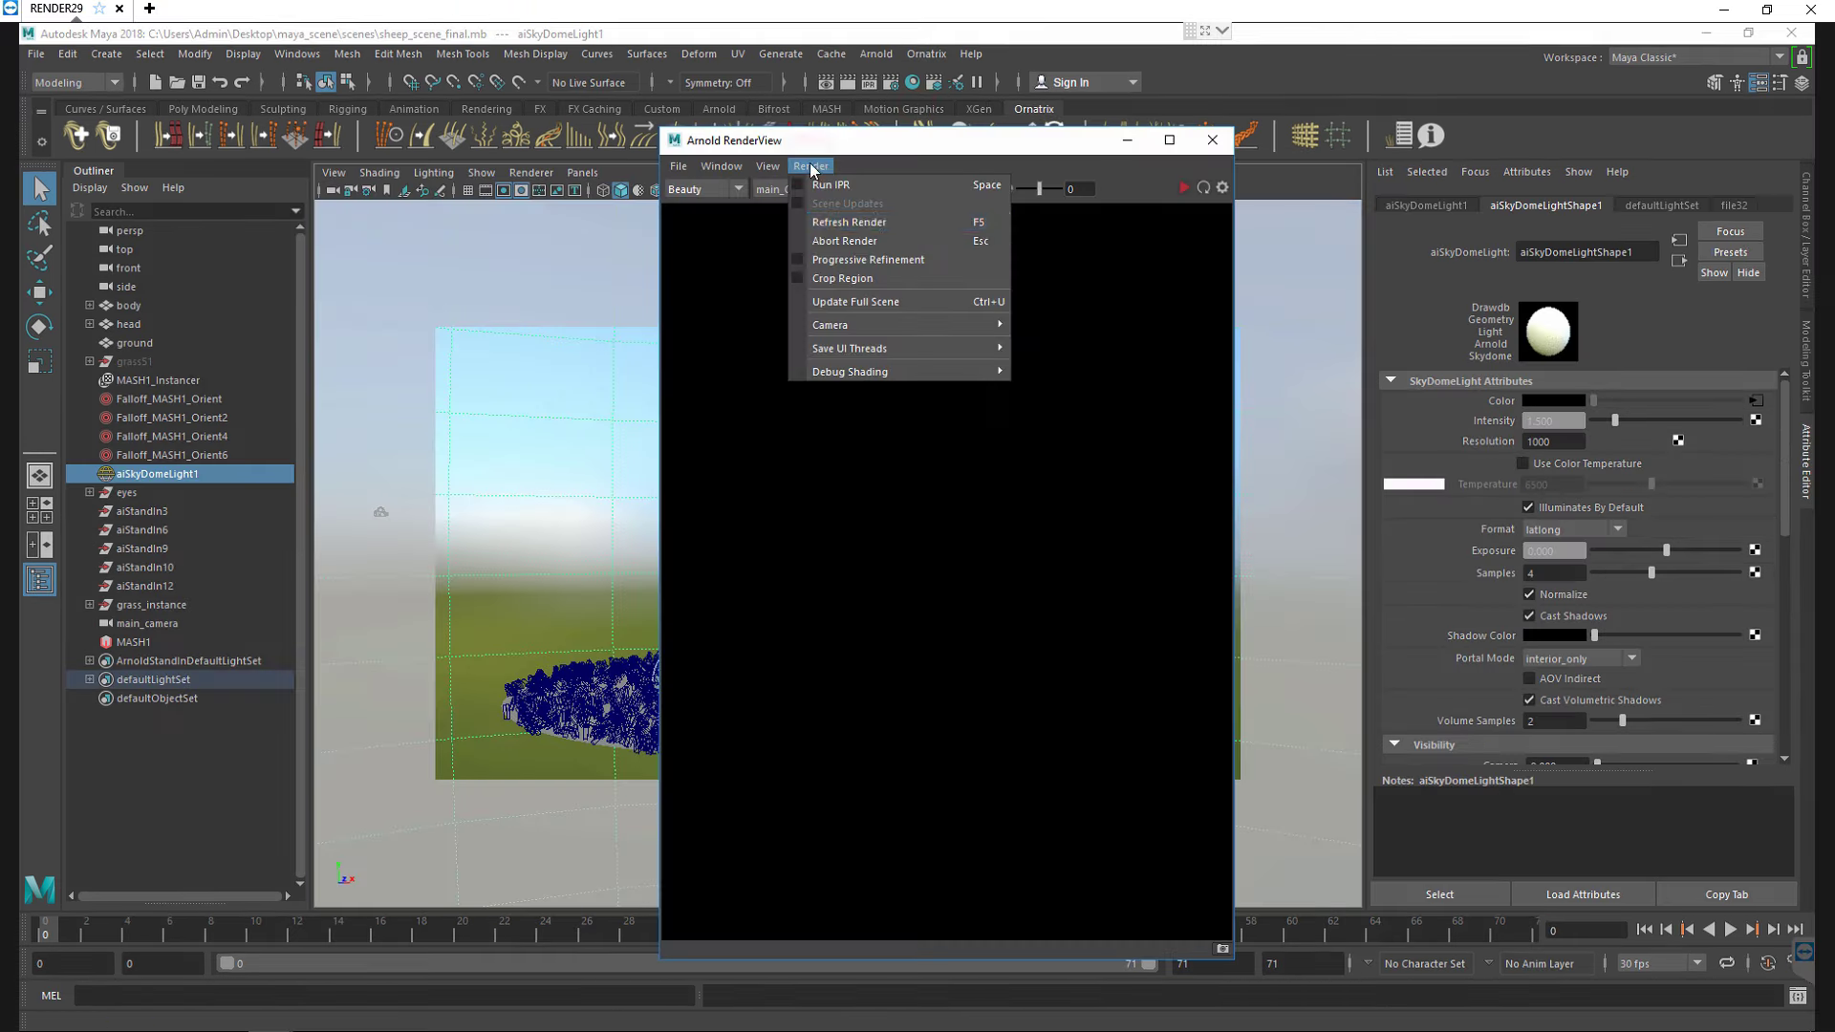
Uncheck Auto-convert Textures to TX in the Arnold render settings' Textures section, then close
{"action": "left_click", "coordinate": [765, 210]}
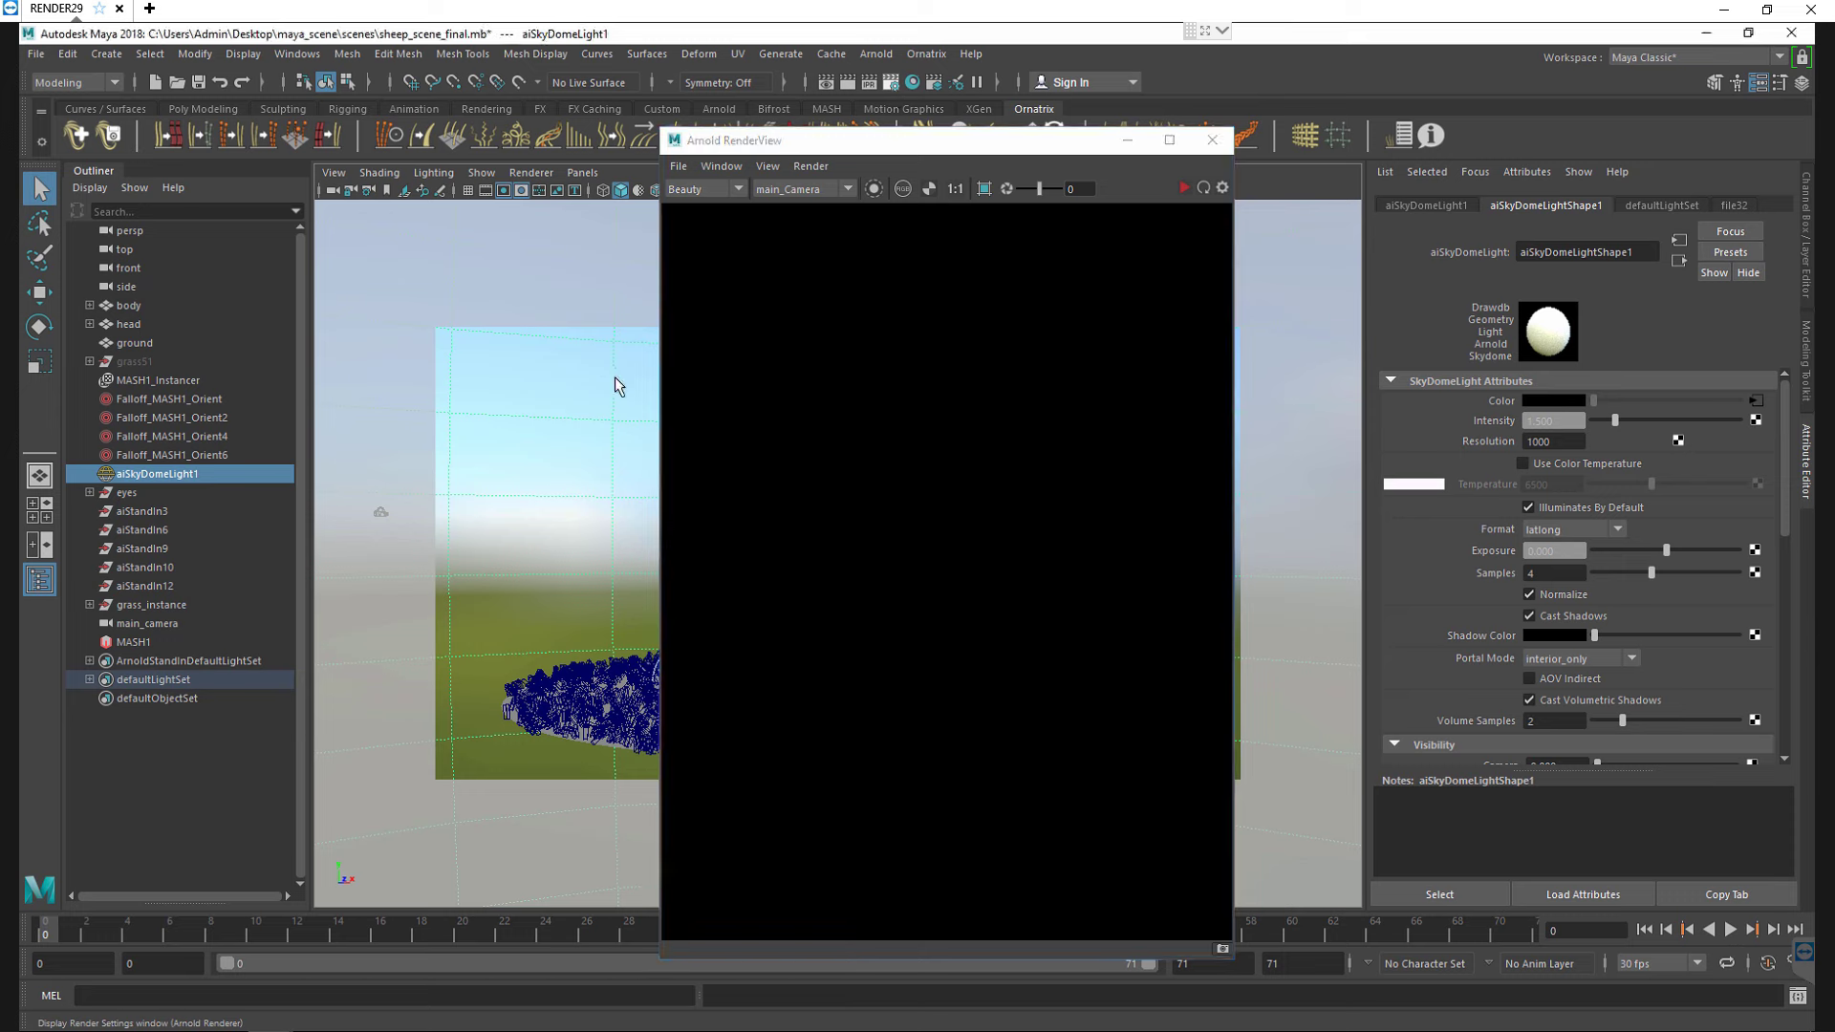
{"action": "left_click", "coordinate": [251, 641]}
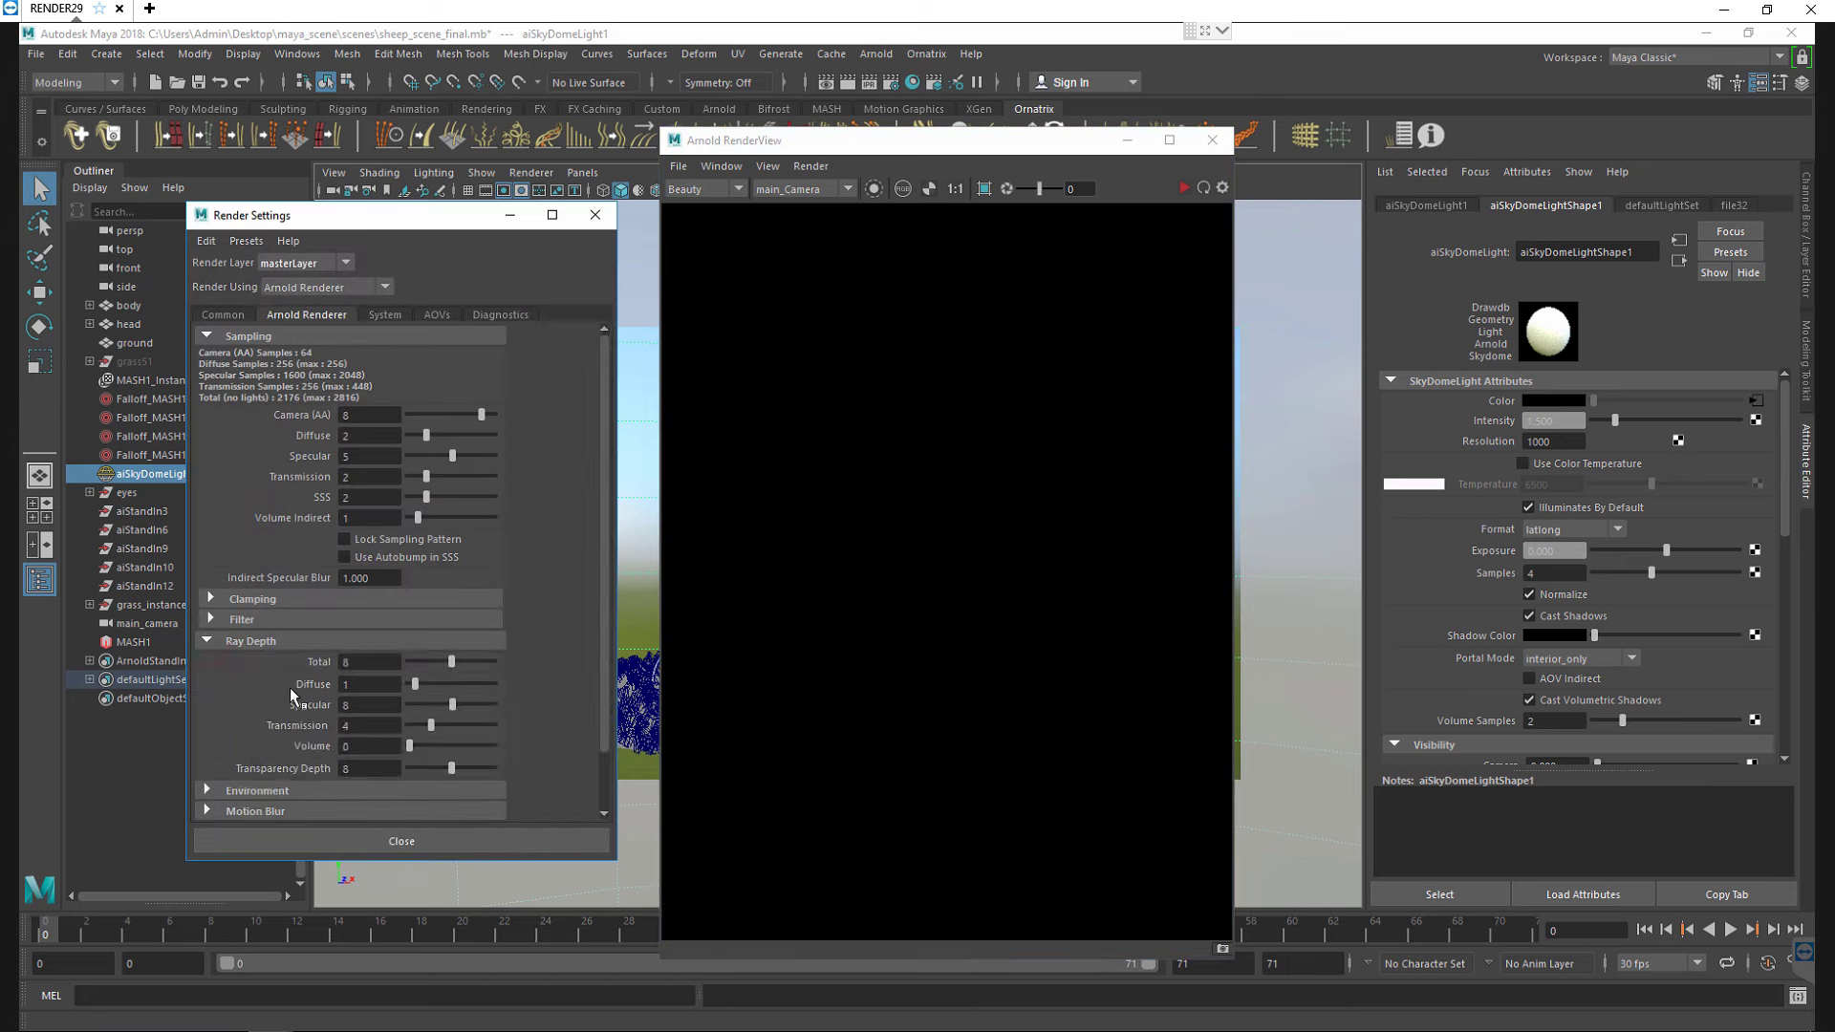
{"action": "scroll", "coordinate": [287, 683], "scroll_direction": "down", "scroll_amount": 3}
{"action": "left_click", "coordinate": [275, 681]}
{"action": "scroll", "coordinate": [275, 680], "scroll_direction": "down", "scroll_amount": 2}
{"action": "scroll", "coordinate": [245, 656], "scroll_direction": "up", "scroll_amount": 2}
{"action": "scroll", "coordinate": [245, 655], "scroll_direction": "down", "scroll_amount": 2}
{"action": "scroll", "coordinate": [245, 655], "scroll_direction": "up", "scroll_amount": 2}
{"action": "scroll", "coordinate": [245, 655], "scroll_direction": "down", "scroll_amount": 2}
{"action": "left_click", "coordinate": [344, 609]}
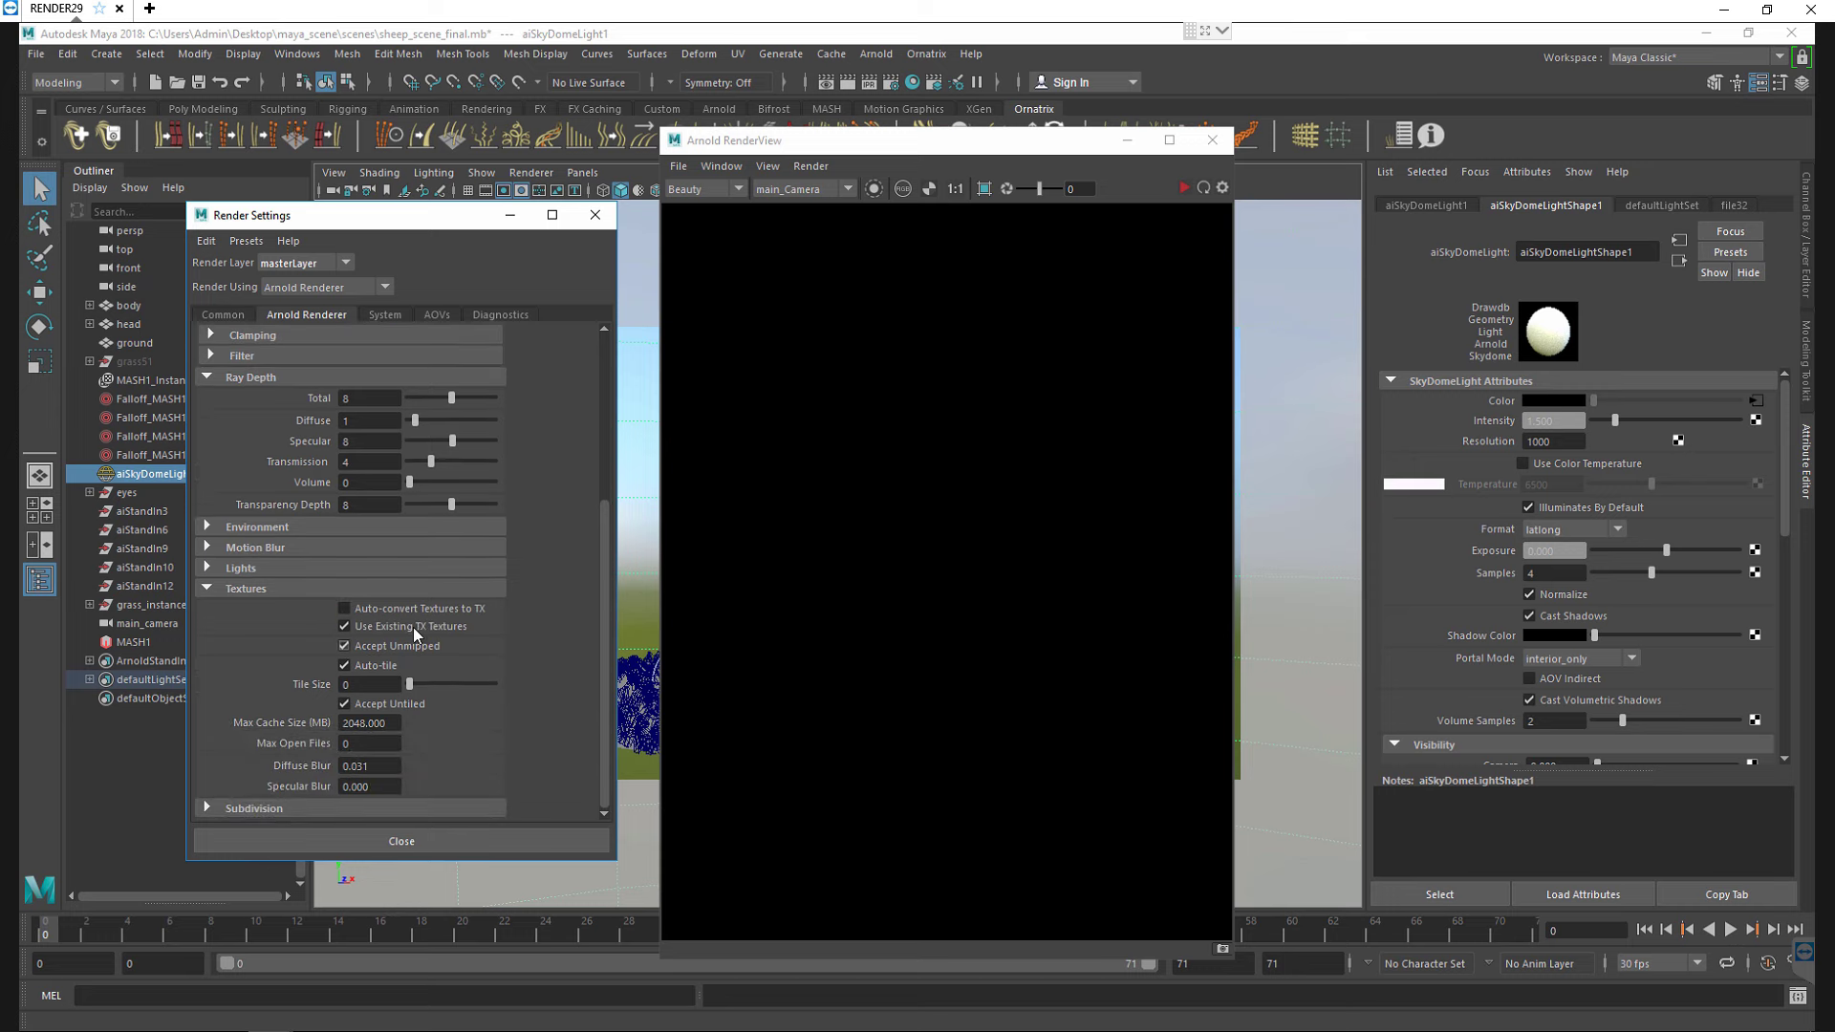
{"action": "left_click", "coordinate": [383, 316]}
{"action": "left_click", "coordinate": [594, 214]}
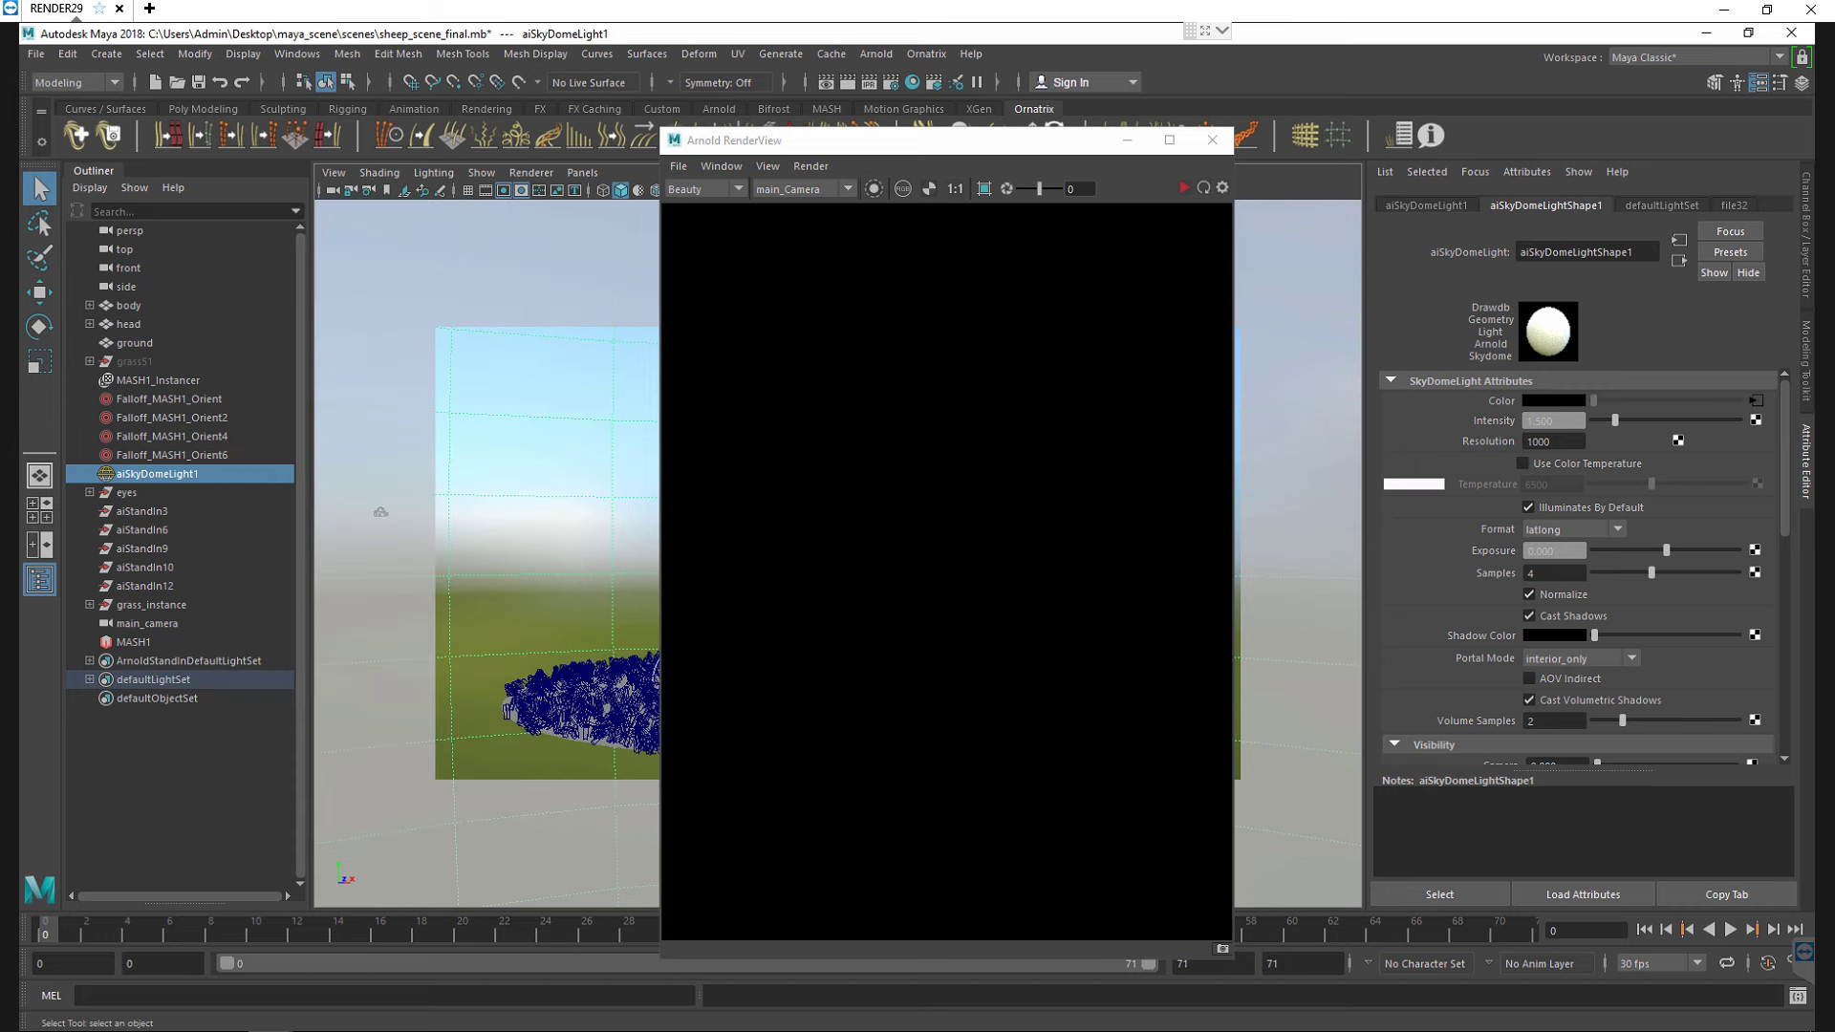